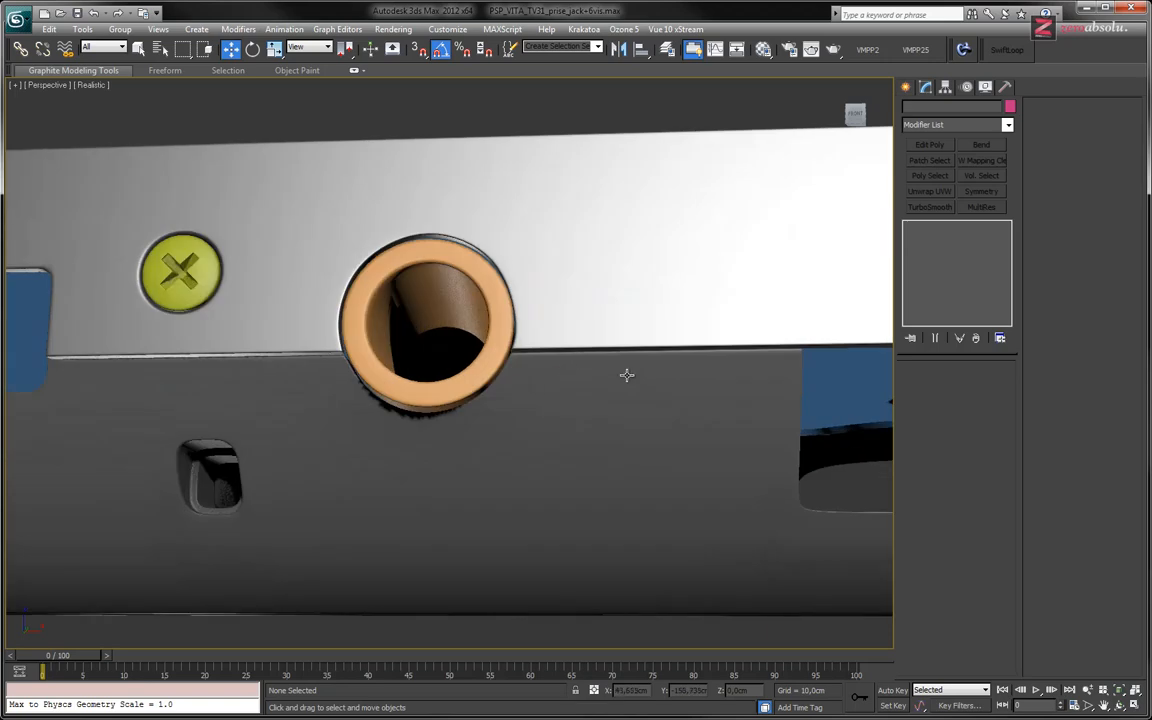
Switch to Pale Moon and examine the card slot cover beside the headphone jack in the reference image 10588PSVITA_under.jpg.
{"action": "middle_click_drag", "start_coordinate": [668, 380], "coordinate": [609, 380]}
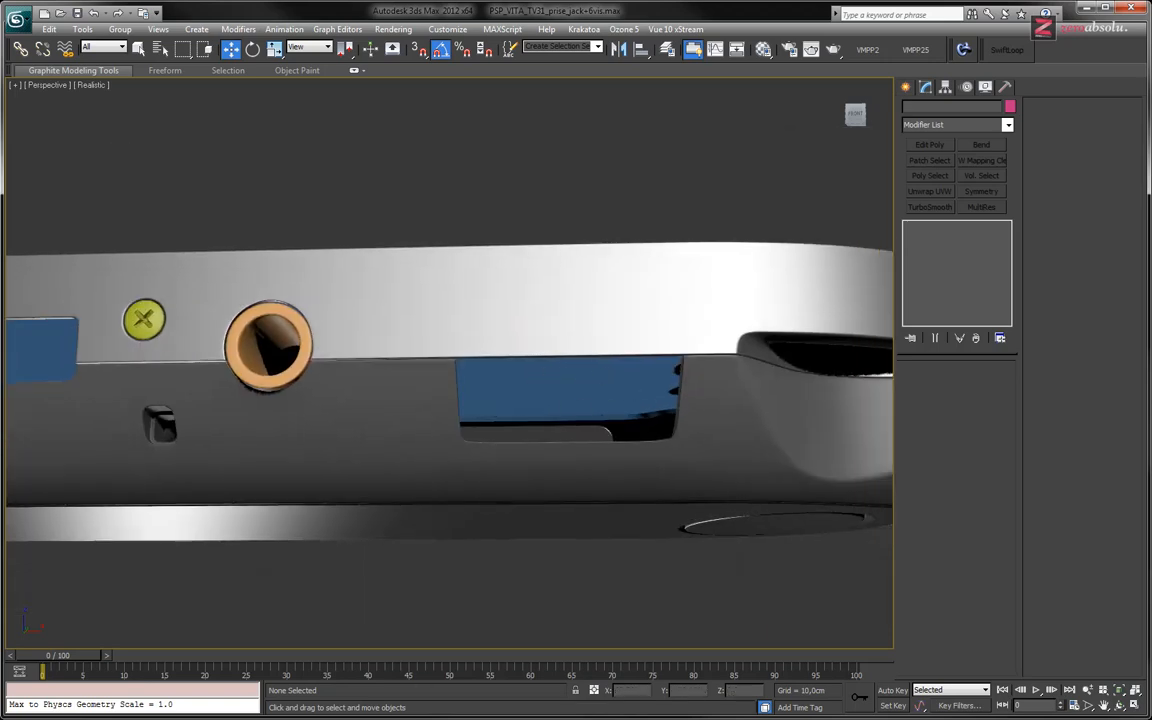
{"action": "key", "text": "alt+Tab"}
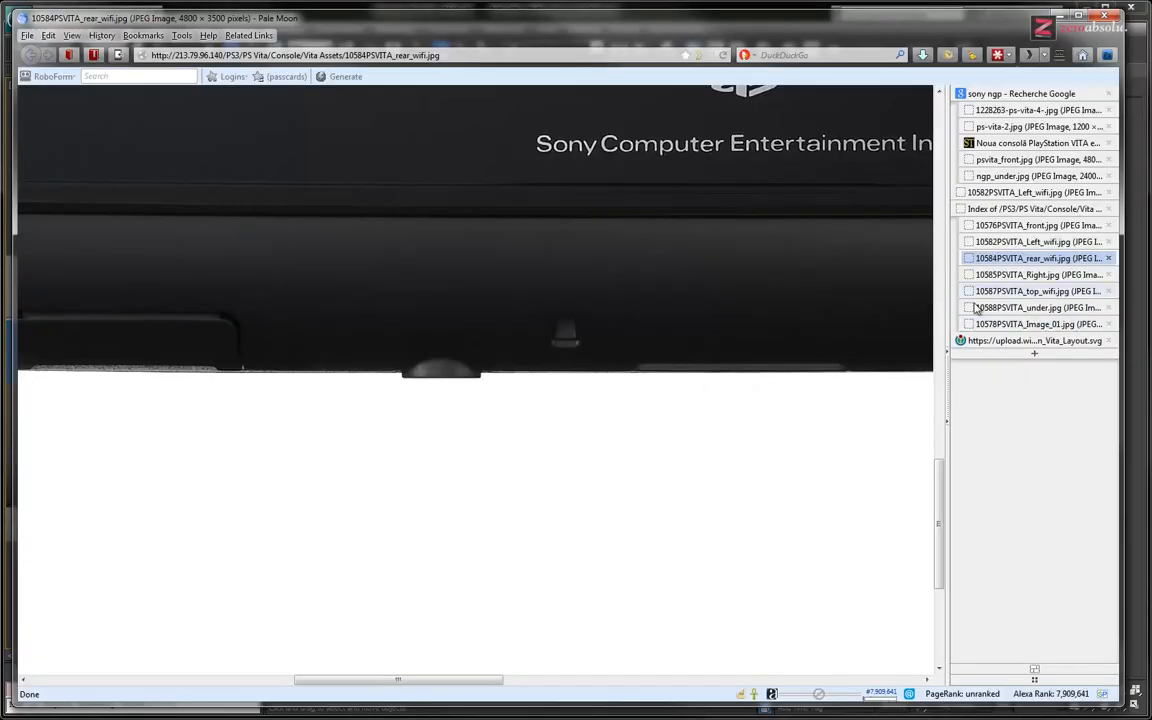
{"action": "left_click", "coordinate": [1014, 278]}
{"action": "left_click", "coordinate": [1024, 260]}
{"action": "left_click", "coordinate": [1028, 243]}
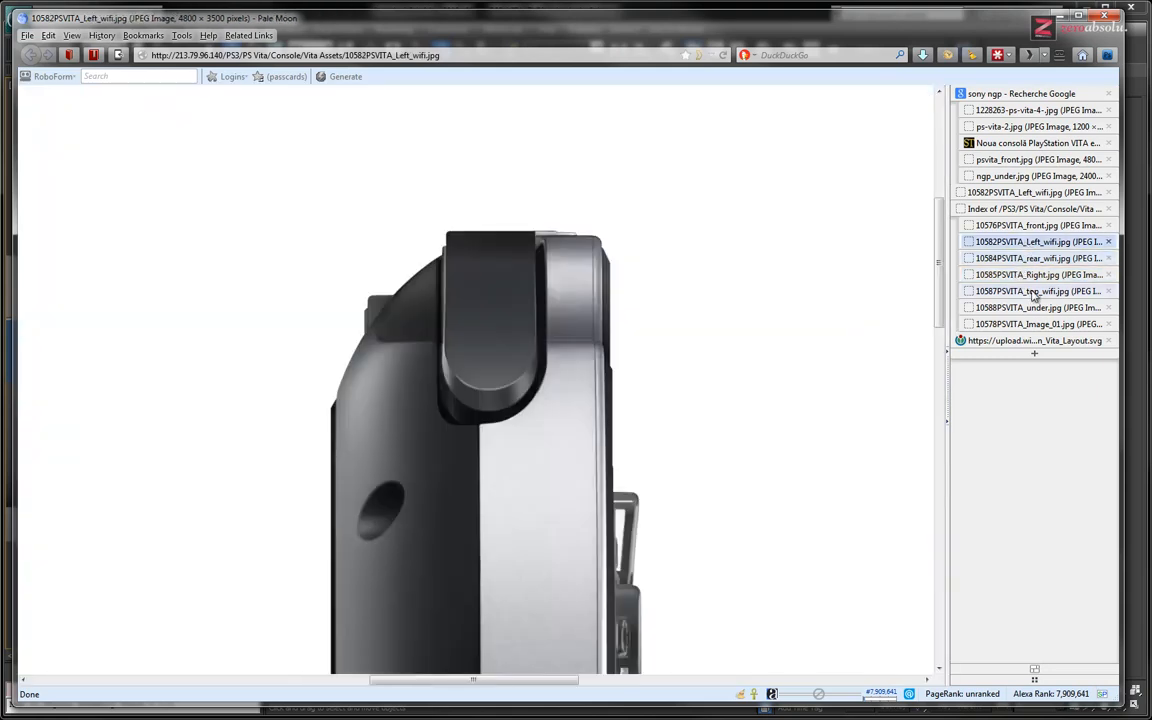
{"action": "left_click", "coordinate": [1037, 308]}
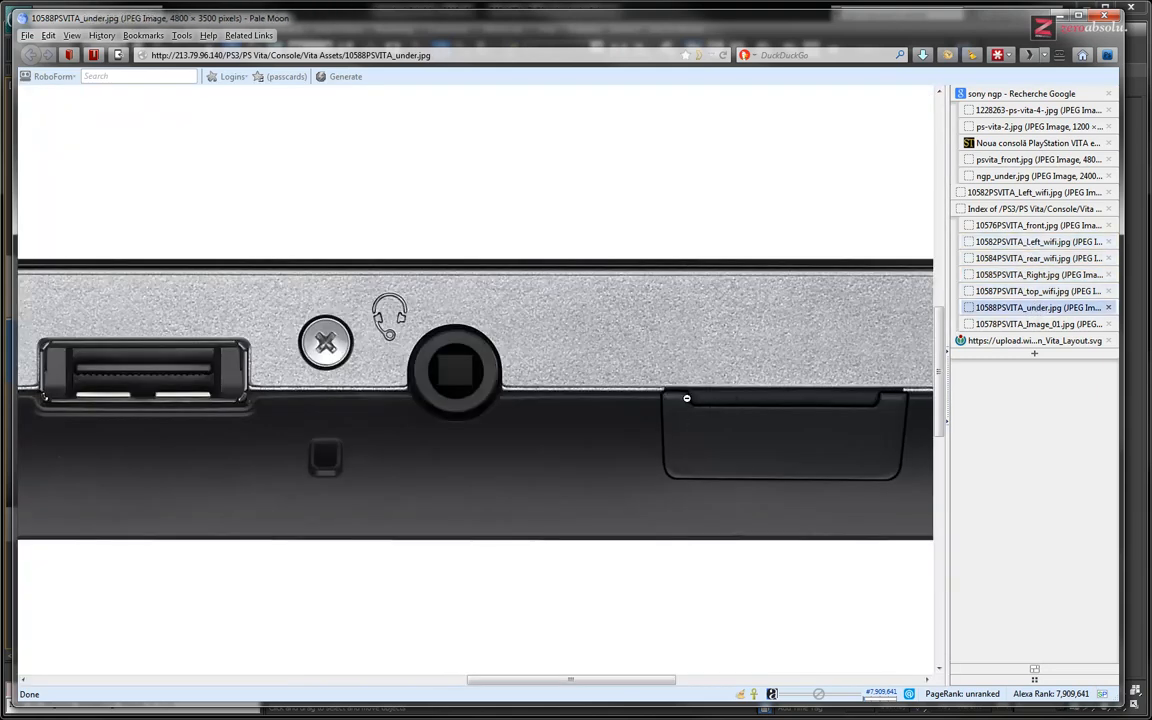
{"action": "left_click", "coordinate": [754, 421]}
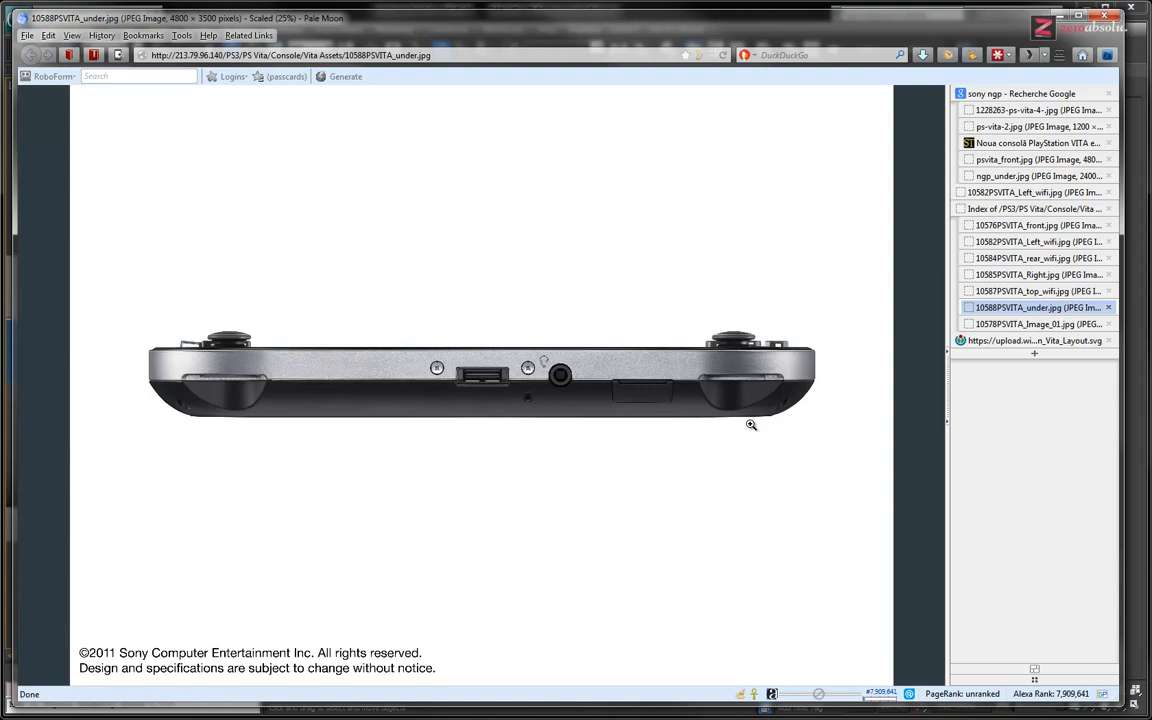
{"action": "left_click", "coordinate": [586, 356]}
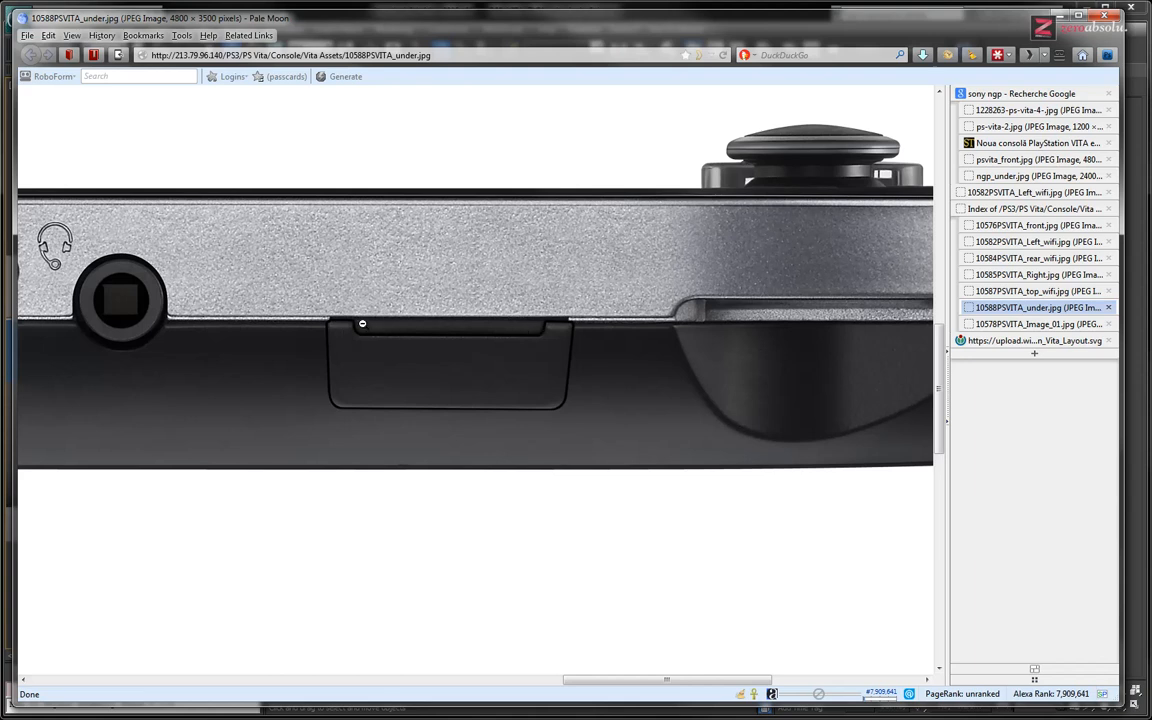
Switch back to 3ds Max, display edged faces and isolate the dark lower shell coque_01.
{"action": "key", "text": "alt+Tab"}
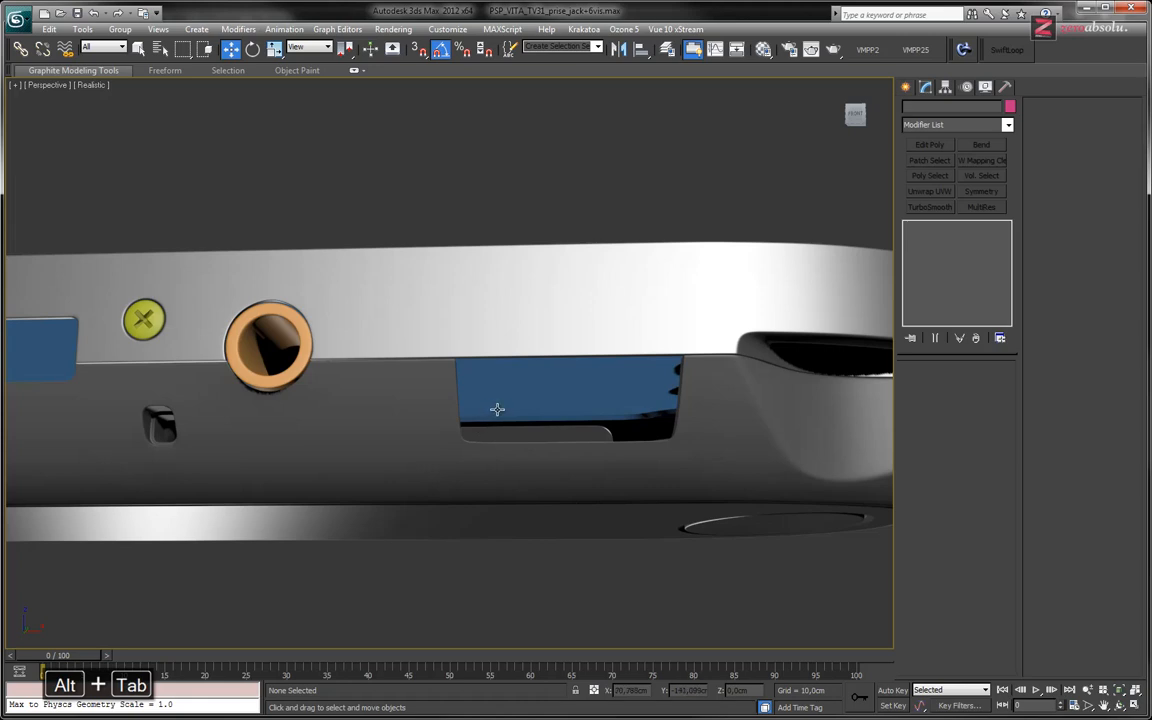
{"action": "left_click", "coordinate": [577, 464]}
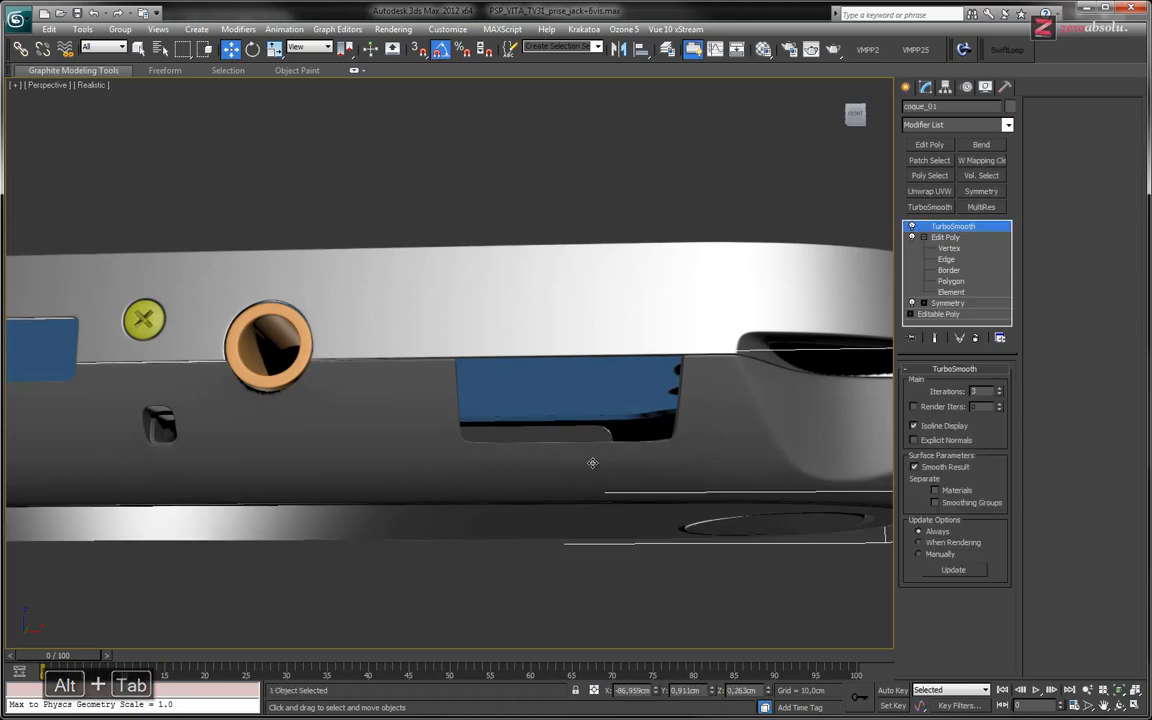
{"action": "key", "text": "F4"}
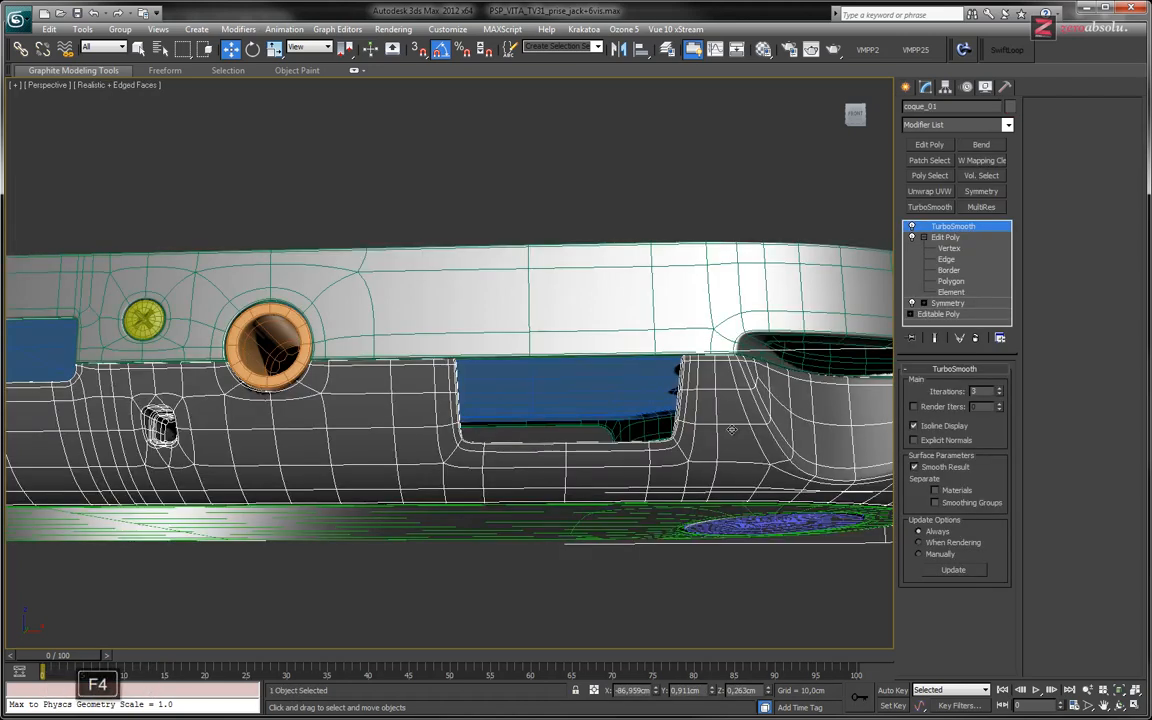
{"action": "key", "text": "alt+q"}
{"action": "mouse_move", "coordinate": [616, 386]}
{"action": "middle_mouse_down", "text": "alt"}
{"action": "mouse_move", "coordinate": [613, 363]}
{"action": "mouse_move", "coordinate": [632, 474]}
{"action": "mouse_move", "coordinate": [602, 405]}
{"action": "middle_mouse_up", "text": "alt"}
{"action": "scroll", "coordinate": [557, 399], "scroll_direction": "up", "scroll_amount": 5}
{"action": "scroll", "coordinate": [557, 399], "scroll_direction": "up", "scroll_amount": 3}
{"action": "middle_click_drag", "start_coordinate": [743, 452], "coordinate": [473, 357]}
{"action": "scroll", "coordinate": [473, 370], "scroll_direction": "up", "scroll_amount": 2}
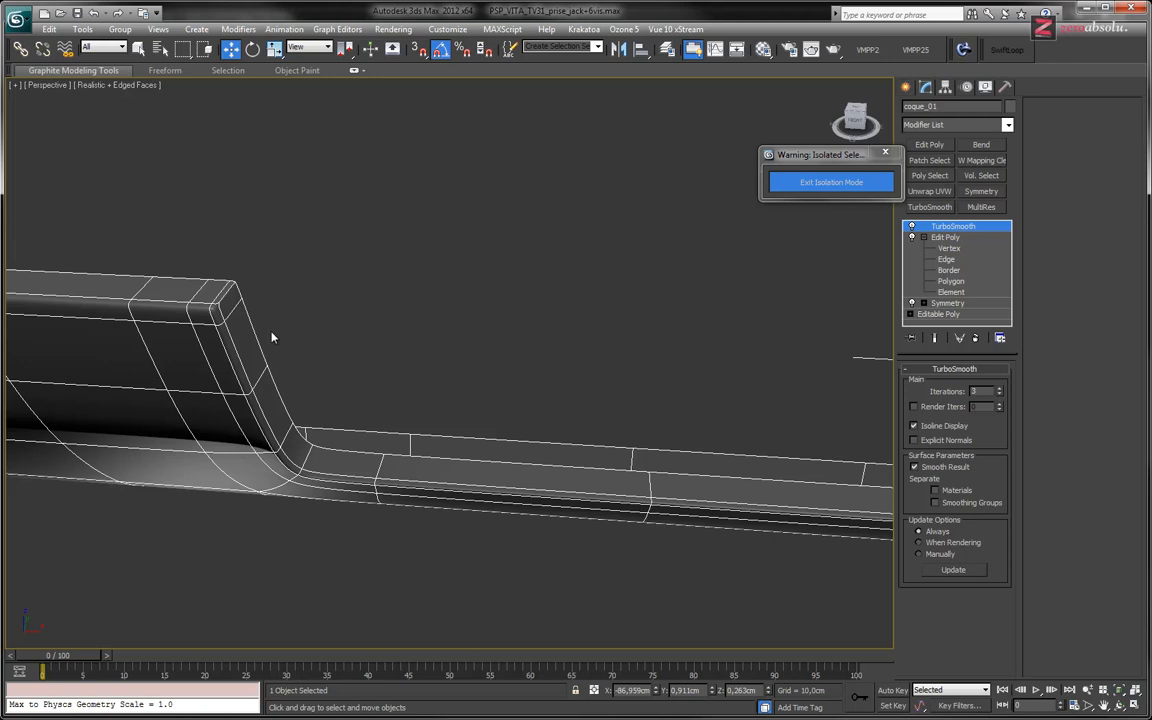
At the Edit Poly polygon level of coque_01, select the five inner polygons along one side and half the base of the slot opening.
{"action": "left_click", "coordinate": [950, 281]}
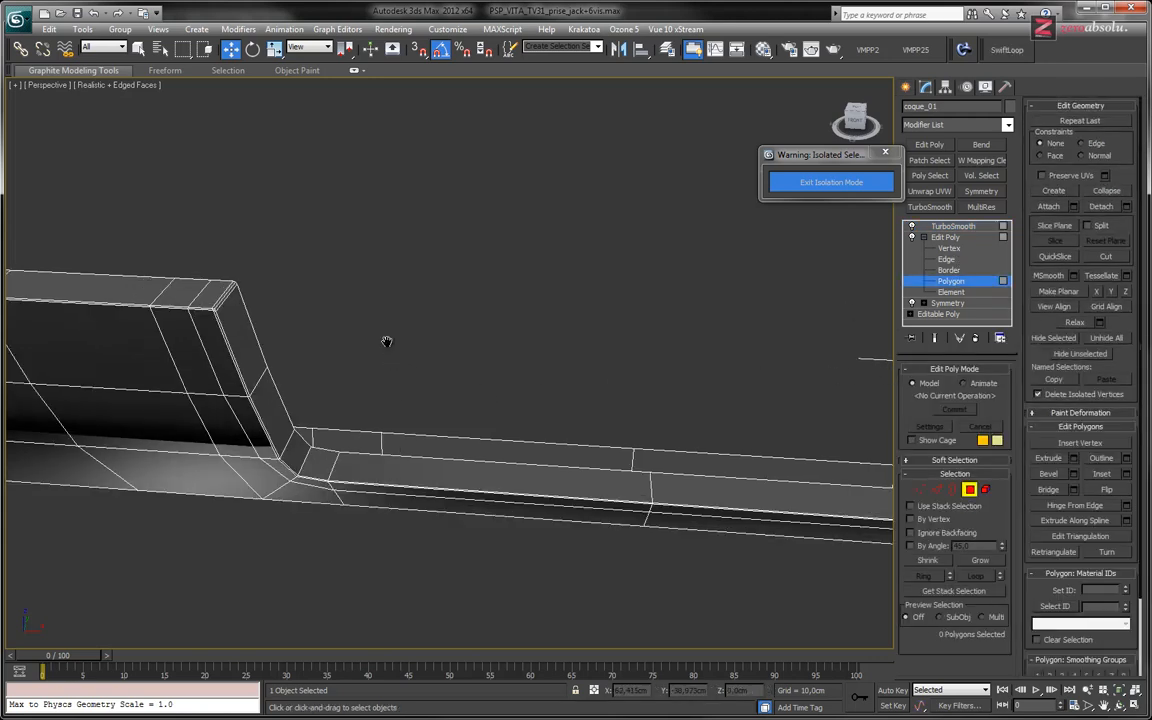
{"action": "middle_click_drag", "start_coordinate": [387, 342], "coordinate": [424, 309]}
{"action": "middle_click_drag", "start_coordinate": [399, 247], "coordinate": [379, 286]}
{"action": "middle_click_drag", "start_coordinate": [368, 382], "coordinate": [341, 283]}
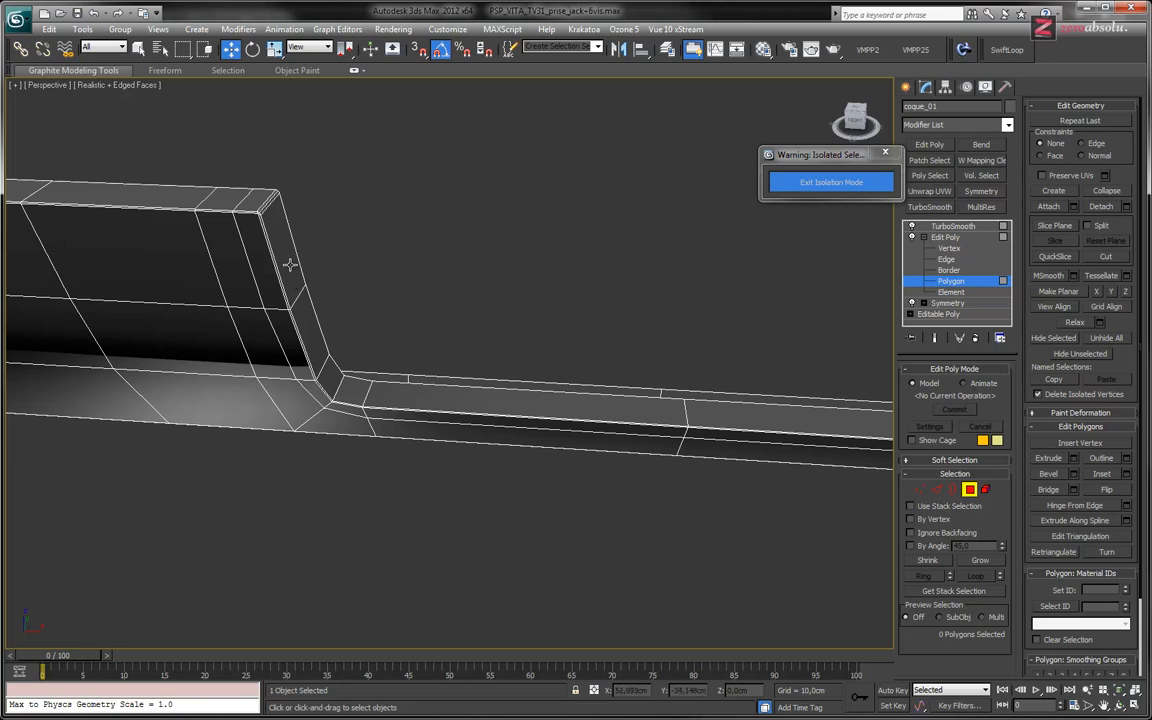
{"action": "left_click", "coordinate": [289, 264]}
{"action": "left_click", "coordinate": [305, 338], "text": "ctrl"}
{"action": "left_click", "coordinate": [332, 377], "text": "ctrl"}
{"action": "left_click", "coordinate": [352, 387], "text": "ctrl"}
{"action": "left_click", "coordinate": [422, 397], "text": "ctrl"}
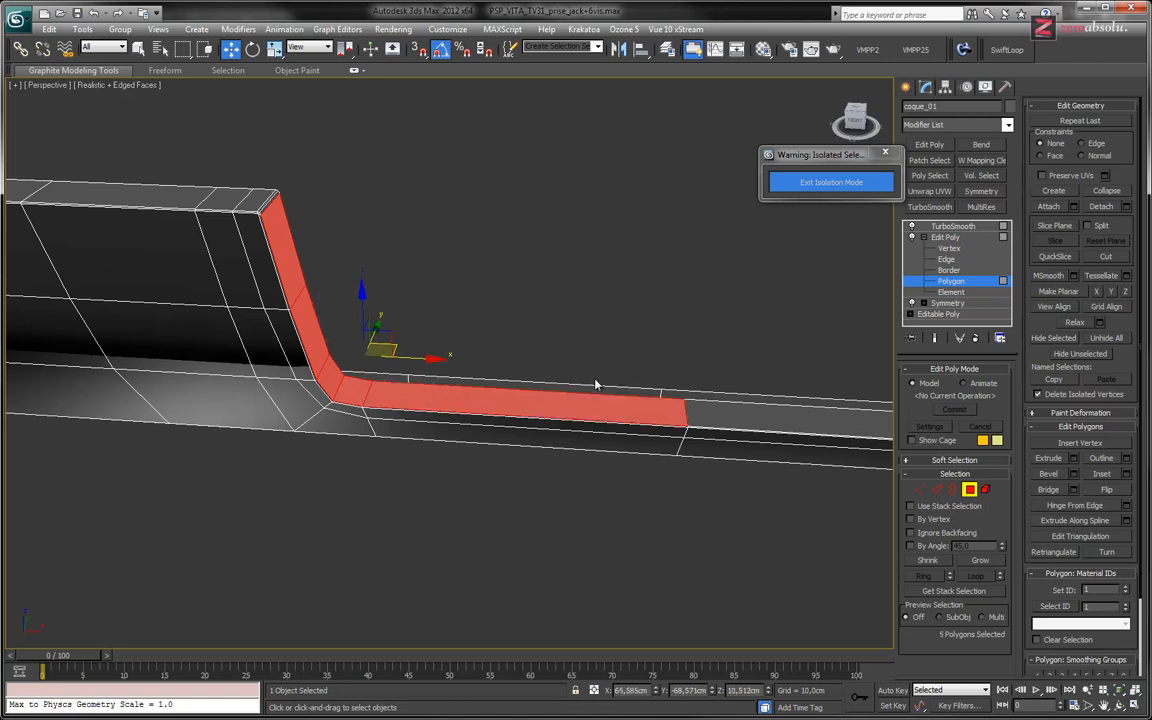
Add the five remaining inner polygons along the rest of the base and the other side of the slot opening to the selection.
{"action": "middle_click_drag", "start_coordinate": [596, 384], "coordinate": [254, 352]}
{"action": "scroll", "coordinate": [254, 352], "scroll_direction": "up", "scroll_amount": 2}
{"action": "scroll", "coordinate": [547, 360], "scroll_direction": "down", "scroll_amount": 2}
{"action": "middle_click_drag", "start_coordinate": [547, 360], "coordinate": [563, 363]}
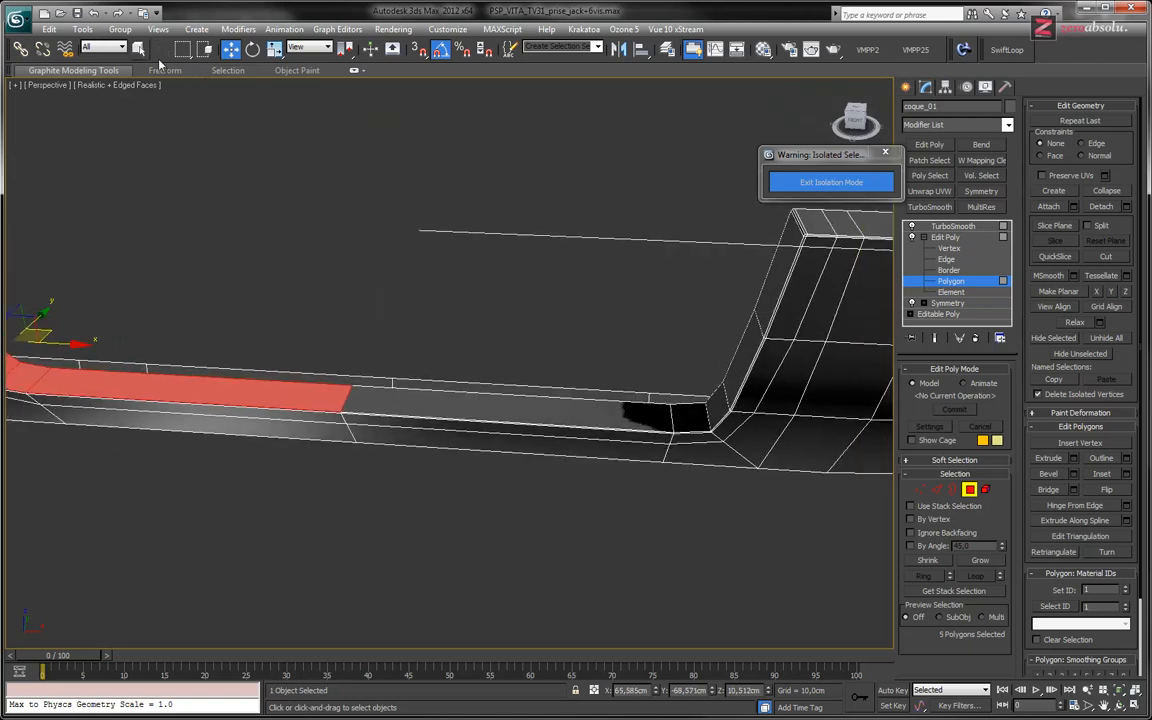
{"action": "left_click", "coordinate": [139, 49]}
{"action": "middle_click_drag", "start_coordinate": [415, 316], "coordinate": [483, 378], "text": "alt"}
{"action": "left_click", "coordinate": [515, 412], "text": "ctrl"}
{"action": "left_click", "coordinate": [618, 390], "text": "ctrl"}
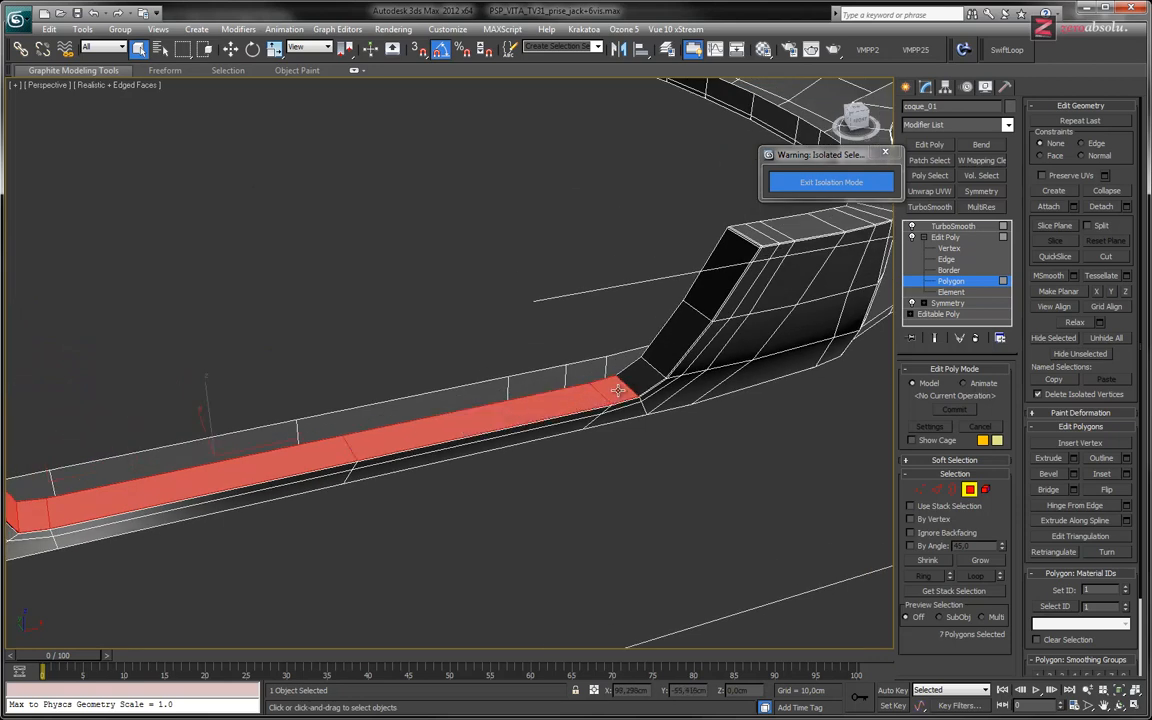
{"action": "left_click", "coordinate": [640, 380], "text": "ctrl"}
{"action": "left_click", "coordinate": [672, 346], "text": "ctrl"}
{"action": "left_click", "coordinate": [712, 298], "text": "ctrl"}
{"action": "middle_click_drag", "start_coordinate": [616, 295], "coordinate": [566, 287], "text": "alt"}
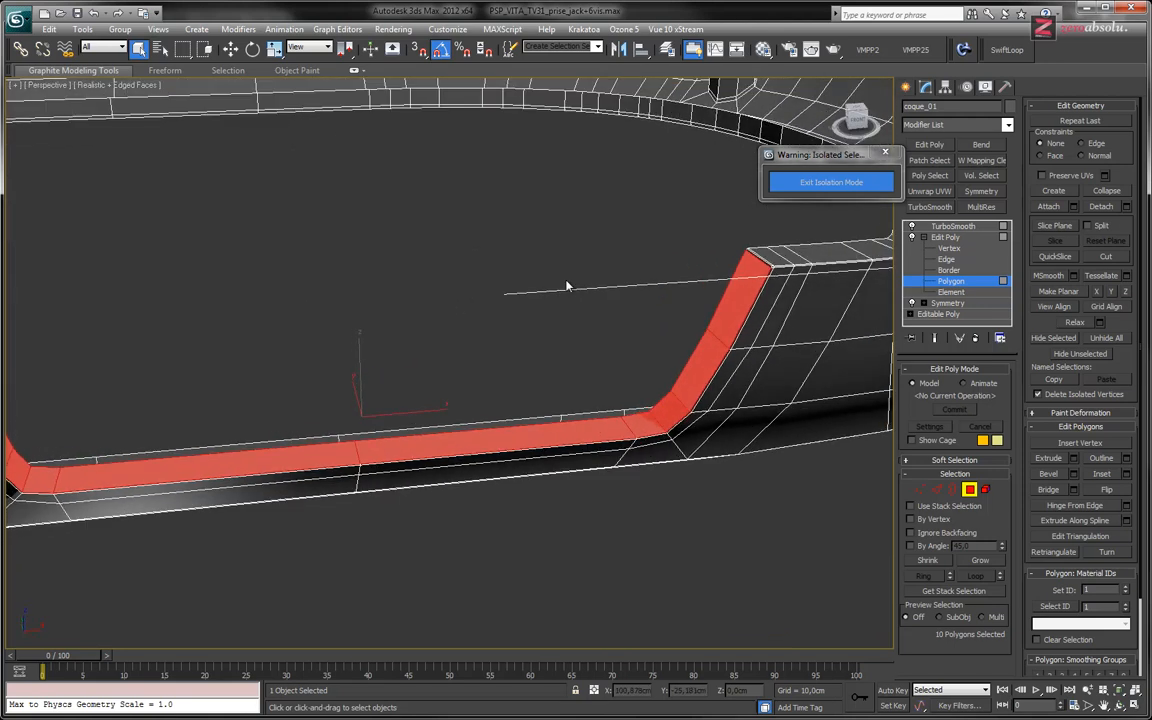
{"action": "middle_click_drag", "start_coordinate": [360, 372], "coordinate": [424, 365]}
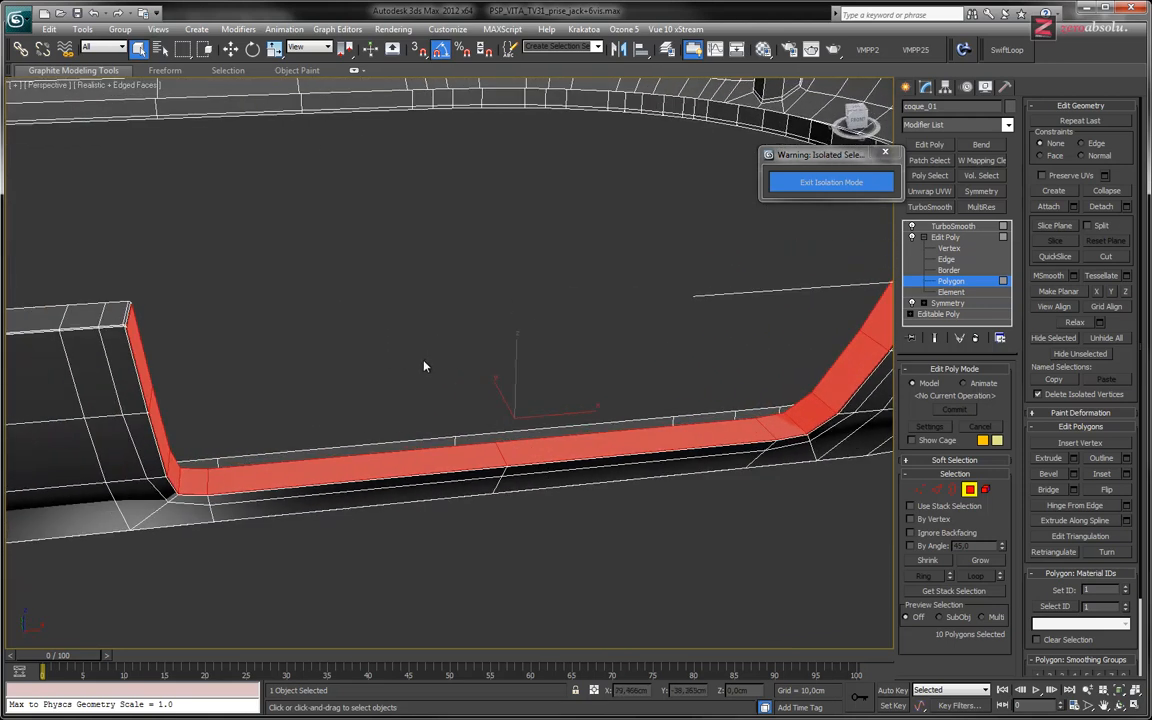
{"action": "key", "text": "w"}
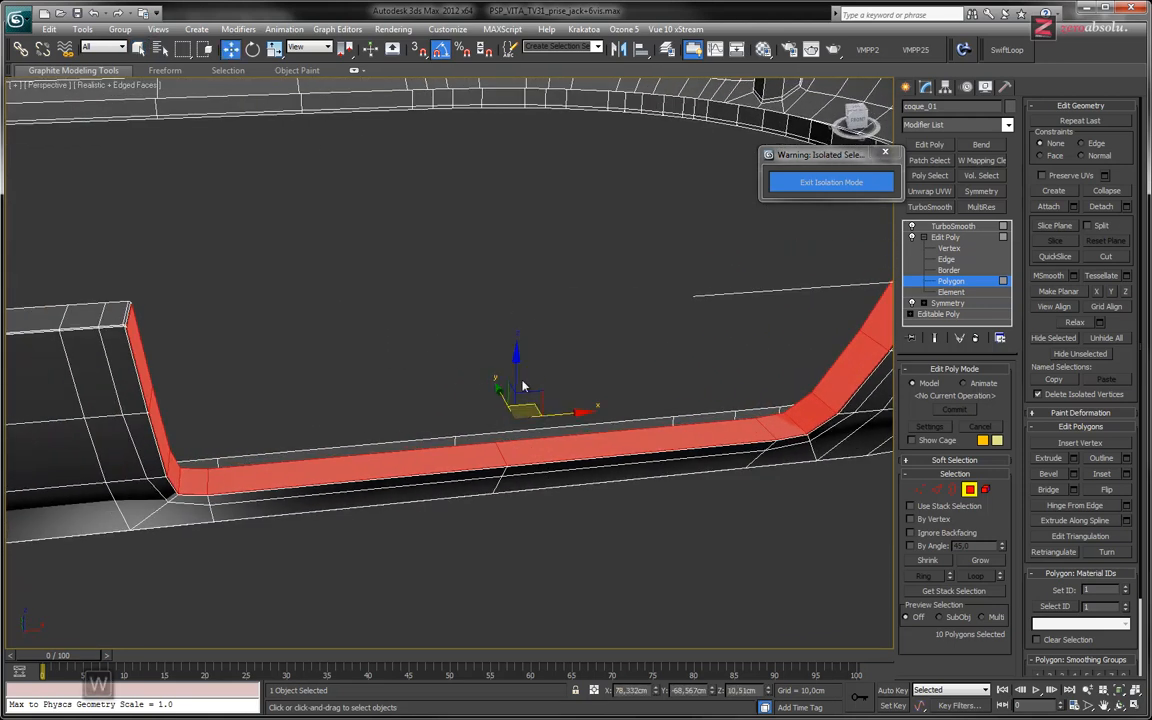
Detach the selected polygons as a clone named MEM_slot.
{"action": "left_click", "coordinate": [1127, 207]}
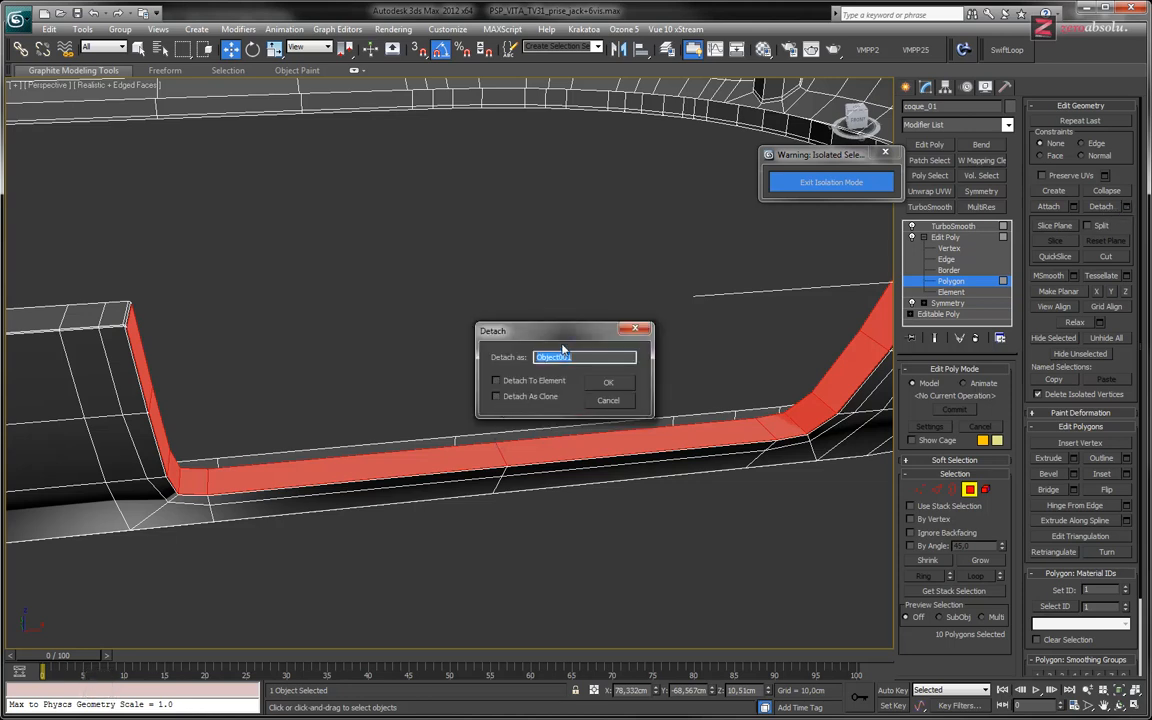
{"action": "left_click", "coordinate": [497, 397]}
{"action": "left_click_drag", "start_coordinate": [577, 358], "coordinate": [524, 361]}
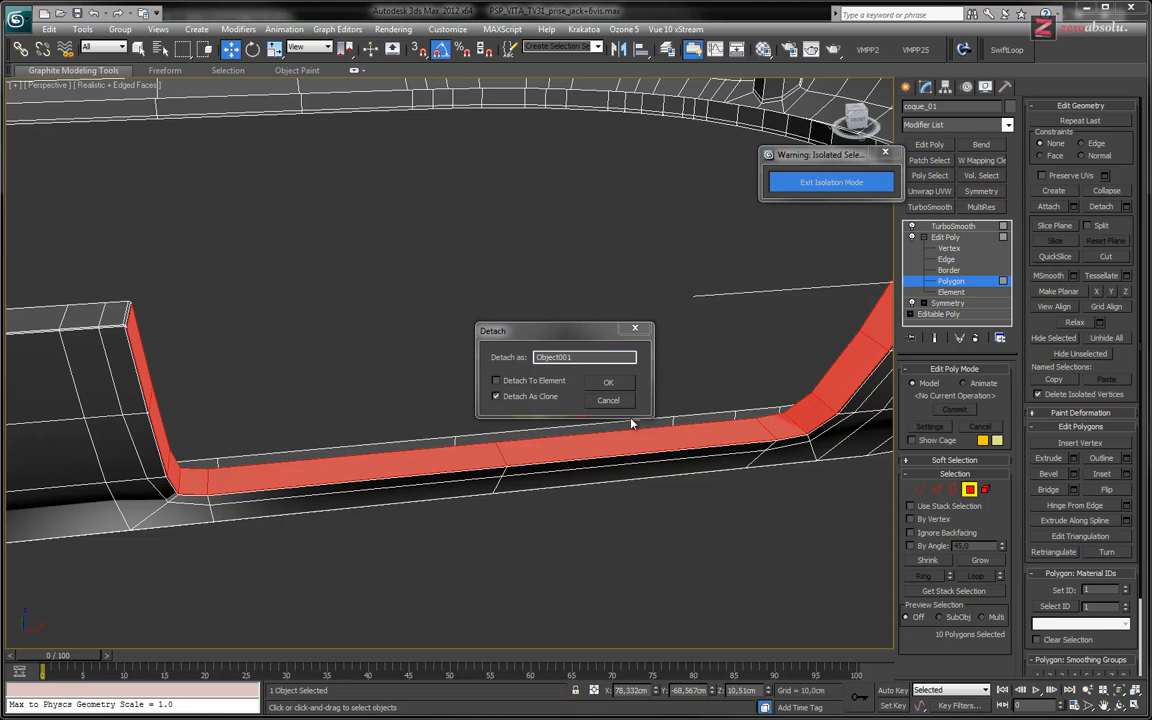
{"action": "left_click", "coordinate": [505, 351]}
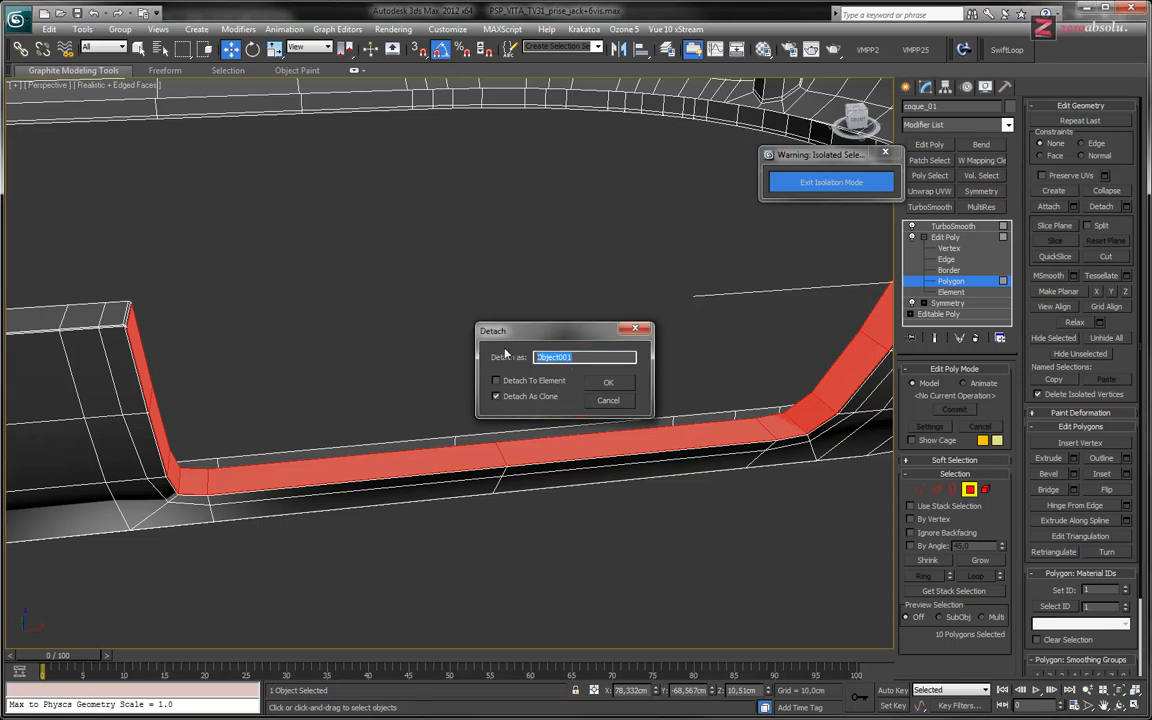
{"action": "type", "text": "MEM_slot"}
{"action": "left_click", "coordinate": [607, 382]}
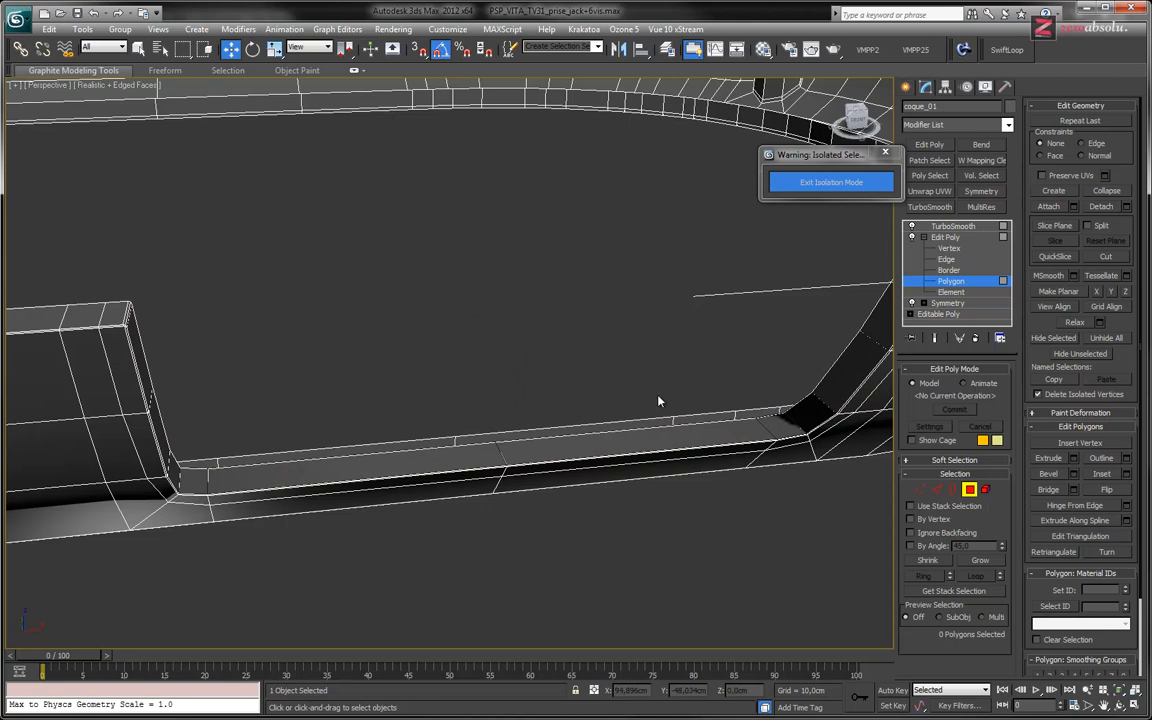
Leave polygon editing, return coque_01 to its TurboSmooth level and select the MEM_slot strip.
{"action": "left_click", "coordinate": [969, 240]}
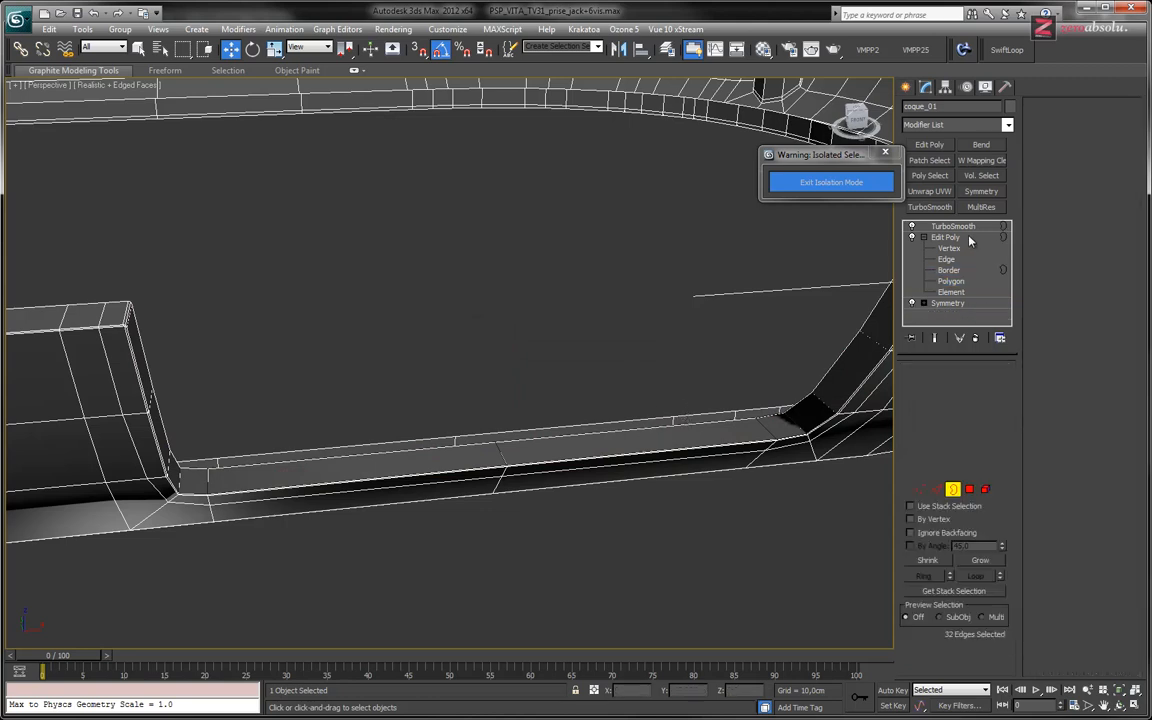
{"action": "left_click", "coordinate": [962, 284]}
{"action": "left_click", "coordinate": [957, 261]}
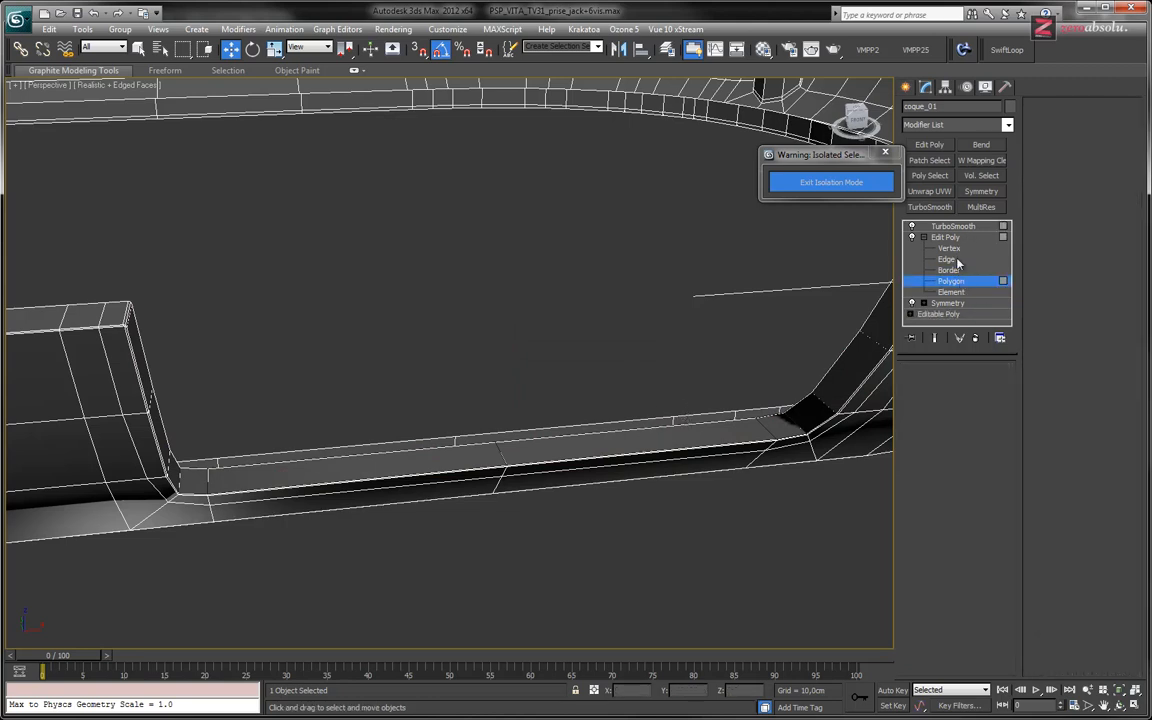
{"action": "left_click", "coordinate": [924, 238]}
{"action": "left_click", "coordinate": [944, 227]}
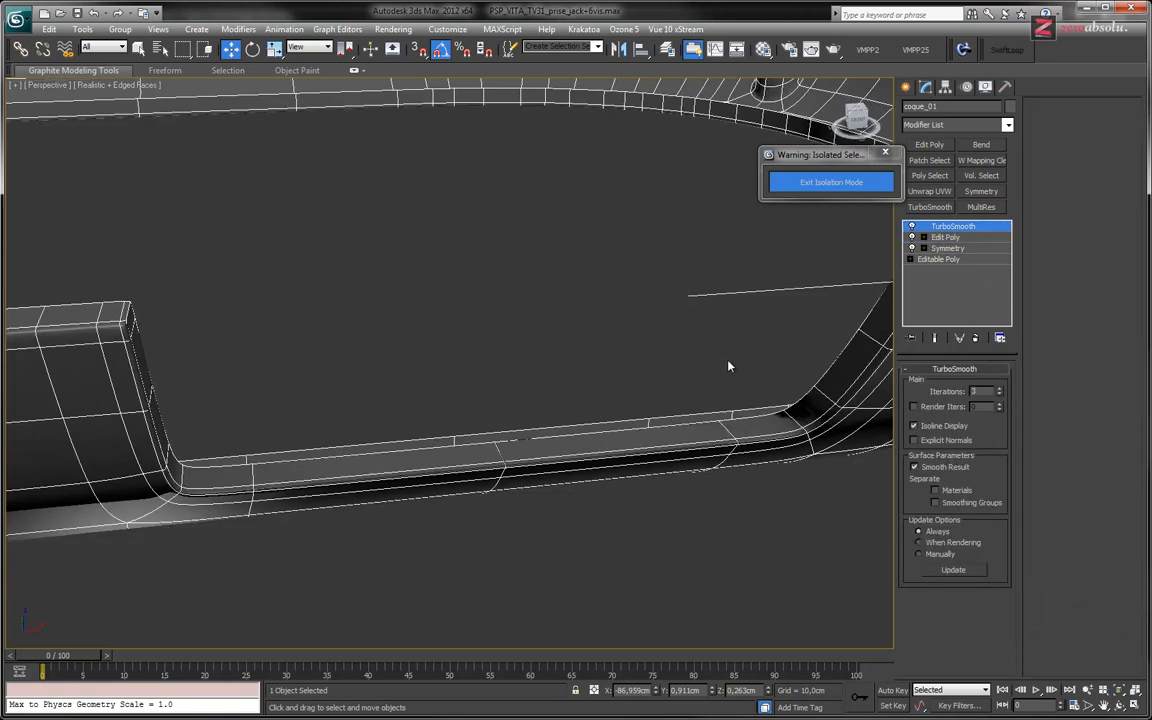
{"action": "left_click", "coordinate": [682, 437]}
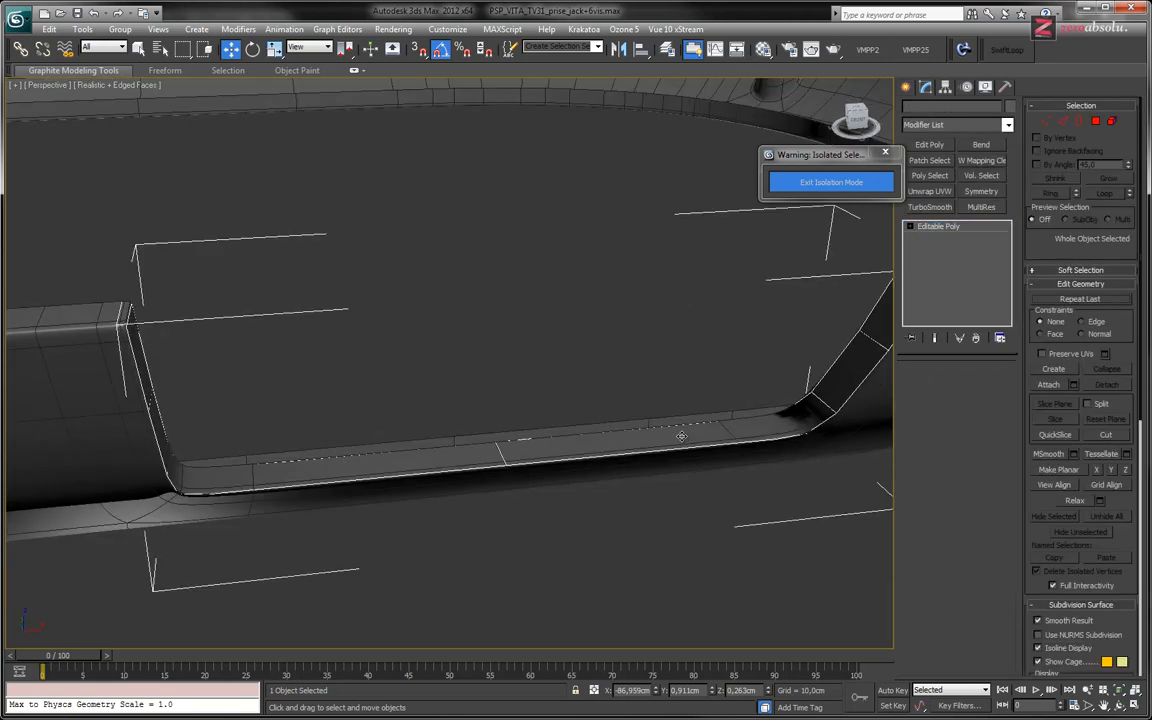
{"action": "left_click", "coordinate": [681, 436]}
{"action": "left_click", "coordinate": [682, 437]}
Center the pivot of MEM_slot to the object.
{"action": "middle_click_drag", "start_coordinate": [502, 351], "coordinate": [481, 370]}
{"action": "key", "text": "w"}
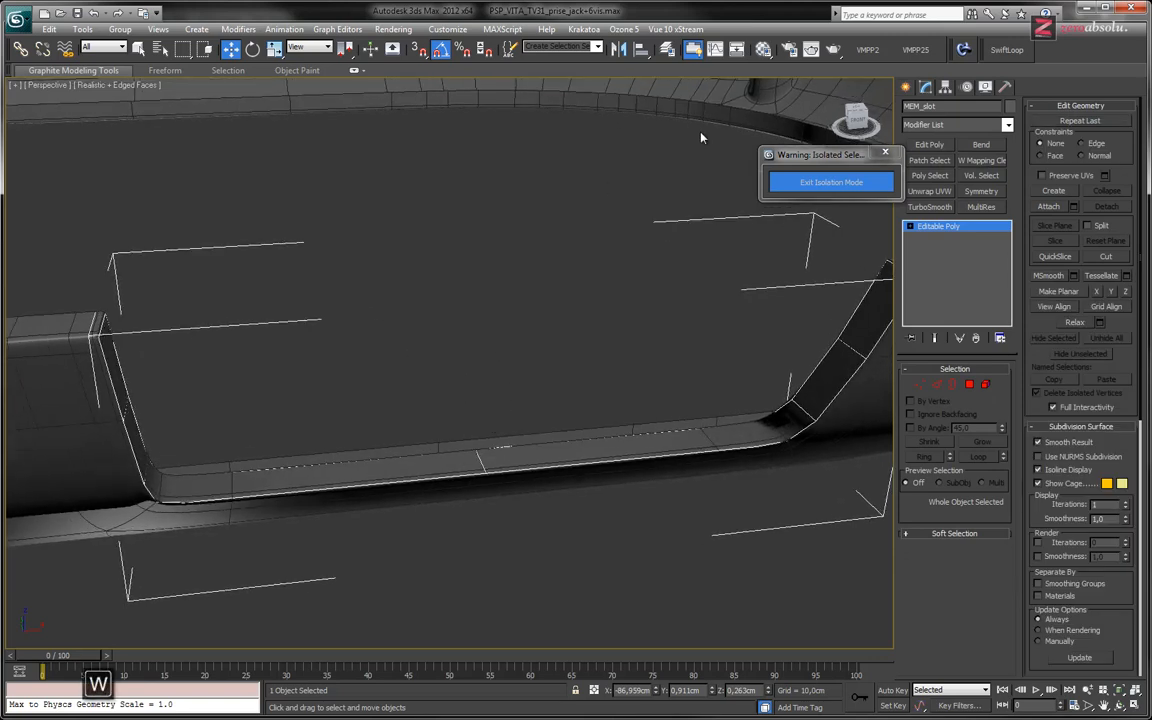
{"action": "left_click", "coordinate": [945, 88]}
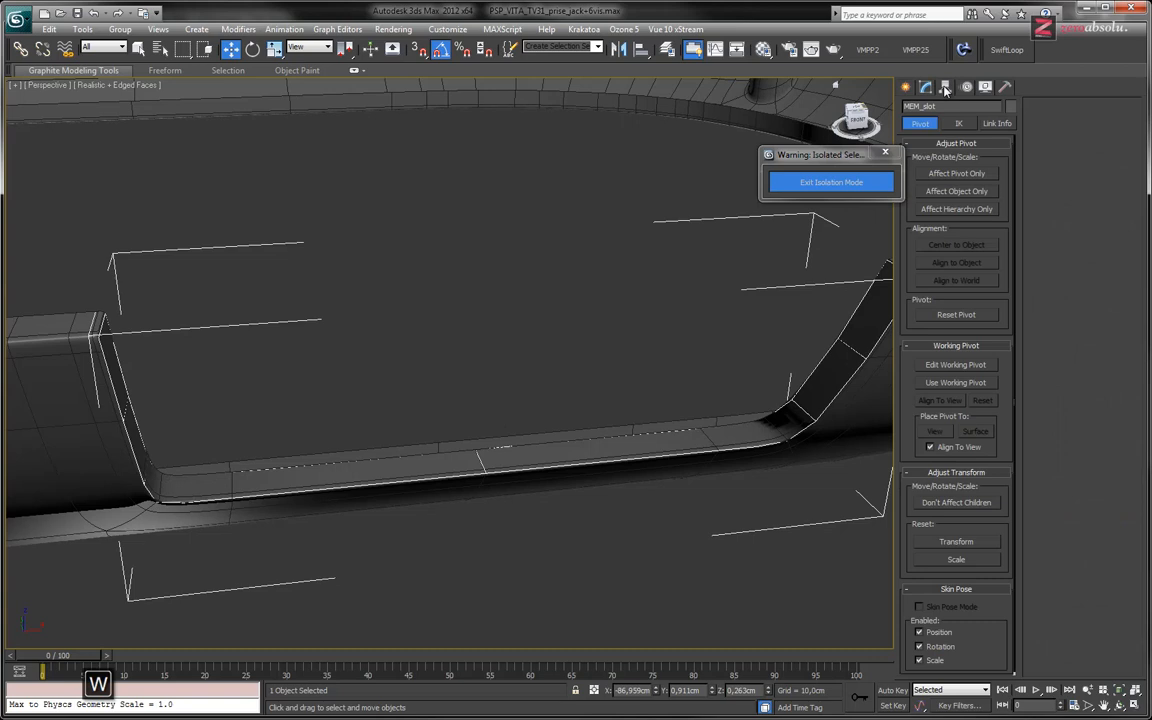
{"action": "left_click", "coordinate": [955, 174]}
{"action": "left_click", "coordinate": [965, 246]}
{"action": "left_click", "coordinate": [957, 174]}
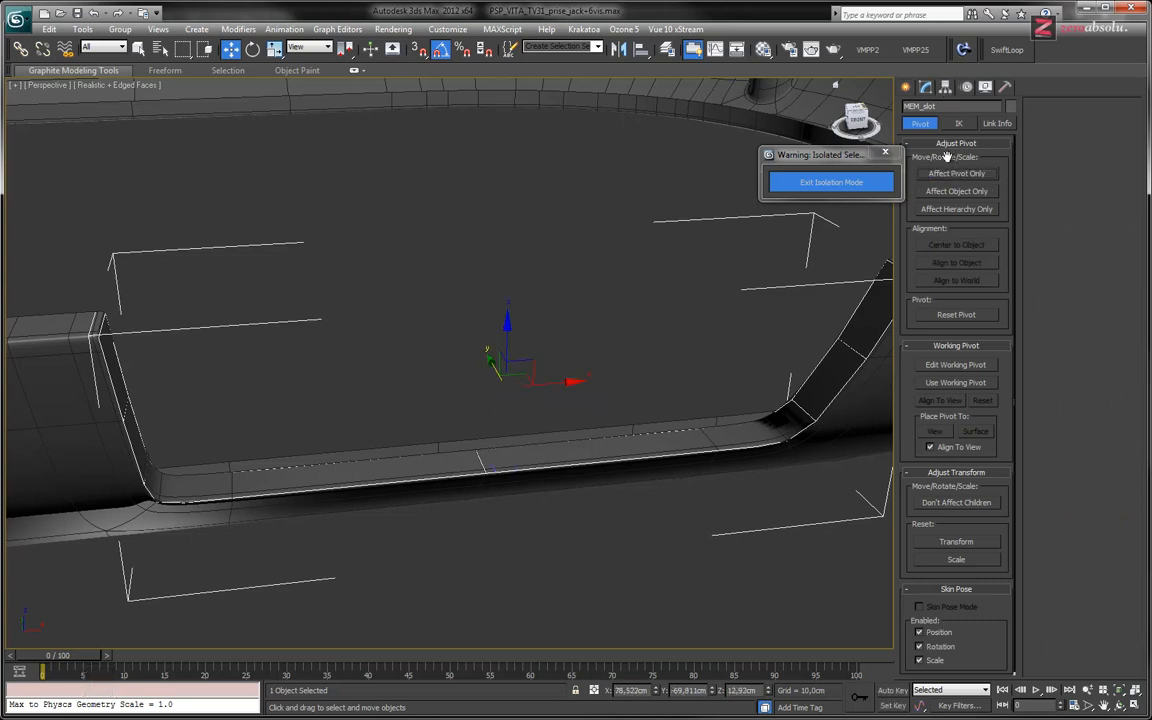
{"action": "left_click", "coordinate": [926, 88]}
Try moving MEM_slot up about 2 cm along Z and undo the move.
{"action": "left_click_drag", "start_coordinate": [508, 339], "coordinate": [508, 293]}
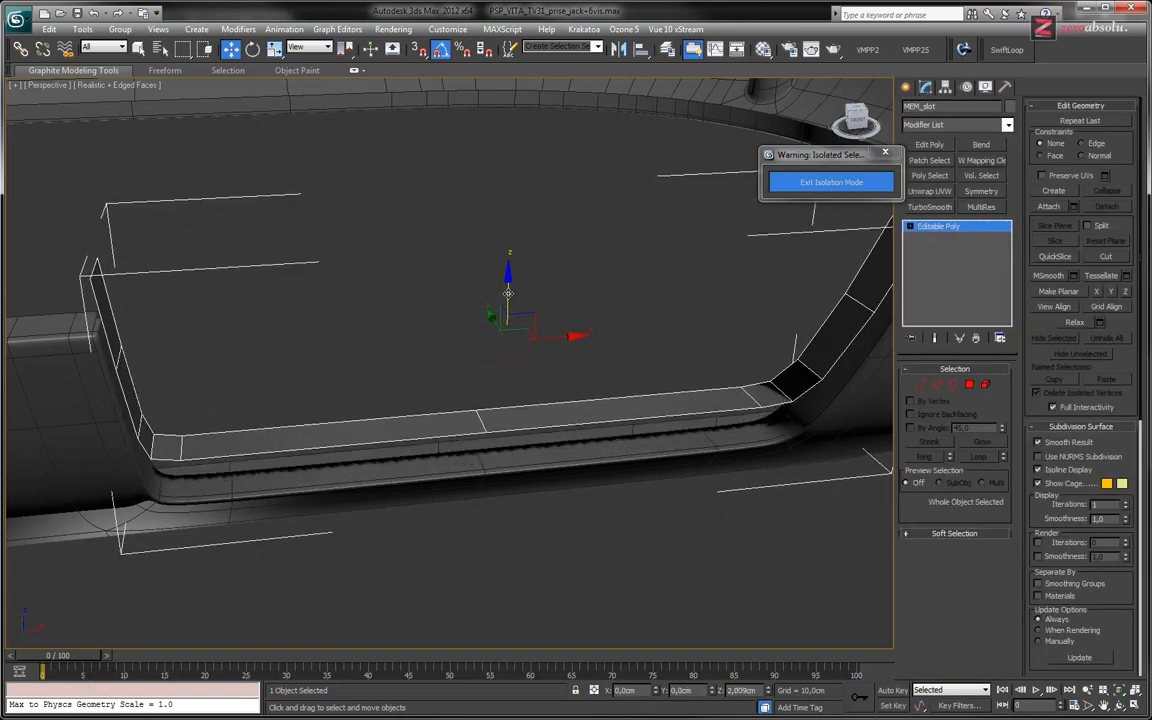
{"action": "key", "text": "ctrl+z"}
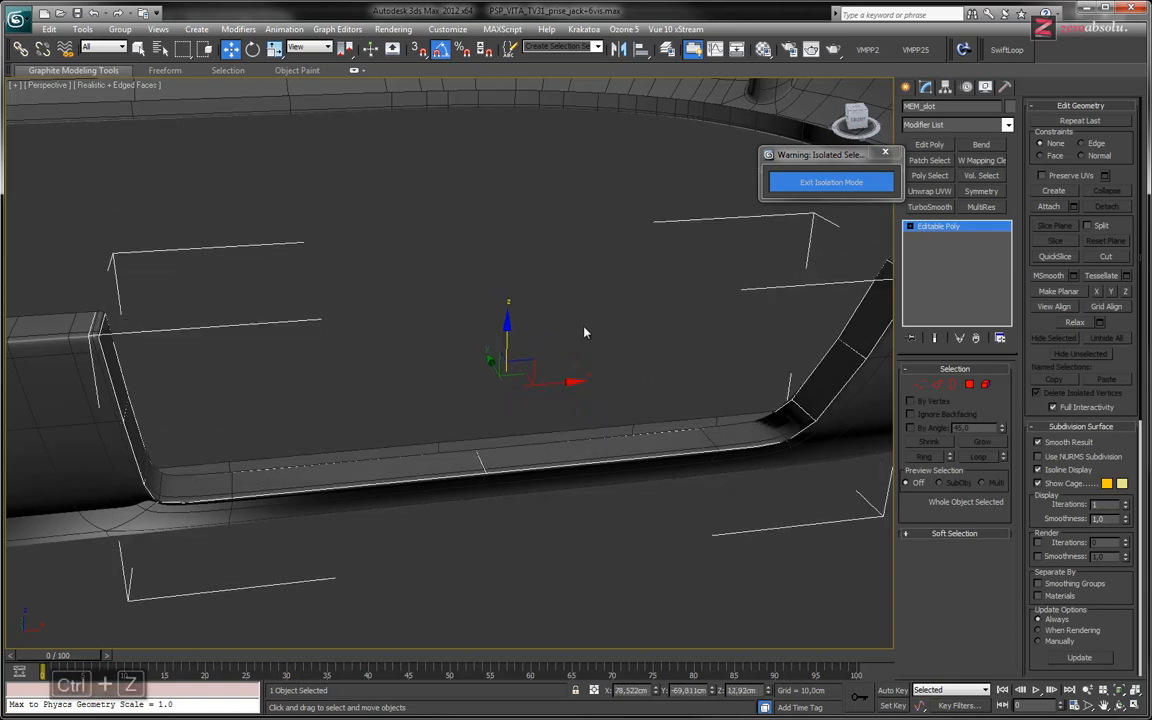
{"action": "key", "text": "ctrl+z"}
Isolate MEM_slot so the strip is shown without the shell.
{"action": "middle_click_drag", "start_coordinate": [592, 397], "coordinate": [558, 381], "text": "alt"}
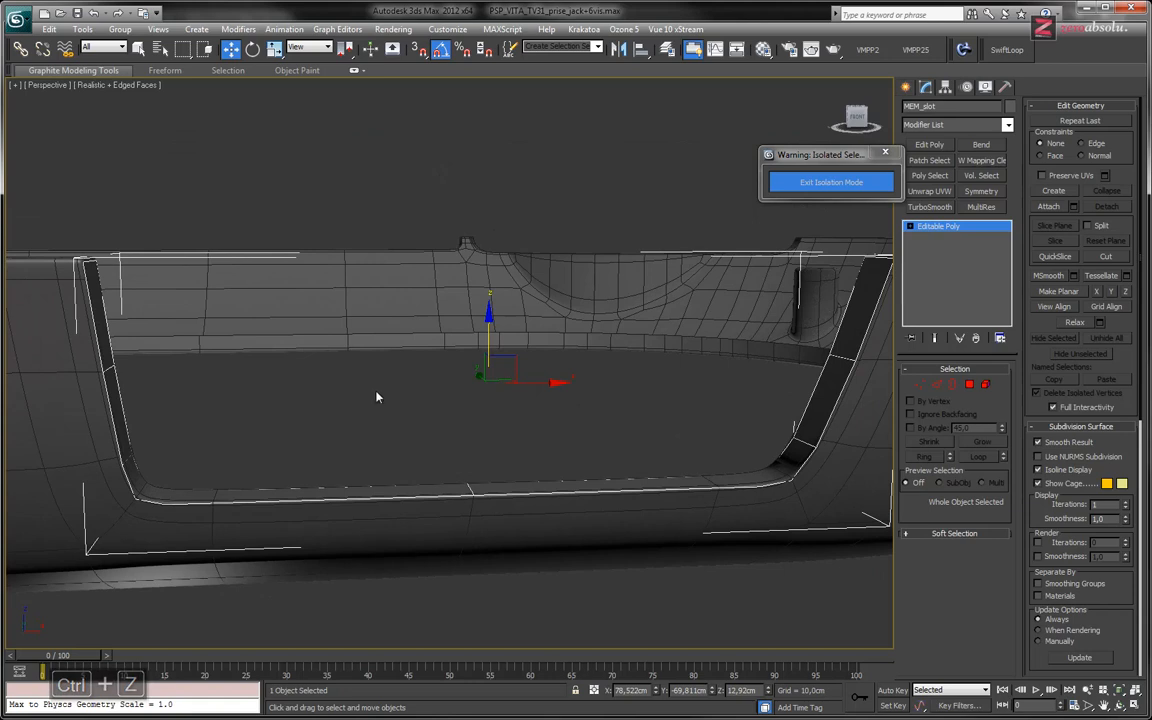
{"action": "key", "text": "alt+q"}
{"action": "middle_click_drag", "start_coordinate": [372, 399], "coordinate": [490, 376], "text": "alt"}
{"action": "scroll", "coordinate": [453, 397], "scroll_direction": "up", "scroll_amount": 2}
{"action": "scroll", "coordinate": [442, 386], "scroll_direction": "down", "scroll_amount": 1}
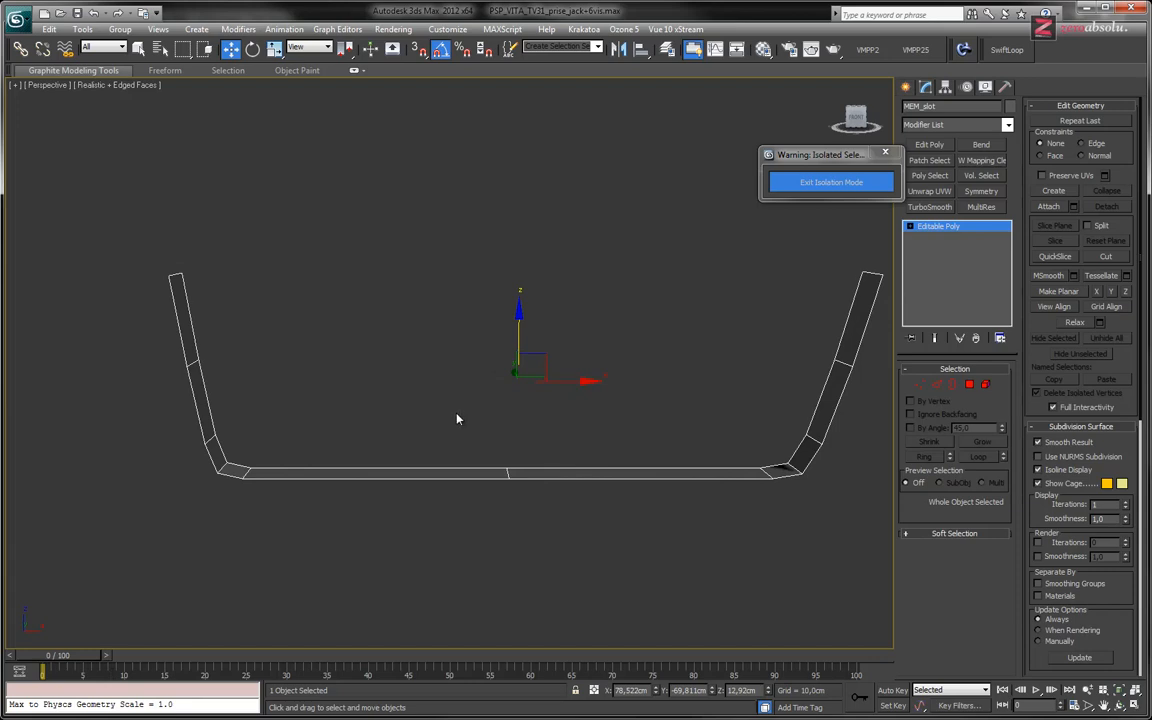
{"action": "middle_click_drag", "start_coordinate": [456, 419], "coordinate": [383, 397], "text": "alt"}
Bridge the two open end edges of the MEM_slot strip with 2 segments to close its upper side.
{"action": "left_click", "coordinate": [910, 227]}
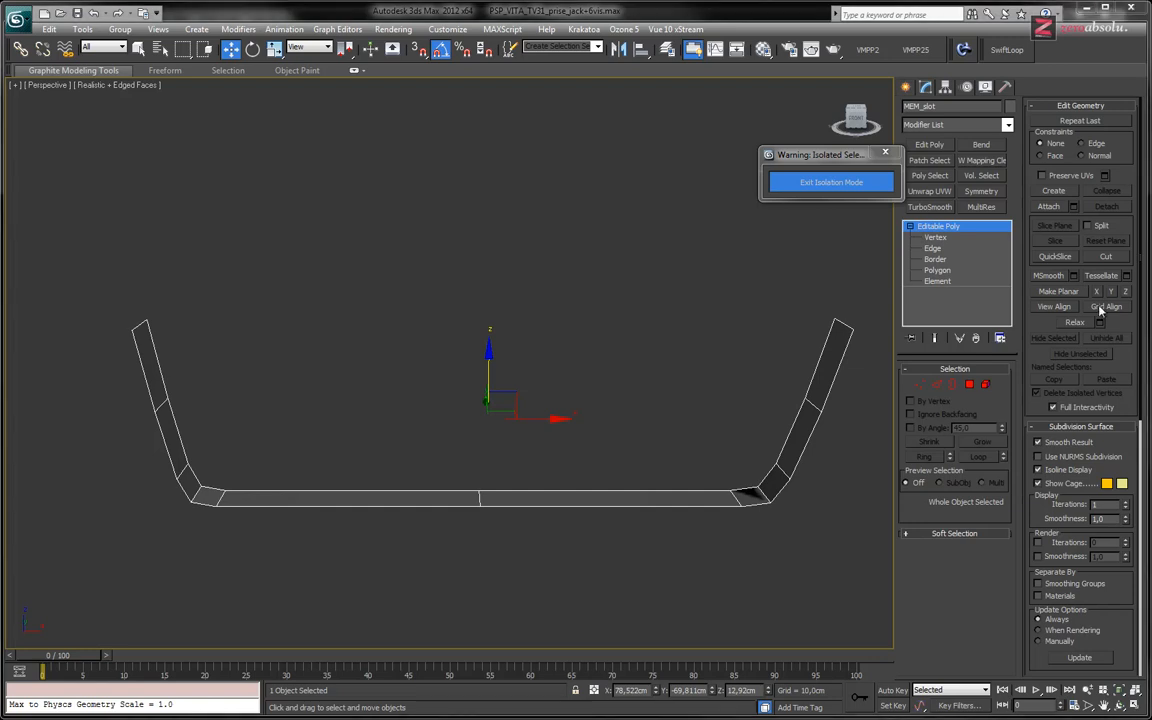
{"action": "left_click", "coordinate": [934, 248]}
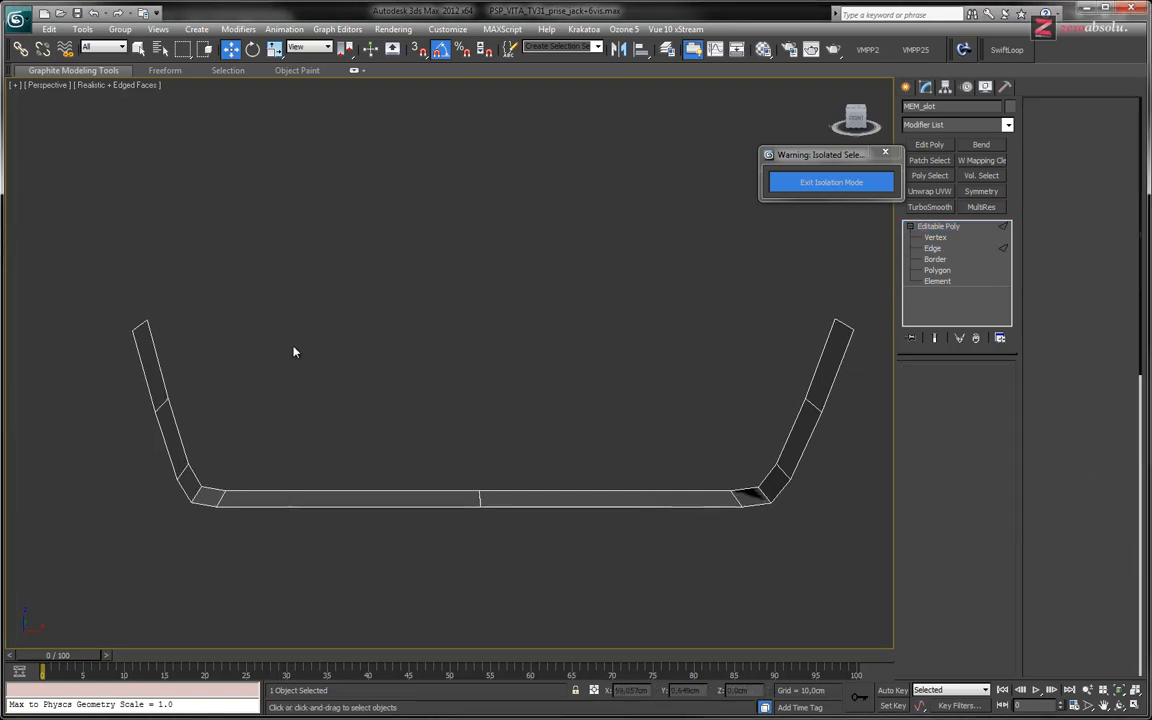
{"action": "left_click", "coordinate": [140, 325]}
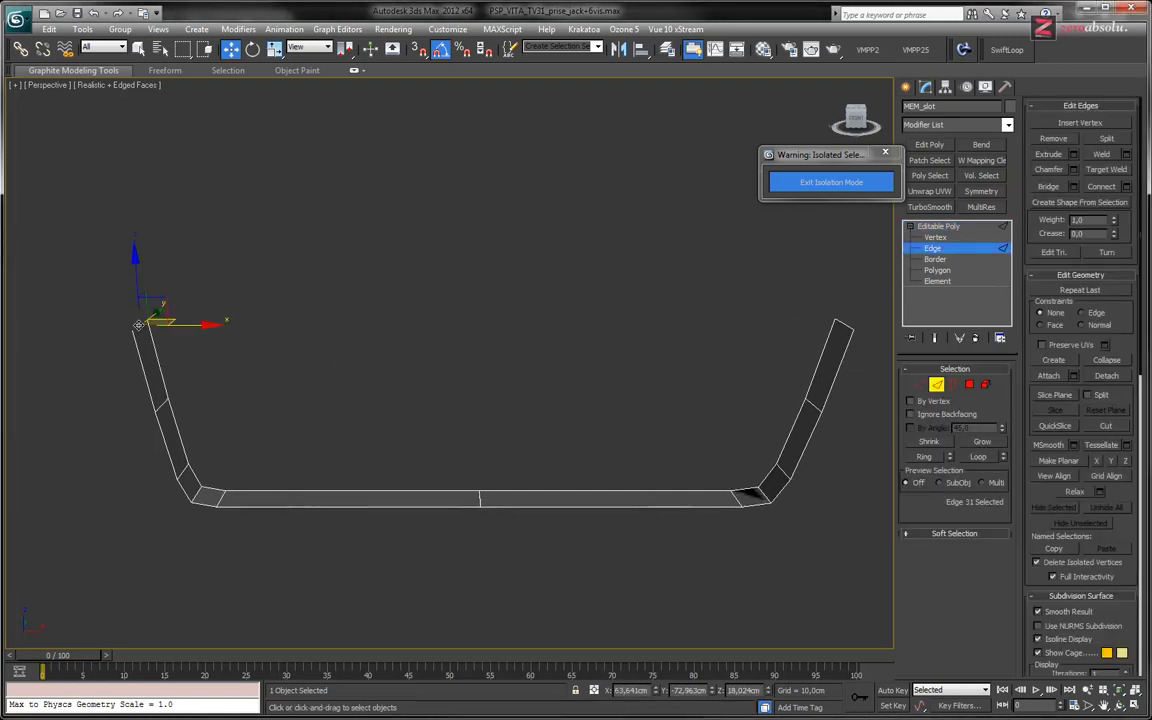
{"action": "left_click", "coordinate": [843, 324], "text": "ctrl"}
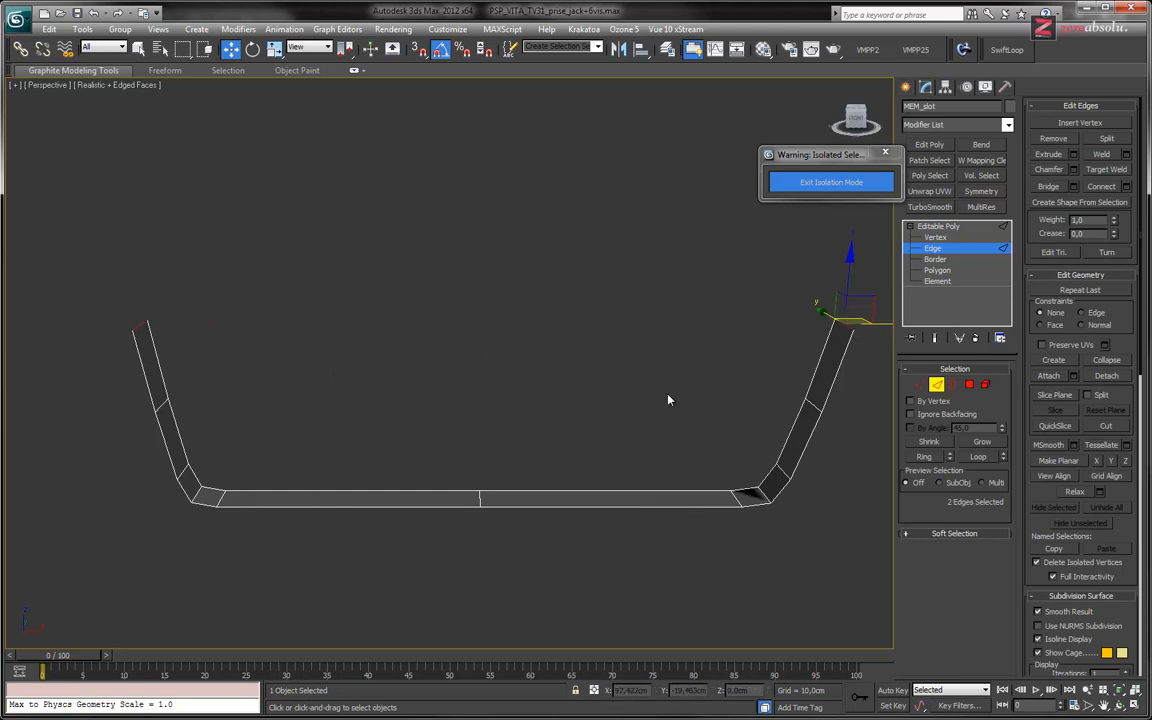
{"action": "left_click", "coordinate": [1075, 189]}
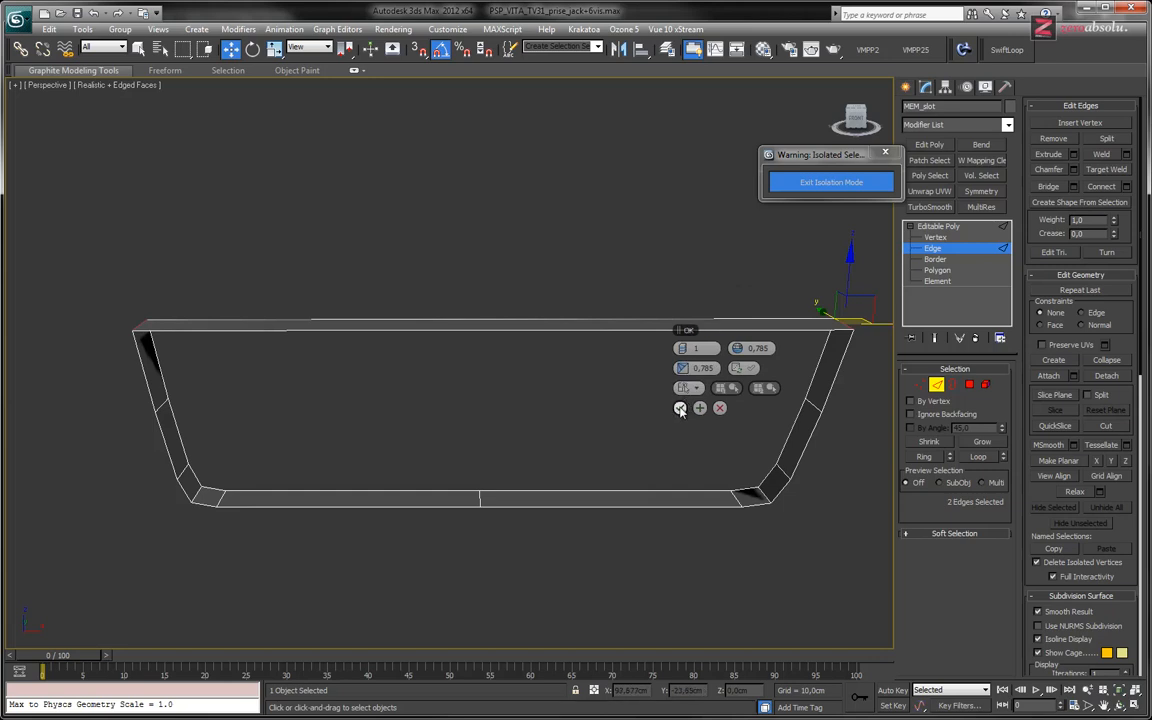
{"action": "left_click", "coordinate": [685, 349]}
{"action": "left_click", "coordinate": [147, 321]}
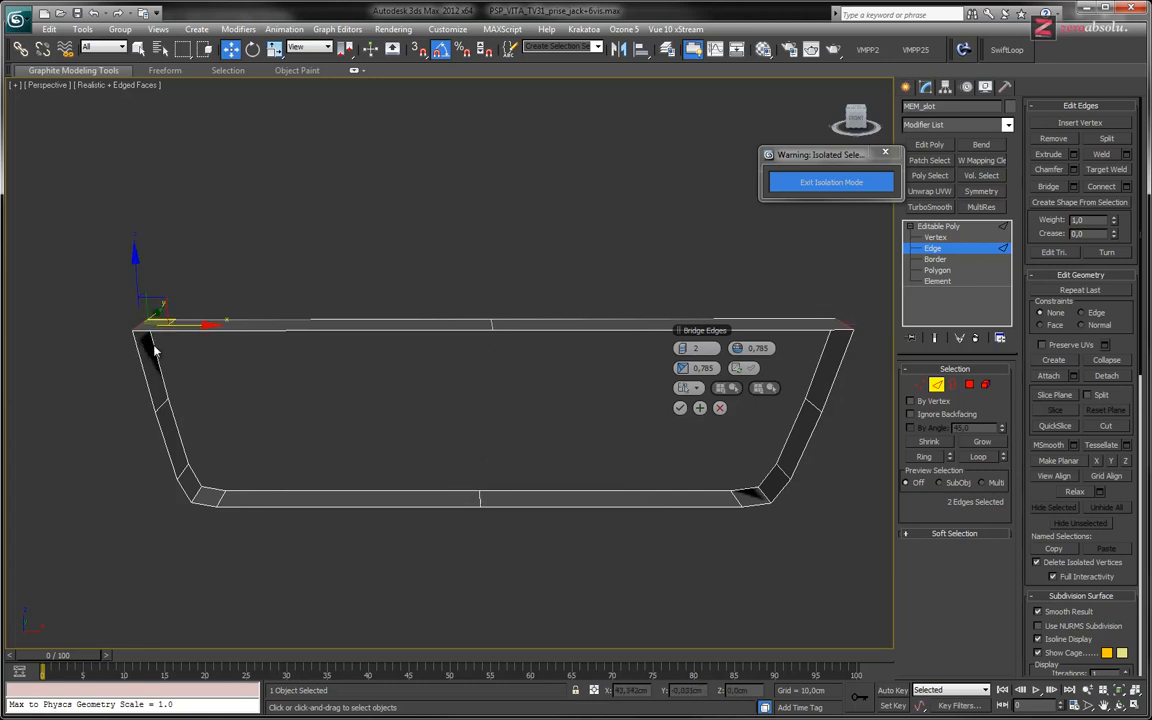
{"action": "middle_click_drag", "start_coordinate": [218, 347], "coordinate": [376, 377], "text": "alt"}
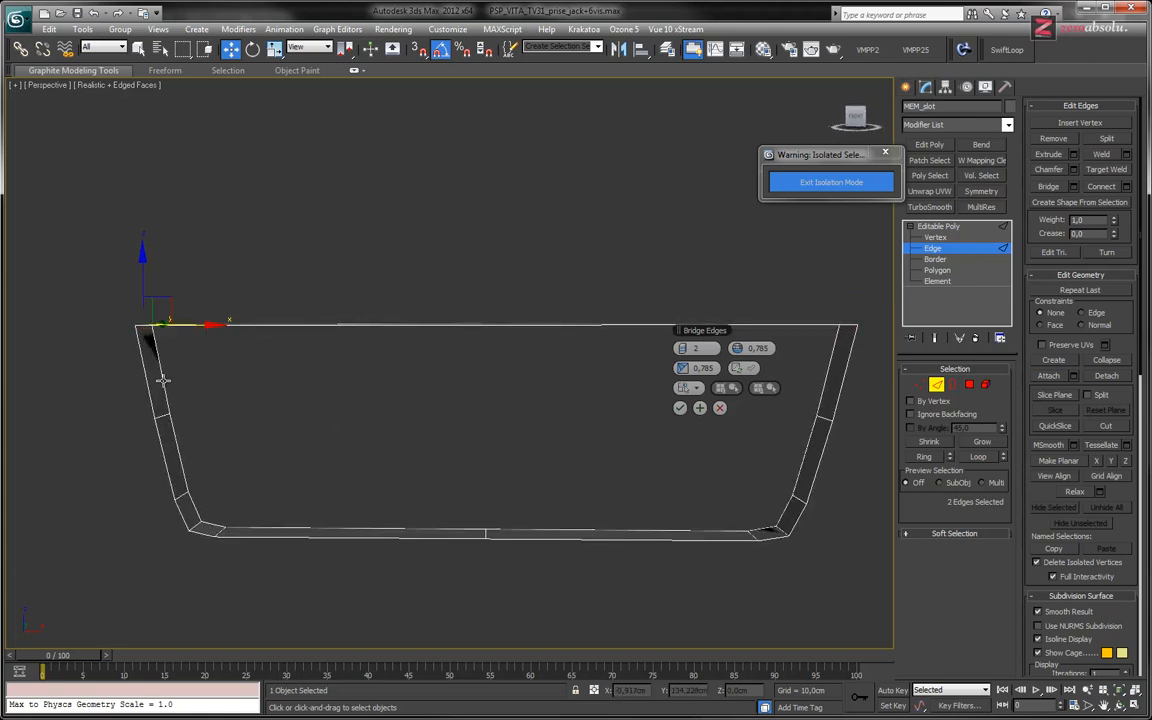
{"action": "middle_click_drag", "start_coordinate": [233, 386], "coordinate": [327, 416], "text": "alt"}
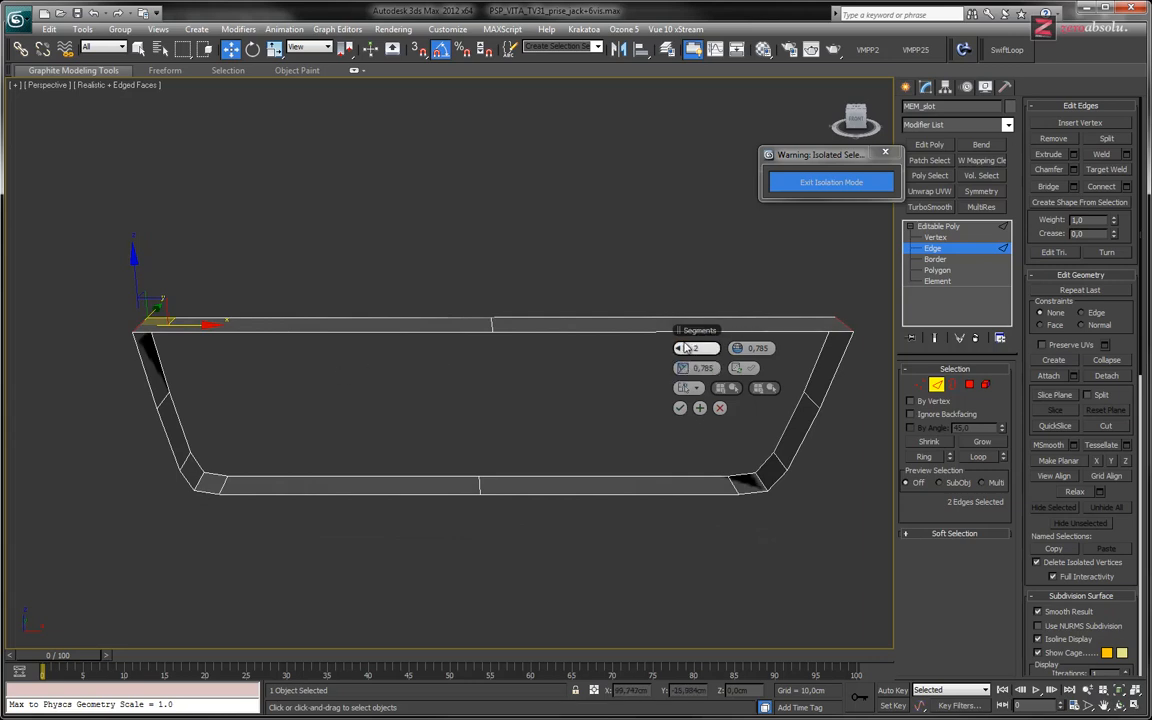
{"action": "left_click", "coordinate": [680, 408]}
Bridge the four outer edges on each side of MEM_slot with 2 segments to fill the cover's front face.
{"action": "middle_click_drag", "start_coordinate": [686, 404], "coordinate": [708, 385], "text": "alt"}
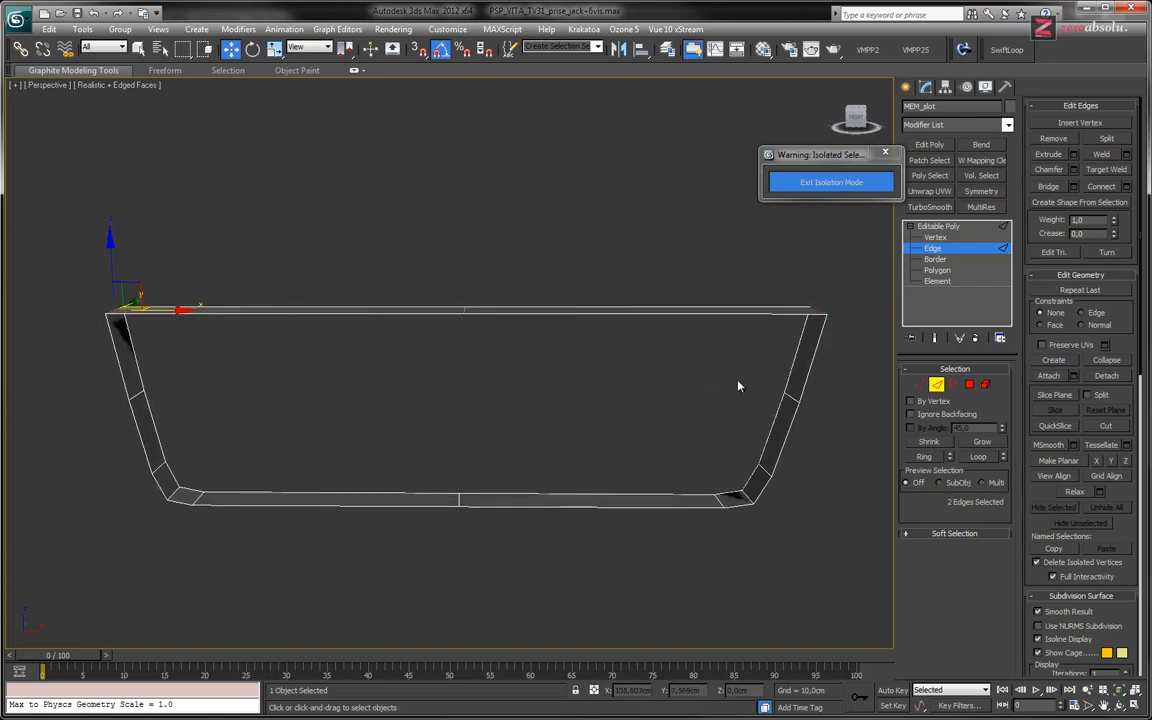
{"action": "left_click", "coordinate": [816, 342]}
{"action": "left_click", "coordinate": [118, 362], "text": "ctrl"}
{"action": "left_click", "coordinate": [137, 433], "text": "ctrl"}
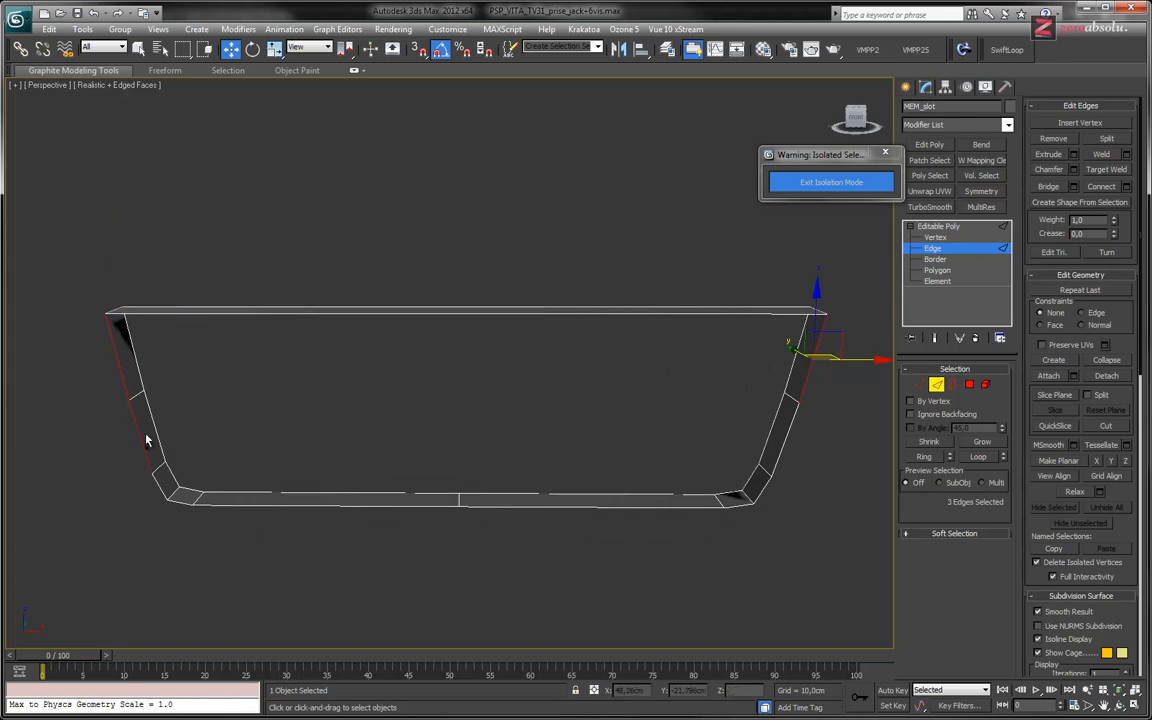
{"action": "left_click", "coordinate": [780, 440], "text": "ctrl"}
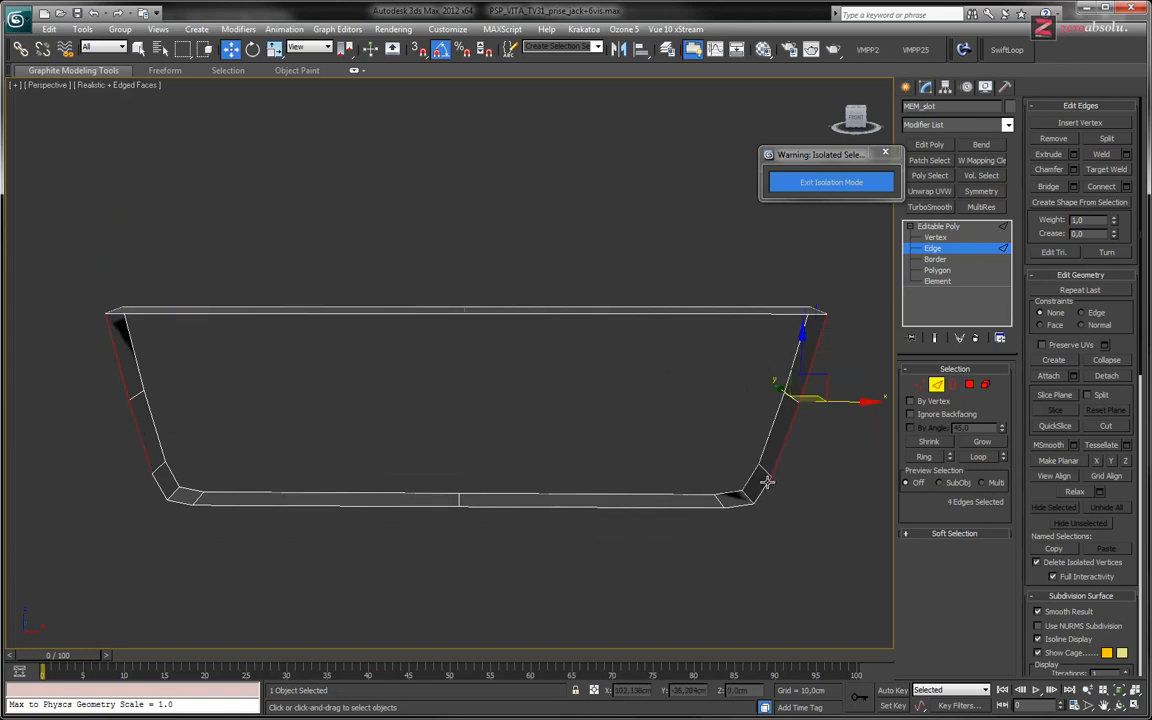
{"action": "left_click", "coordinate": [764, 486], "text": "ctrl"}
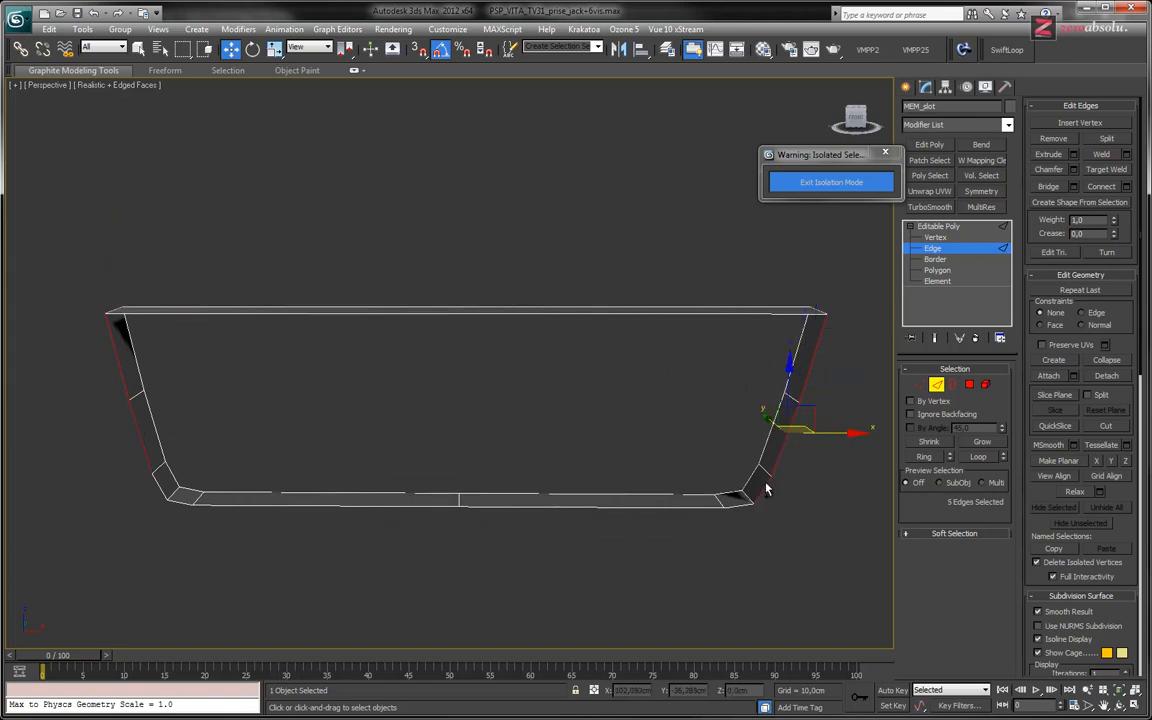
{"action": "left_click", "coordinate": [160, 487], "text": "ctrl"}
{"action": "mouse_move", "coordinate": [368, 430]}
{"action": "middle_mouse_down", "text": "alt"}
{"action": "mouse_move", "coordinate": [371, 408]}
{"action": "mouse_move", "coordinate": [371, 432]}
{"action": "middle_mouse_up", "text": "alt"}
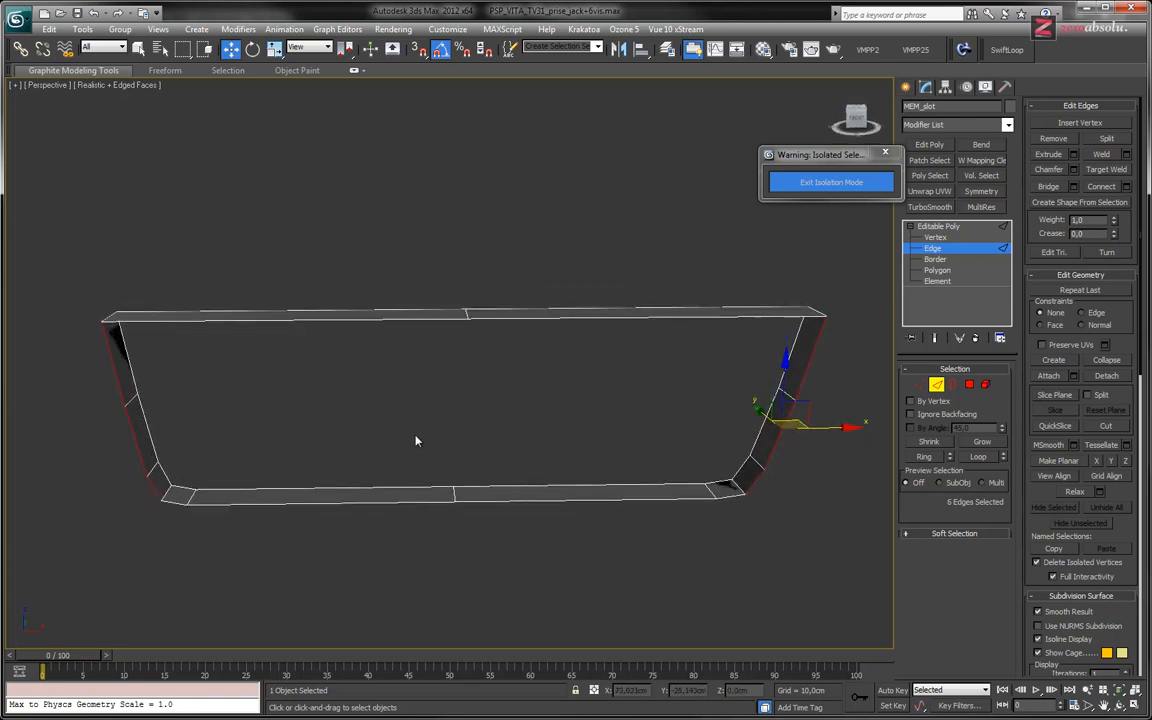
{"action": "left_click", "coordinate": [731, 494], "text": "ctrl"}
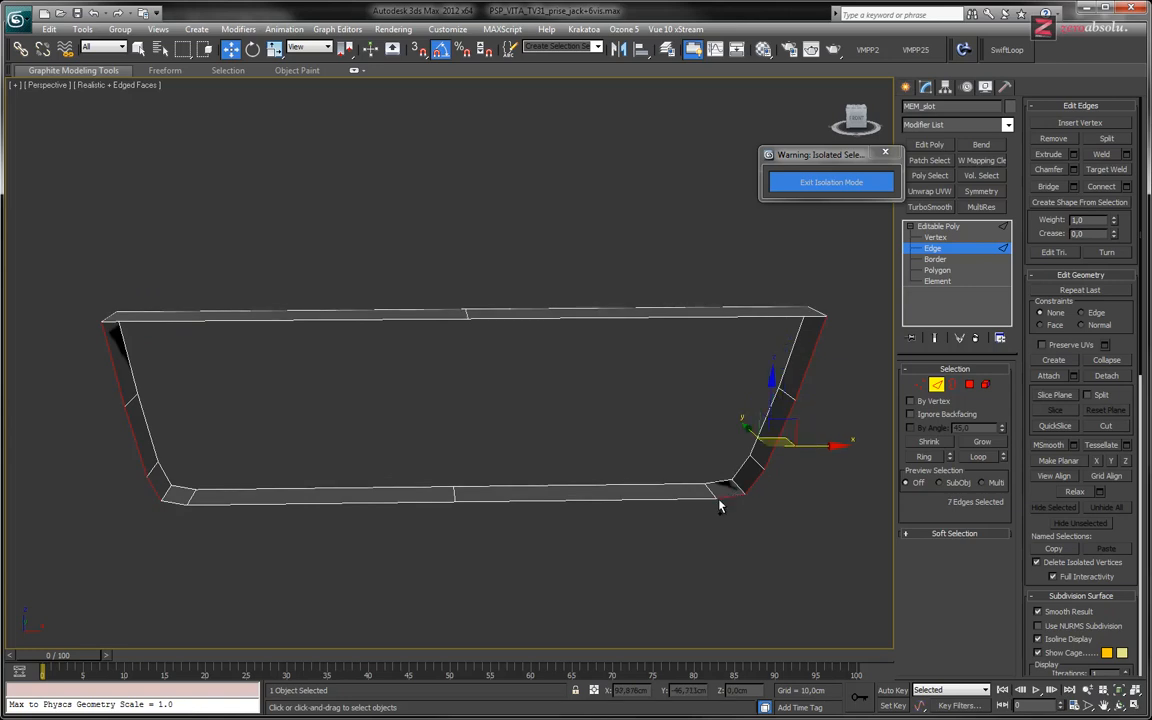
{"action": "left_click", "coordinate": [168, 497], "text": "ctrl"}
{"action": "left_click", "coordinate": [1074, 187]}
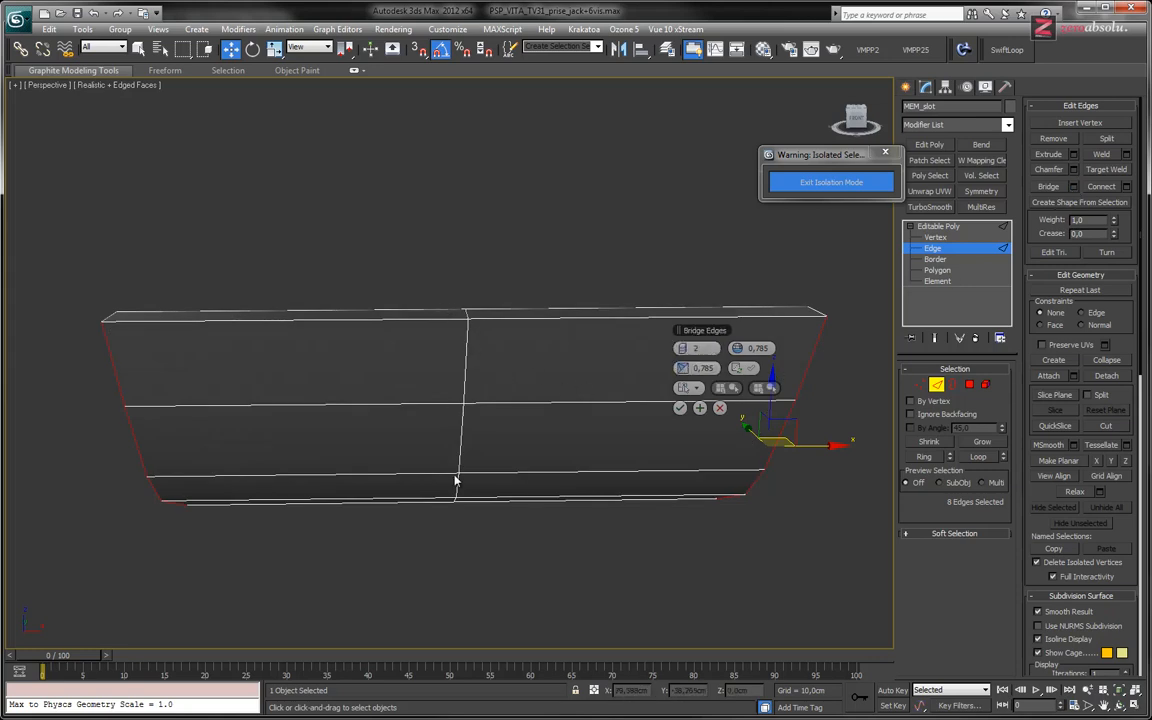
{"action": "left_click", "coordinate": [680, 408]}
Target Weld the two nearly coincident vertices at the middle of the cover's lower front edge.
{"action": "middle_click_drag", "start_coordinate": [596, 463], "coordinate": [597, 386], "text": "alt"}
{"action": "scroll", "coordinate": [474, 455], "scroll_direction": "up", "scroll_amount": 5}
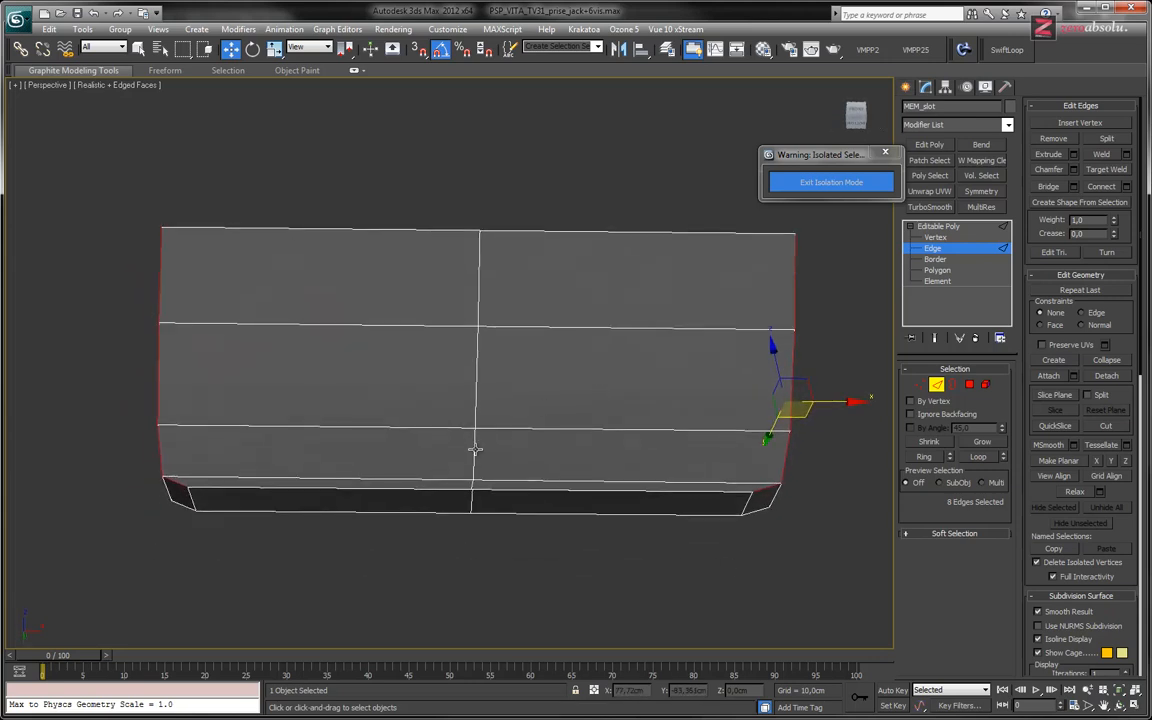
{"action": "middle_click_drag", "start_coordinate": [474, 458], "coordinate": [514, 331]}
{"action": "middle_click_drag", "start_coordinate": [525, 448], "coordinate": [545, 516], "text": "alt"}
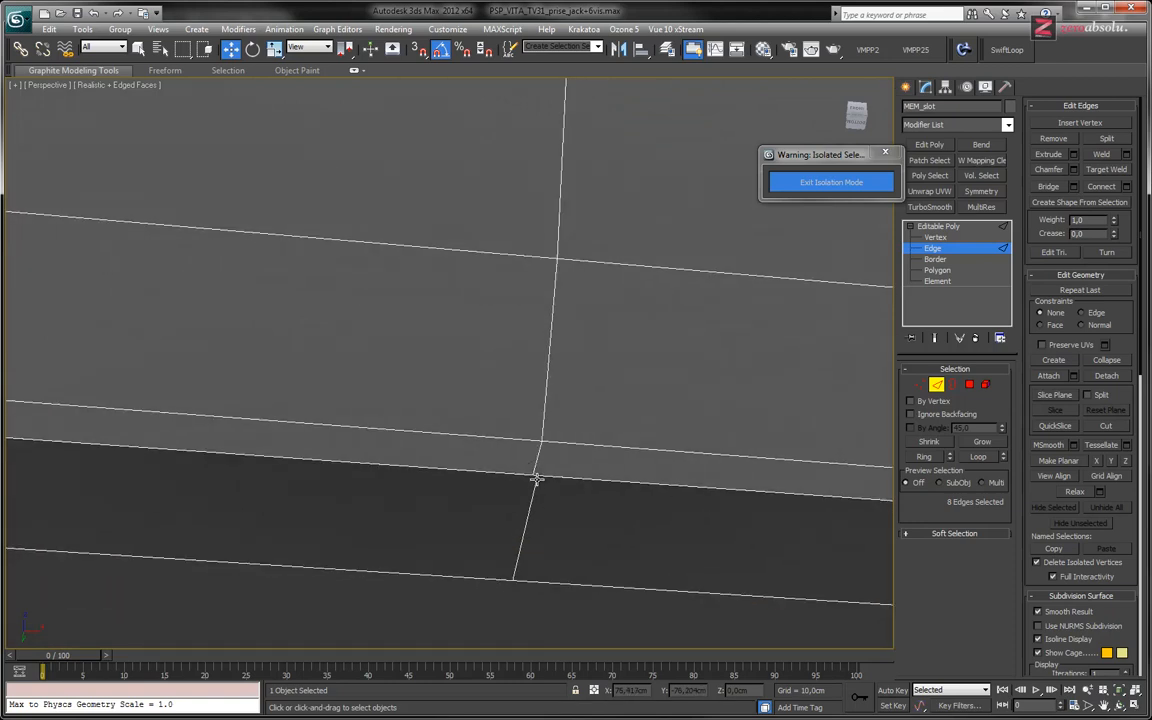
{"action": "key", "text": "1"}
{"action": "scroll", "coordinate": [538, 486], "scroll_direction": "down", "scroll_amount": 3}
{"action": "left_click_drag", "start_coordinate": [535, 450], "coordinate": [590, 506]}
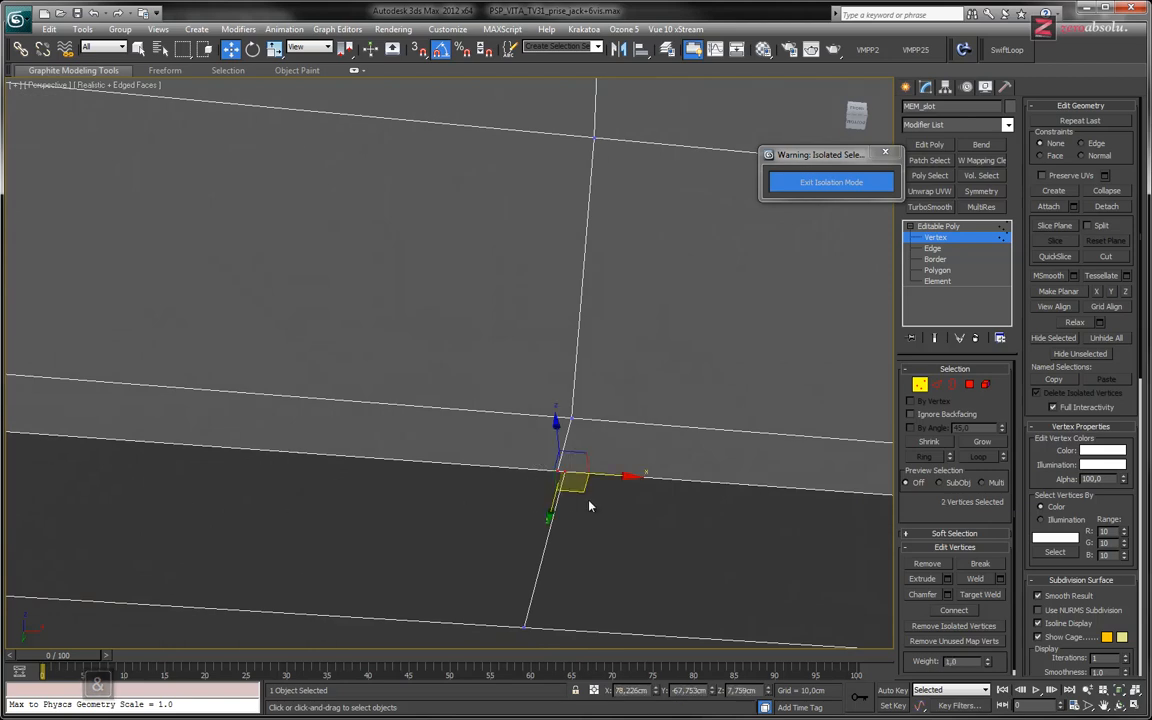
{"action": "key", "text": "z"}
{"action": "left_click_drag", "start_coordinate": [514, 414], "coordinate": [516, 455], "text": "alt"}
{"action": "scroll", "coordinate": [517, 441], "scroll_direction": "down", "scroll_amount": 3}
{"action": "middle_click_drag", "start_coordinate": [516, 455], "coordinate": [512, 411], "text": "alt"}
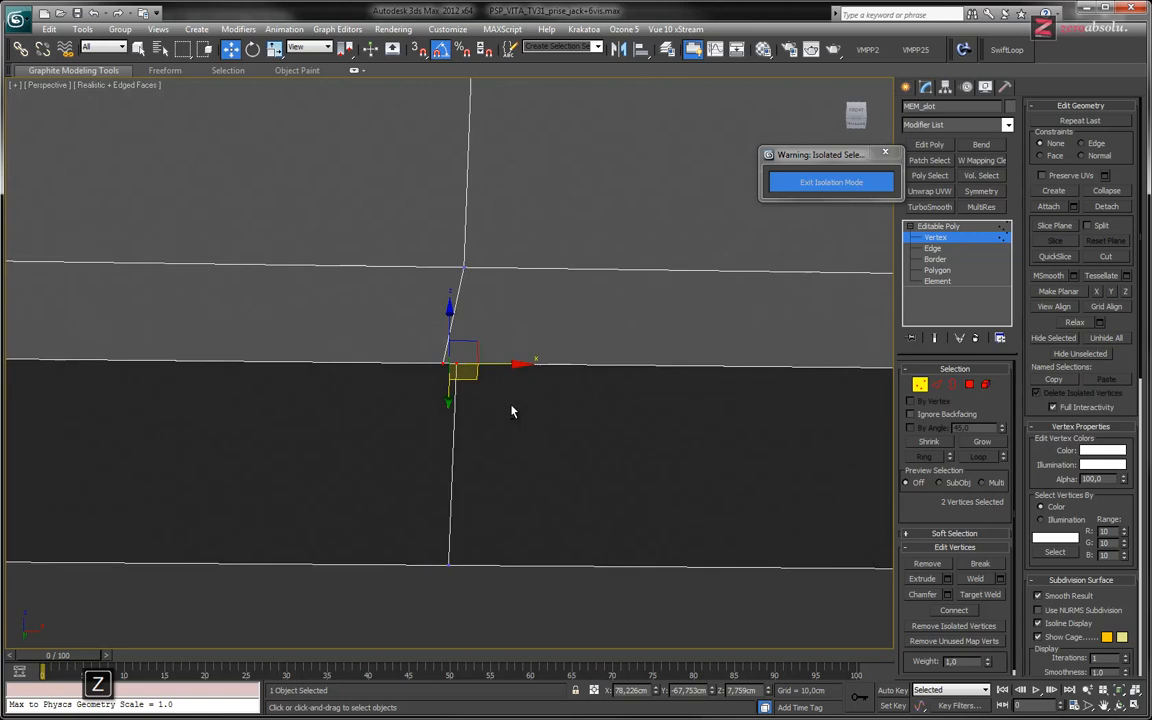
{"action": "left_click", "coordinate": [988, 580]}
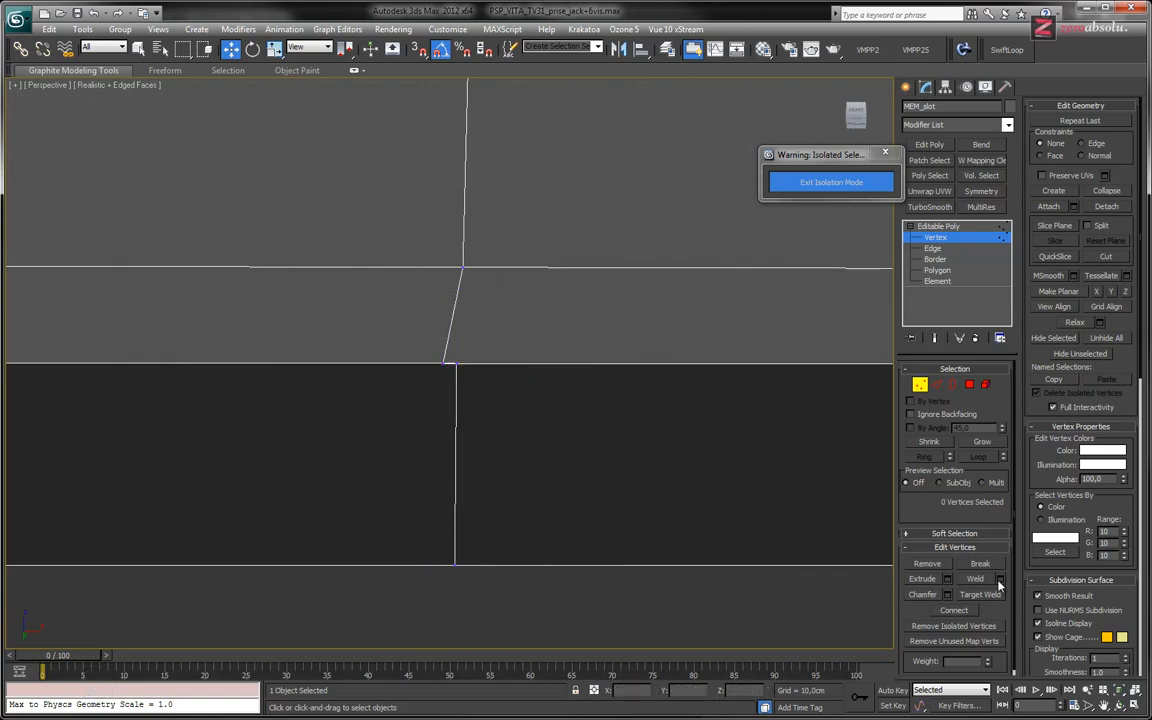
{"action": "left_click", "coordinate": [985, 595]}
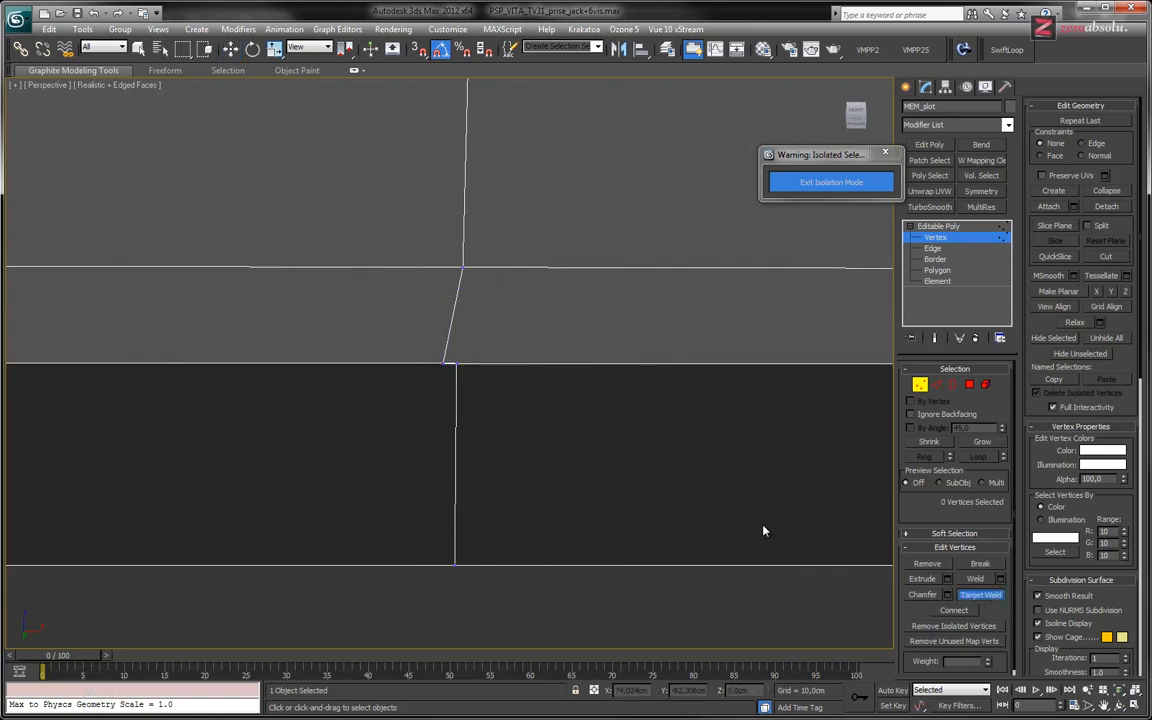
{"action": "left_click", "coordinate": [443, 362]}
{"action": "left_click", "coordinate": [457, 364]}
Exit isolation to show the whole console and return MEM_slot to object level.
{"action": "middle_click_drag", "start_coordinate": [465, 404], "coordinate": [668, 400], "text": "alt"}
{"action": "middle_click_drag", "start_coordinate": [627, 352], "coordinate": [793, 208], "text": "alt"}
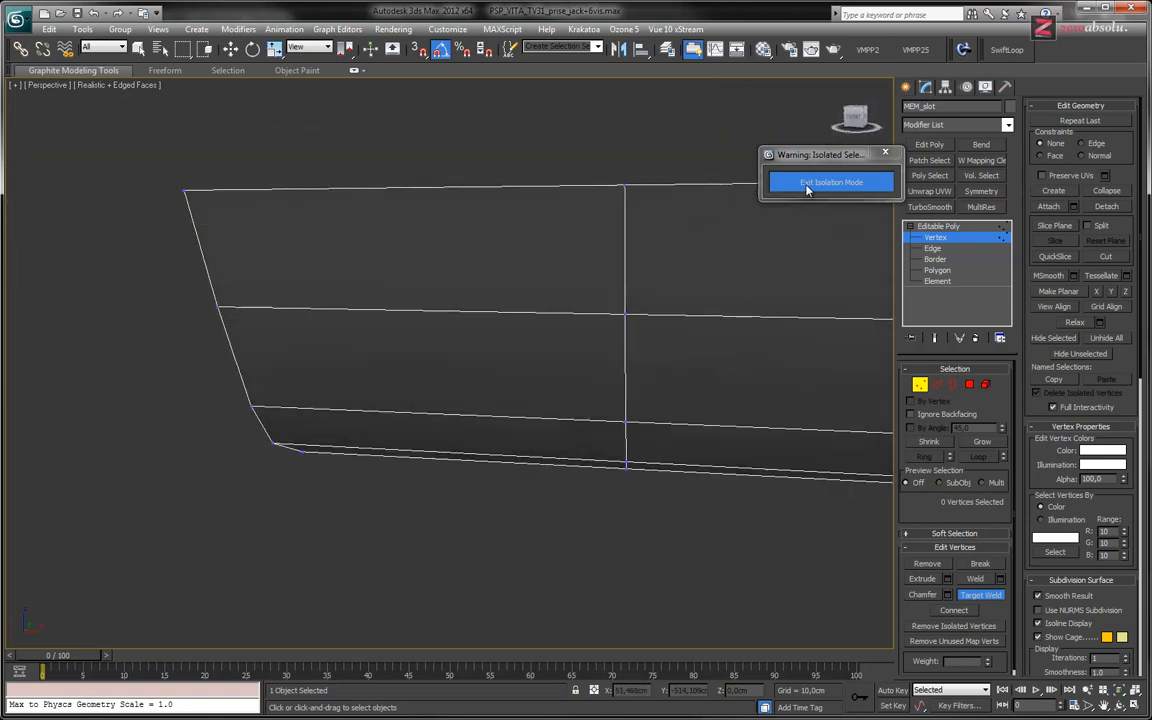
{"action": "key", "text": "alt+q"}
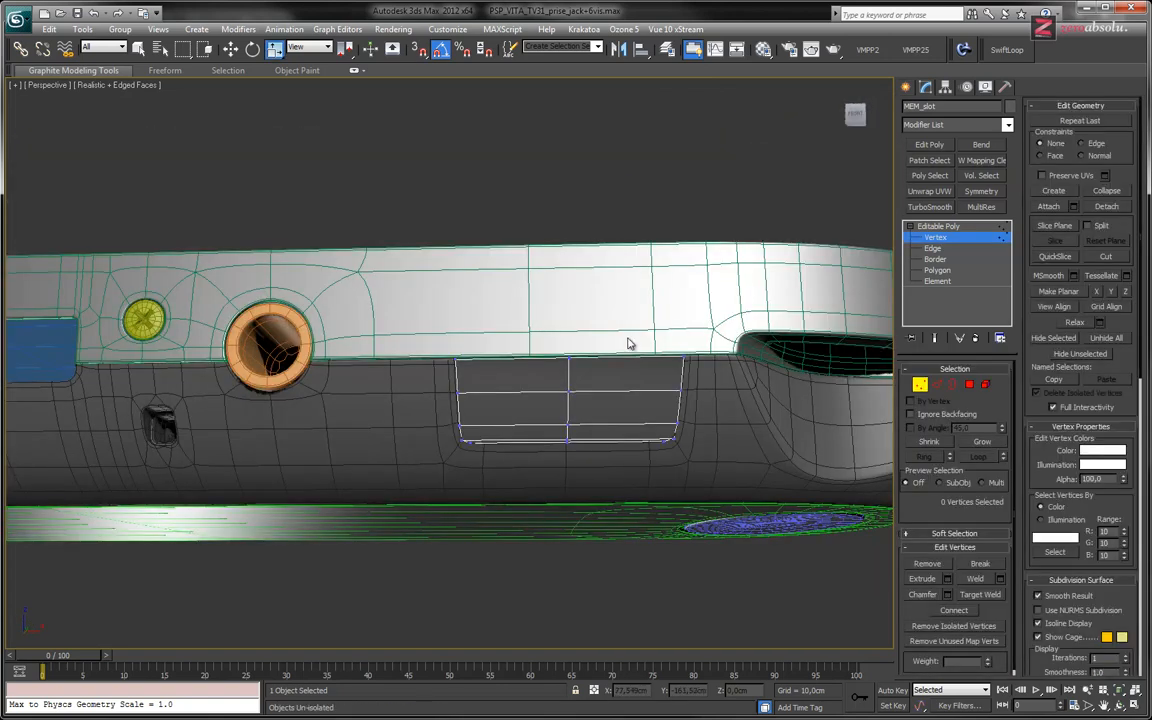
{"action": "middle_click_drag", "start_coordinate": [628, 343], "coordinate": [576, 319]}
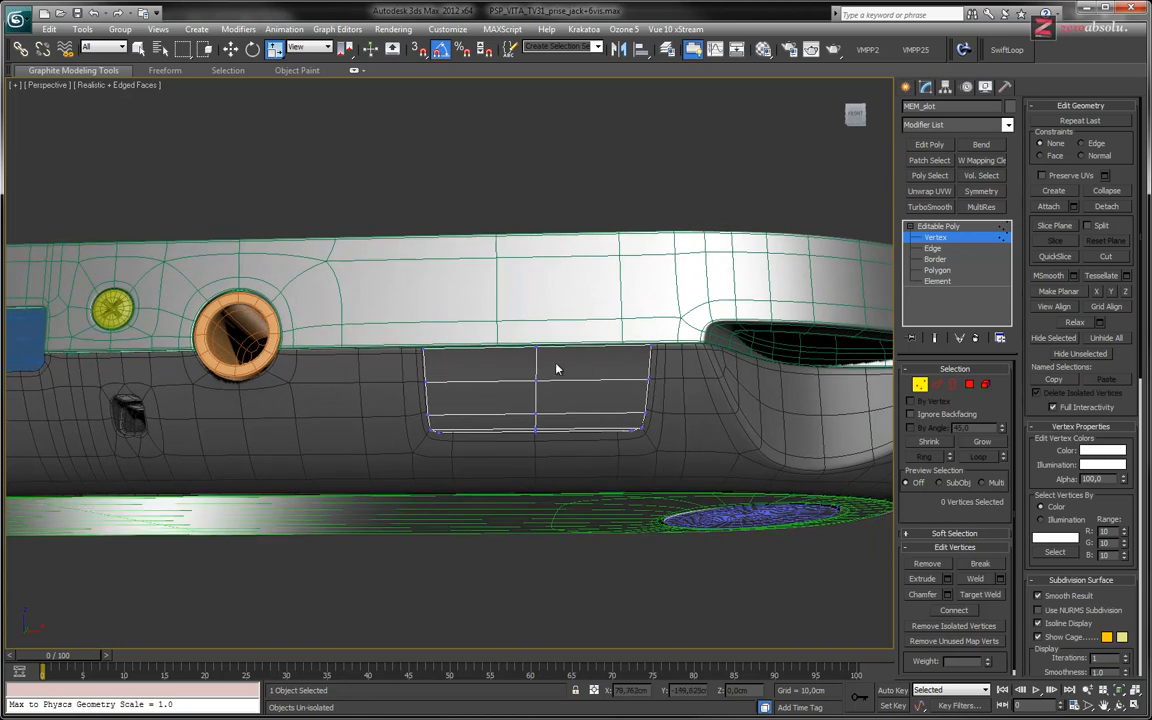
{"action": "left_click", "coordinate": [967, 225]}
Apply a TurboSmooth modifier with 1 iteration to MEM_slot and inspect the smoothed cover in its opening.
{"action": "middle_click_drag", "start_coordinate": [605, 295], "coordinate": [635, 329], "text": "alt"}
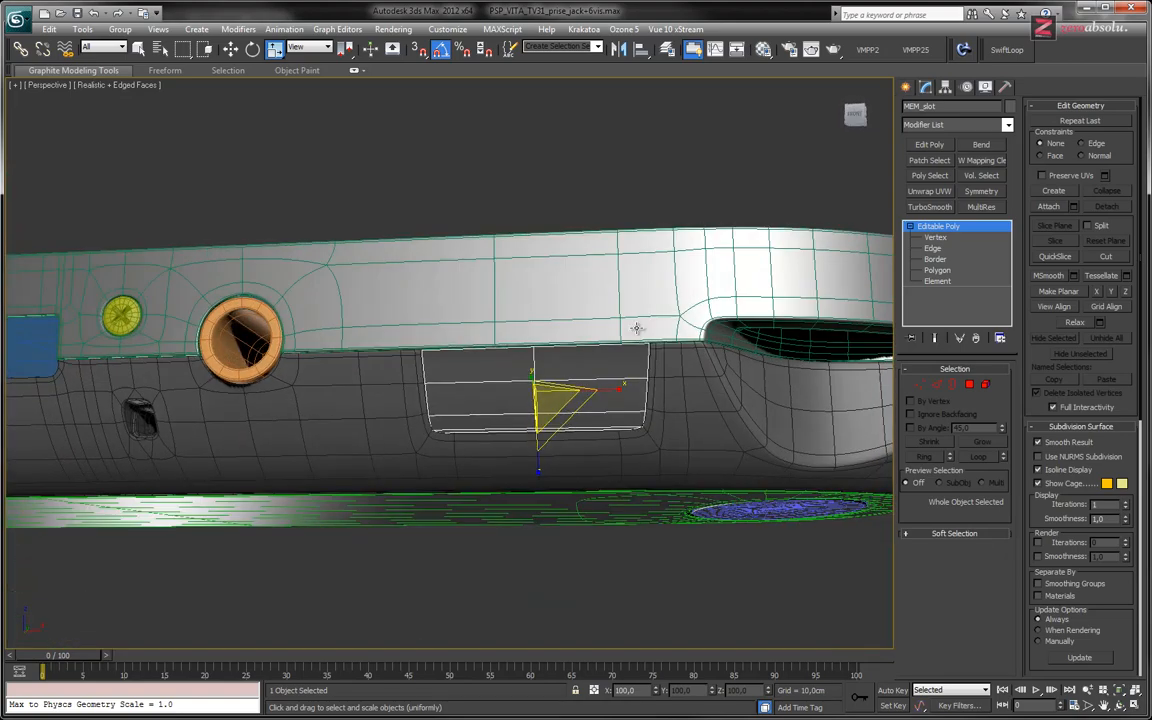
{"action": "left_click", "coordinate": [919, 208]}
{"action": "middle_click_drag", "start_coordinate": [598, 366], "coordinate": [569, 394], "text": "alt"}
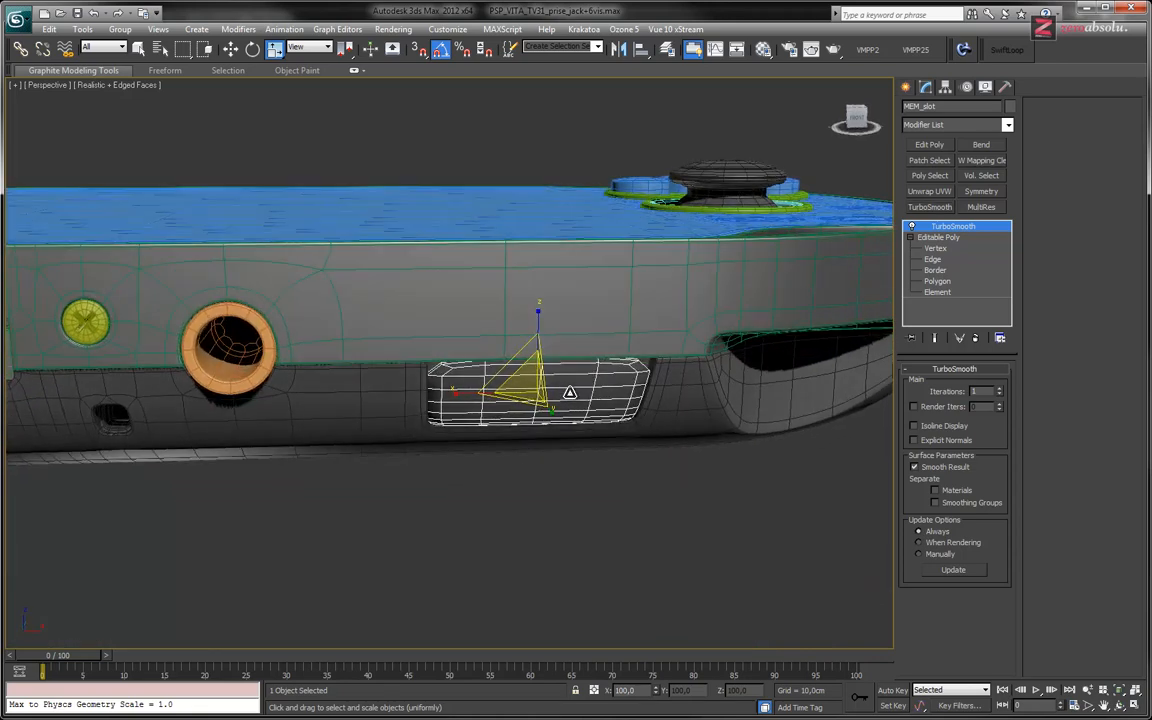
{"action": "scroll", "coordinate": [567, 365], "scroll_direction": "up", "scroll_amount": 6}
{"action": "scroll", "coordinate": [567, 362], "scroll_direction": "up", "scroll_amount": 2}
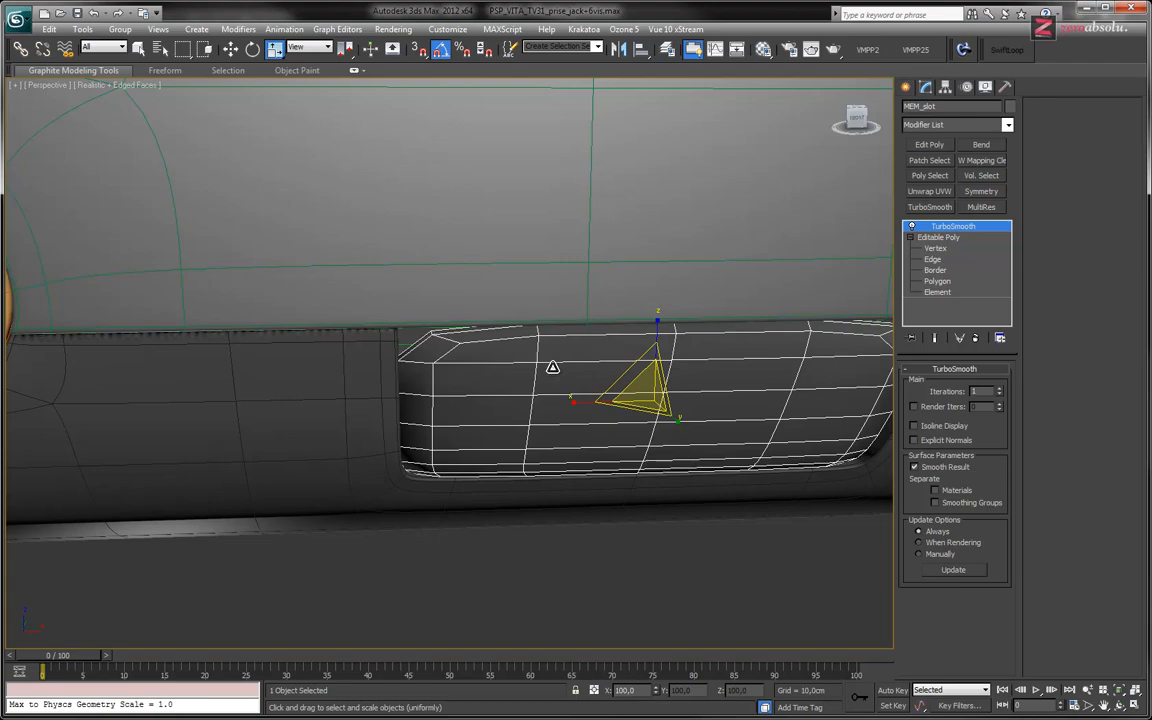
Switch to Pale Moon to examine the slot cover in the 10588PSVITA_under.jpg reference photo, and return to 3ds Max.
{"action": "key", "text": "alt+Tab"}
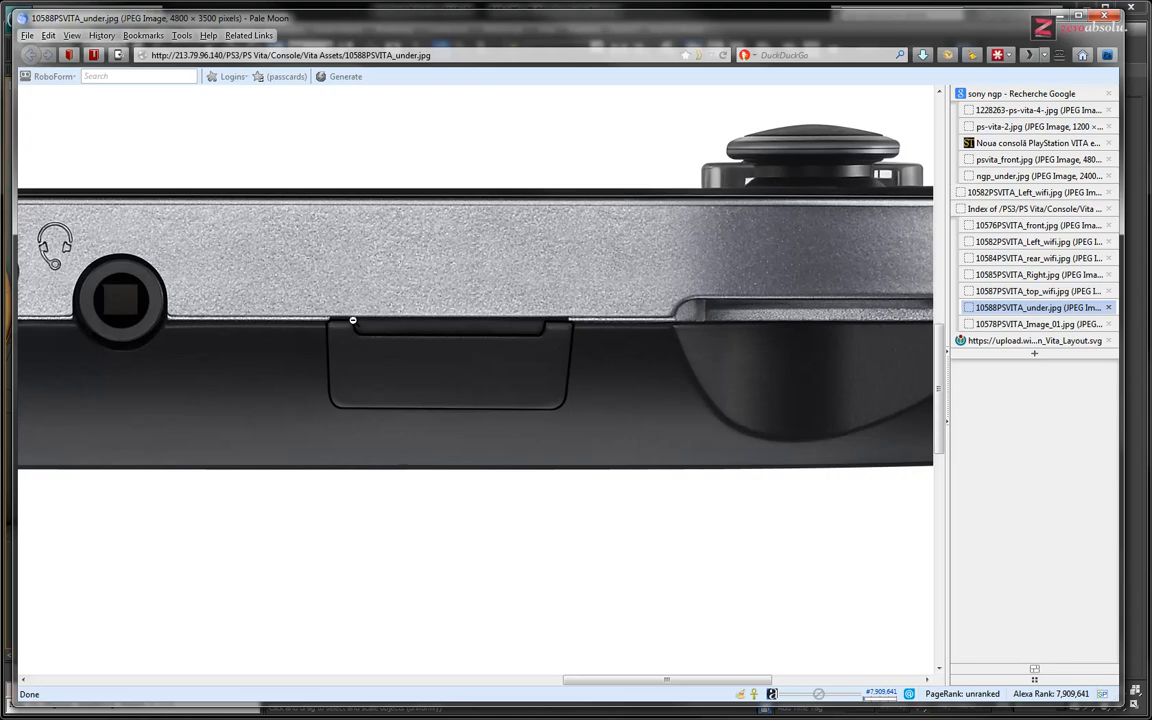
{"action": "key", "text": "alt+Tab"}
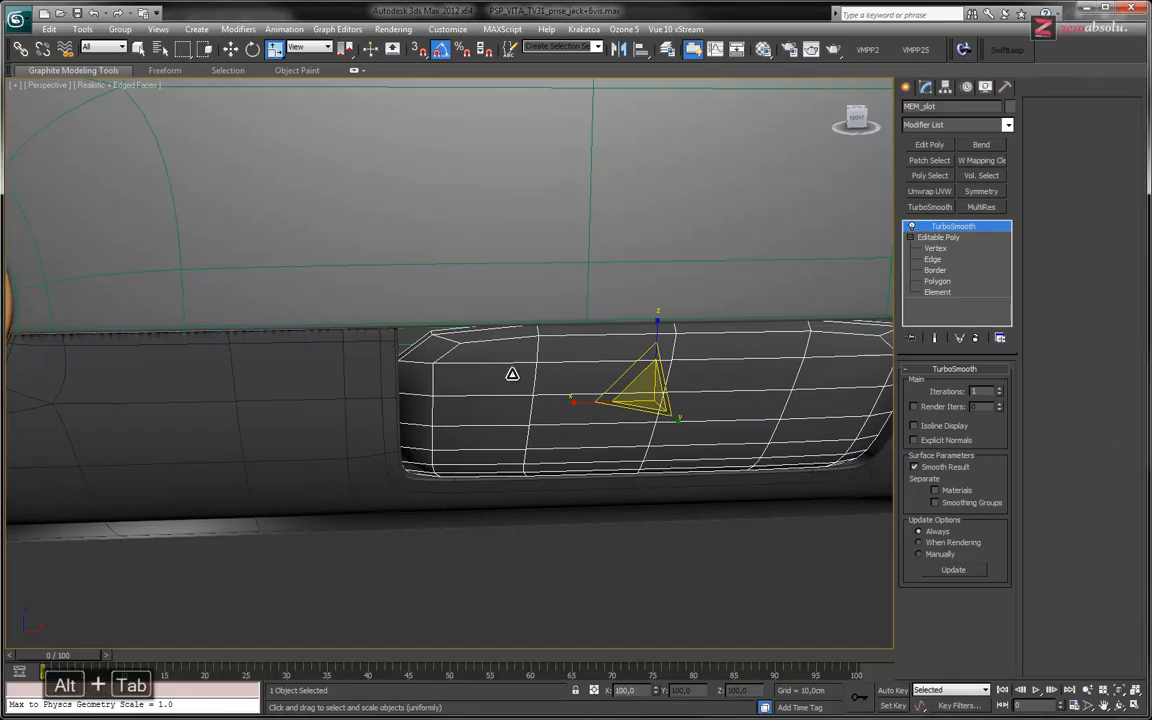
Isolate MEM_slot in the Front view and enter its polygon level with no polygons selected.
{"action": "key", "text": "f"}
{"action": "scroll", "coordinate": [480, 370], "scroll_direction": "up", "scroll_amount": 5}
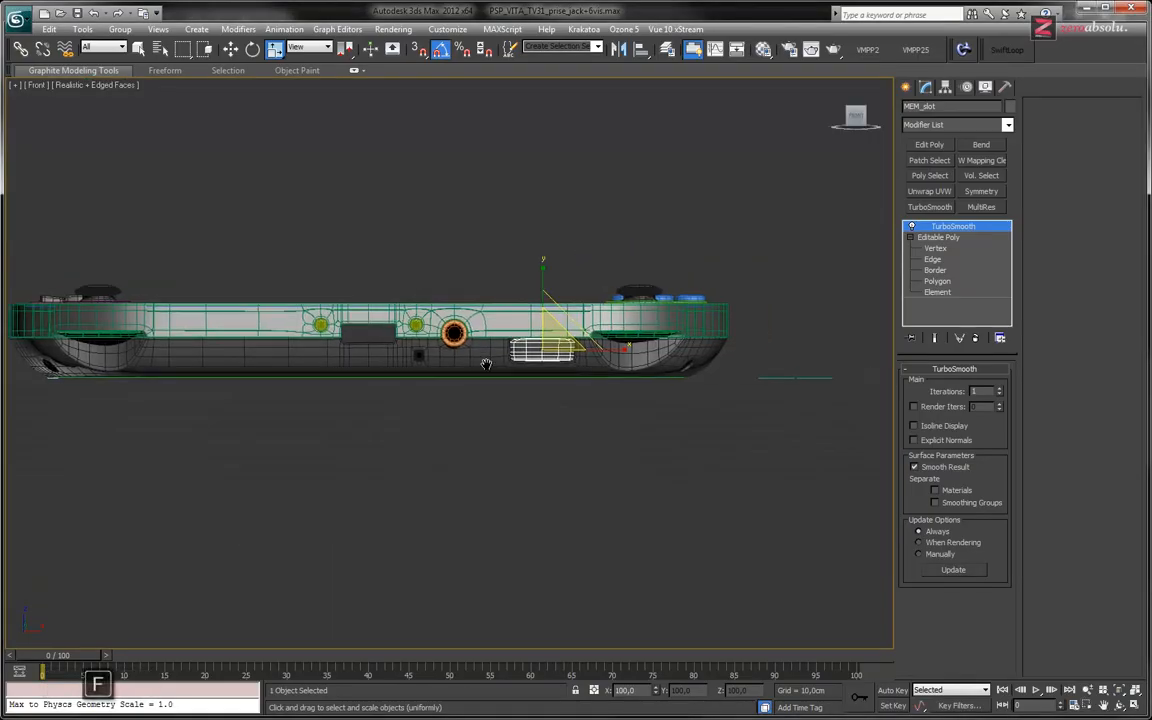
{"action": "key", "text": "alt+q"}
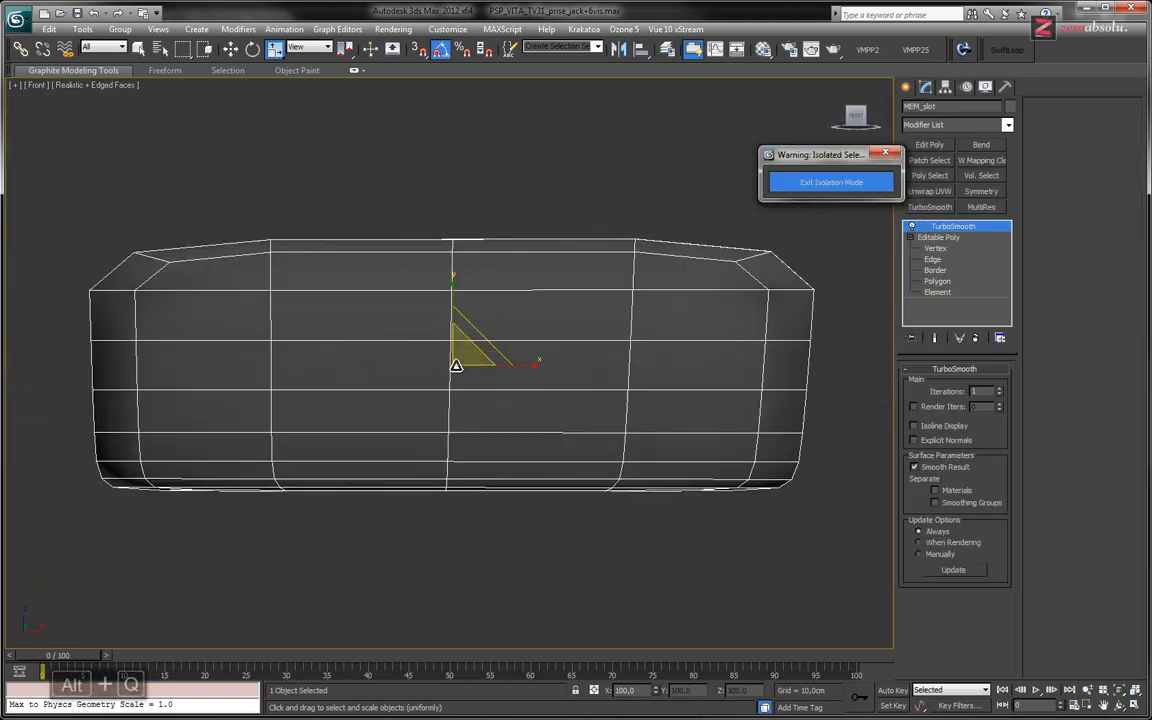
{"action": "left_click", "coordinate": [937, 281]}
{"action": "key", "text": "ctrl+a"}
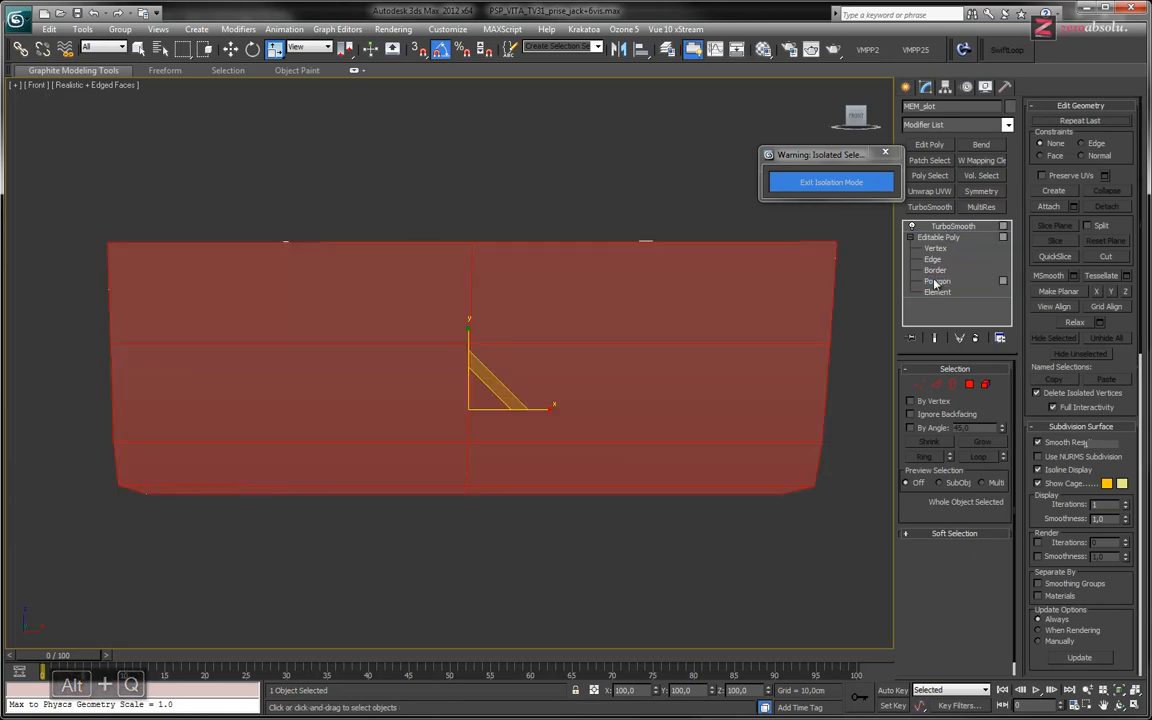
{"action": "left_click", "coordinate": [509, 208]}
{"action": "mouse_move", "coordinate": [643, 262]}
{"action": "middle_mouse_down", "text": "alt"}
{"action": "mouse_move", "coordinate": [643, 298]}
{"action": "mouse_move", "coordinate": [639, 286]}
{"action": "middle_mouse_up", "text": "alt"}
{"action": "key", "text": "f"}
{"action": "key", "text": "z"}
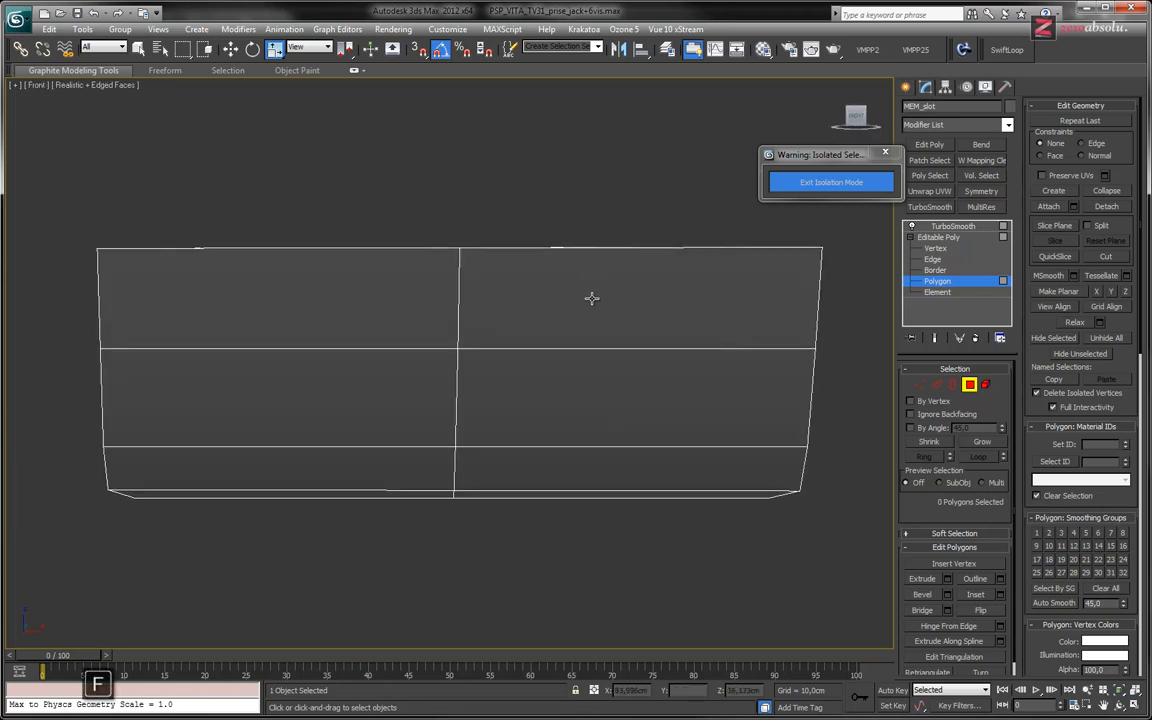
Try to insert a vertical edge loop across the front of the cover with SwiftLoop at edge level.
{"action": "left_click", "coordinate": [1007, 49]}
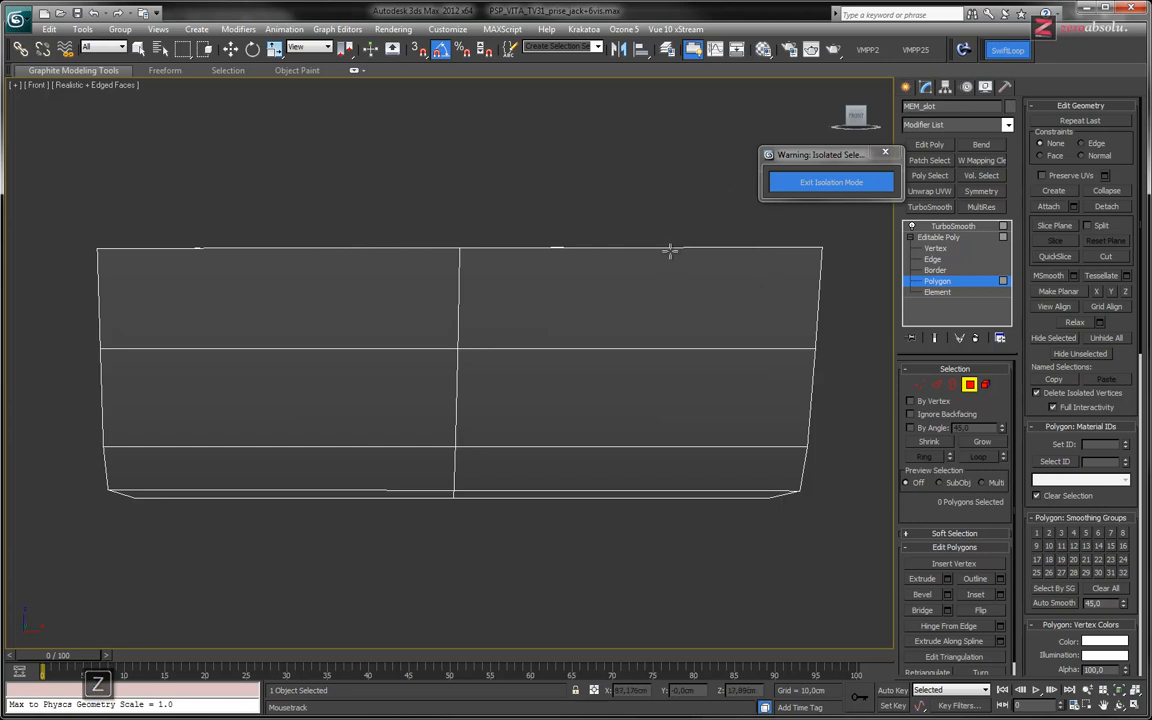
{"action": "middle_click_drag", "start_coordinate": [652, 249], "coordinate": [676, 262], "text": "alt"}
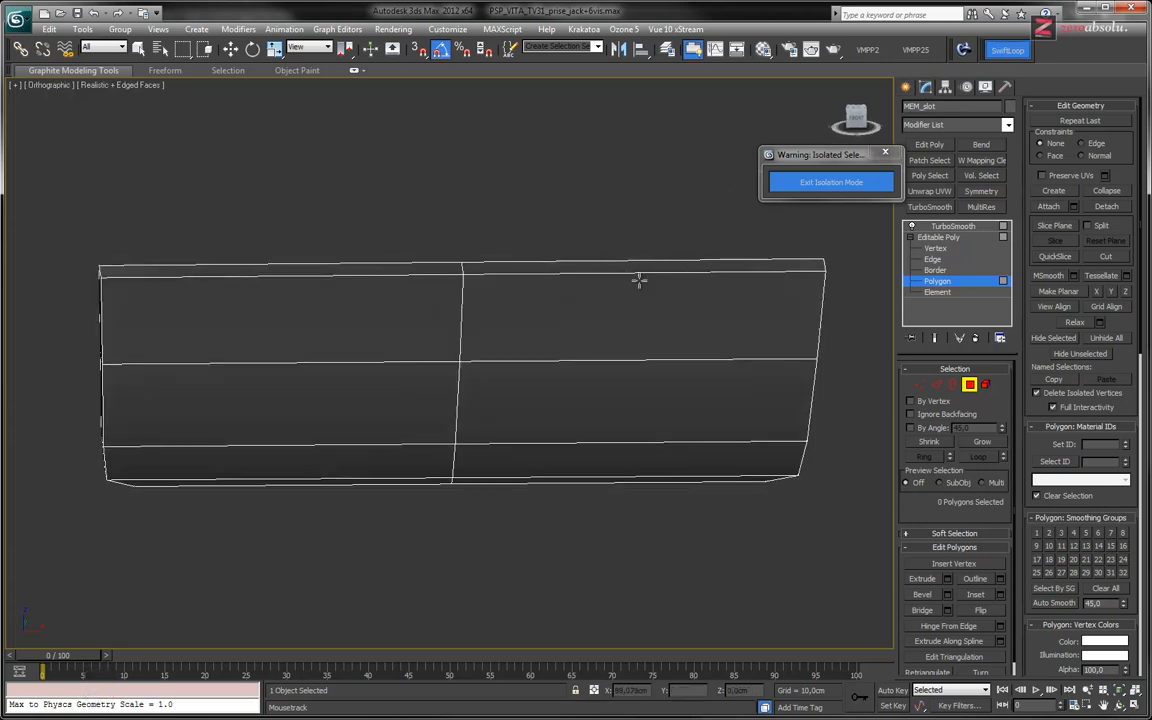
{"action": "left_click", "coordinate": [933, 259]}
{"action": "double_click", "coordinate": [614, 267]}
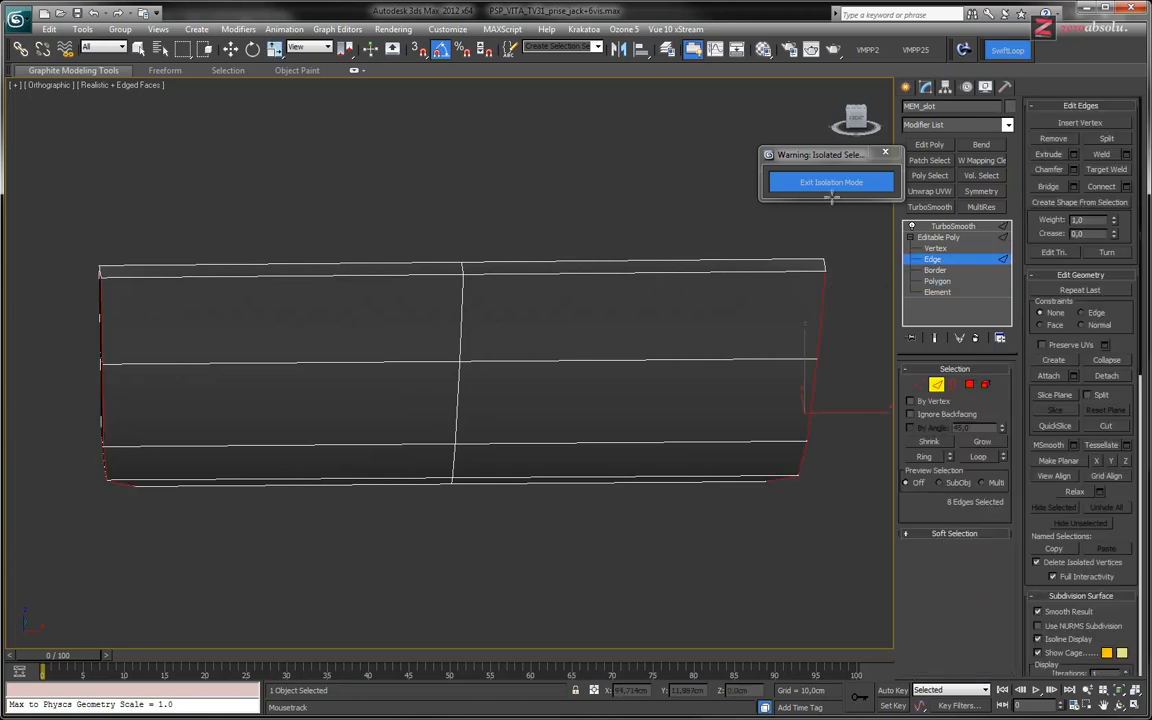
{"action": "right_click", "coordinate": [599, 228]}
{"action": "middle_click_drag", "start_coordinate": [449, 251], "coordinate": [597, 350], "text": "alt"}
{"action": "left_click", "coordinate": [800, 289]}
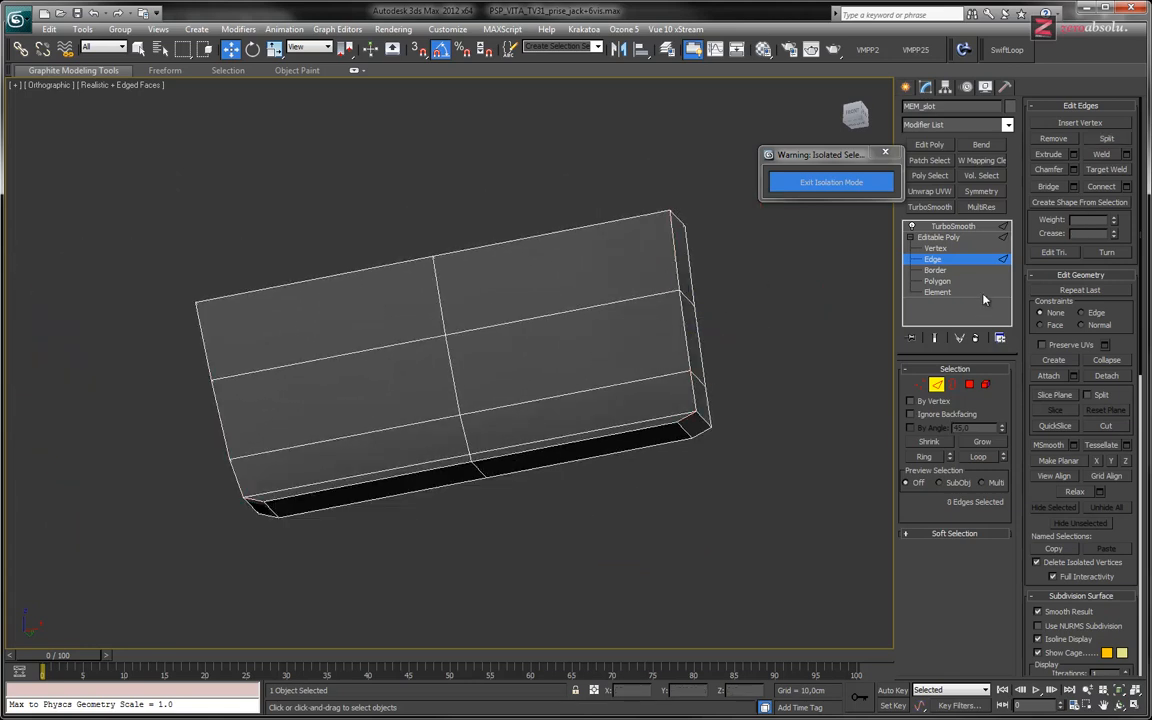
Check the cover mesh for non-quad polygons with the Non-Quads selection at polygon level.
{"action": "left_click", "coordinate": [940, 291]}
{"action": "left_click", "coordinate": [938, 281]}
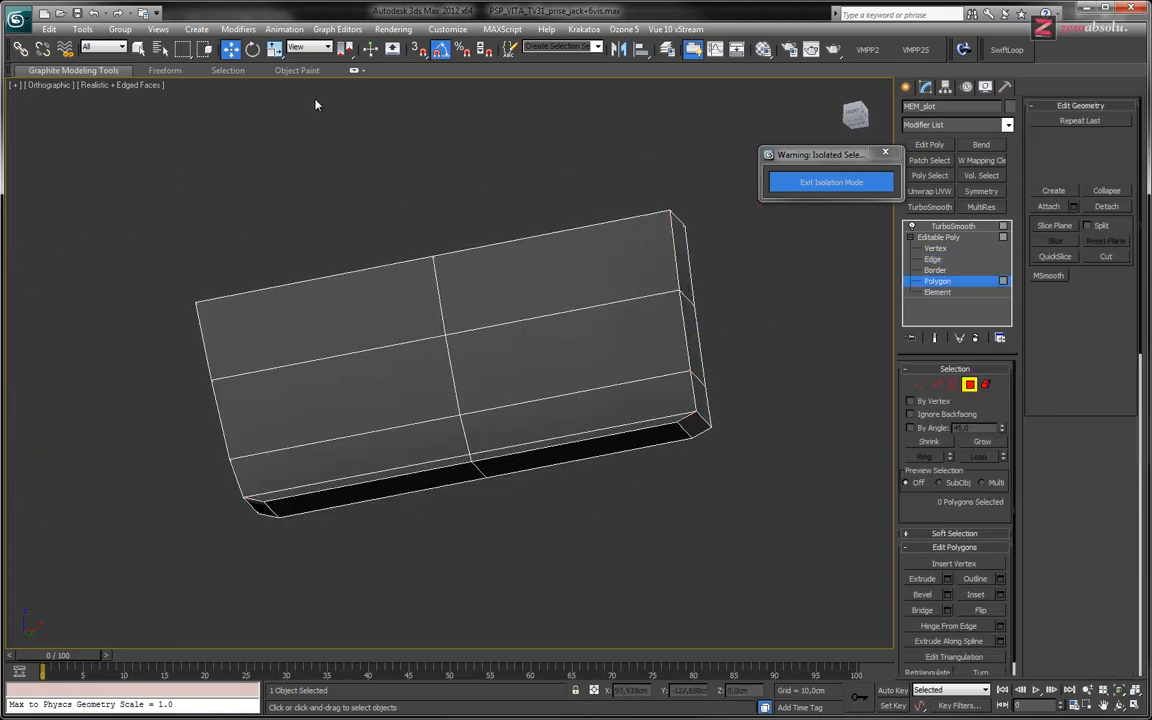
{"action": "left_click", "coordinate": [228, 71]}
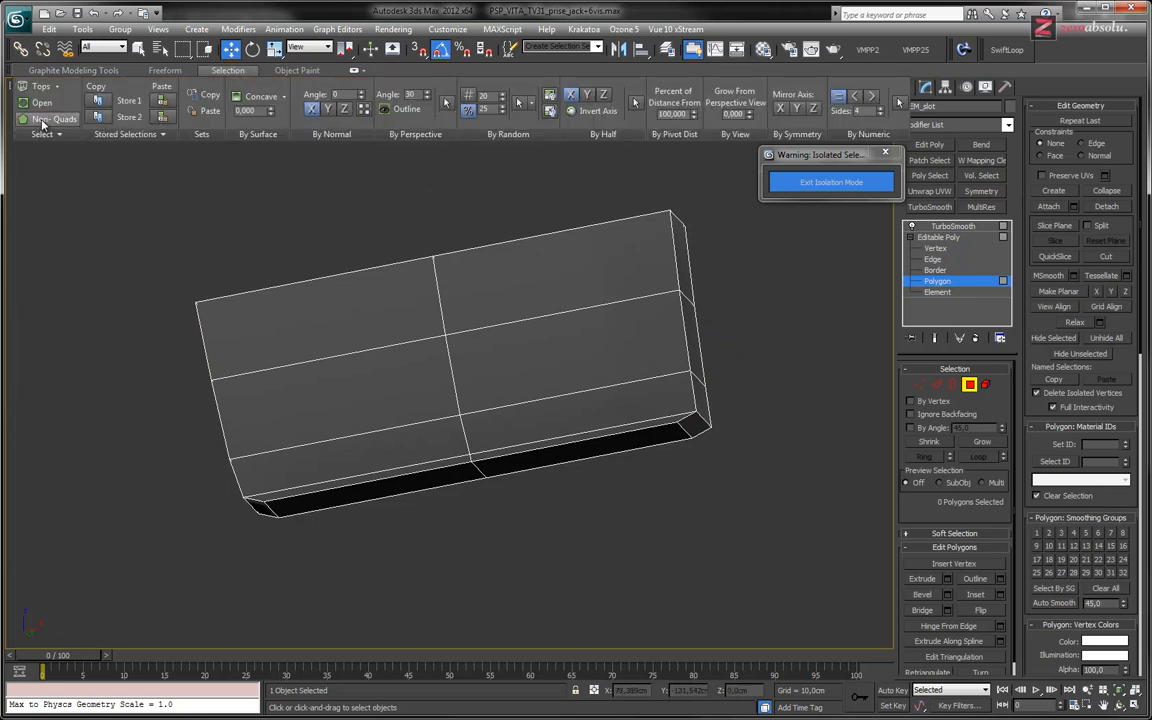
{"action": "middle_click_drag", "start_coordinate": [250, 260], "coordinate": [330, 300], "text": "alt"}
Try to weld all of the cover's vertices with the weld threshold raised to 0,456cm.
{"action": "left_click", "coordinate": [960, 249]}
{"action": "left_click_drag", "start_coordinate": [152, 205], "coordinate": [786, 566]}
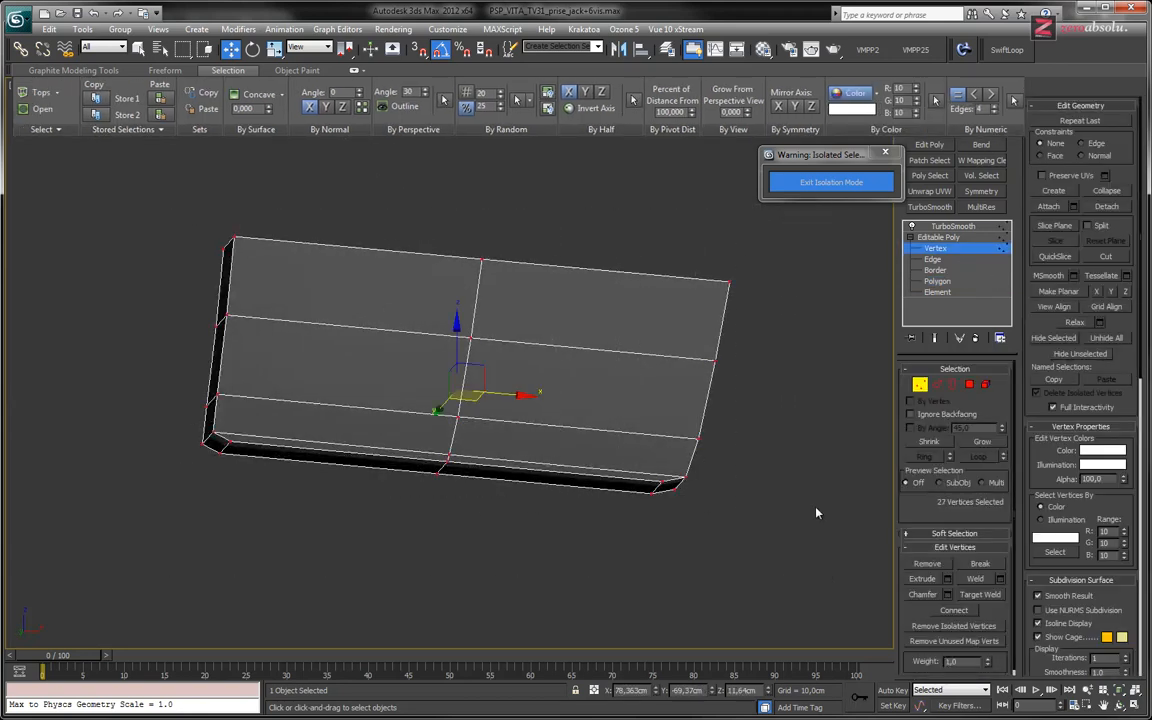
{"action": "middle_click_drag", "start_coordinate": [763, 403], "coordinate": [846, 472], "text": "alt"}
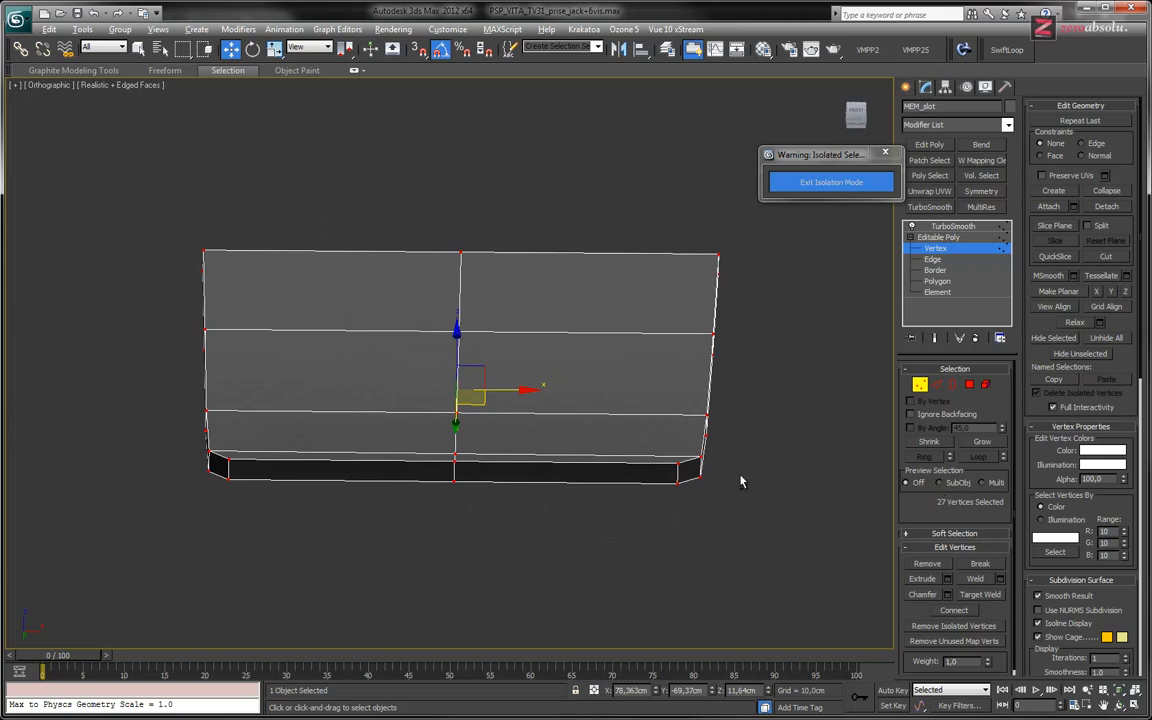
{"action": "middle_click_drag", "start_coordinate": [741, 482], "coordinate": [715, 487], "text": "alt"}
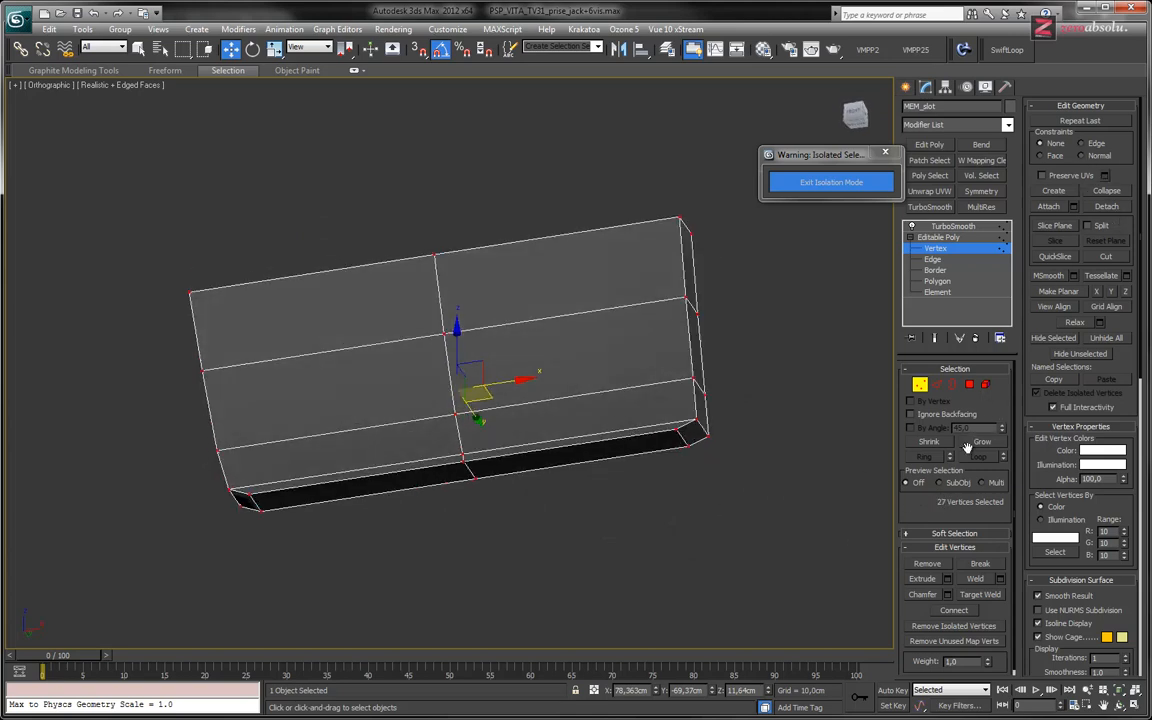
{"action": "left_click", "coordinate": [1001, 582]}
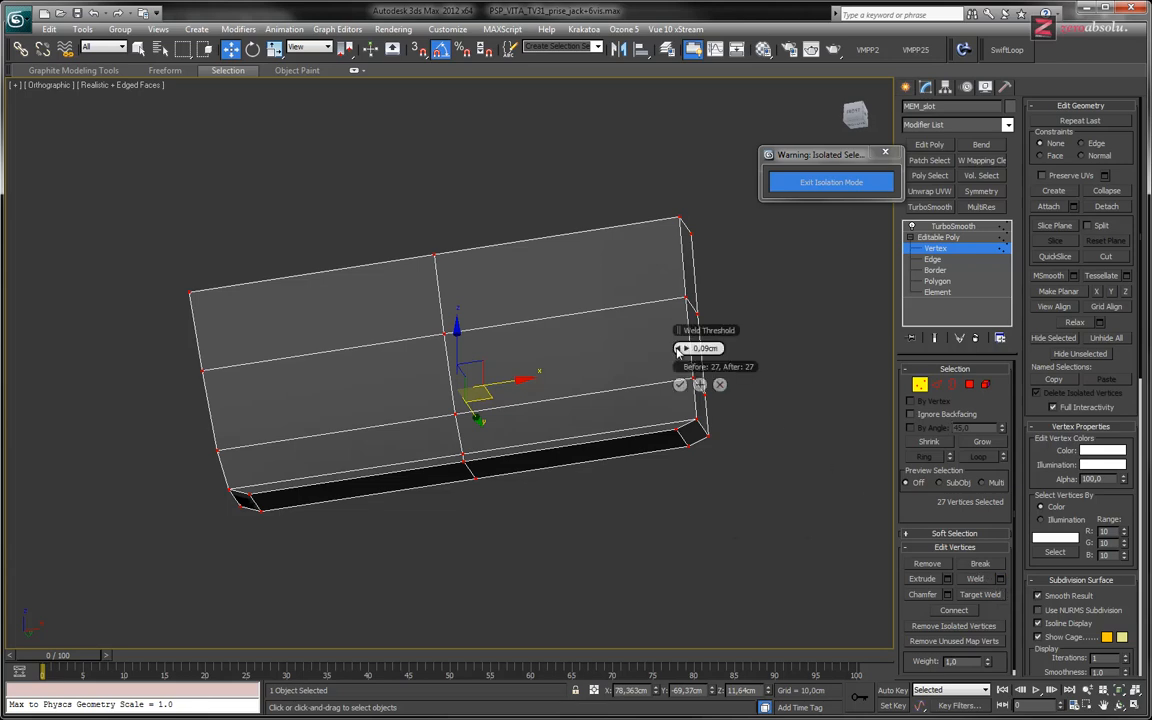
{"action": "left_click_drag", "start_coordinate": [666, 349], "coordinate": [683, 349]}
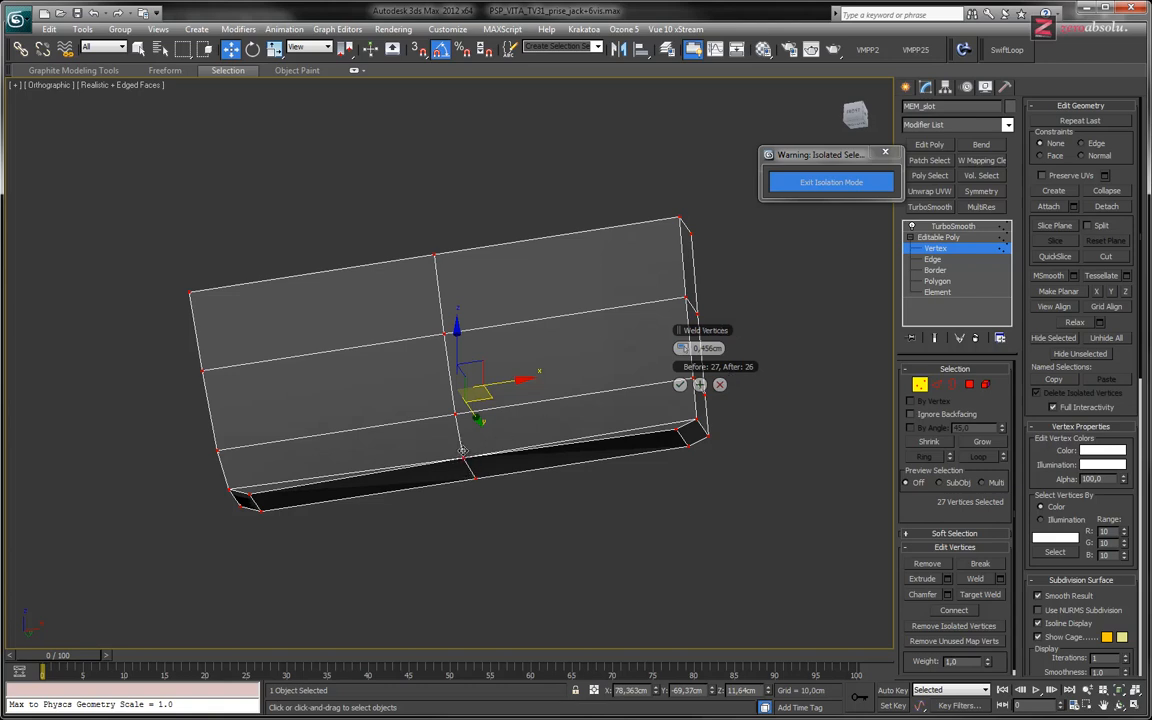
{"action": "middle_click_drag", "start_coordinate": [525, 462], "coordinate": [466, 438]}
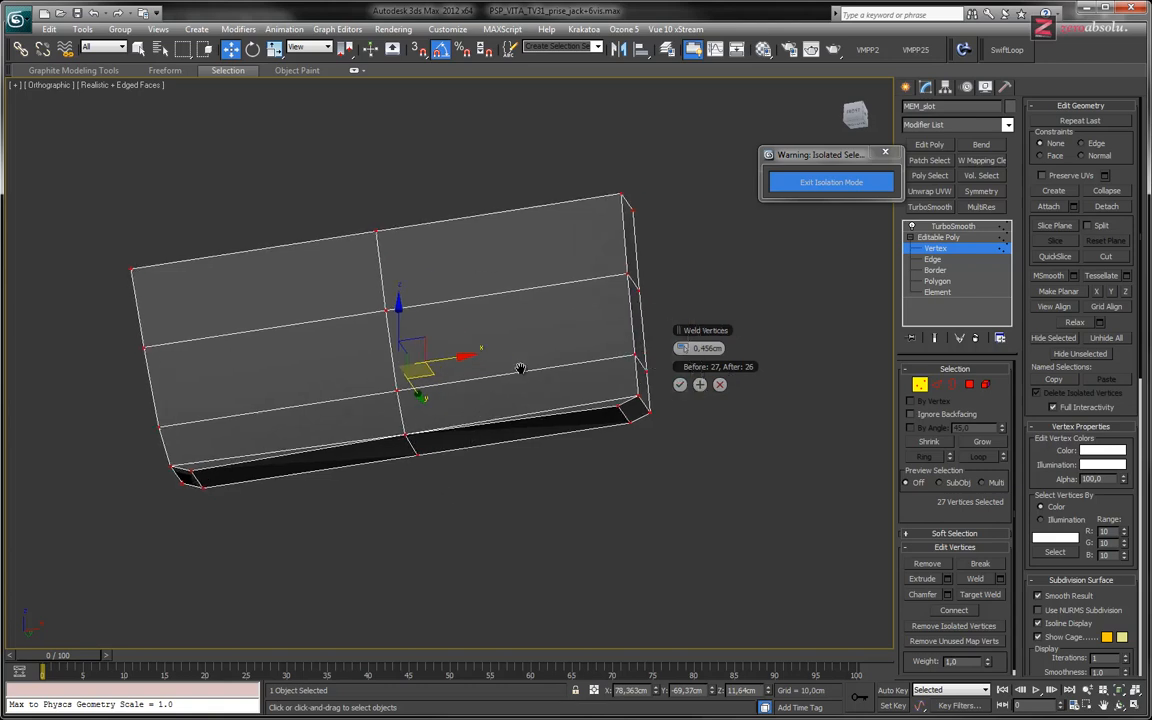
{"action": "left_click", "coordinate": [720, 386]}
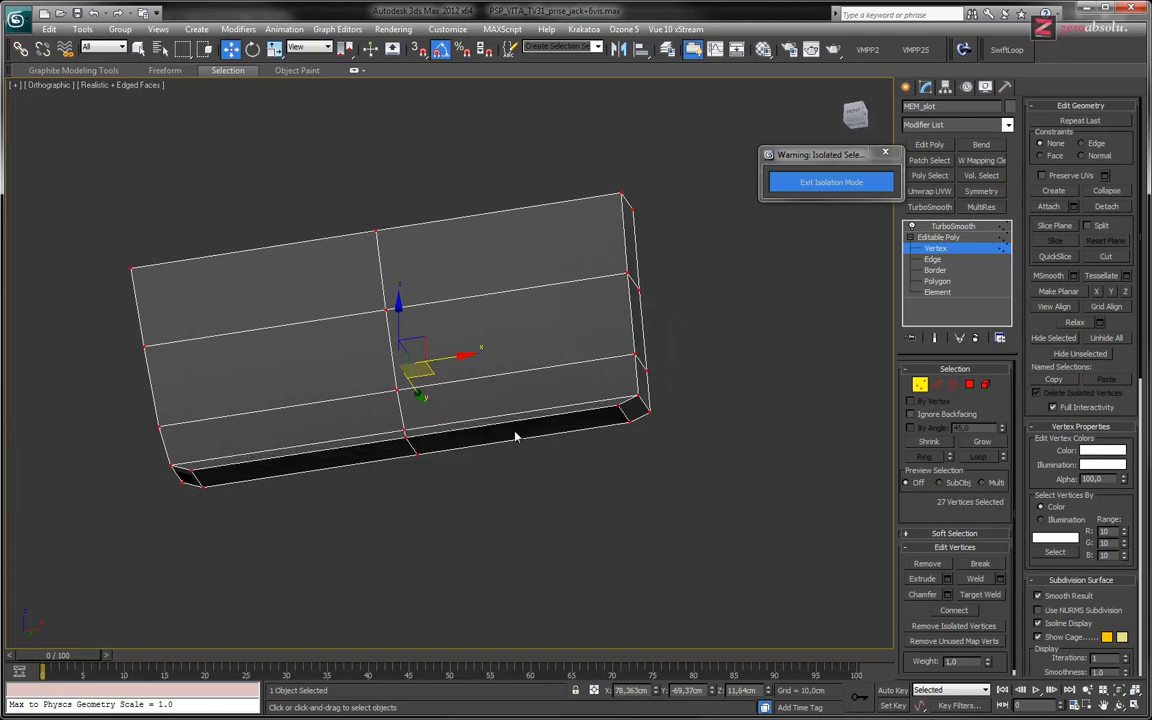
Select the edge rings of each half of the cover in turn to check their continuity, leaving no edges selected.
{"action": "middle_click_drag", "start_coordinate": [520, 410], "coordinate": [551, 491], "text": "alt"}
{"action": "left_click", "coordinate": [934, 260]}
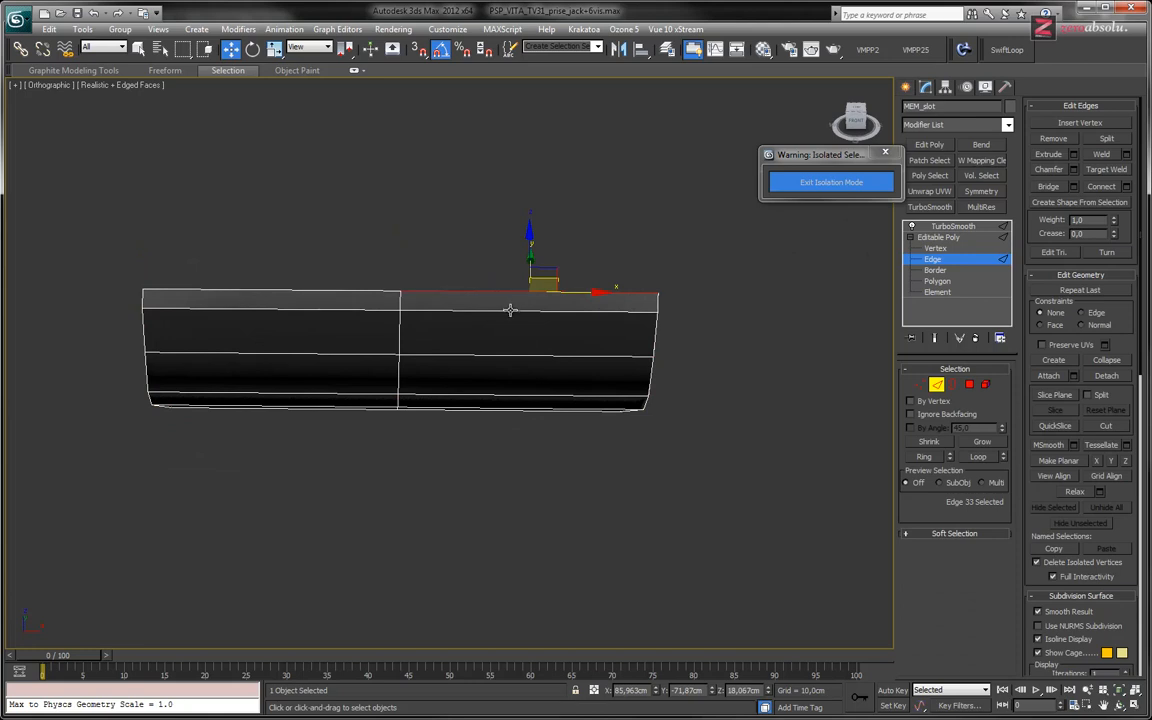
{"action": "left_click", "coordinate": [925, 456]}
{"action": "middle_click_drag", "start_coordinate": [494, 360], "coordinate": [412, 302], "text": "alt"}
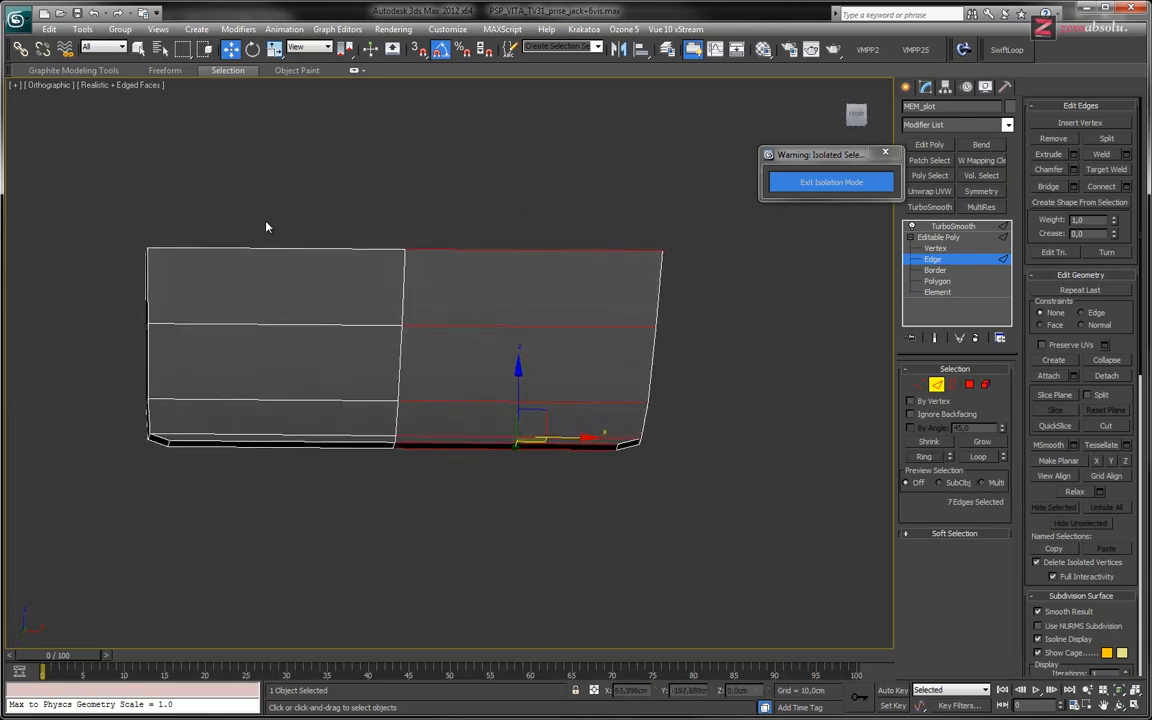
{"action": "middle_click_drag", "start_coordinate": [278, 237], "coordinate": [411, 344], "text": "alt"}
{"action": "left_click", "coordinate": [280, 260]}
{"action": "left_click", "coordinate": [924, 457]}
{"action": "middle_click_drag", "start_coordinate": [440, 235], "coordinate": [480, 330], "text": "alt"}
{"action": "left_click", "coordinate": [583, 195]}
Test SwiftLoop's loop preview on the front and inner sides of the cover without inserting a loop.
{"action": "left_click", "coordinate": [1001, 51]}
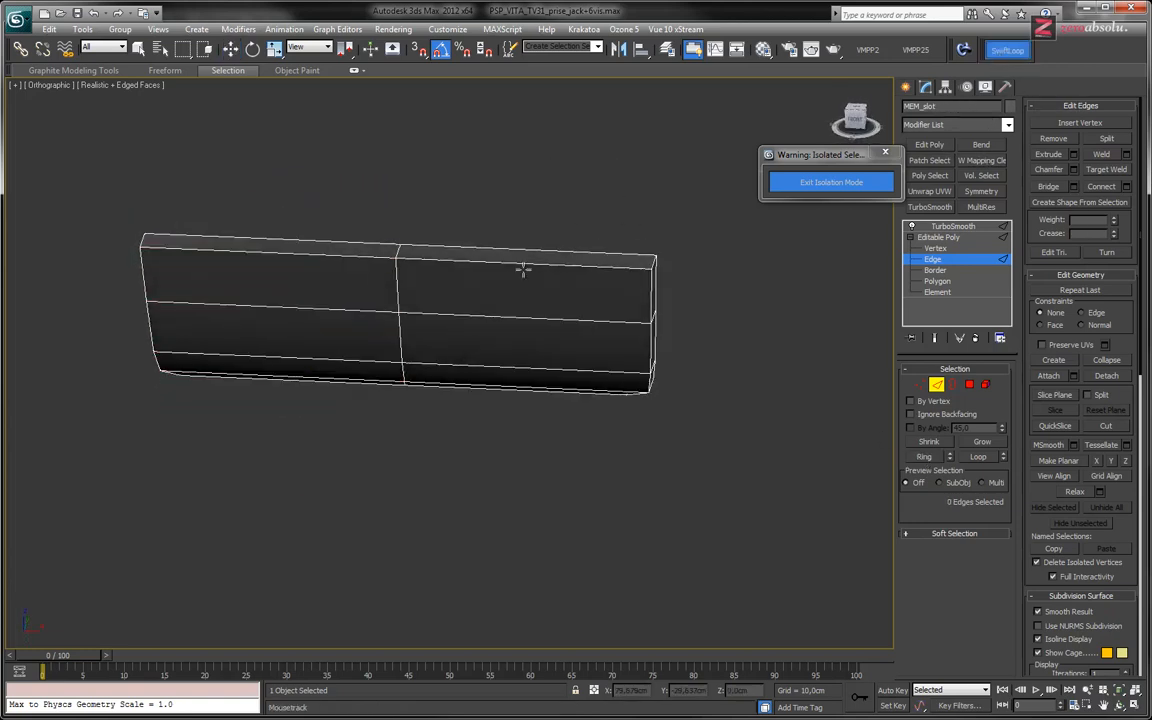
{"action": "middle_click_drag", "start_coordinate": [434, 259], "coordinate": [373, 260], "text": "alt"}
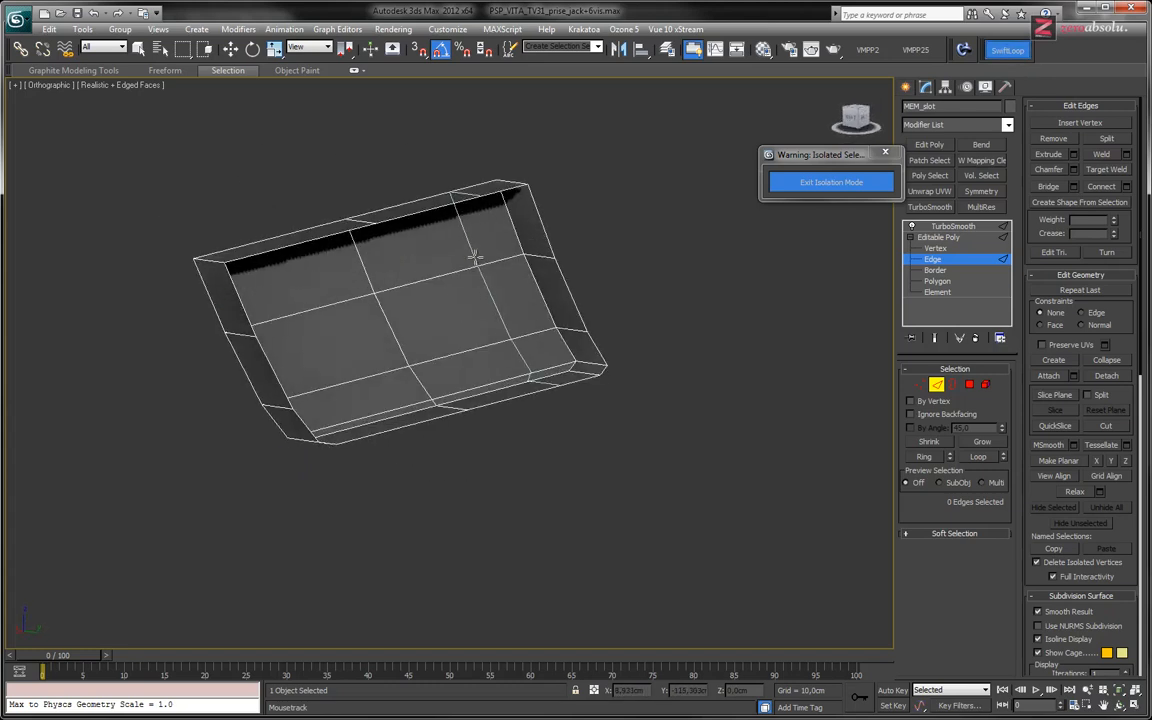
{"action": "middle_click_drag", "start_coordinate": [327, 327], "coordinate": [558, 279], "text": "alt"}
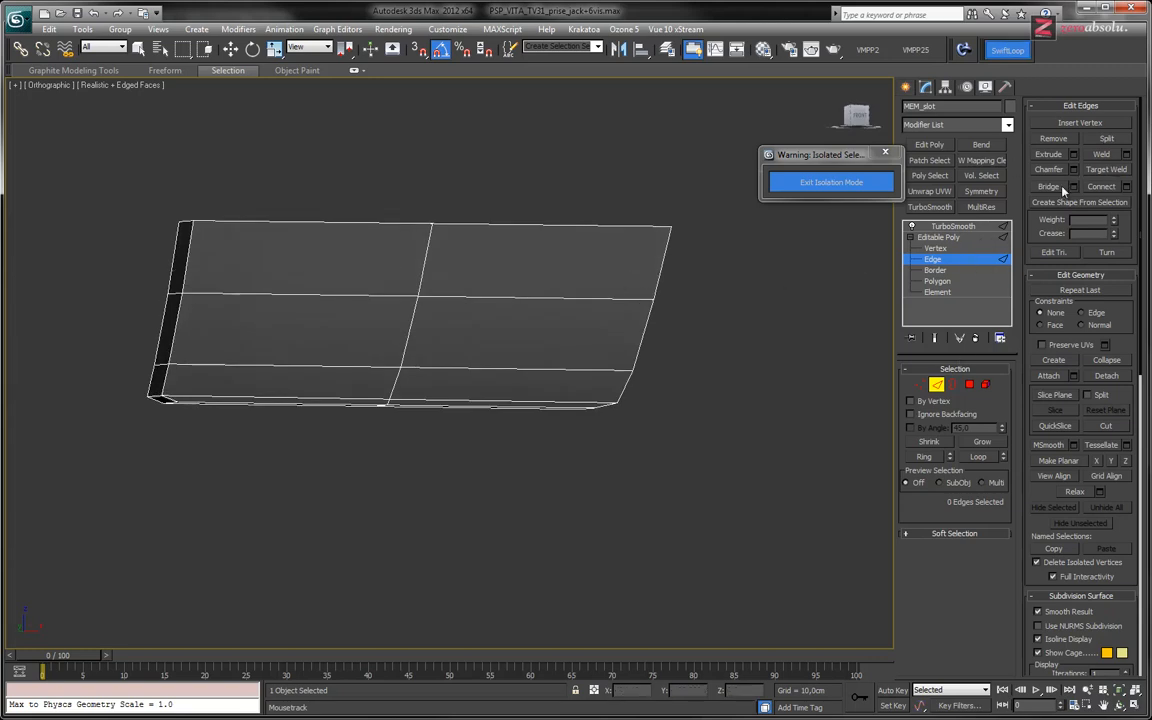
{"action": "left_click", "coordinate": [1010, 51]}
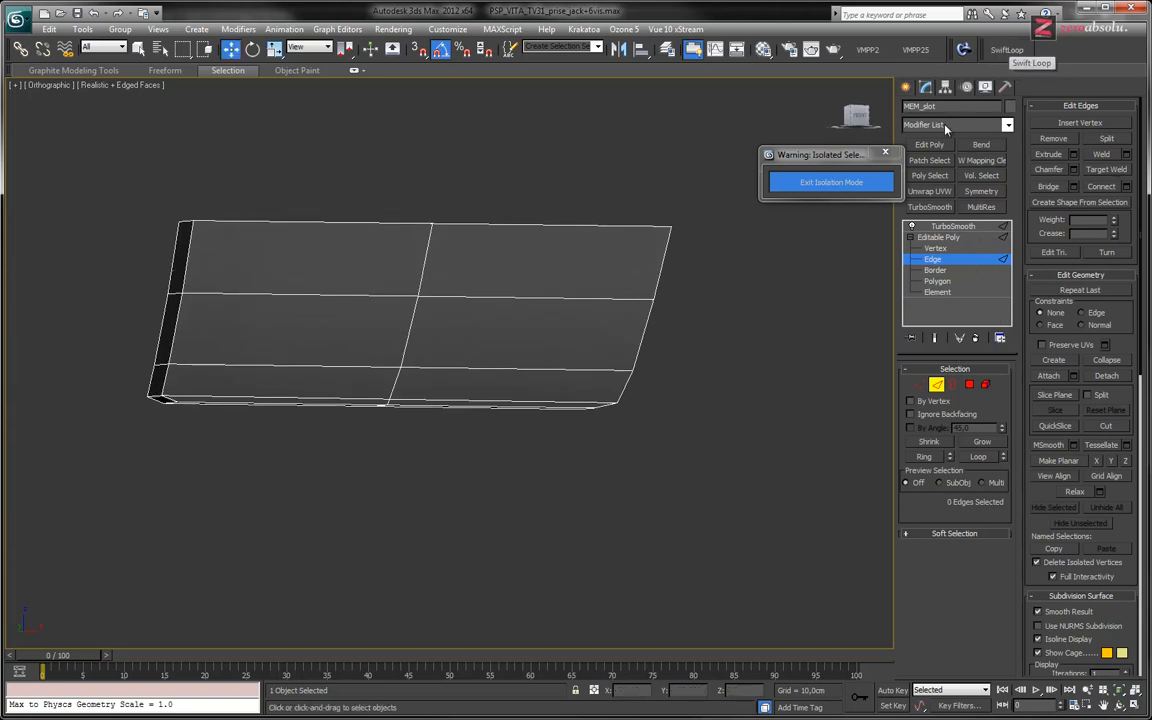
Turn on Backface Cull for MEM_slot, examine its face orientation in plain shading, and turn the culling off again.
{"action": "left_click", "coordinate": [967, 88]}
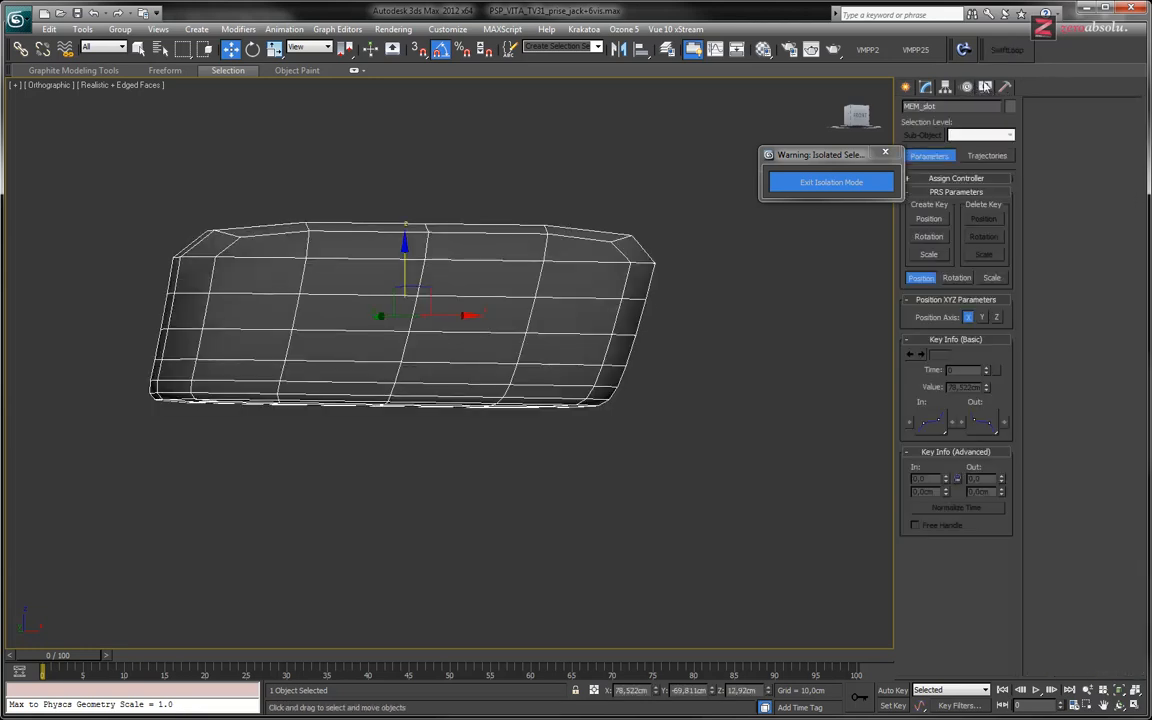
{"action": "left_click", "coordinate": [986, 88]}
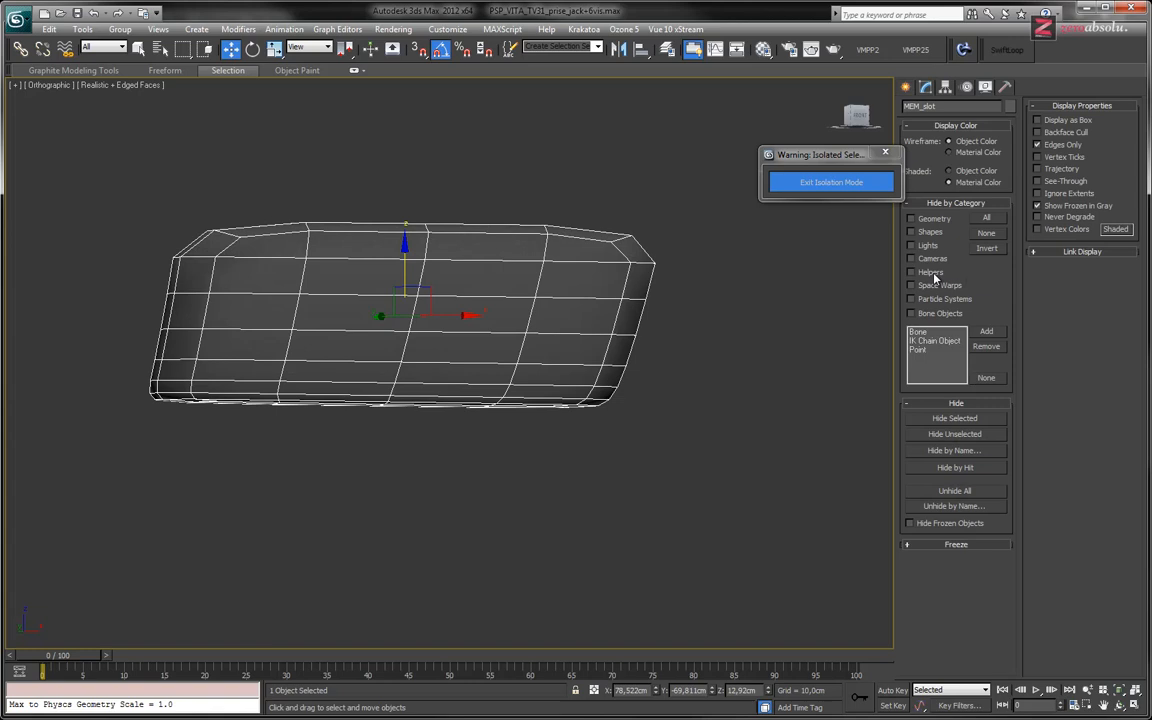
{"action": "left_click", "coordinate": [1066, 134]}
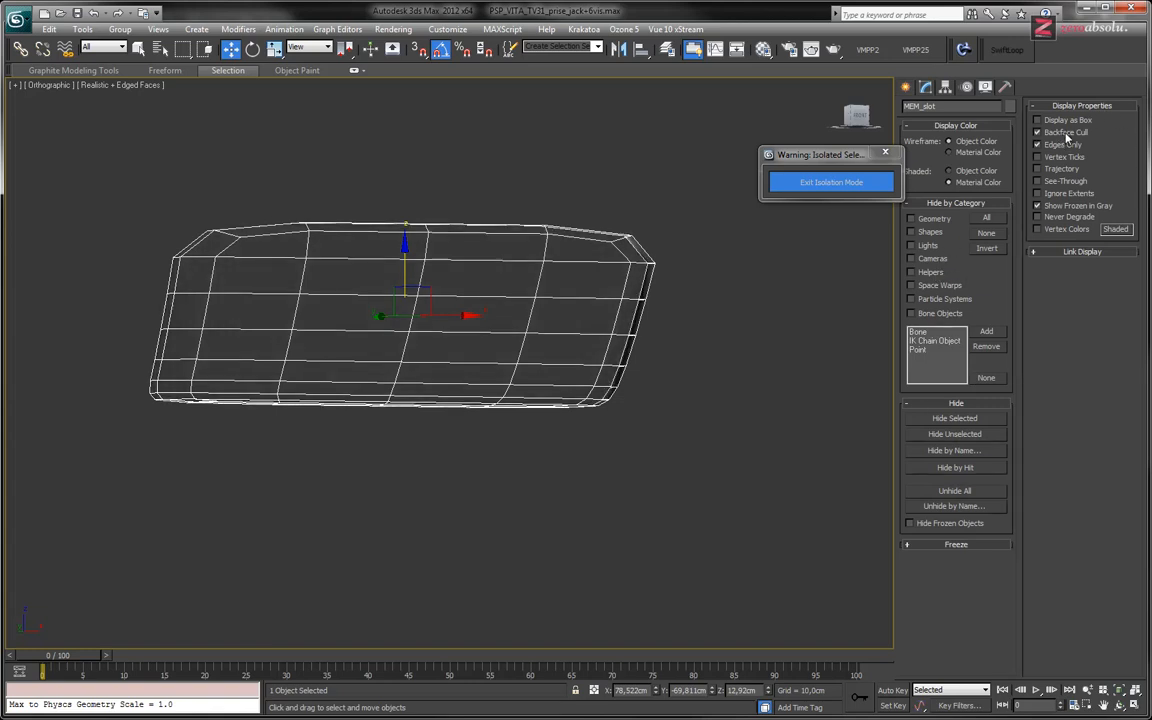
{"action": "middle_click_drag", "start_coordinate": [641, 328], "coordinate": [545, 290], "text": "alt"}
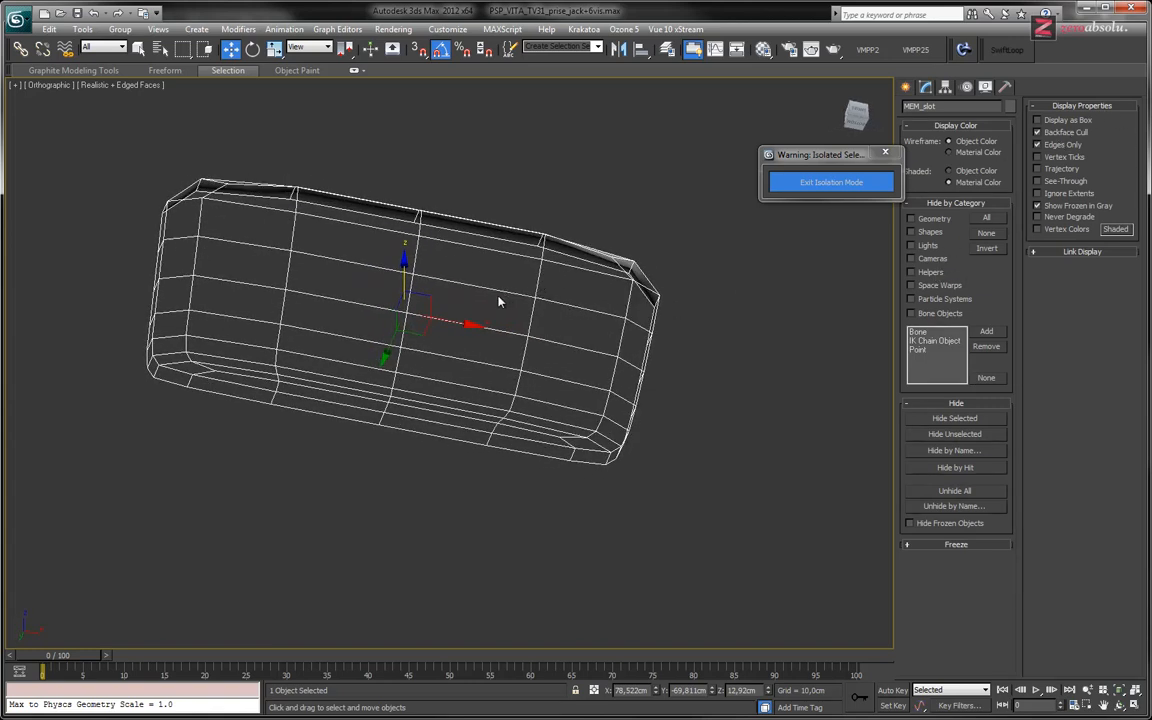
{"action": "key", "text": "F4"}
{"action": "mouse_move", "coordinate": [470, 314]}
{"action": "middle_mouse_down", "text": "alt"}
{"action": "mouse_move", "coordinate": [465, 303]}
{"action": "mouse_move", "coordinate": [459, 356]}
{"action": "mouse_move", "coordinate": [558, 355]}
{"action": "mouse_move", "coordinate": [689, 386]}
{"action": "mouse_move", "coordinate": [674, 334]}
{"action": "mouse_move", "coordinate": [491, 368]}
{"action": "mouse_move", "coordinate": [455, 360]}
{"action": "mouse_move", "coordinate": [445, 333]}
{"action": "mouse_move", "coordinate": [449, 350]}
{"action": "middle_mouse_up", "text": "alt"}
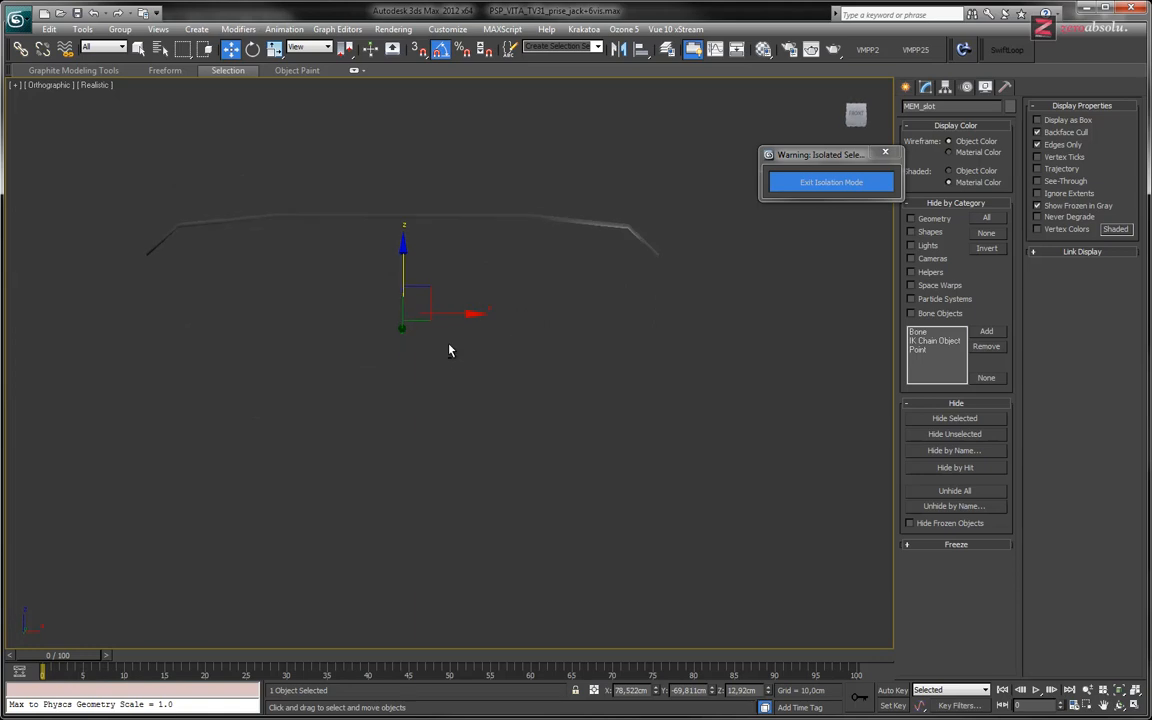
{"action": "left_click", "coordinate": [1078, 133]}
Flip the normals of all MEM_slot polygons, clear the selection, and restore the edged faces display.
{"action": "left_click", "coordinate": [926, 88]}
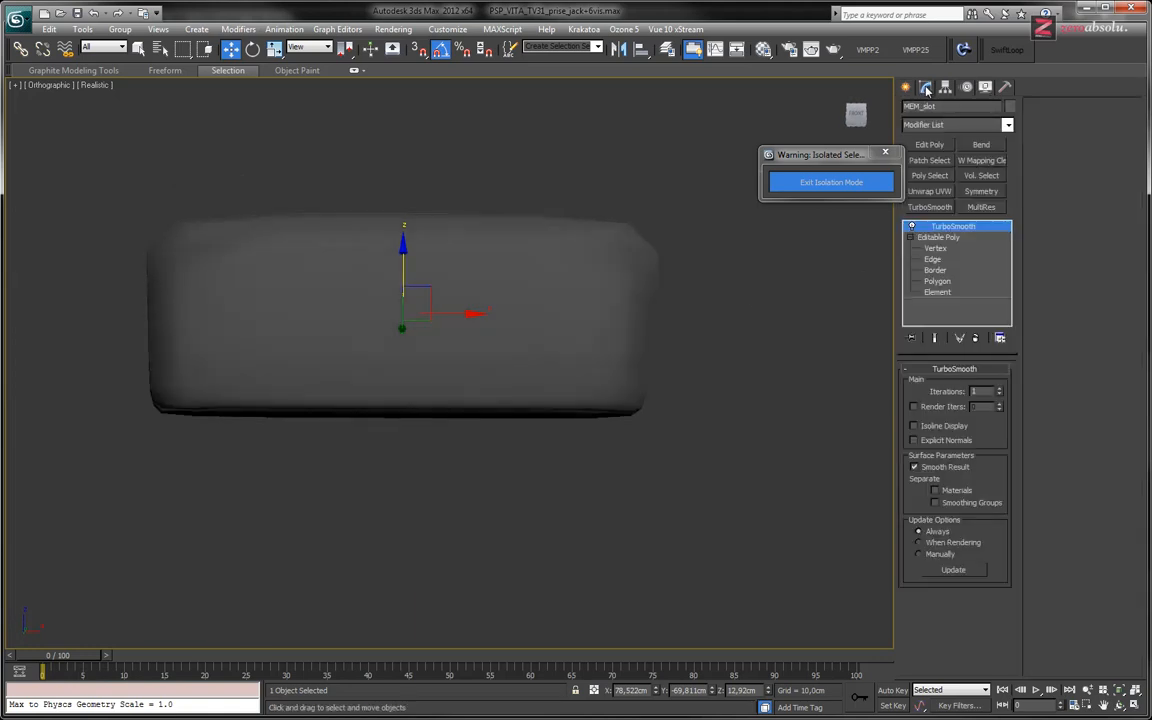
{"action": "left_click", "coordinate": [945, 285]}
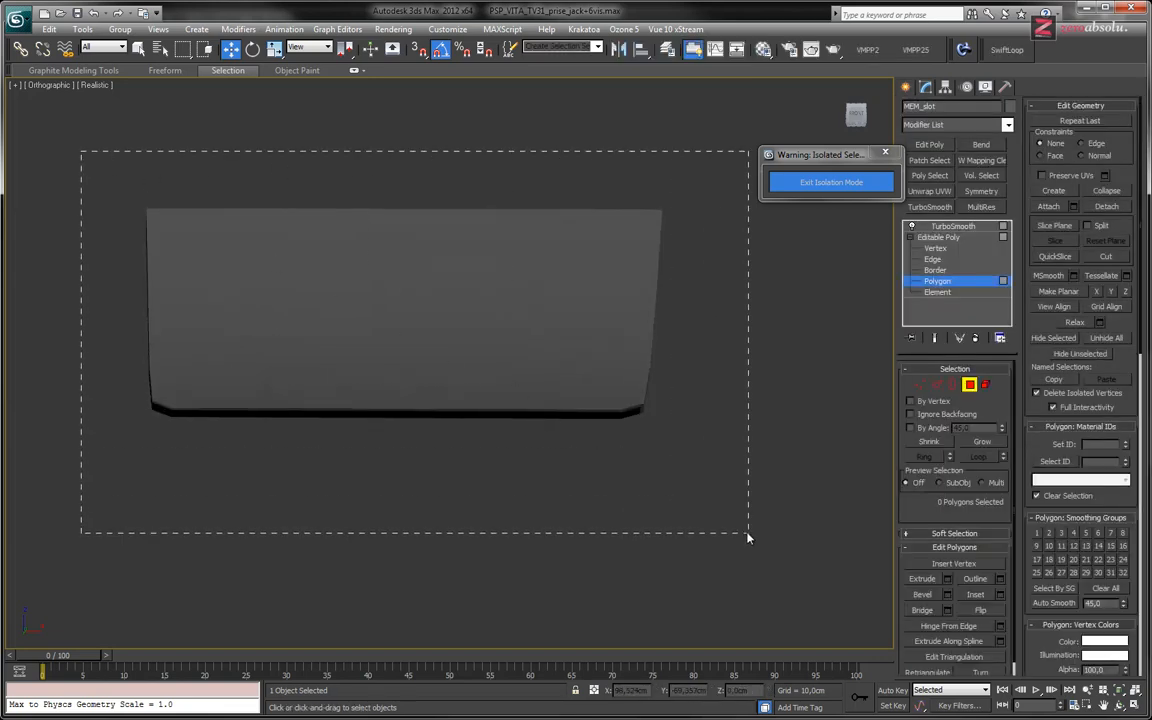
{"action": "left_click_drag", "start_coordinate": [748, 538], "coordinate": [761, 537]}
{"action": "middle_click_drag", "start_coordinate": [761, 537], "coordinate": [658, 448], "text": "alt"}
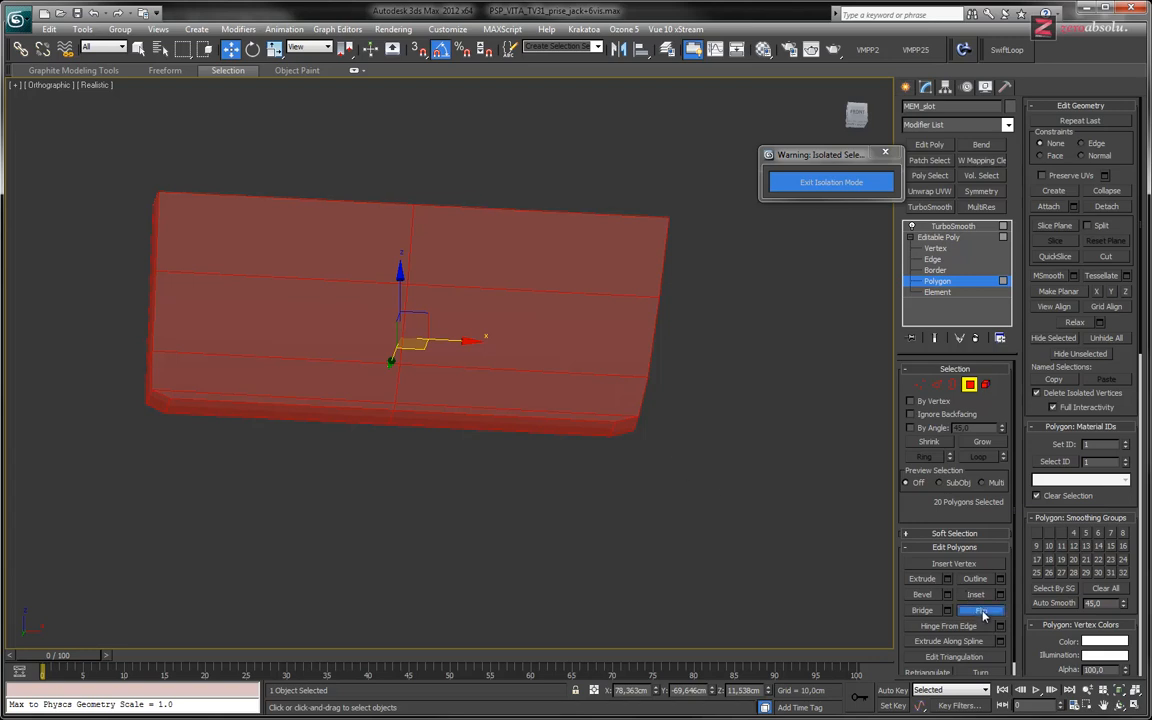
{"action": "left_click", "coordinate": [983, 612]}
{"action": "left_click", "coordinate": [640, 430]}
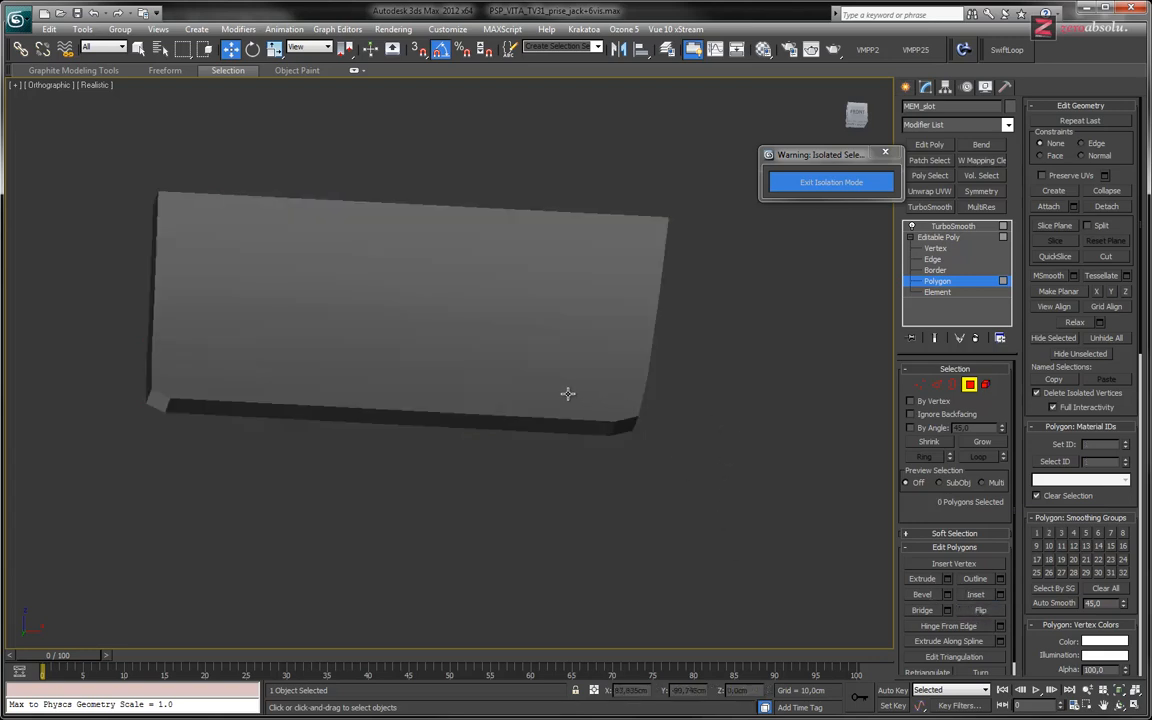
{"action": "key", "text": "F4"}
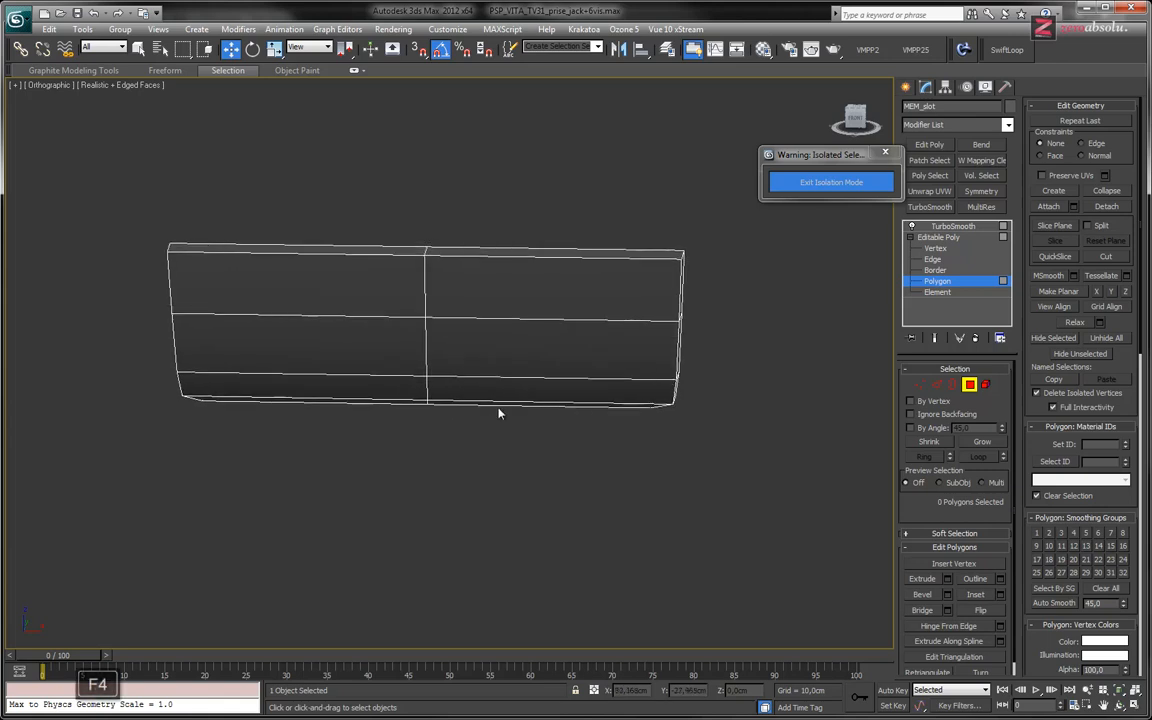
Insert a vertical SwiftLoop edge loop near the cover's right end in the Front view, comparing with 10588PSVITA_under.jpg in Pale Moon.
{"action": "left_click", "coordinate": [1008, 51]}
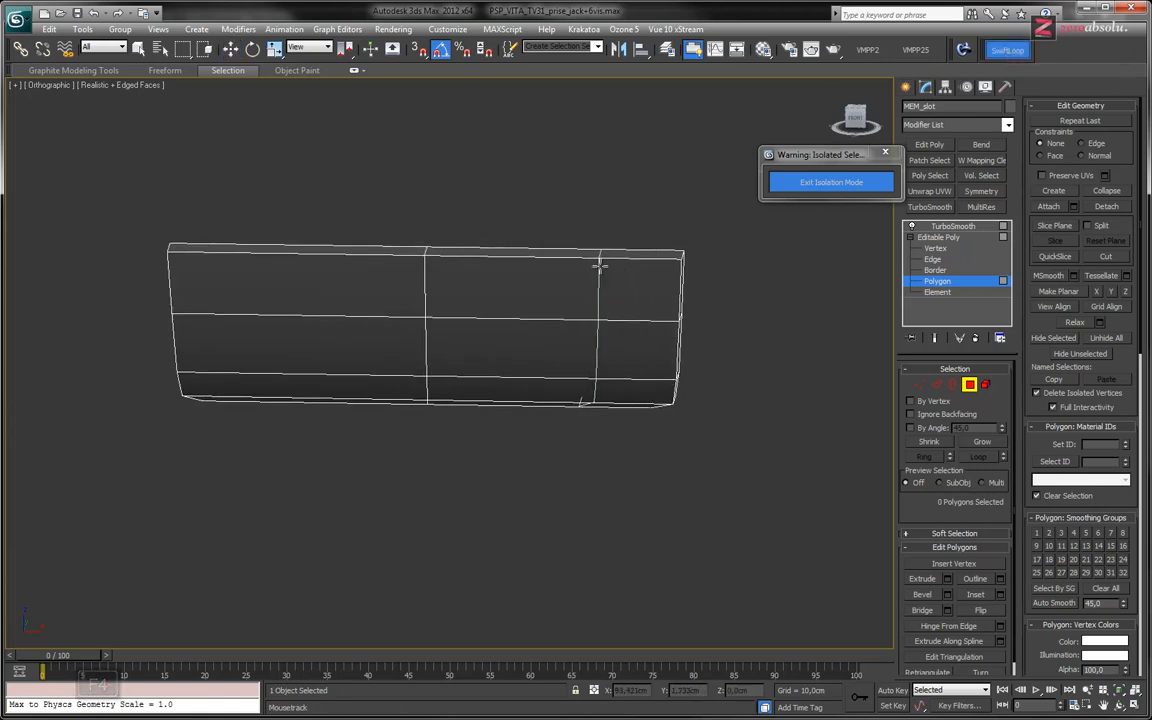
{"action": "key", "text": "f"}
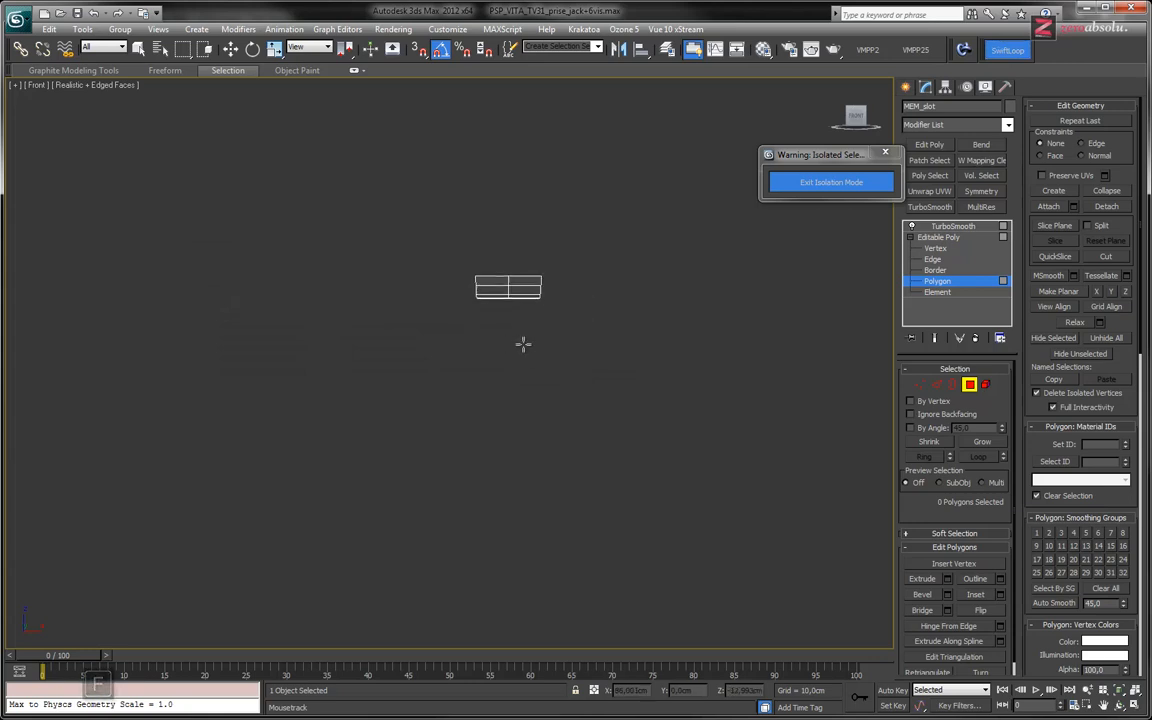
{"action": "key", "text": "z"}
{"action": "key", "text": "z"}
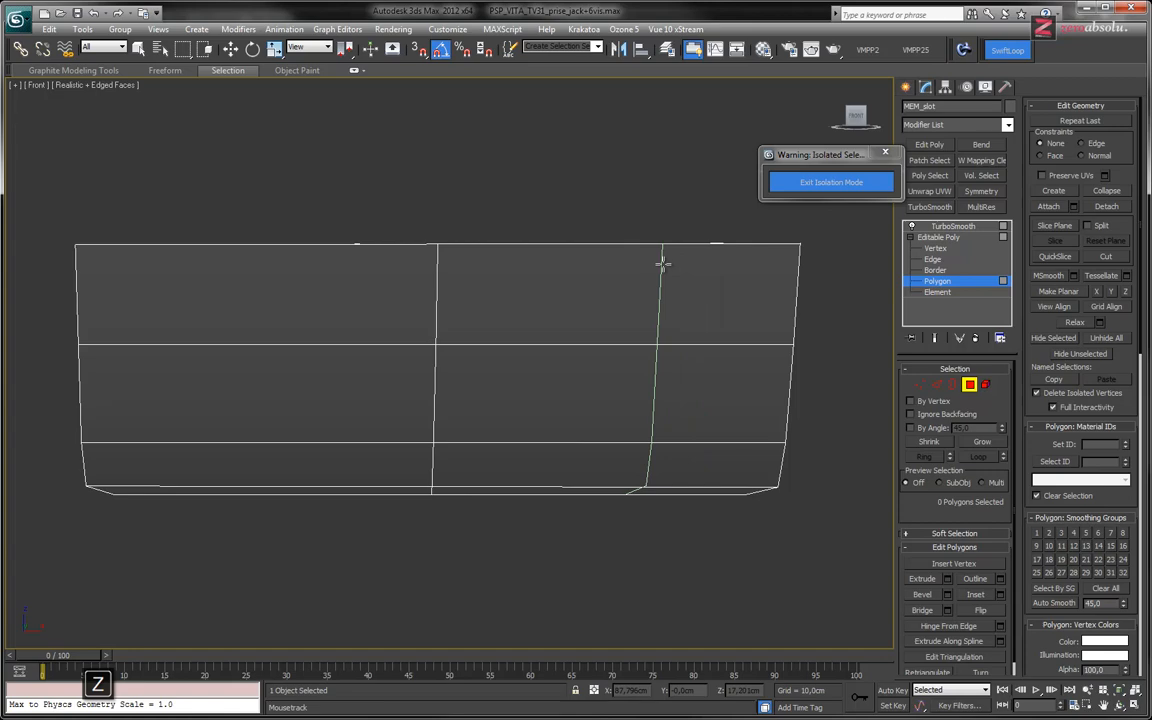
{"action": "key", "text": "alt+Tab"}
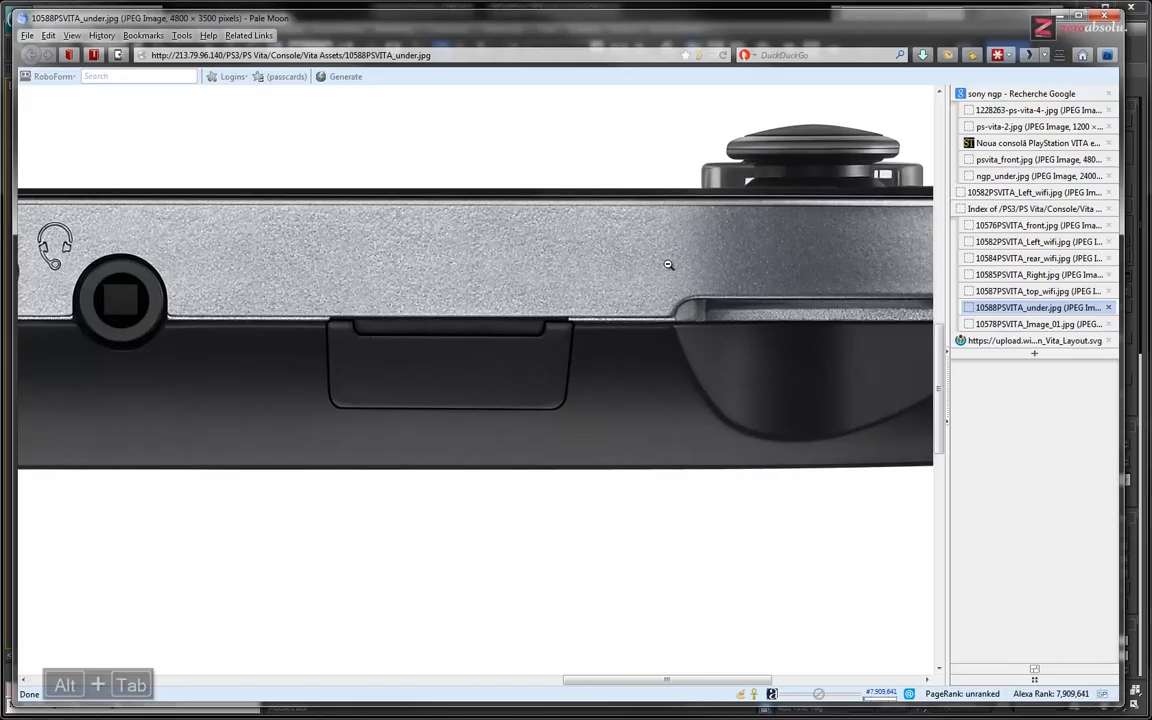
{"action": "key", "text": "alt+Tab"}
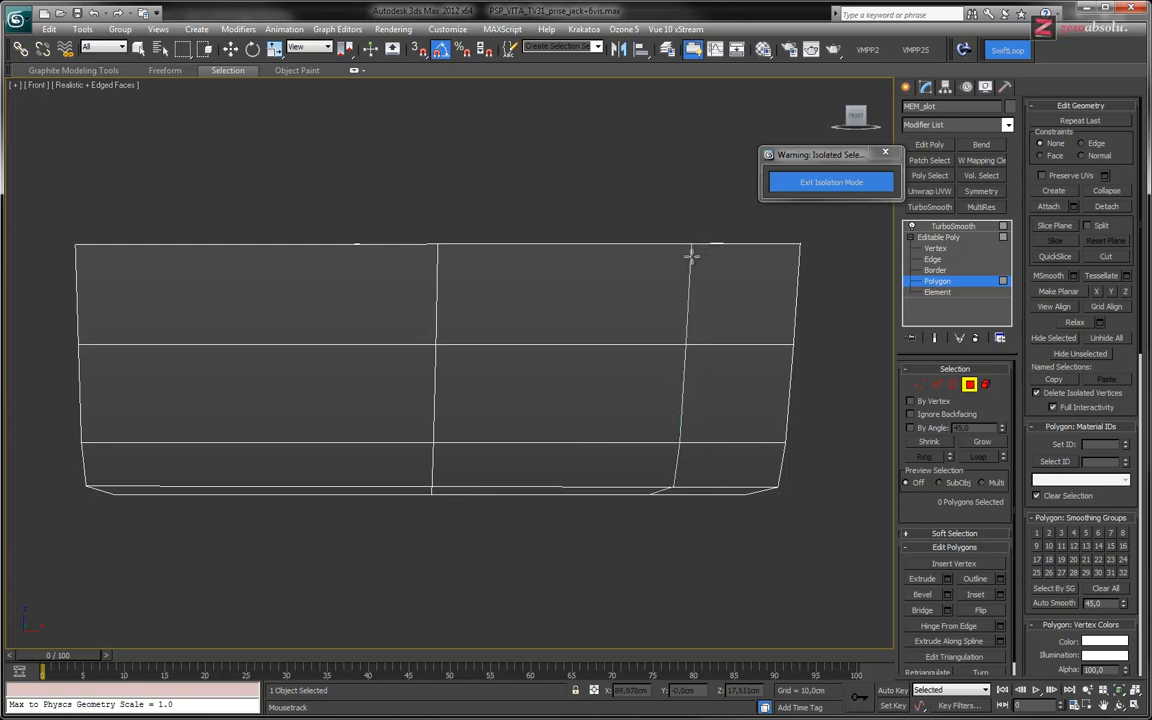
{"action": "left_click", "coordinate": [692, 256]}
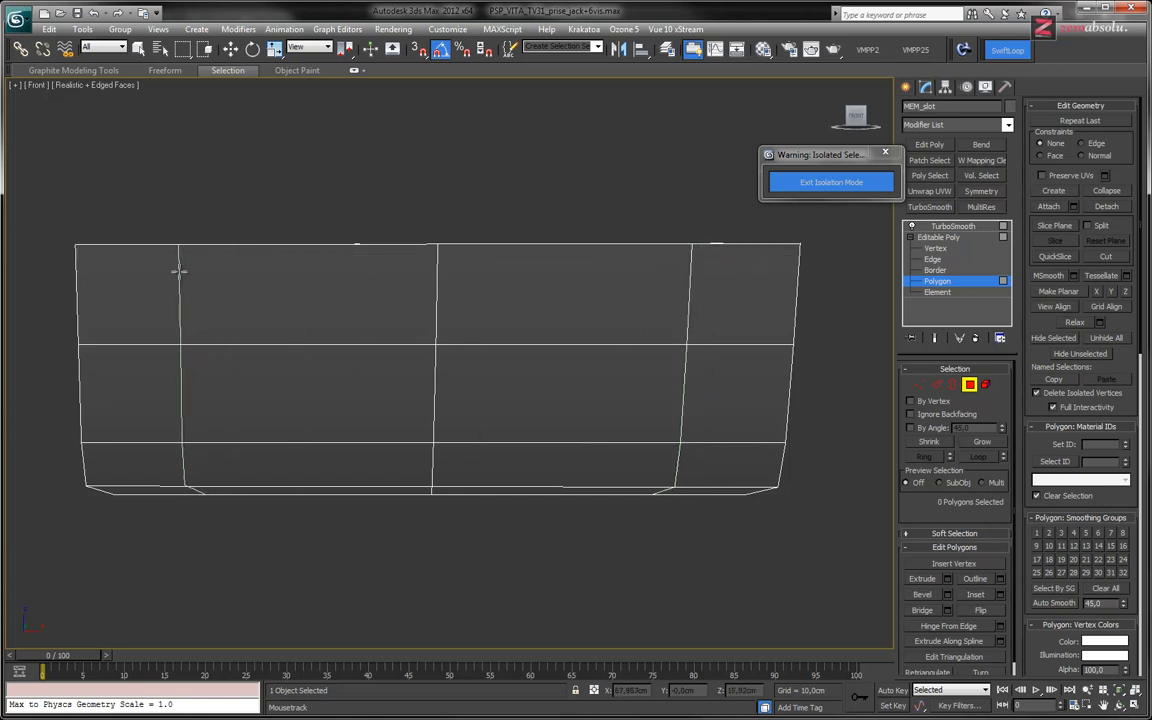
Insert a vertical SwiftLoop near the cover's left end and a horizontal one near its upper edge, comparing with 10588PSVITA_under.jpg in Pale Moon.
{"action": "left_click", "coordinate": [170, 266]}
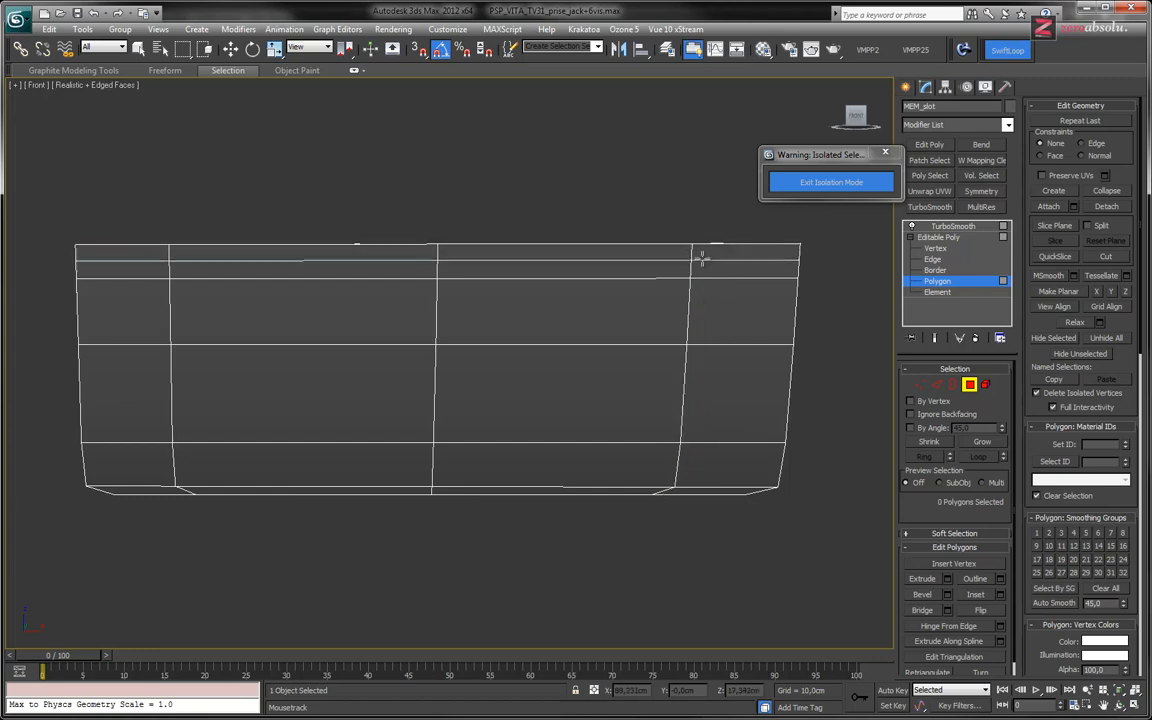
{"action": "key", "text": "alt+Tab"}
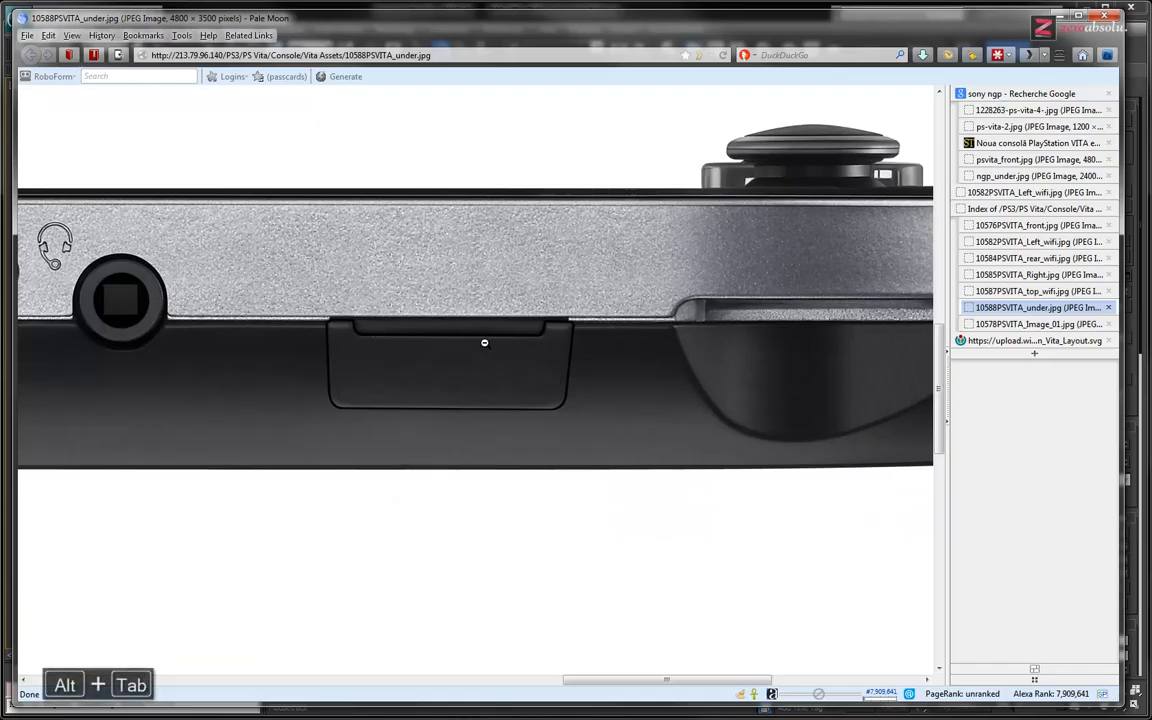
{"action": "key", "text": "alt+Tab"}
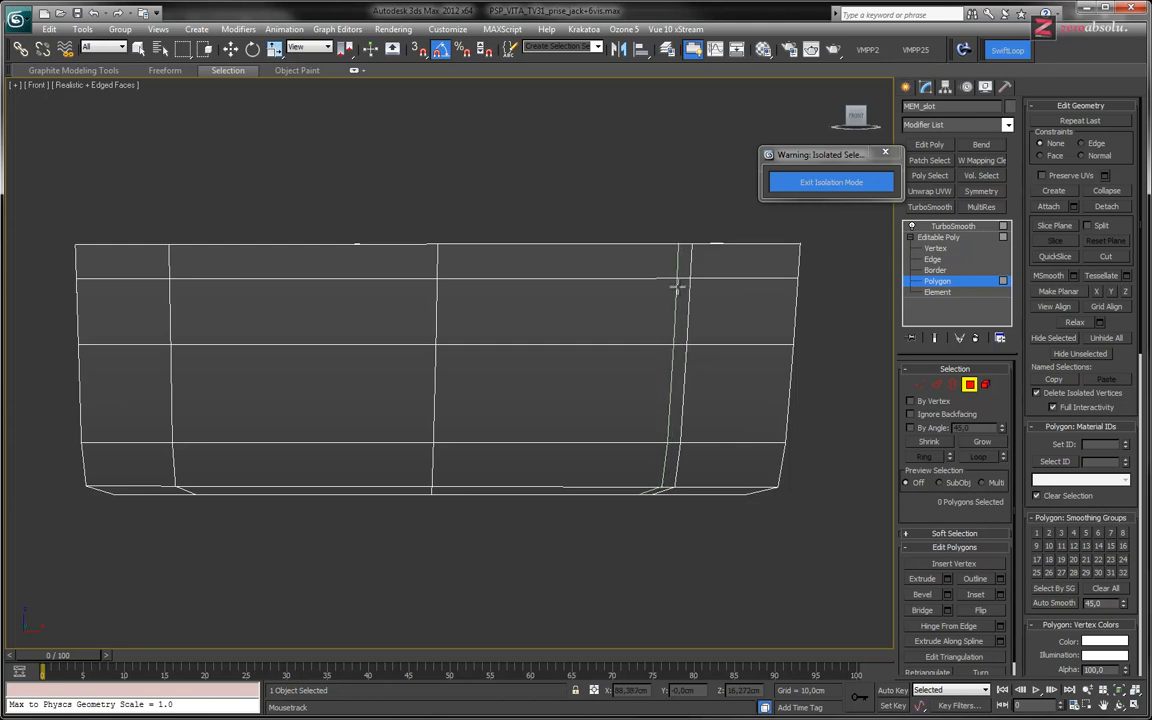
Insert two more vertical edge loops just inside the right and left end loops and leave SwiftLoop.
{"action": "left_click", "coordinate": [678, 287]}
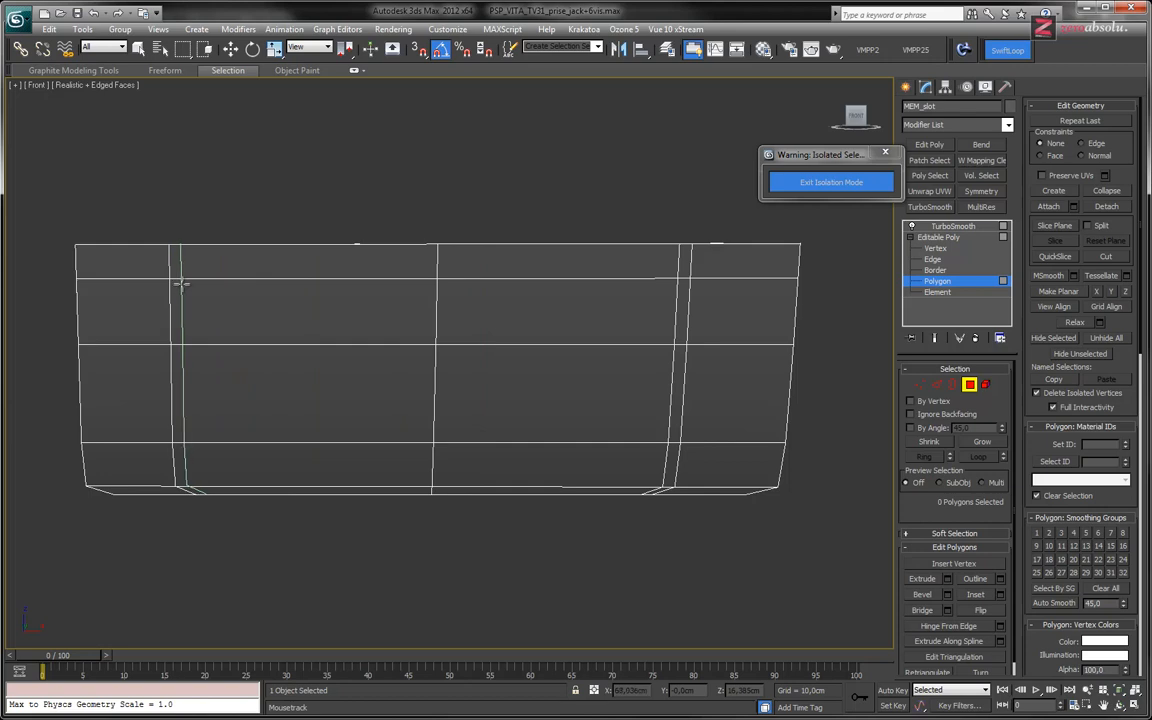
{"action": "left_click", "coordinate": [180, 285]}
{"action": "right_click", "coordinate": [259, 292]}
Select the eight polygons of the upper strip between the outer vertical loops and detach them to an element.
{"action": "middle_click_drag", "start_coordinate": [259, 292], "coordinate": [275, 316], "text": "alt"}
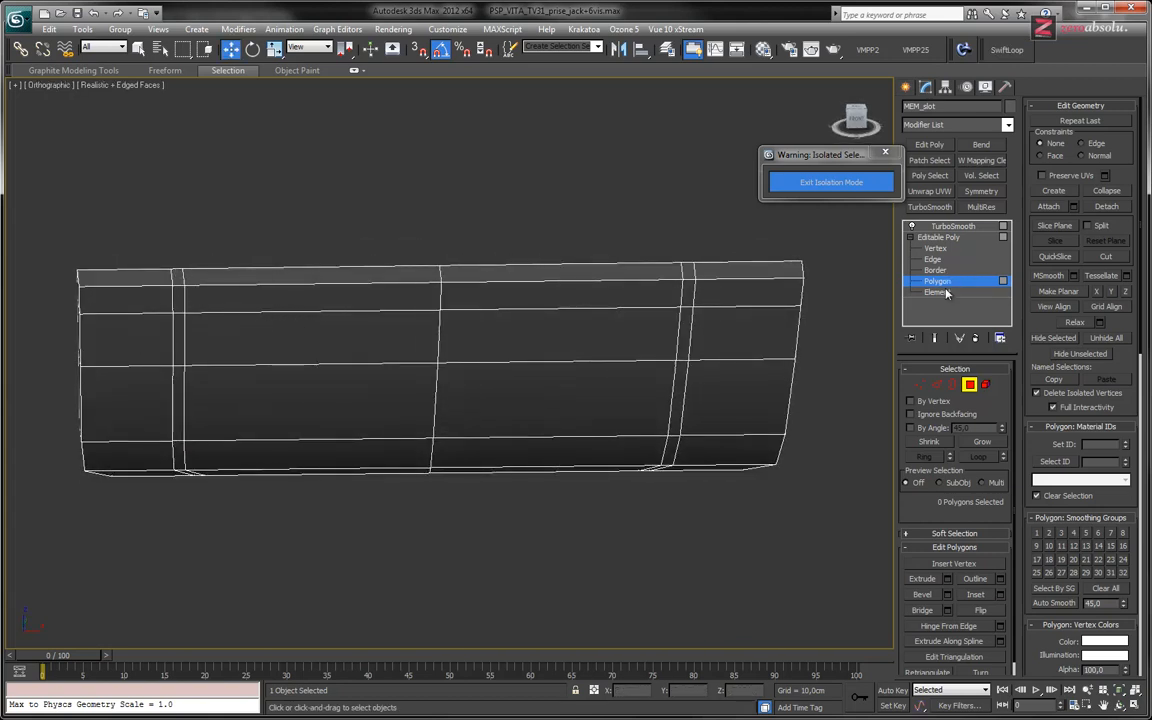
{"action": "middle_click_drag", "start_coordinate": [268, 274], "coordinate": [336, 267], "text": "alt"}
{"action": "left_click_drag", "start_coordinate": [174, 242], "coordinate": [680, 300]}
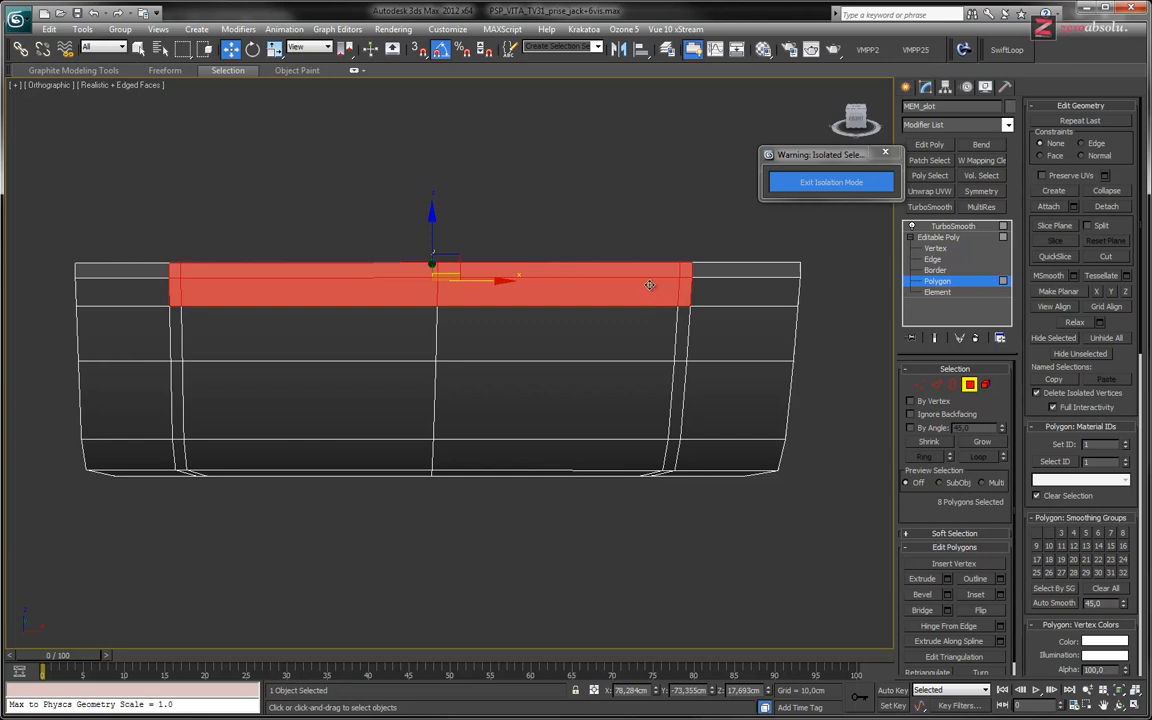
{"action": "left_click", "coordinate": [1108, 207]}
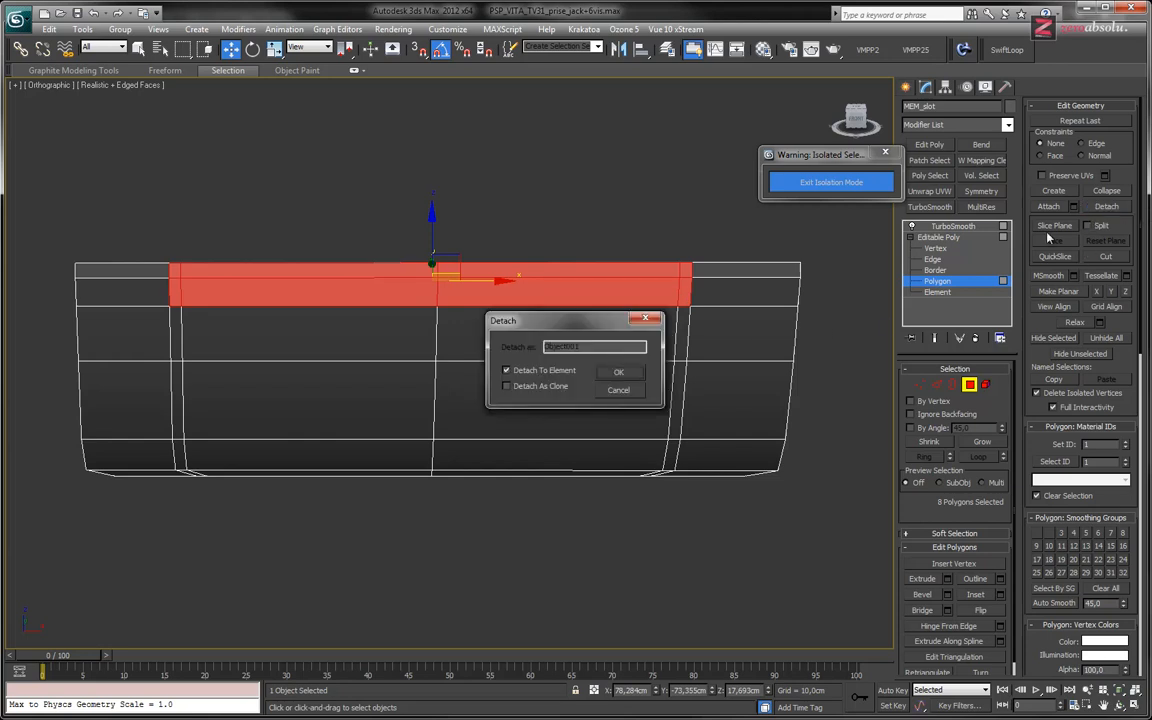
{"action": "left_click", "coordinate": [536, 377]}
{"action": "left_click", "coordinate": [617, 373]}
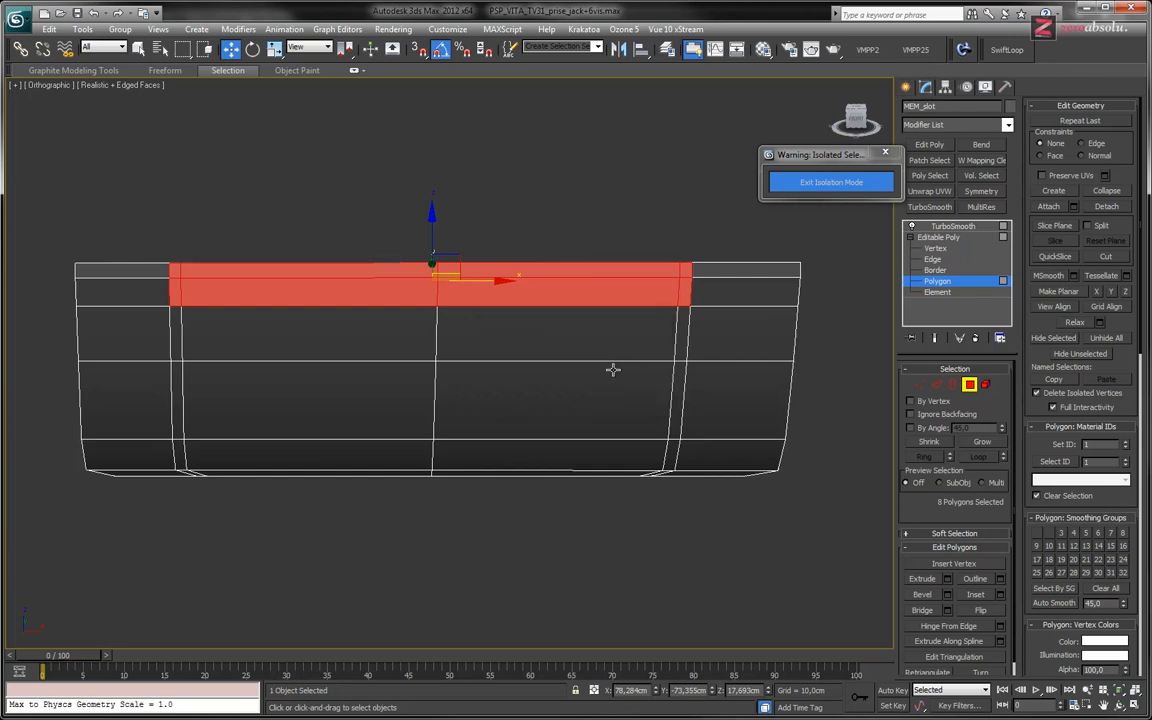
Move the detached strip up about 5 cm along Z, away from the rest of the cover.
{"action": "middle_click_drag", "start_coordinate": [469, 344], "coordinate": [417, 276], "text": "alt"}
{"action": "left_click_drag", "start_coordinate": [403, 260], "coordinate": [390, 247]}
{"action": "middle_click_drag", "start_coordinate": [426, 309], "coordinate": [460, 313], "text": "alt"}
{"action": "key", "text": "ctrl+z"}
{"action": "left_click_drag", "start_coordinate": [420, 212], "coordinate": [436, 156]}
Preview the cover with the TurboSmooth result shown, return to the cage, and examine its front and underside.
{"action": "middle_click_drag", "start_coordinate": [476, 284], "coordinate": [583, 380], "text": "alt"}
{"action": "left_click", "coordinate": [935, 339]}
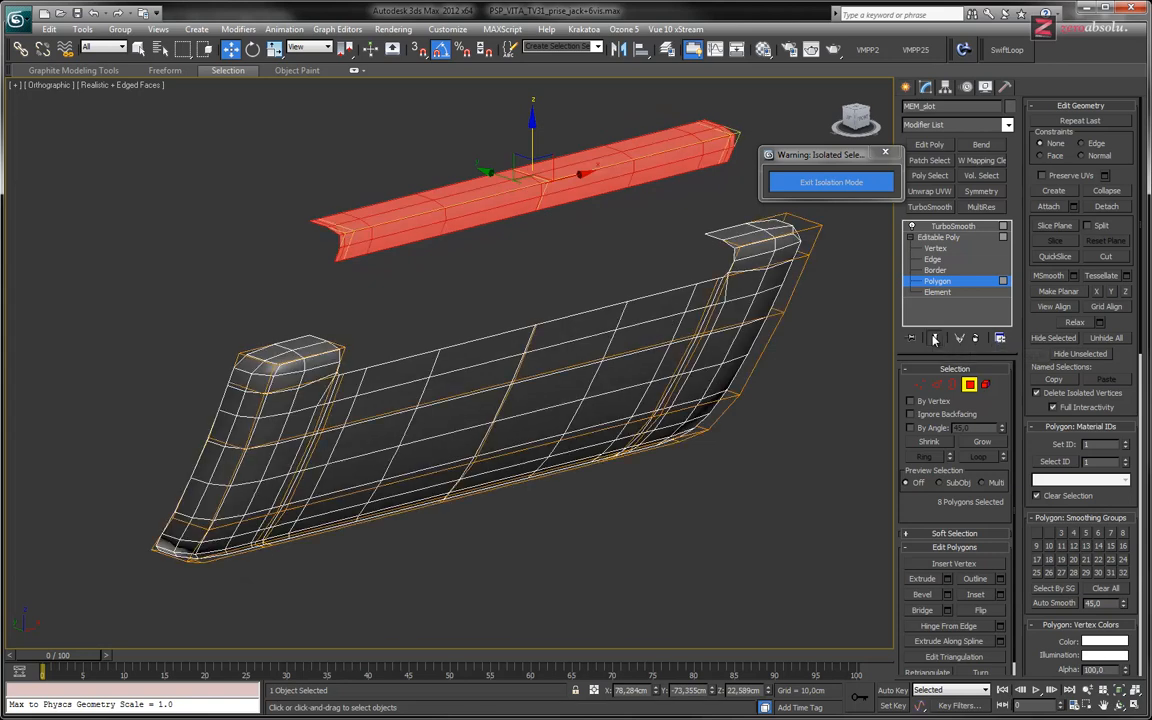
{"action": "left_click", "coordinate": [935, 339]}
{"action": "middle_click_drag", "start_coordinate": [454, 313], "coordinate": [380, 314], "text": "alt"}
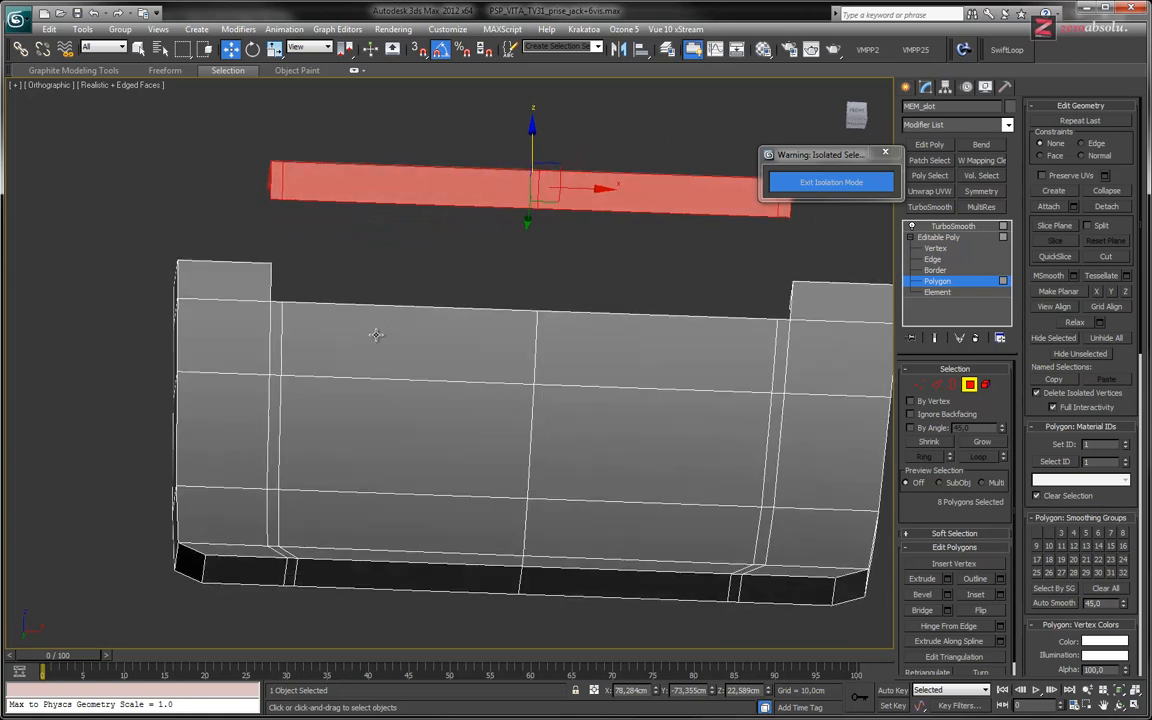
{"action": "middle_click_drag", "start_coordinate": [267, 470], "coordinate": [408, 480], "text": "alt"}
{"action": "middle_click_drag", "start_coordinate": [381, 533], "coordinate": [277, 438], "text": "alt"}
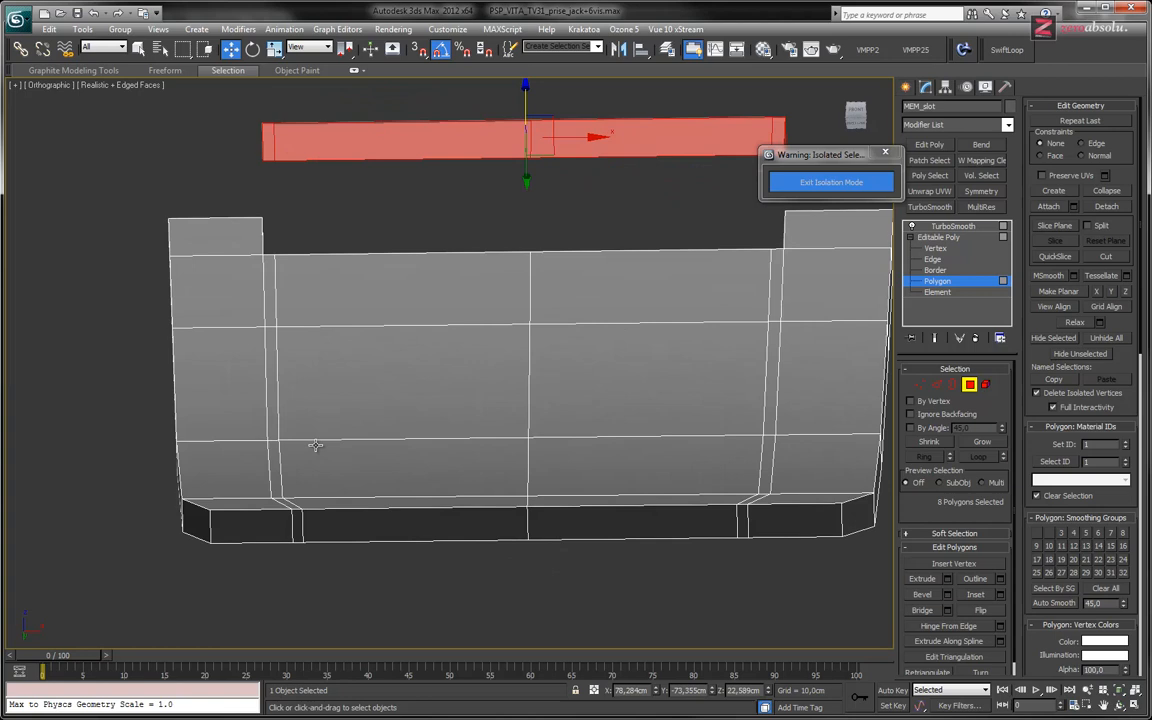
Try to spread the four short support edges on the cover's underside apart by scaling them along X.
{"action": "left_click", "coordinate": [941, 260]}
{"action": "left_click", "coordinate": [290, 522]}
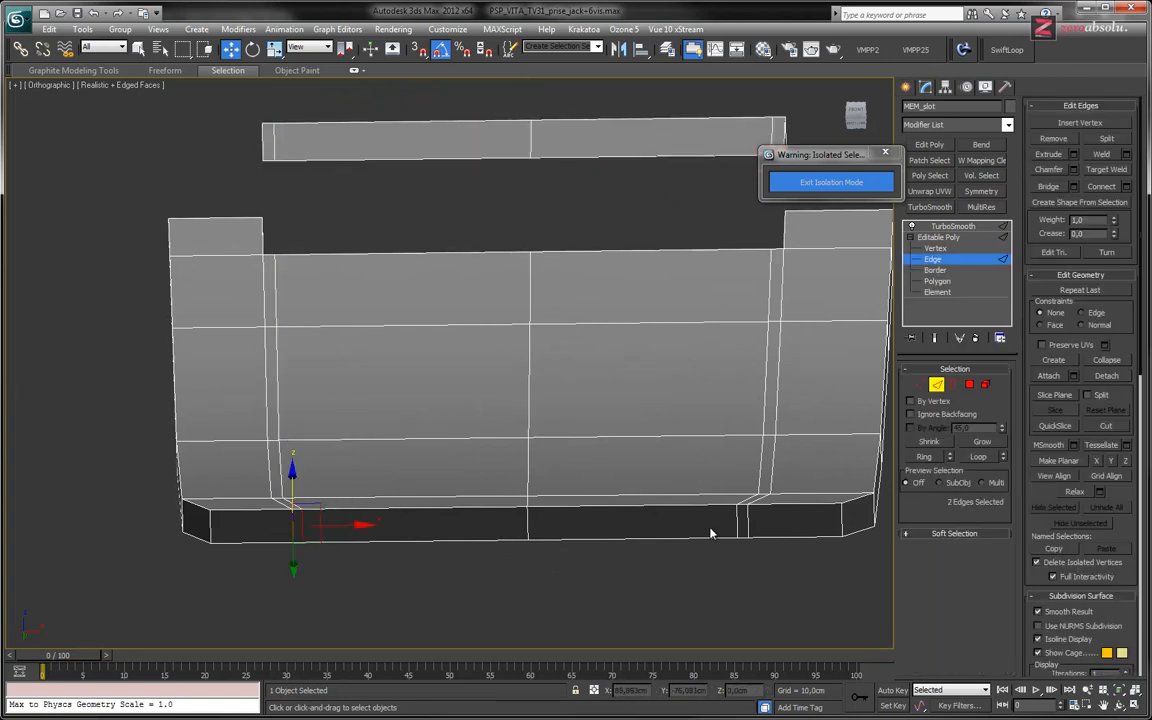
{"action": "left_click", "coordinate": [760, 528], "text": "ctrl"}
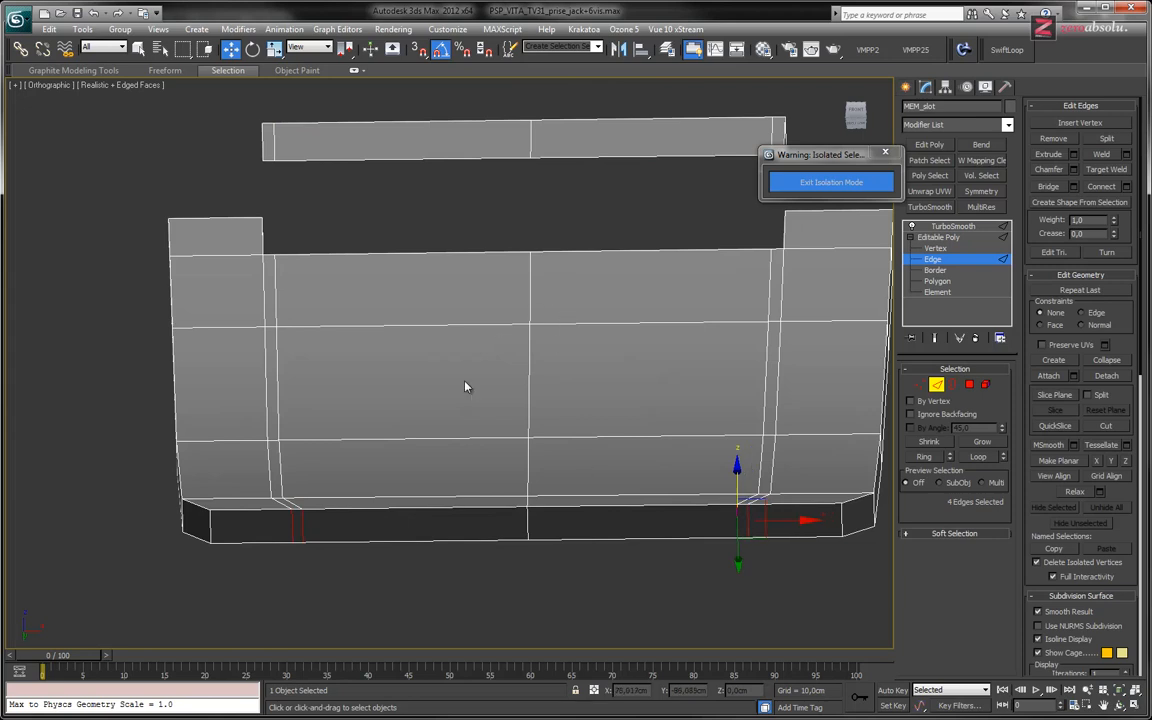
{"action": "key", "text": "r"}
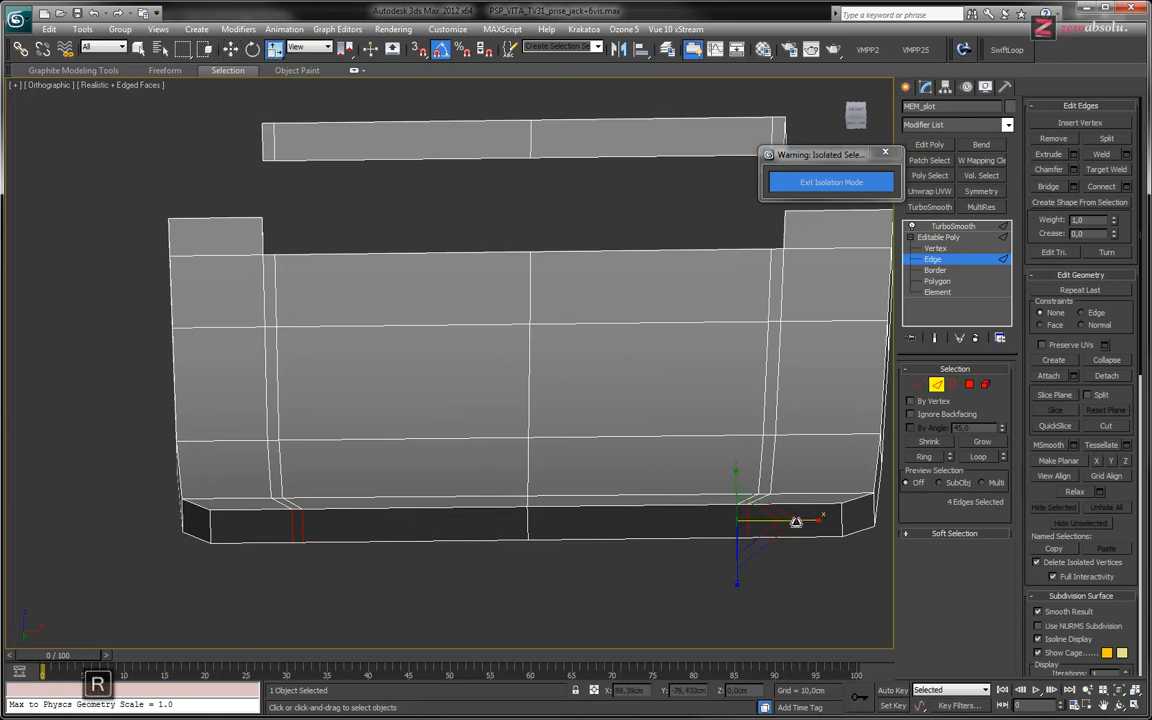
{"action": "left_click_drag", "start_coordinate": [808, 521], "coordinate": [812, 521]}
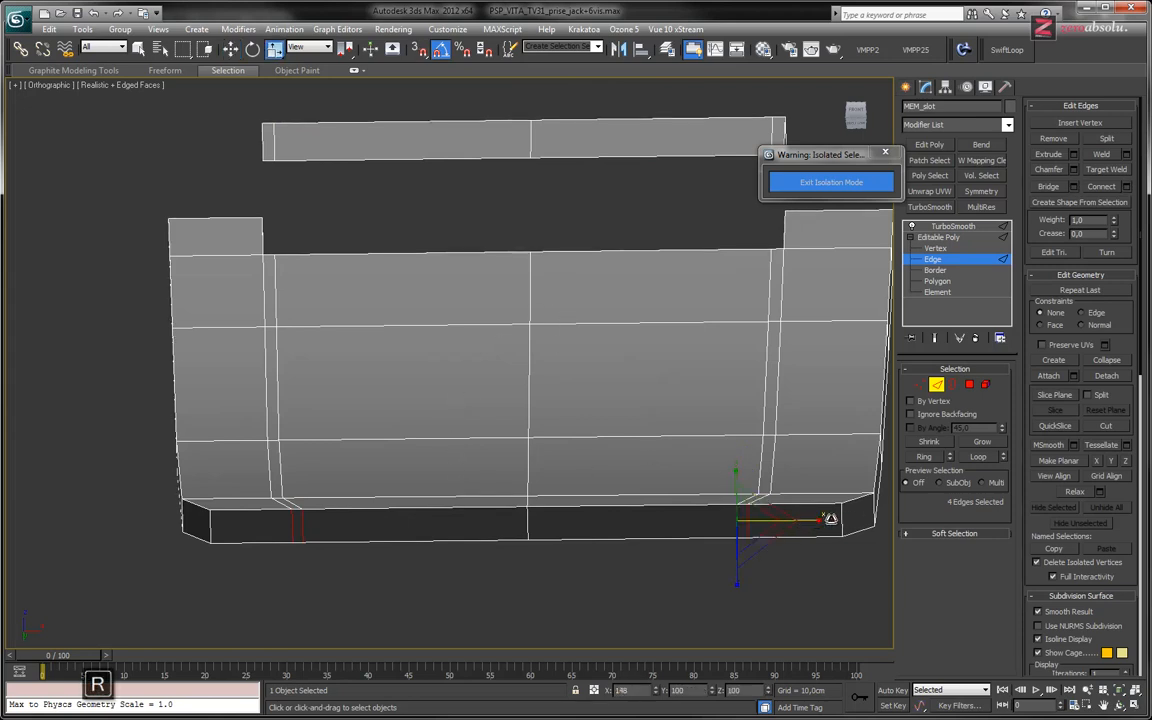
{"action": "key", "text": "ctrl+z"}
{"action": "middle_click_drag", "start_coordinate": [461, 454], "coordinate": [456, 484], "text": "alt"}
{"action": "left_click", "coordinate": [302, 503]}
{"action": "left_click_drag", "start_coordinate": [378, 490], "coordinate": [592, 478]}
{"action": "key", "text": "ctrl+z"}
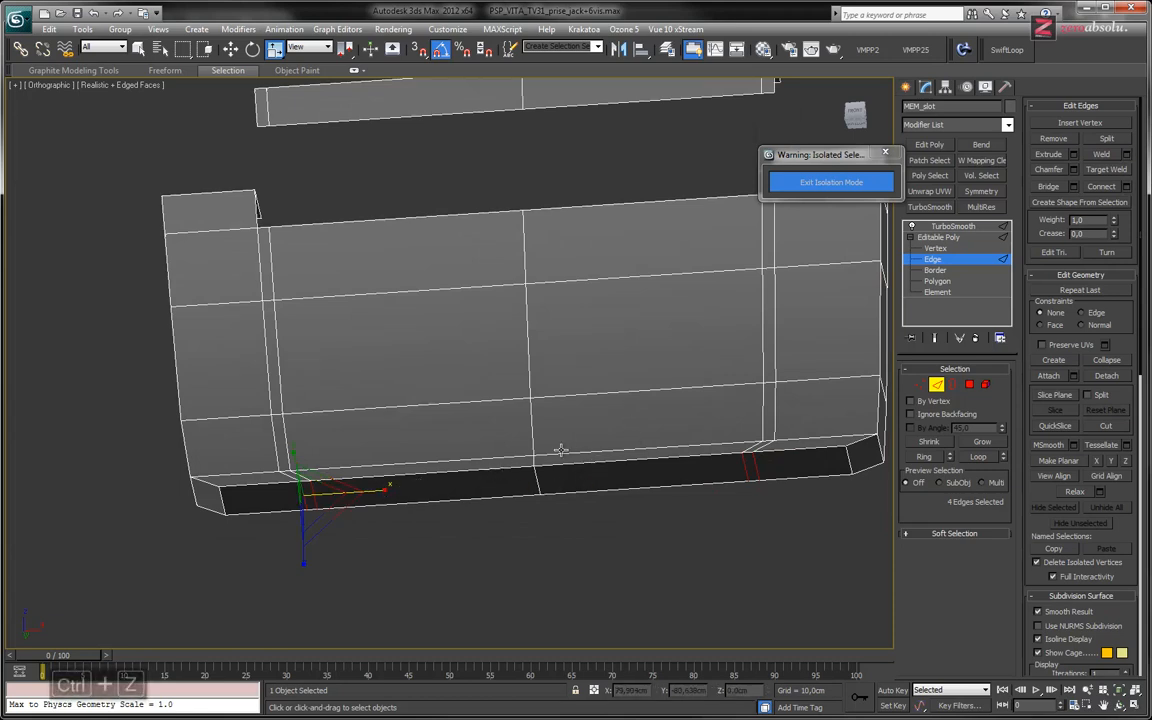
Select the eight lower vertices of the two support loop pairs and scale them outward along X to about 109%.
{"action": "middle_click_drag", "start_coordinate": [416, 531], "coordinate": [479, 477], "text": "alt"}
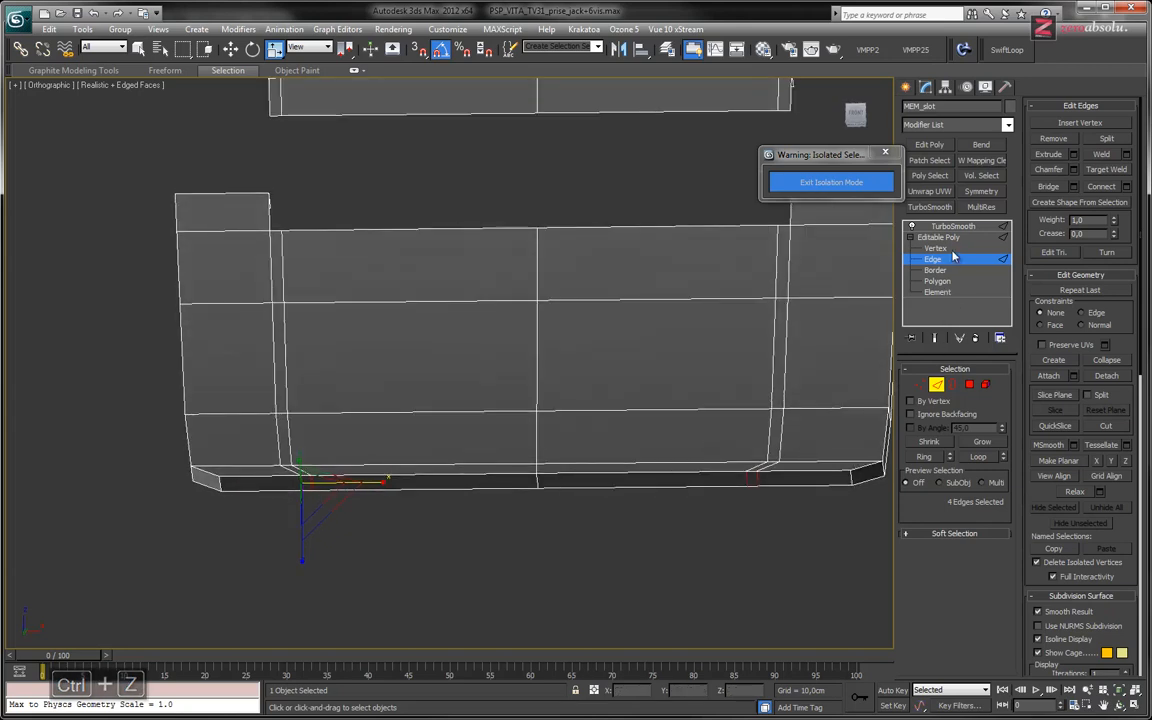
{"action": "left_click", "coordinate": [935, 248]}
{"action": "left_click_drag", "start_coordinate": [348, 514], "coordinate": [348, 512]}
{"action": "left_click_drag", "start_coordinate": [777, 510], "coordinate": [777, 510], "text": "ctrl"}
{"action": "left_click_drag", "start_coordinate": [600, 482], "coordinate": [611, 481]}
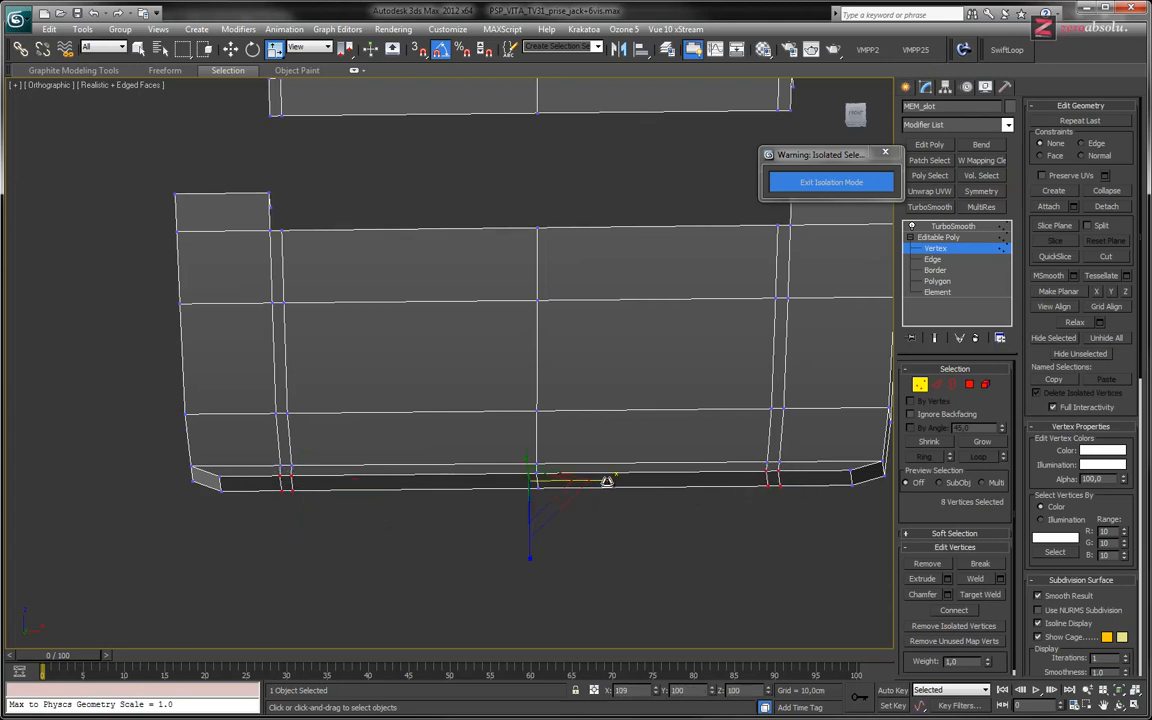
{"action": "key", "text": "w"}
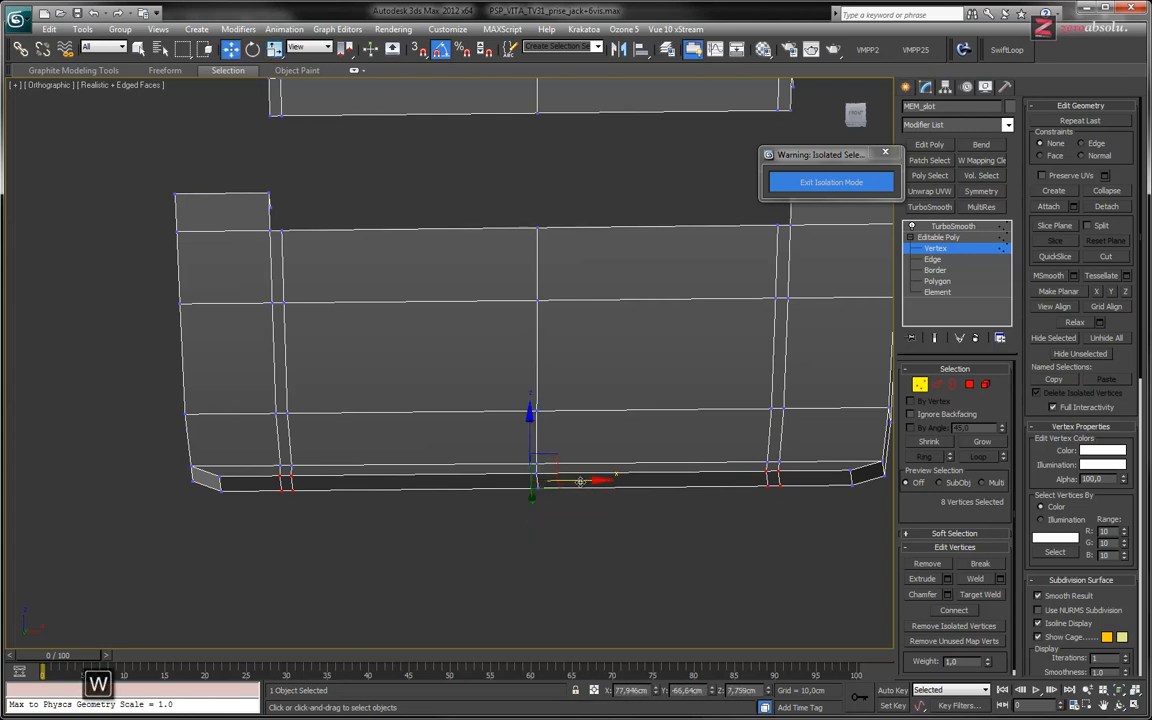
Insert a SwiftLoop edge loop around the cover's thickness, close to the front face.
{"action": "middle_click_drag", "start_coordinate": [575, 487], "coordinate": [596, 365], "text": "alt"}
{"action": "left_click", "coordinate": [1006, 50]}
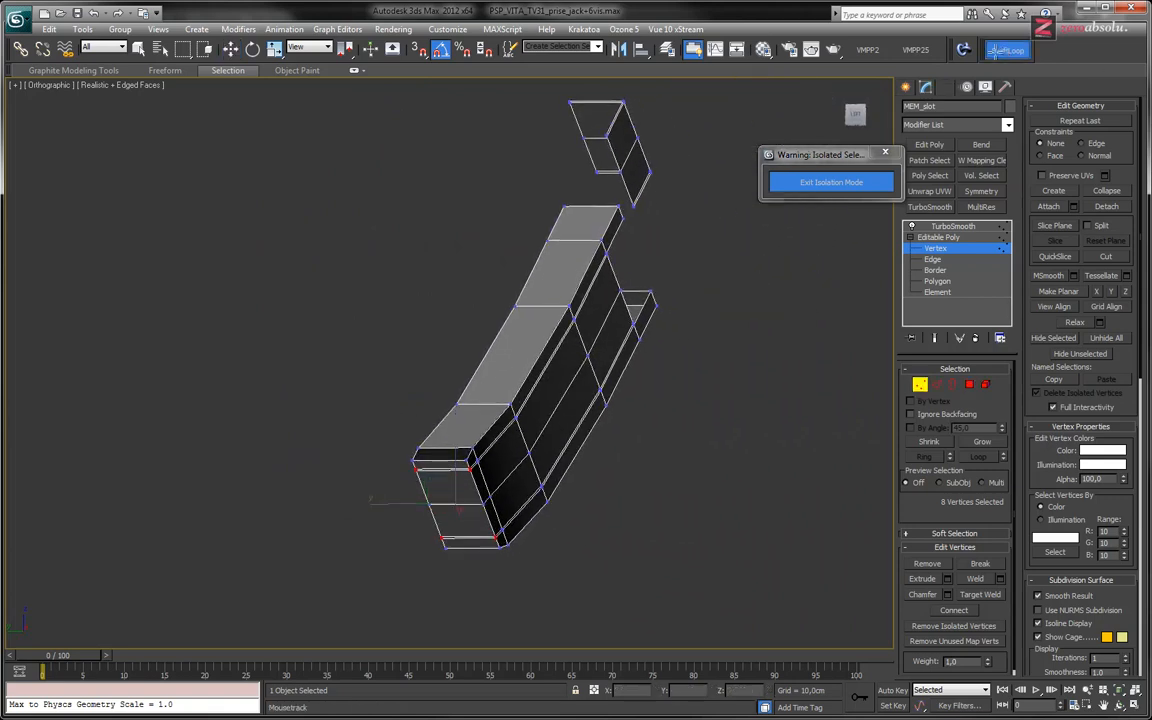
{"action": "left_click", "coordinate": [598, 238]}
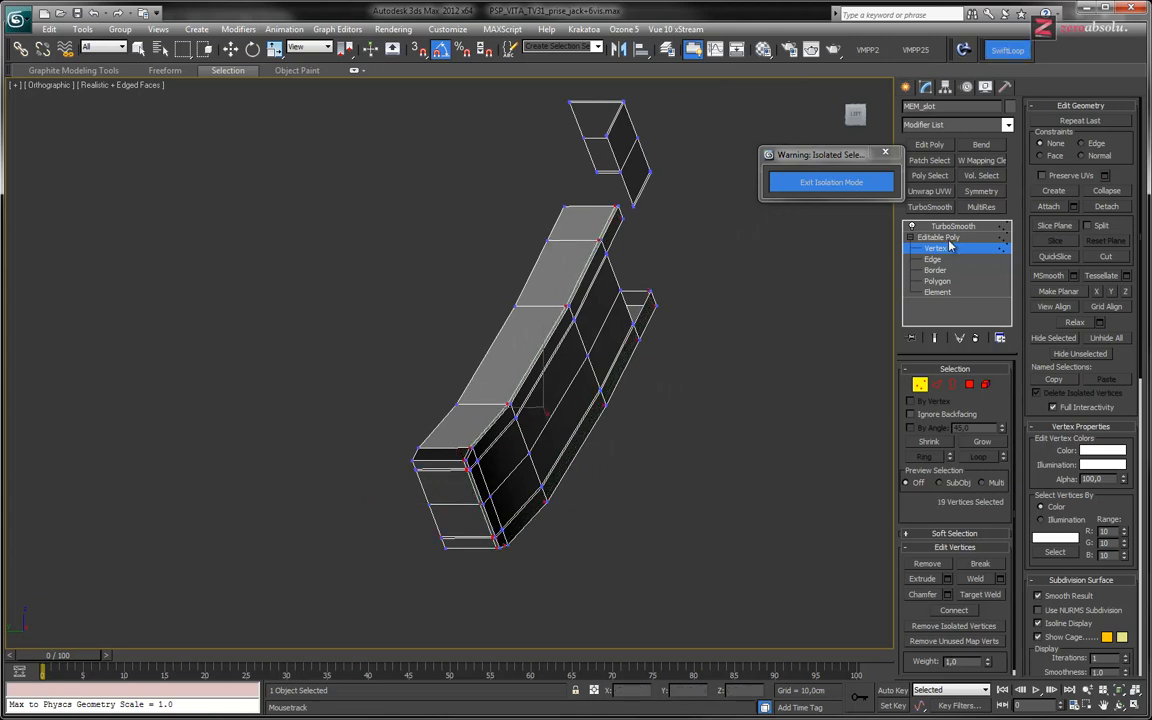
Examine the right notch corner as smoothed mesh and as cage, and select the vertex at its inner corner.
{"action": "left_click", "coordinate": [936, 337]}
{"action": "middle_click_drag", "start_coordinate": [750, 312], "coordinate": [611, 320], "text": "alt"}
{"action": "scroll", "coordinate": [633, 307], "scroll_direction": "up", "scroll_amount": 3}
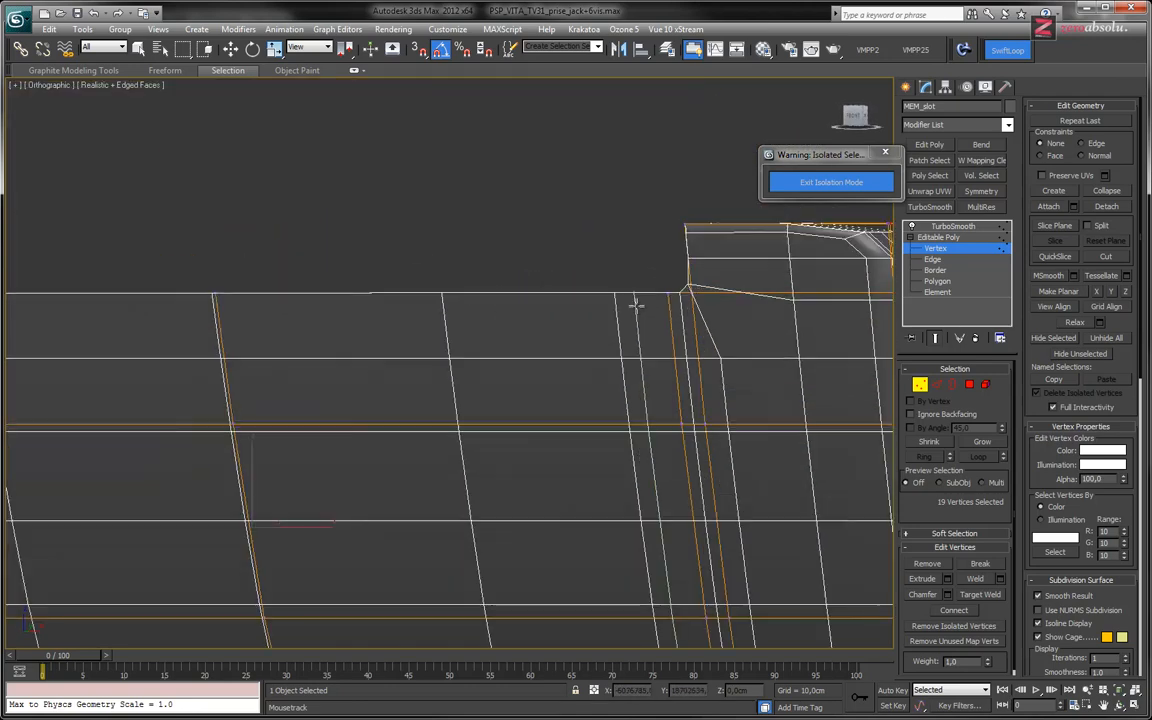
{"action": "left_click", "coordinate": [951, 250]}
{"action": "left_click", "coordinate": [951, 250]}
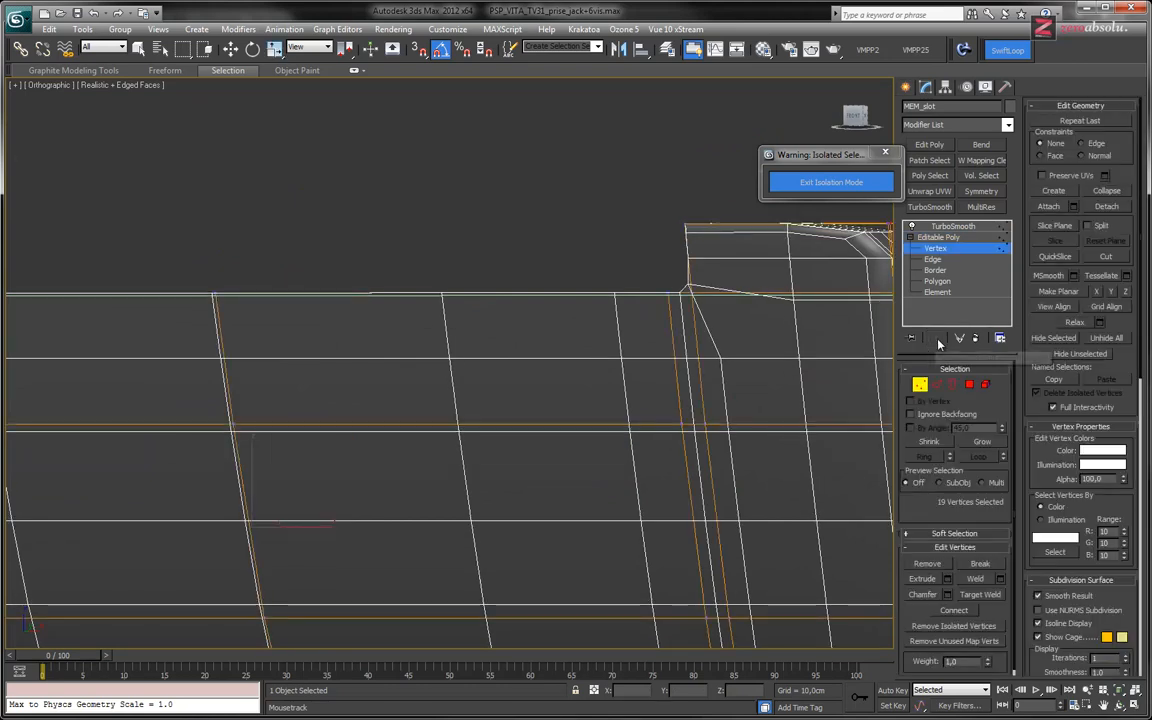
{"action": "scroll", "coordinate": [679, 300], "scroll_direction": "up", "scroll_amount": 3}
{"action": "key", "text": "w"}
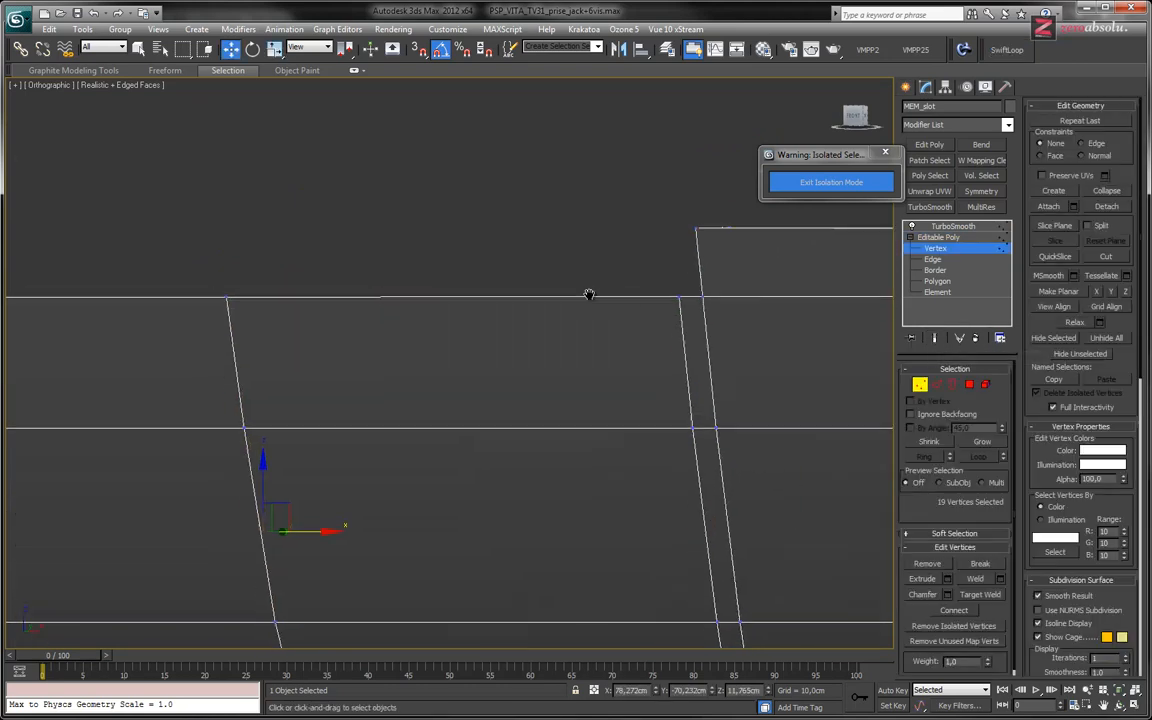
{"action": "middle_click_drag", "start_coordinate": [720, 298], "coordinate": [617, 296]}
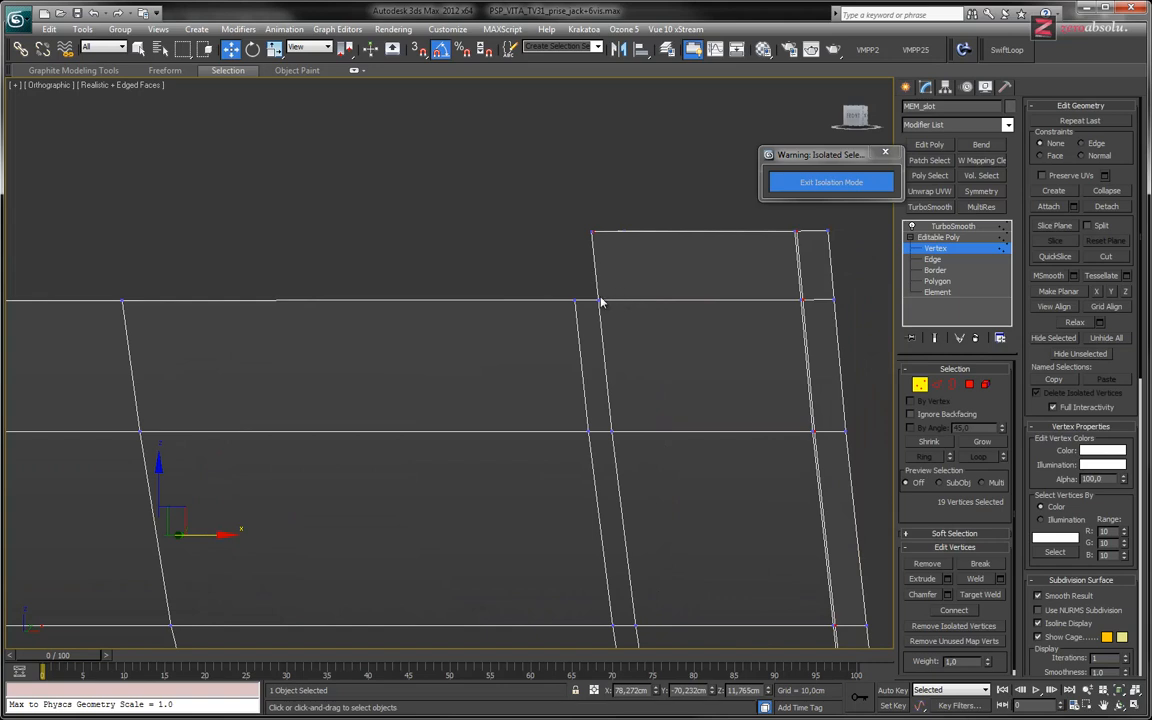
{"action": "left_click", "coordinate": [594, 297]}
{"action": "mouse_move", "coordinate": [617, 312]}
{"action": "middle_mouse_down", "text": "alt"}
{"action": "mouse_move", "coordinate": [653, 301]}
{"action": "mouse_move", "coordinate": [626, 300]}
{"action": "middle_mouse_up", "text": "alt"}
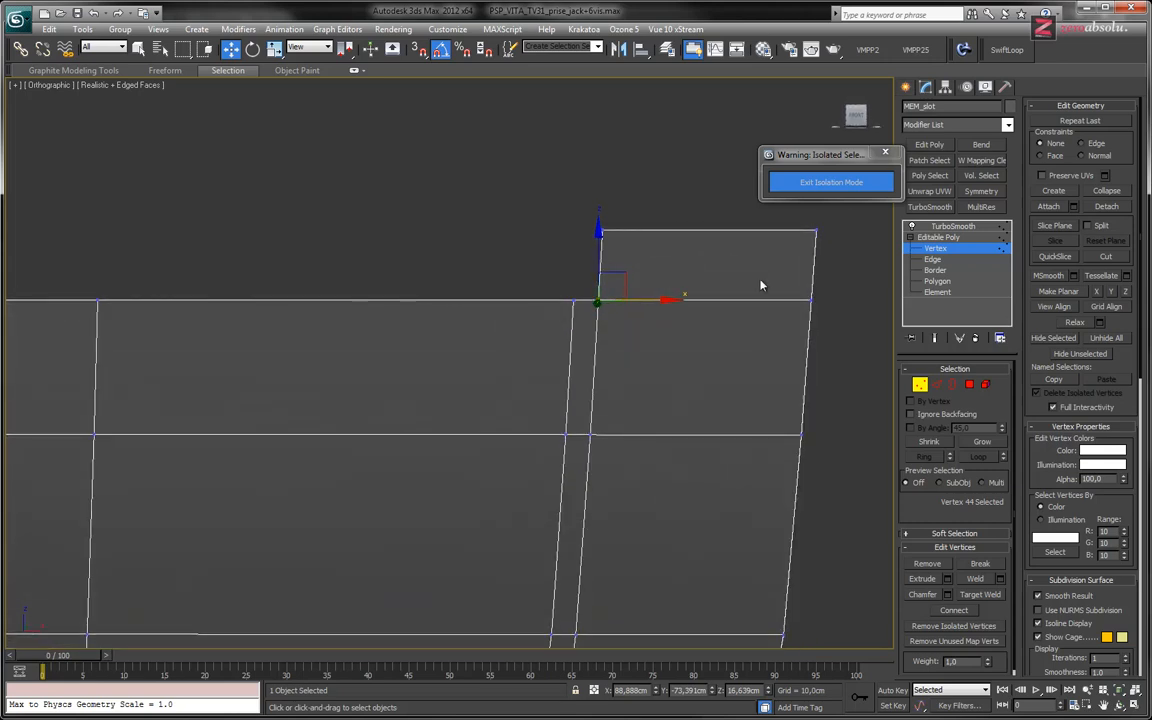
Show the smoothed result and set TurboSmooth to 2 iterations with Isoline Display enabled.
{"action": "left_click", "coordinate": [934, 338]}
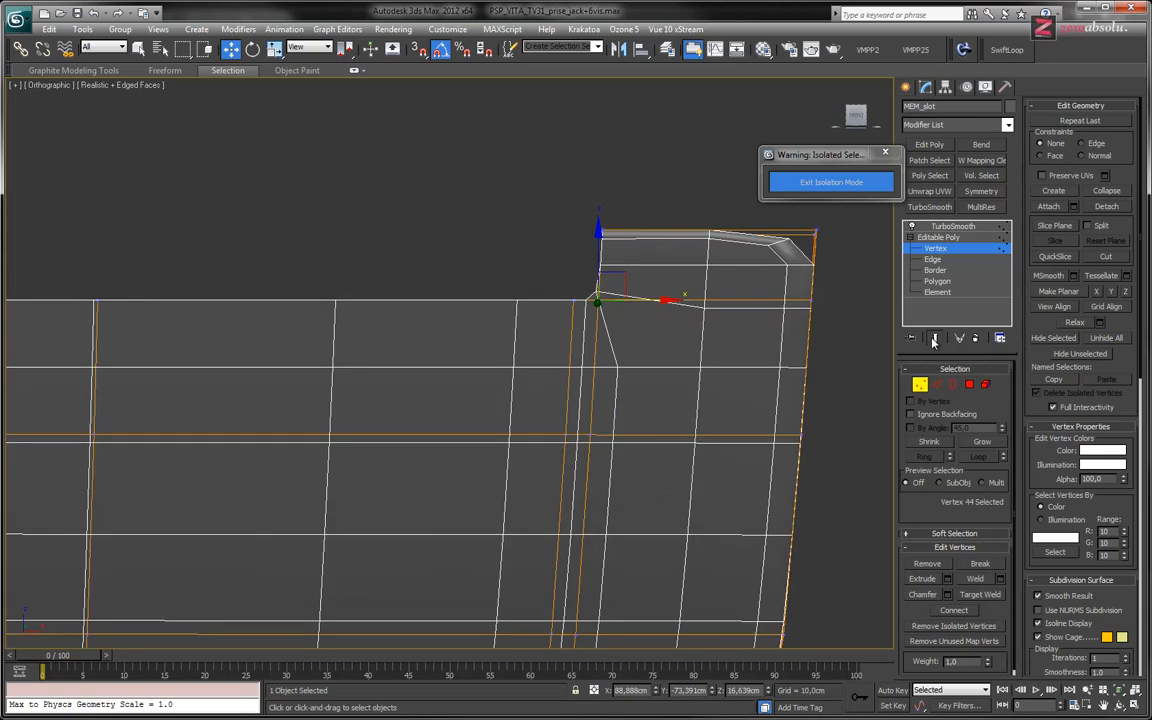
{"action": "middle_click_drag", "start_coordinate": [609, 303], "coordinate": [615, 277], "text": "alt"}
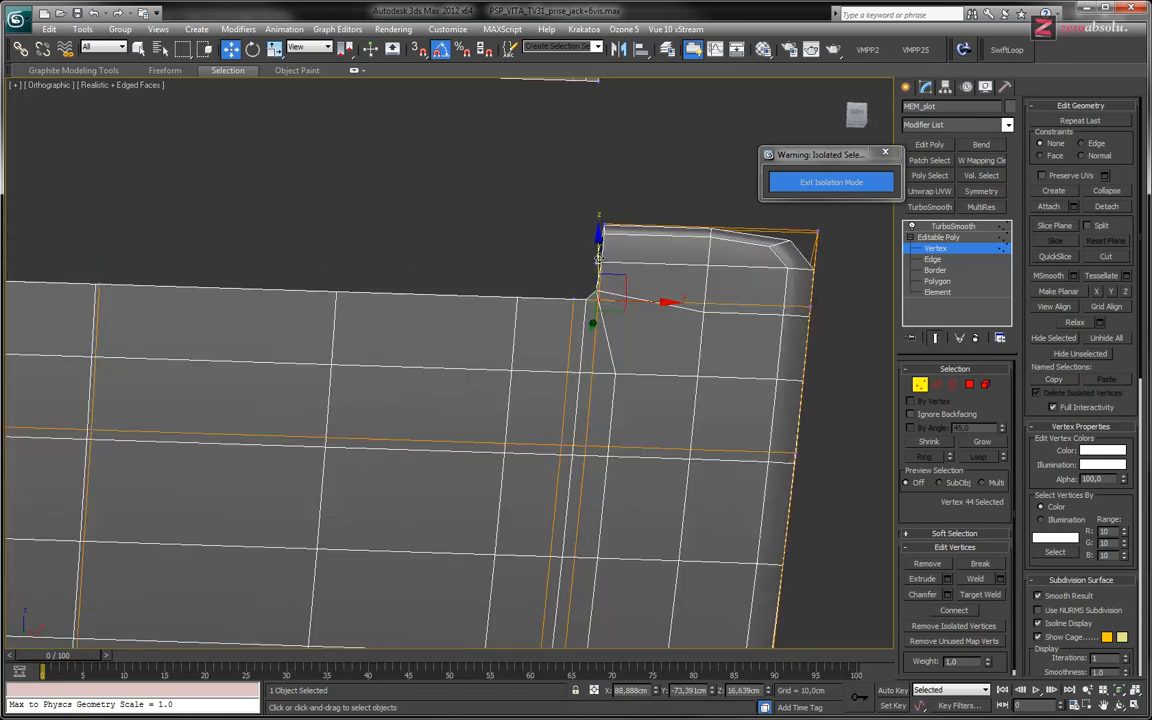
{"action": "left_click", "coordinate": [962, 226]}
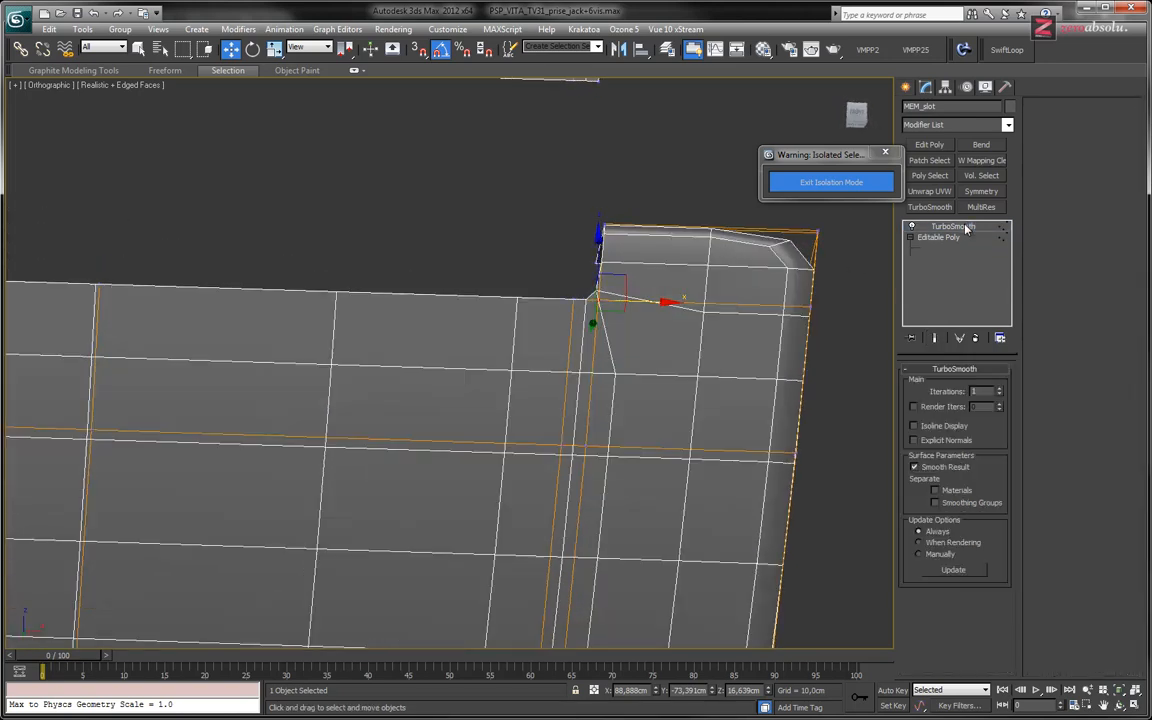
{"action": "left_click", "coordinate": [998, 389]}
{"action": "left_click", "coordinate": [926, 431]}
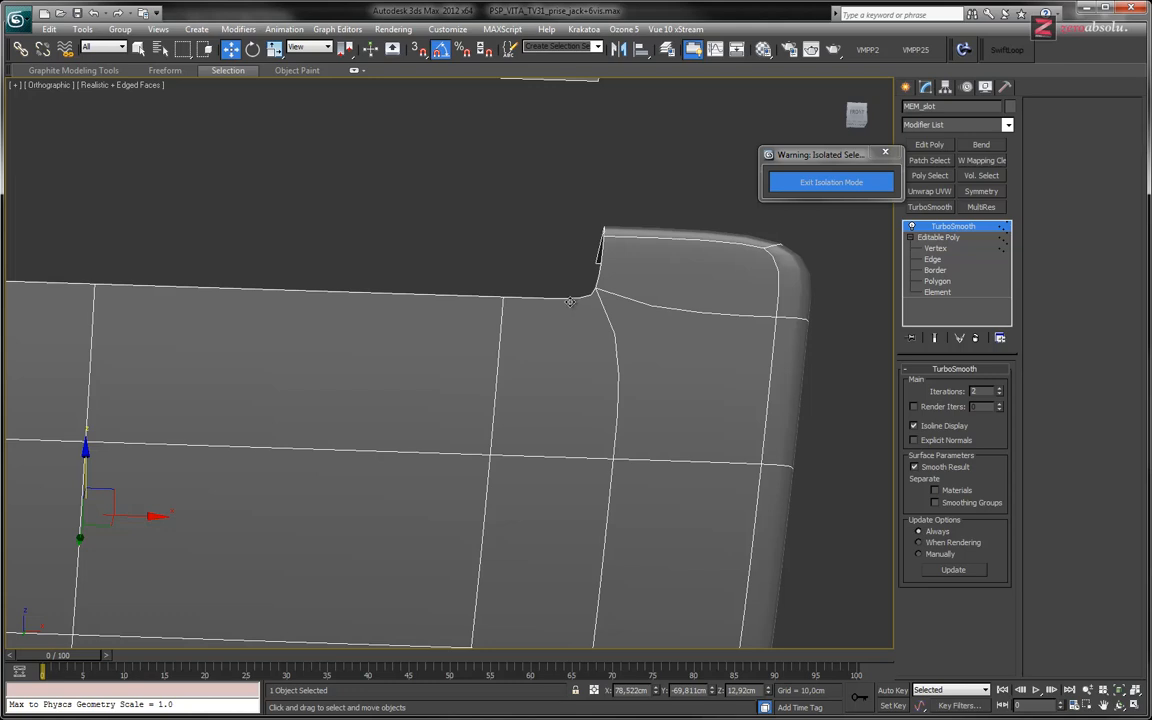
Examine the cover's left notch corner at vertex level and compare its rounding with the underside reference photo in the Pale Moon browser.
{"action": "left_click", "coordinate": [955, 248]}
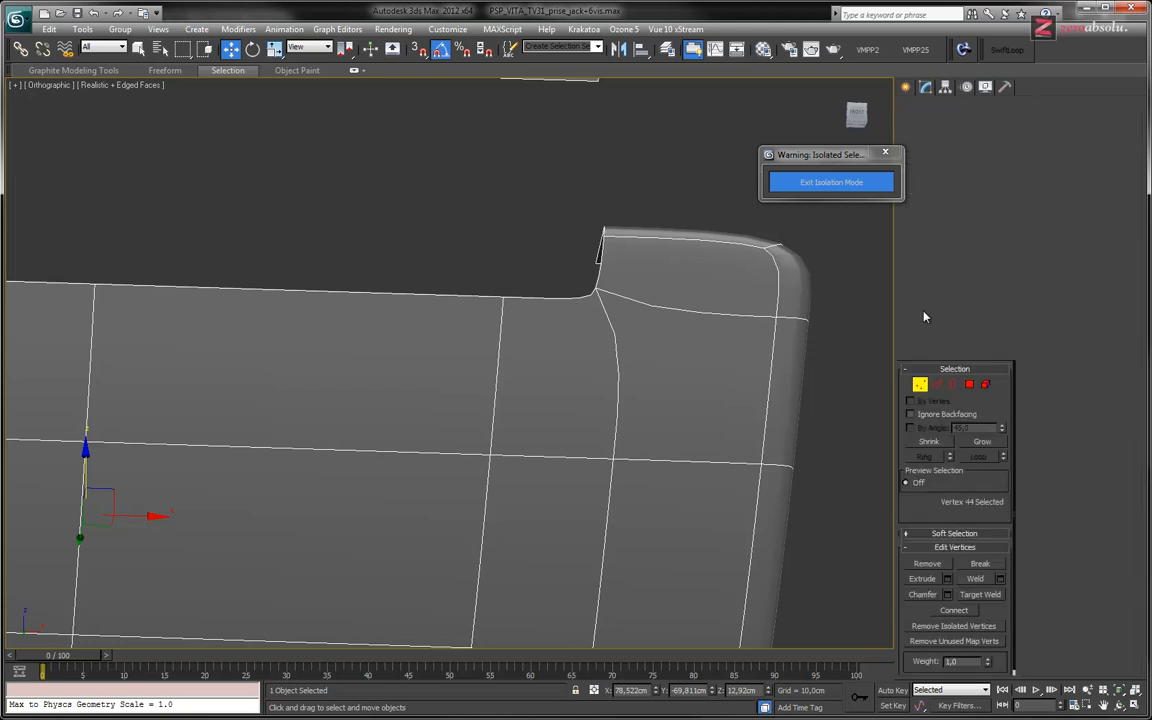
{"action": "middle_click_drag", "start_coordinate": [475, 263], "coordinate": [773, 246]}
{"action": "middle_click_drag", "start_coordinate": [275, 256], "coordinate": [697, 289]}
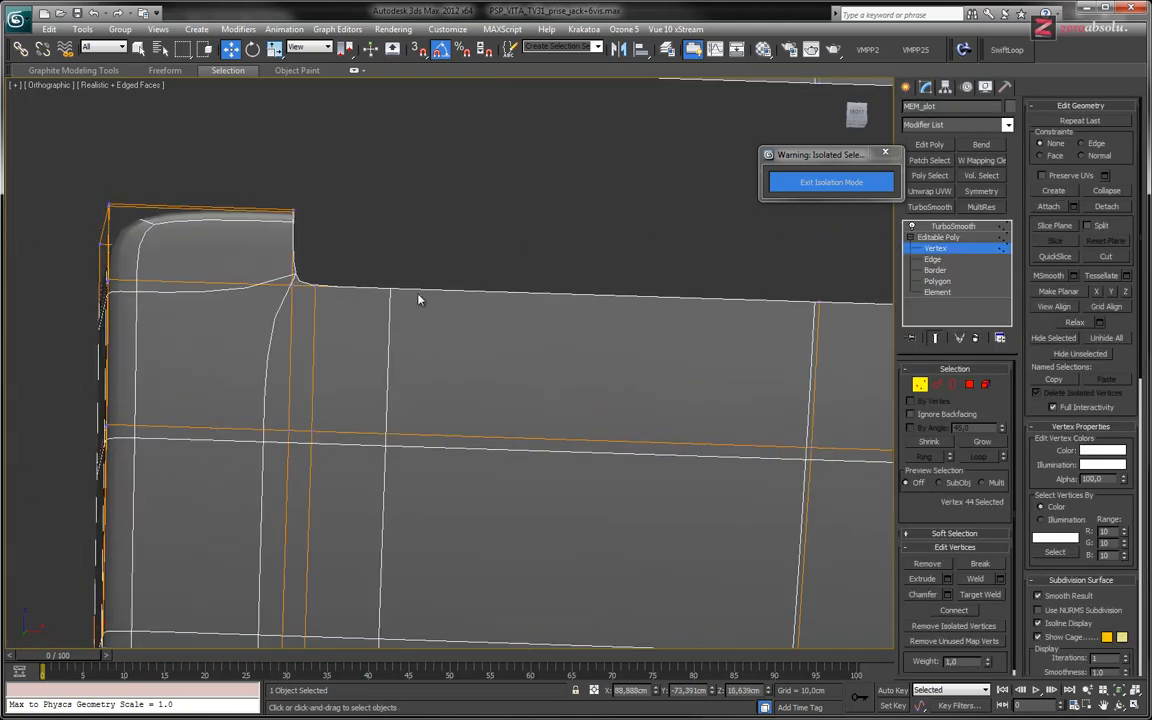
{"action": "middle_click_drag", "start_coordinate": [297, 265], "coordinate": [319, 274], "text": "alt"}
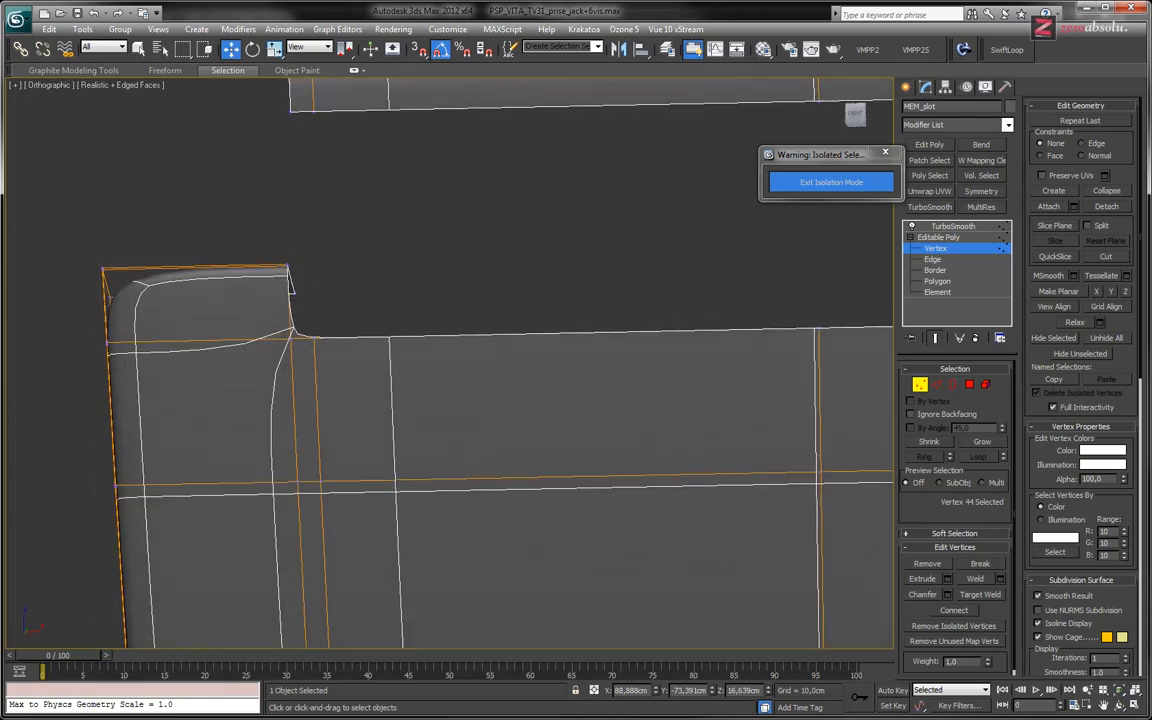
{"action": "key", "text": "alt+Tab"}
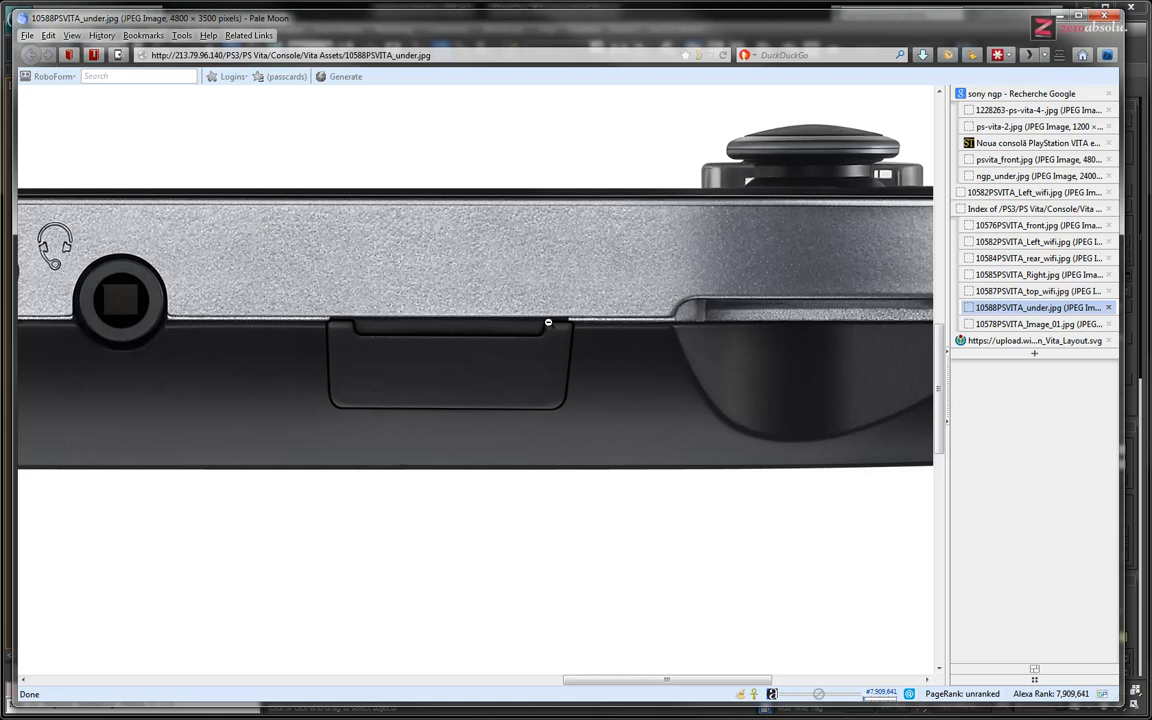
{"action": "scroll", "coordinate": [561, 325], "scroll_direction": "up", "scroll_amount": 2, "text": "ctrl"}
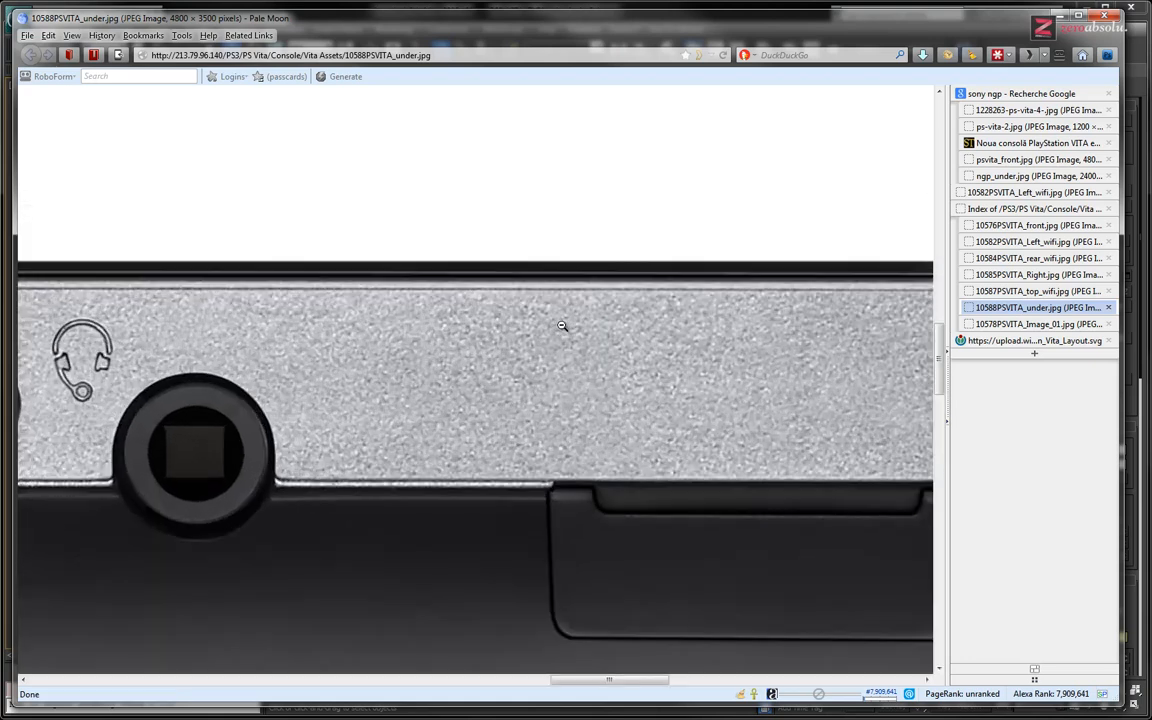
{"action": "left_click_drag", "start_coordinate": [940, 362], "coordinate": [940, 375]}
{"action": "left_click_drag", "start_coordinate": [622, 684], "coordinate": [665, 684]}
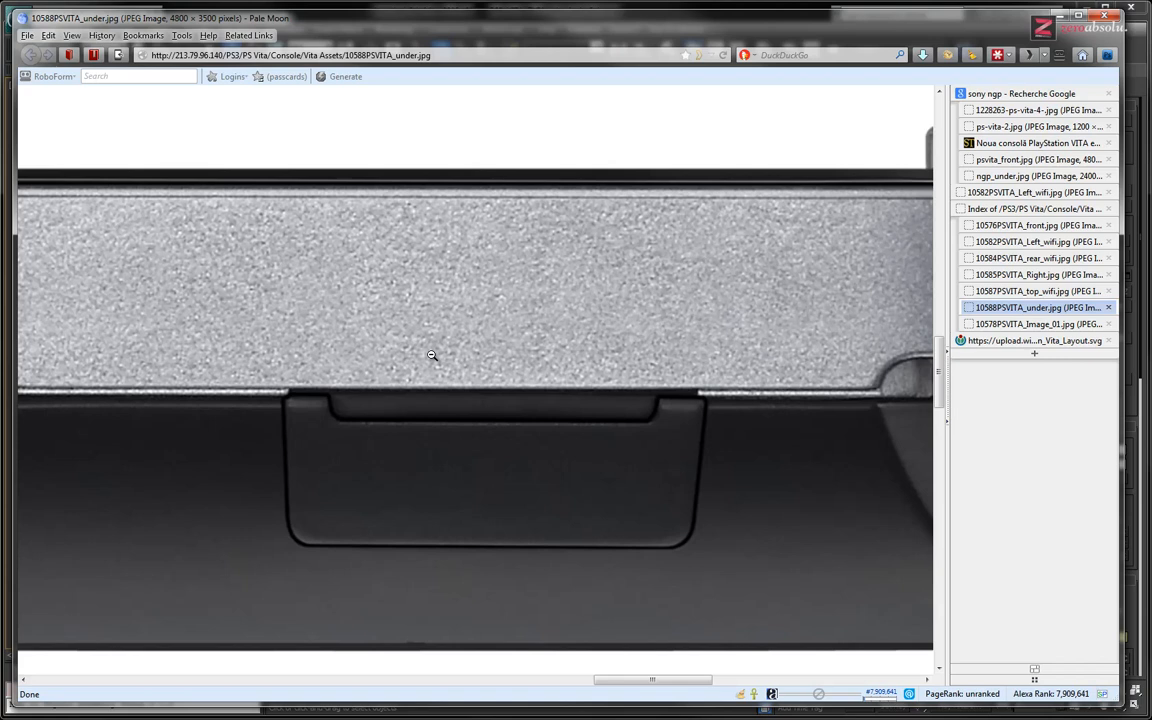
{"action": "key", "text": "alt+Tab"}
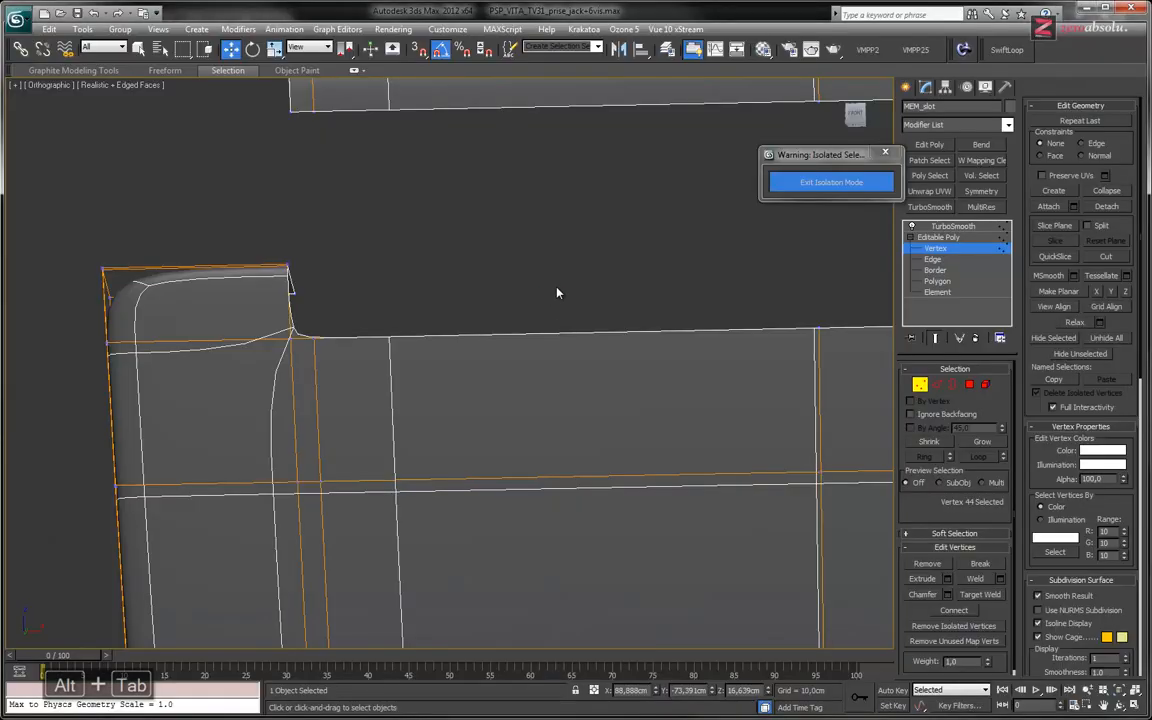
Try to move and scale the four inner corner vertices of both notch corners along X.
{"action": "scroll", "coordinate": [424, 301], "scroll_direction": "down", "scroll_amount": 5}
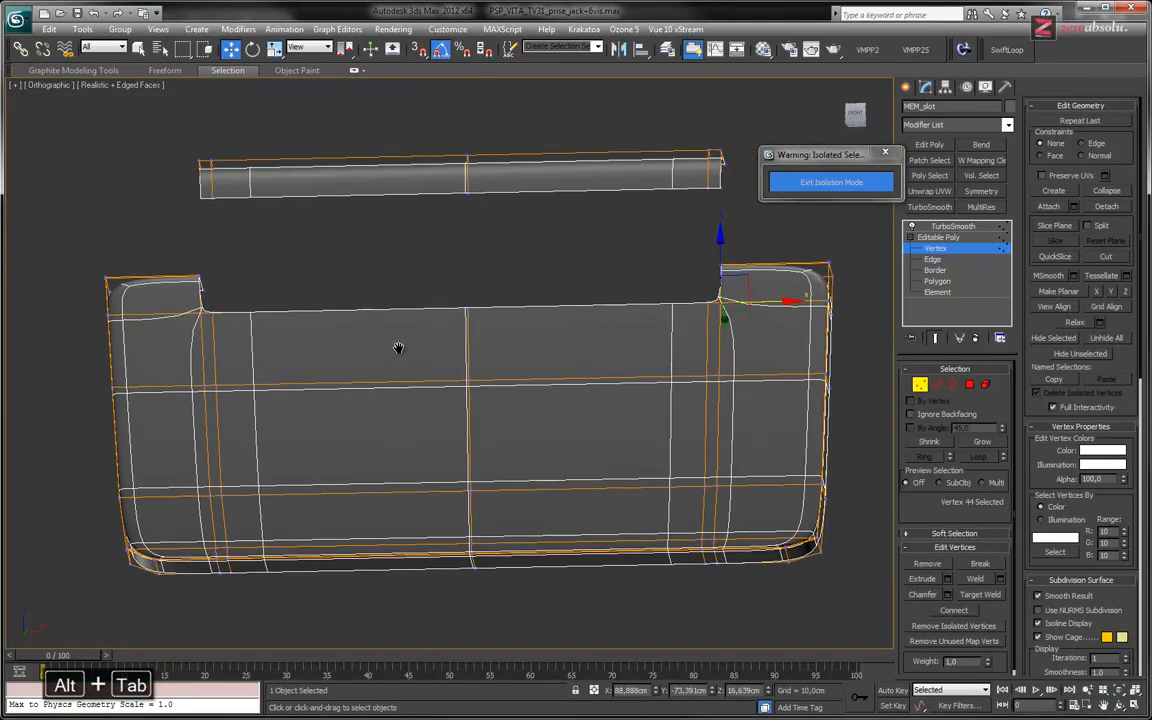
{"action": "left_click_drag", "start_coordinate": [170, 270], "coordinate": [240, 334]}
{"action": "left_click_drag", "start_coordinate": [687, 293], "coordinate": [752, 333], "text": "ctrl"}
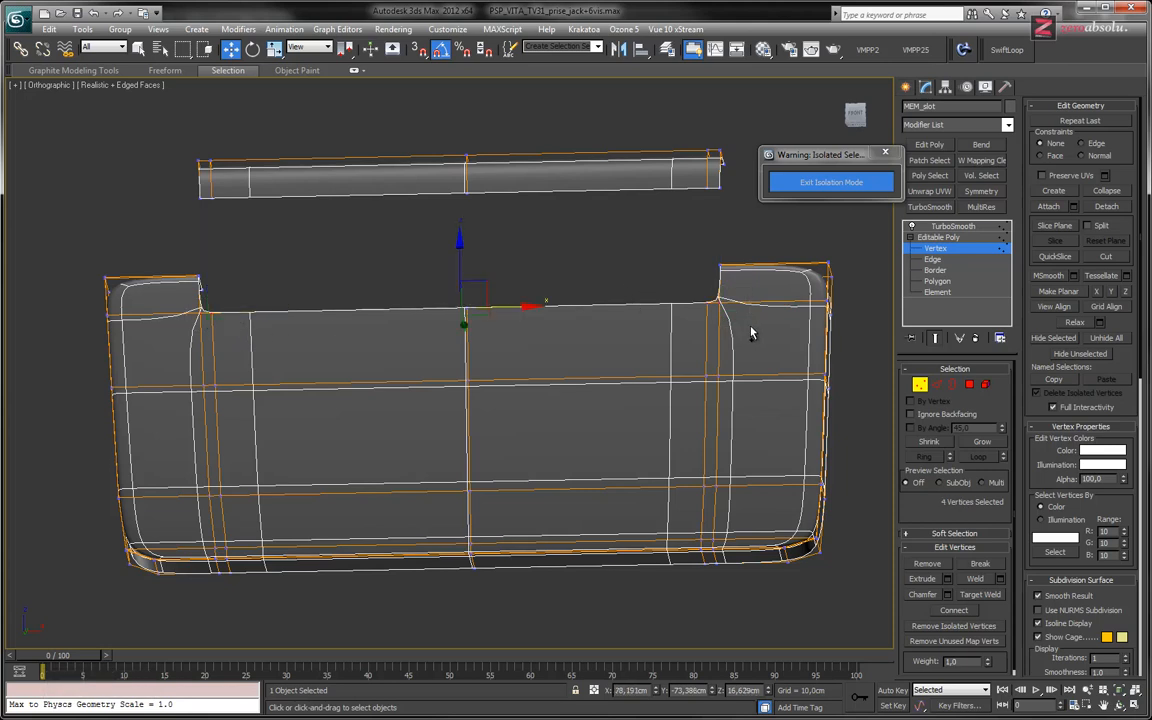
{"action": "left_click_drag", "start_coordinate": [524, 307], "coordinate": [520, 306]}
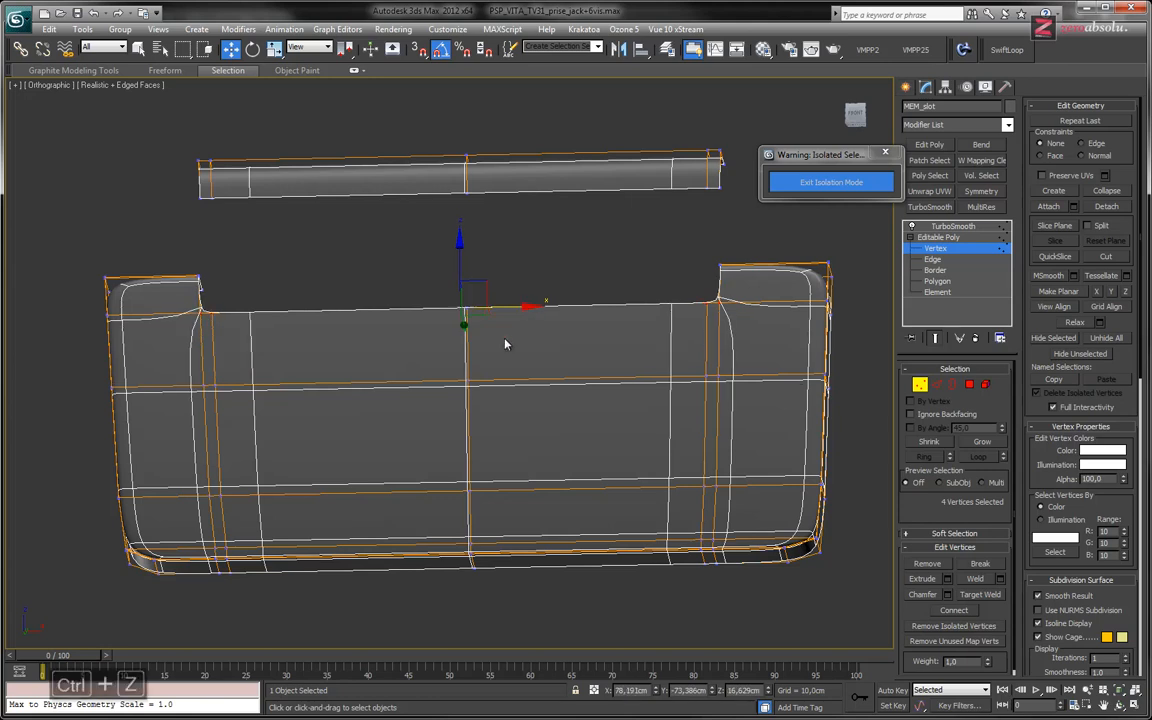
{"action": "key", "text": "r"}
{"action": "left_click_drag", "start_coordinate": [532, 306], "coordinate": [532, 307]}
{"action": "key", "text": "ctrl+z"}
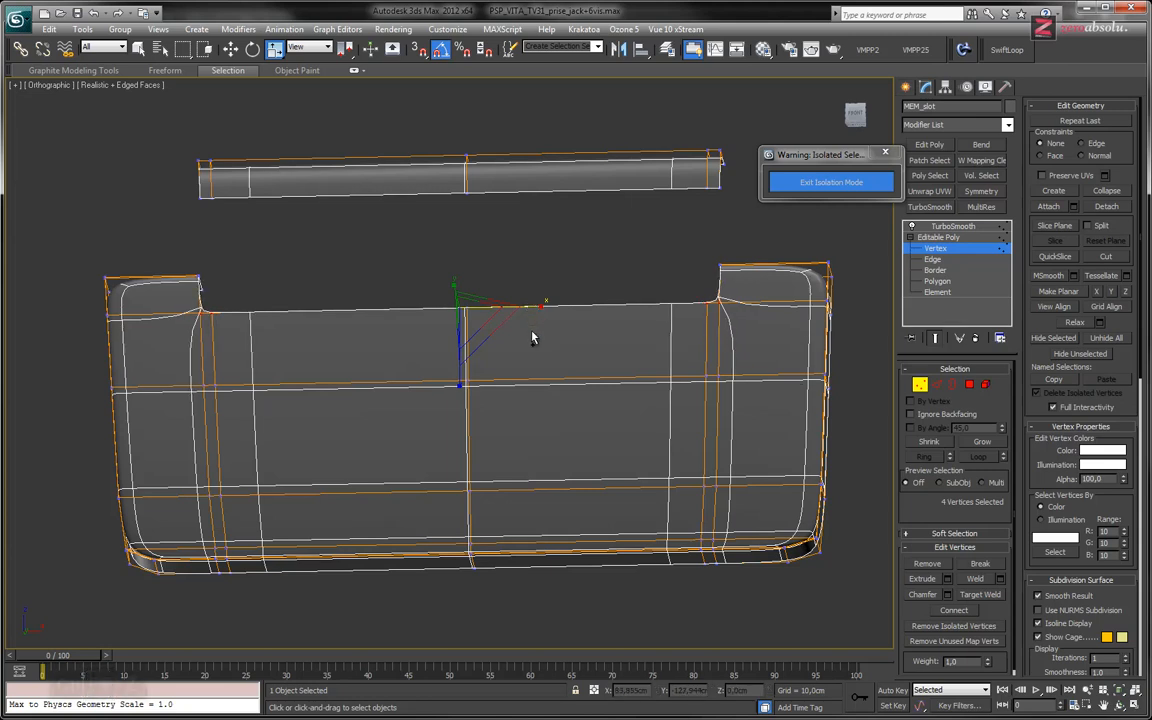
Move the two support vertices beside the left notch corner, and the two beside the right one, slightly along X.
{"action": "middle_click_drag", "start_coordinate": [470, 332], "coordinate": [521, 346]}
{"action": "scroll", "coordinate": [283, 335], "scroll_direction": "up", "scroll_amount": 5}
{"action": "left_click_drag", "start_coordinate": [168, 298], "coordinate": [289, 359]}
{"action": "key", "text": "w"}
{"action": "left_click_drag", "start_coordinate": [261, 318], "coordinate": [272, 318]}
{"action": "middle_click_drag", "start_coordinate": [524, 417], "coordinate": [270, 408]}
{"action": "middle_click_drag", "start_coordinate": [732, 433], "coordinate": [400, 426]}
{"action": "middle_click_drag", "start_coordinate": [742, 433], "coordinate": [331, 432]}
{"action": "left_click_drag", "start_coordinate": [569, 243], "coordinate": [676, 268]}
{"action": "scroll", "coordinate": [474, 352], "scroll_direction": "down", "scroll_amount": 5}
{"action": "middle_click_drag", "start_coordinate": [391, 356], "coordinate": [495, 376]}
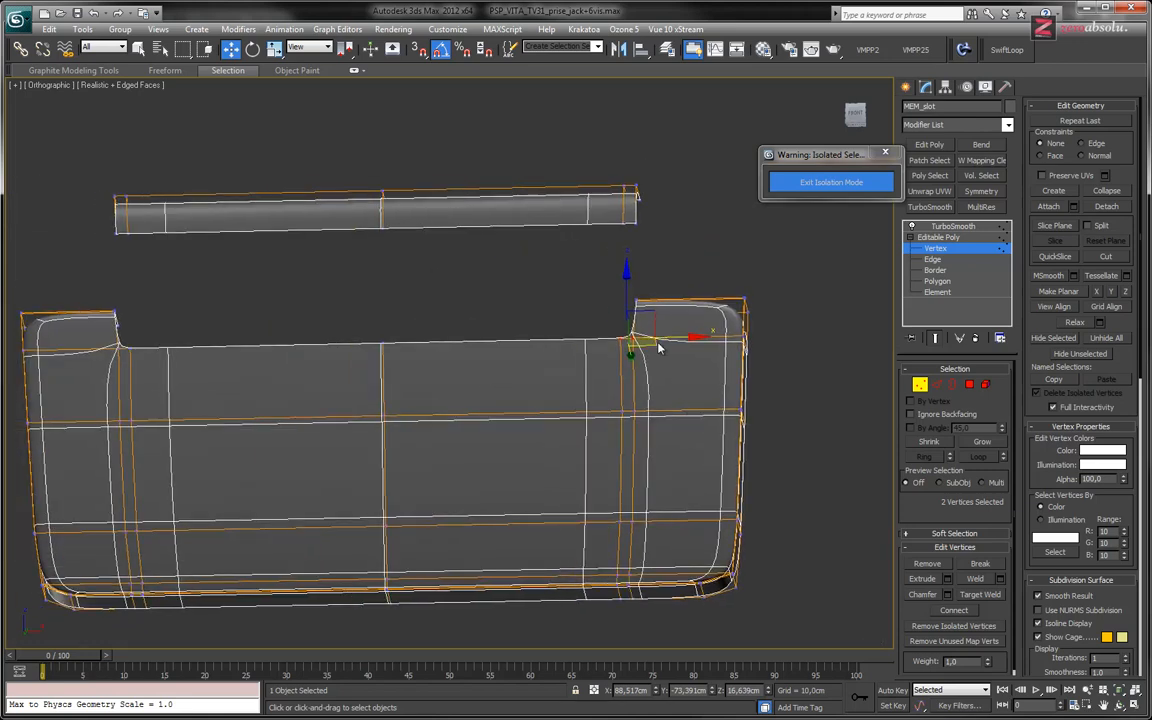
Insert a vertical SwiftLoop edge loop through each of the cover's side tabs, near the right and left outer ends.
{"action": "middle_click_drag", "start_coordinate": [713, 329], "coordinate": [708, 362], "text": "alt"}
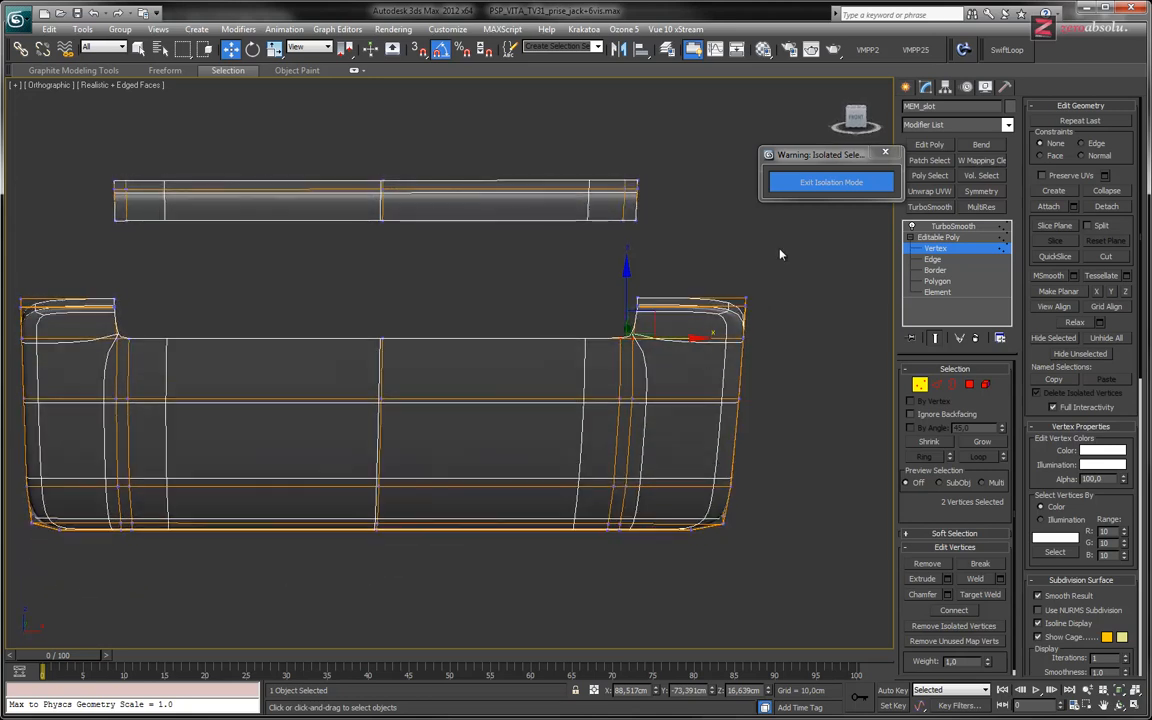
{"action": "left_click", "coordinate": [1007, 49]}
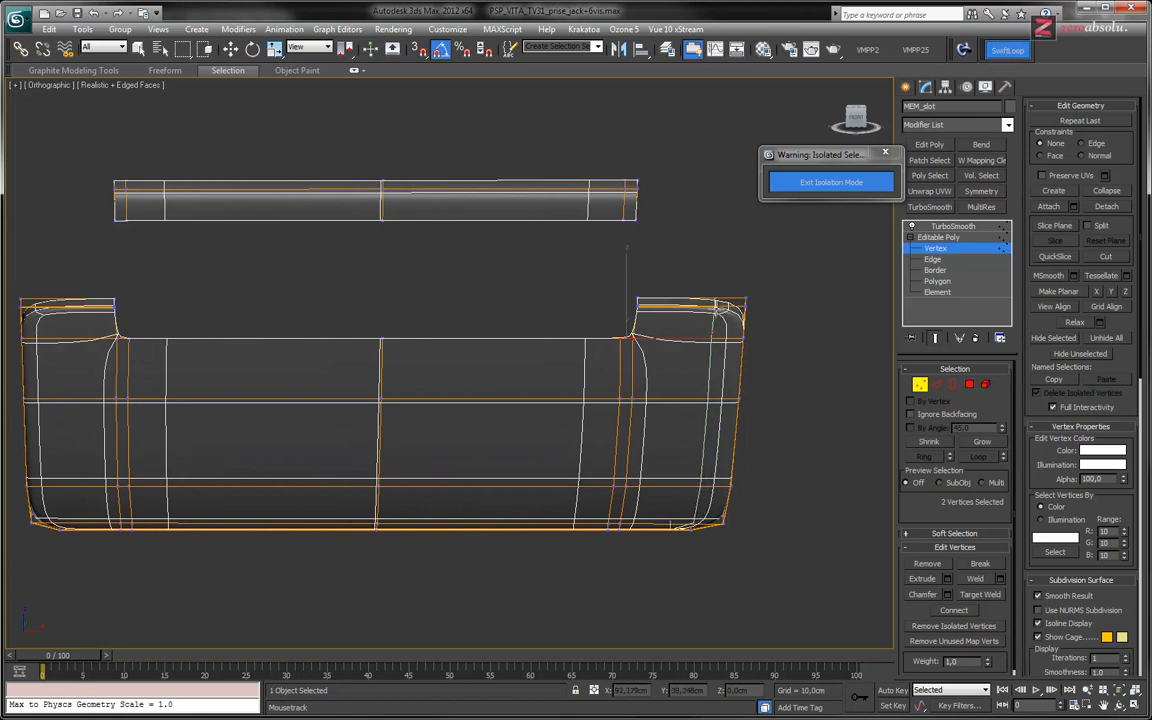
{"action": "scroll", "coordinate": [570, 327], "scroll_direction": "up", "scroll_amount": 8}
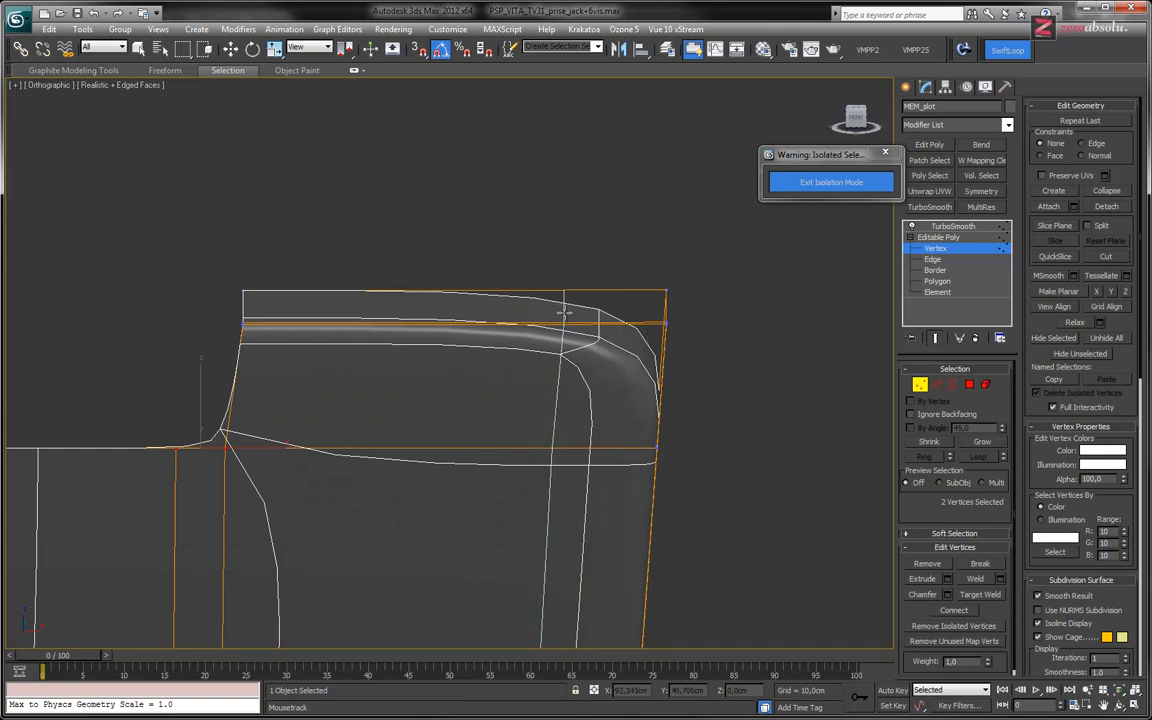
{"action": "left_click", "coordinate": [561, 314]}
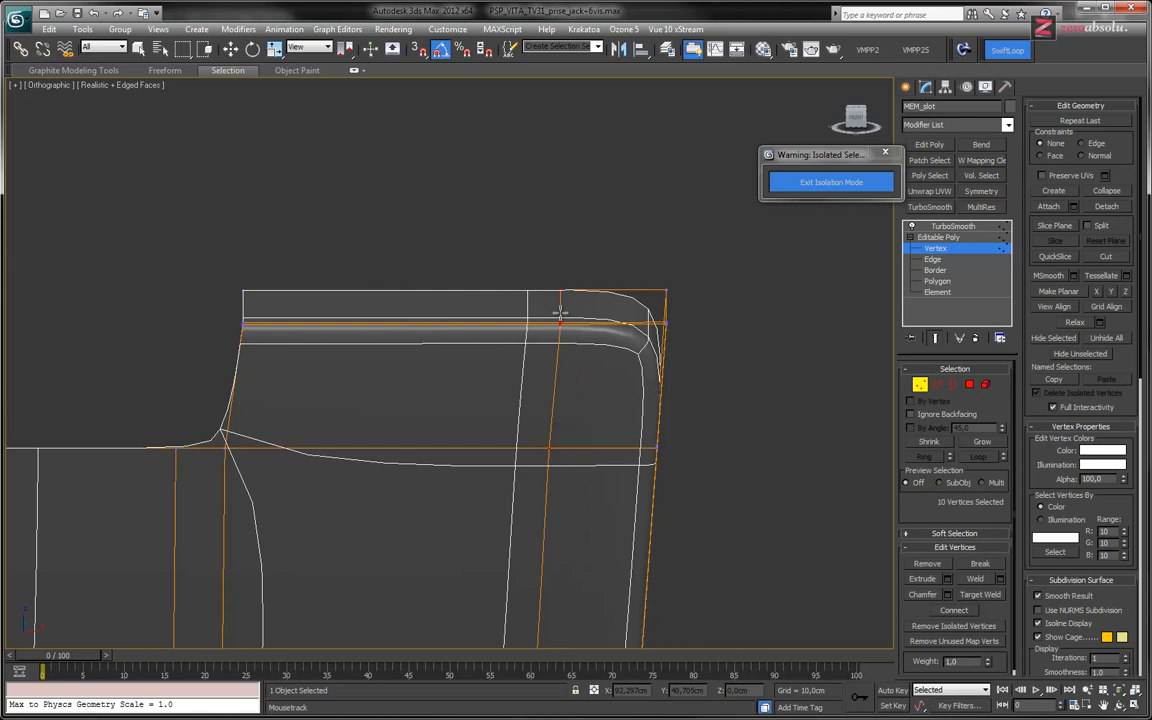
{"action": "middle_click_drag", "start_coordinate": [345, 331], "coordinate": [600, 267]}
{"action": "scroll", "coordinate": [599, 270], "scroll_direction": "down", "scroll_amount": 5}
{"action": "middle_click_drag", "start_coordinate": [341, 321], "coordinate": [787, 347]}
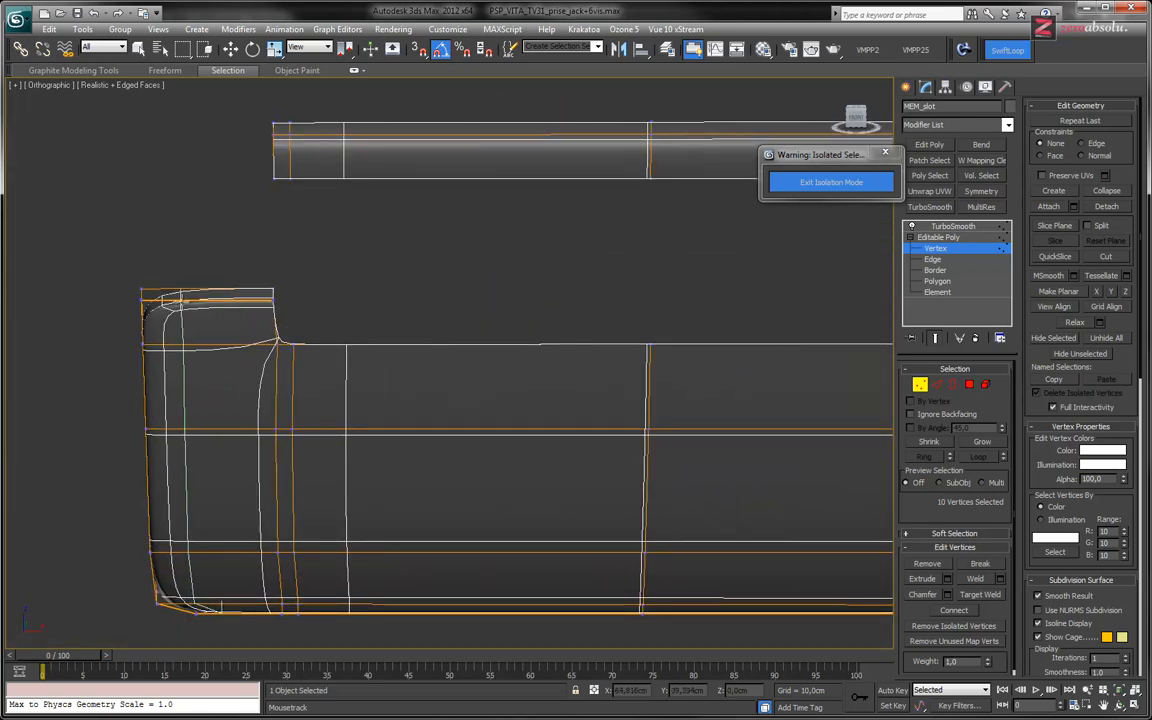
{"action": "middle_click_drag", "start_coordinate": [568, 368], "coordinate": [379, 393], "text": "alt"}
{"action": "middle_click_drag", "start_coordinate": [379, 393], "coordinate": [495, 343]}
{"action": "scroll", "coordinate": [368, 356], "scroll_direction": "up", "scroll_amount": 3}
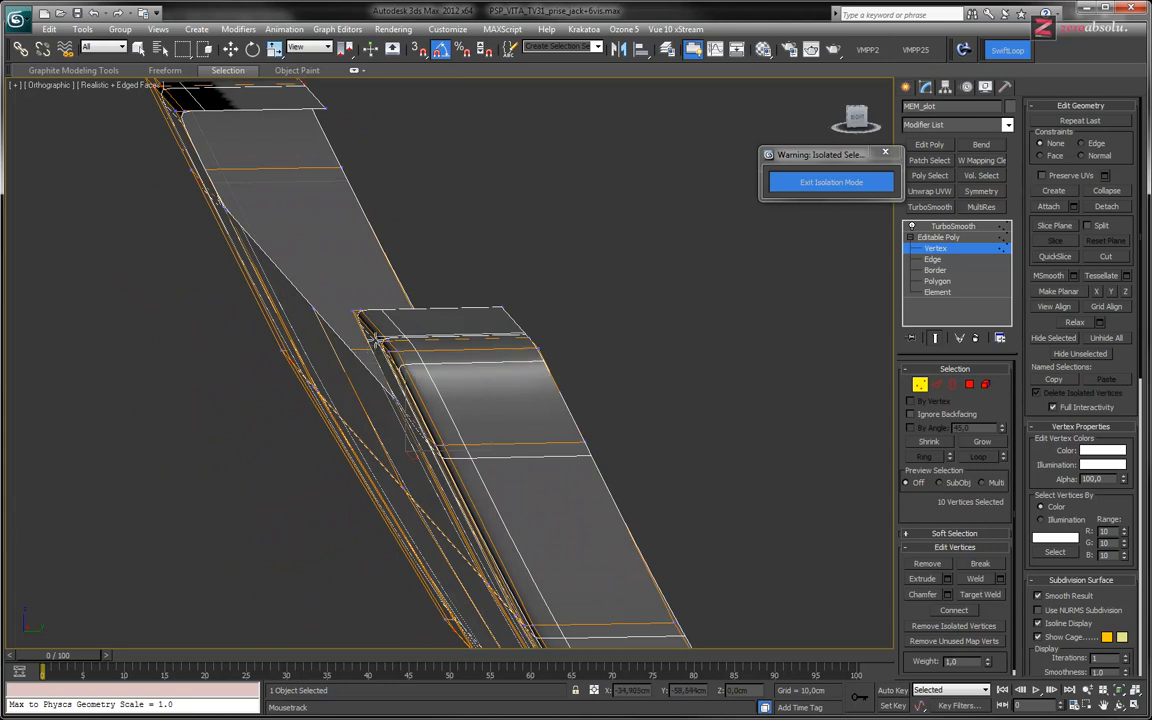
{"action": "key", "text": "w"}
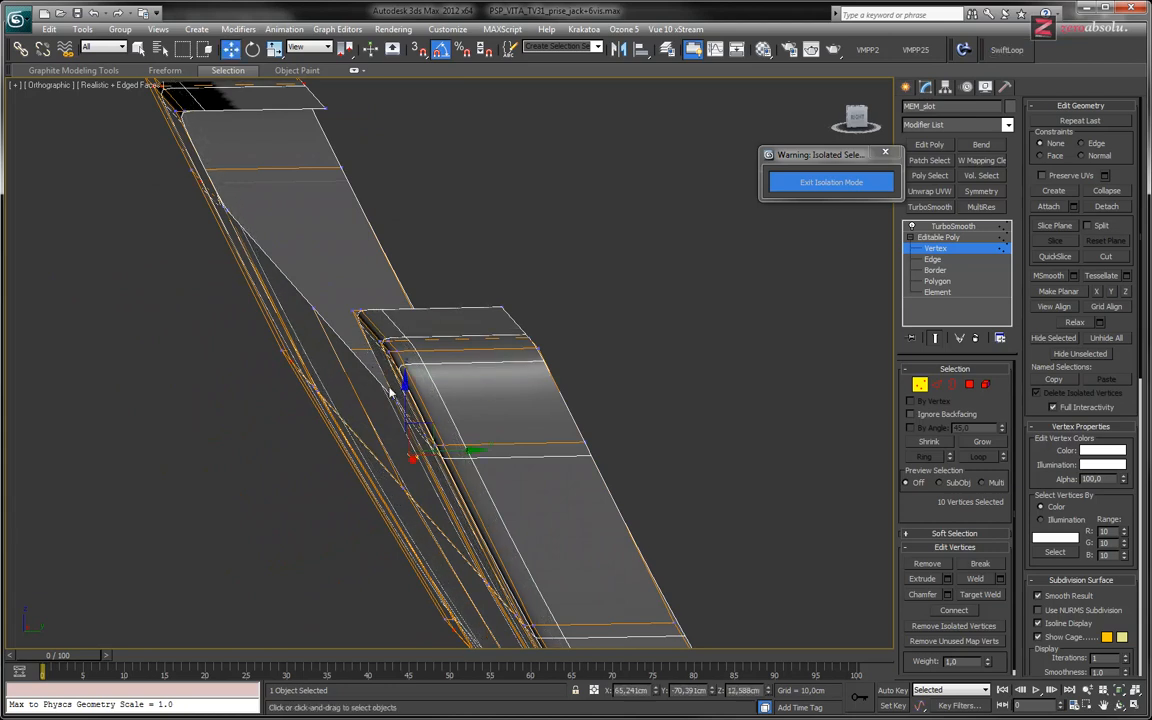
Hide the smoothed result and select the two front edges on top of the right tab.
{"action": "middle_click_drag", "start_coordinate": [359, 319], "coordinate": [419, 386], "text": "alt"}
{"action": "middle_click_drag", "start_coordinate": [487, 470], "coordinate": [310, 118]}
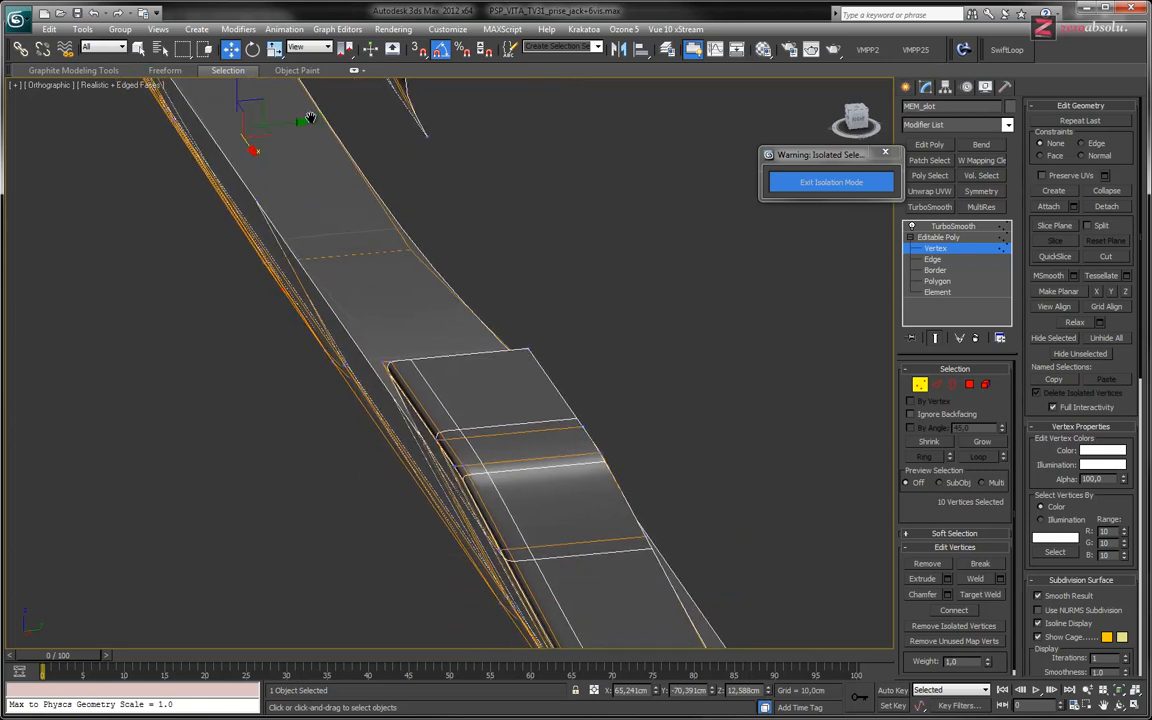
{"action": "key", "text": "2"}
{"action": "left_click", "coordinate": [433, 423]}
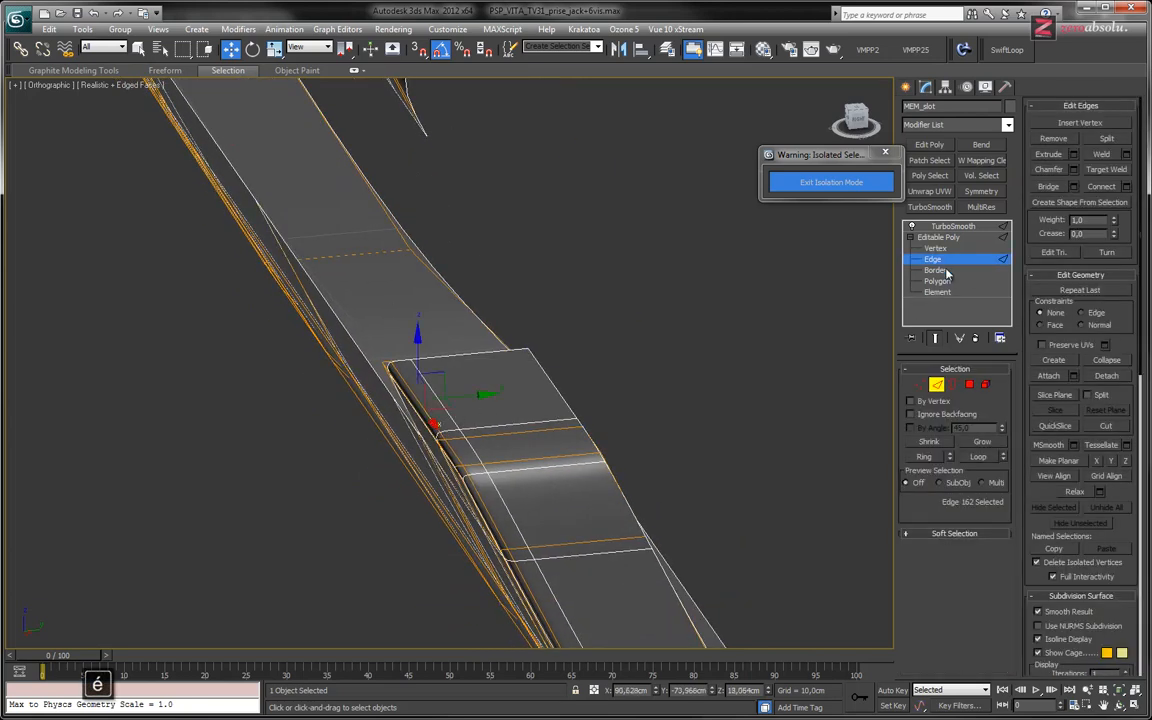
{"action": "left_click", "coordinate": [935, 338]}
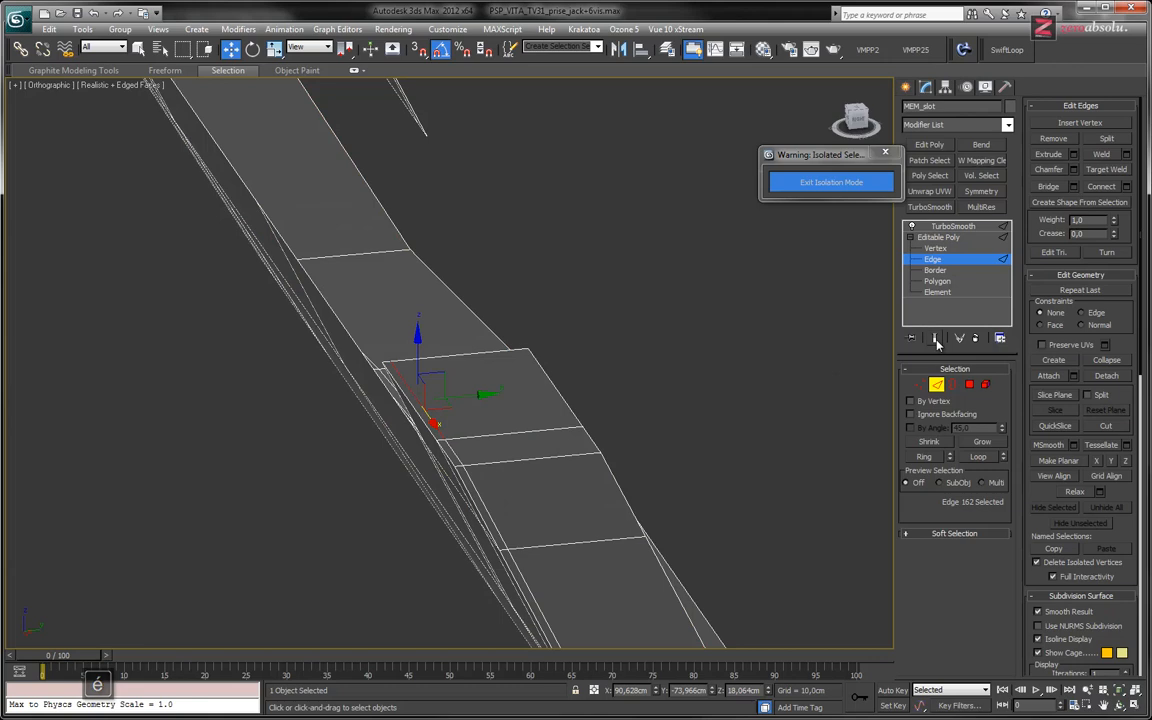
{"action": "left_click", "coordinate": [455, 457], "text": "ctrl"}
Try to shift the right tab's two front top edges backward along Y.
{"action": "middle_click_drag", "start_coordinate": [476, 420], "coordinate": [486, 412], "text": "alt"}
{"action": "left_click_drag", "start_coordinate": [486, 412], "coordinate": [519, 399], "text": "shift"}
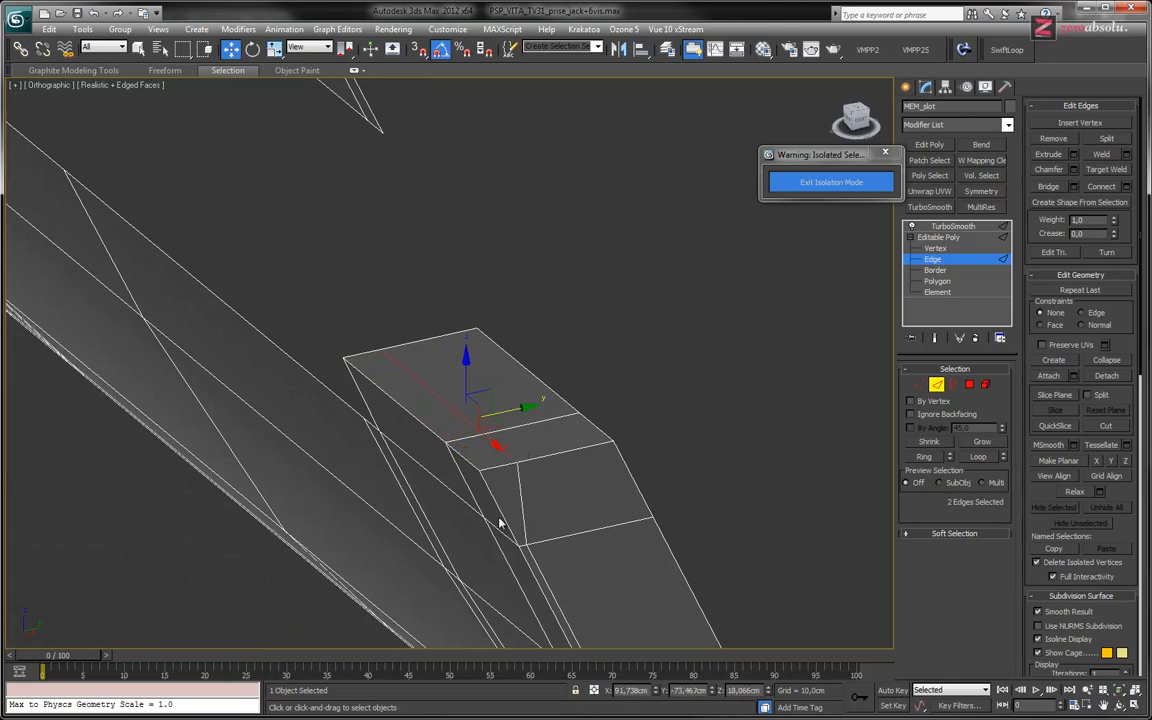
{"action": "key", "text": "ctrl+z"}
Add the two matching front top edges of the left tab to the edge selection.
{"action": "mouse_move", "coordinate": [218, 210]}
{"action": "middle_mouse_down"}
{"action": "mouse_move", "coordinate": [524, 435]}
{"action": "mouse_move", "coordinate": [421, 409]}
{"action": "middle_mouse_up"}
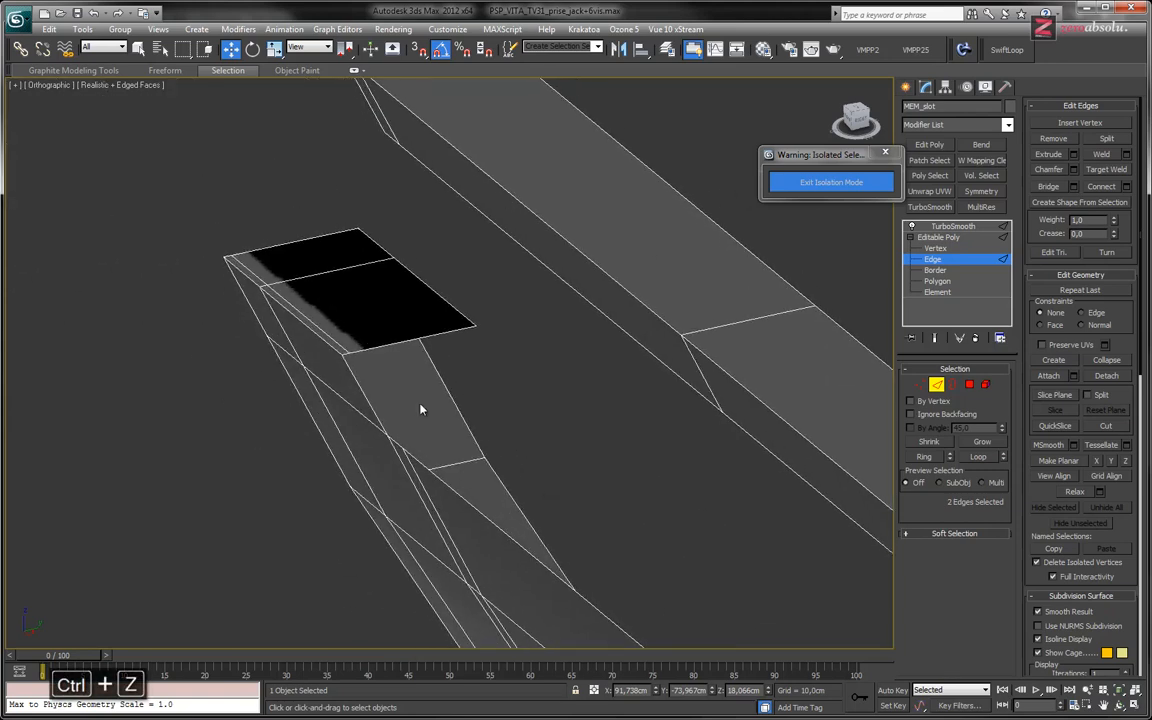
{"action": "left_click", "coordinate": [255, 273], "text": "ctrl"}
{"action": "left_click", "coordinate": [290, 304], "text": "ctrl"}
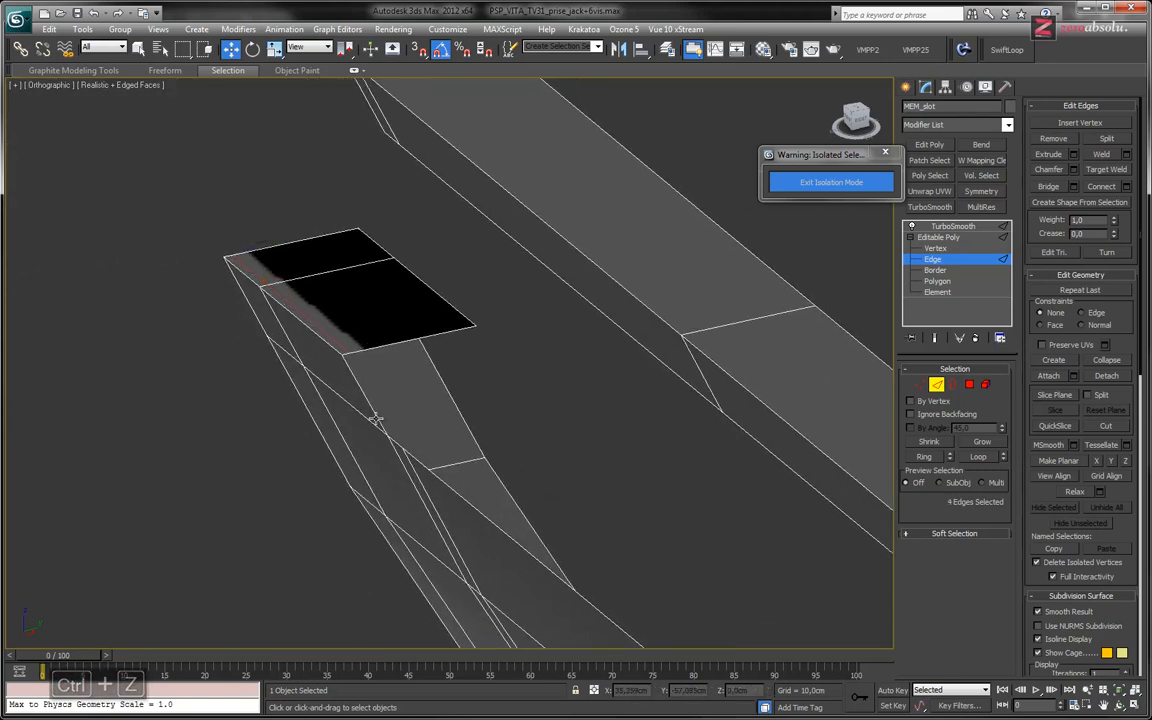
{"action": "middle_click_drag", "start_coordinate": [563, 542], "coordinate": [267, 322]}
{"action": "middle_click_drag", "start_coordinate": [816, 645], "coordinate": [413, 346]}
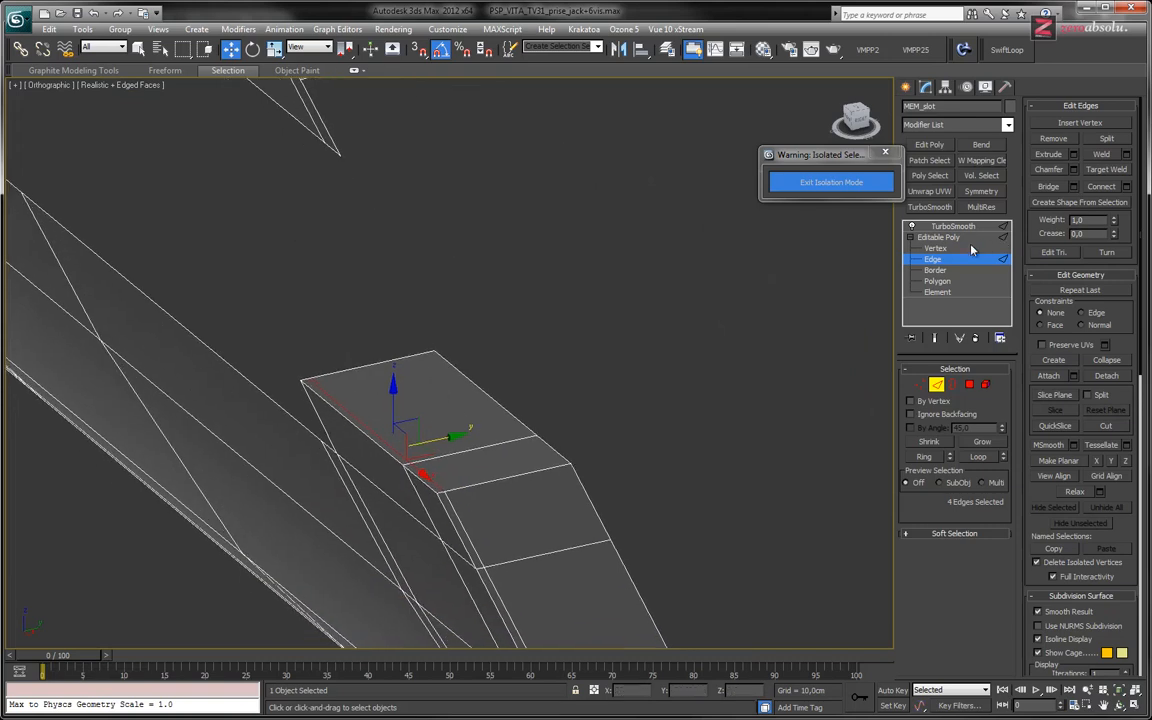
Show the smoothed result, move the four front top edges of both tabs backward along Y, and leave edge editing.
{"action": "left_click", "coordinate": [935, 337]}
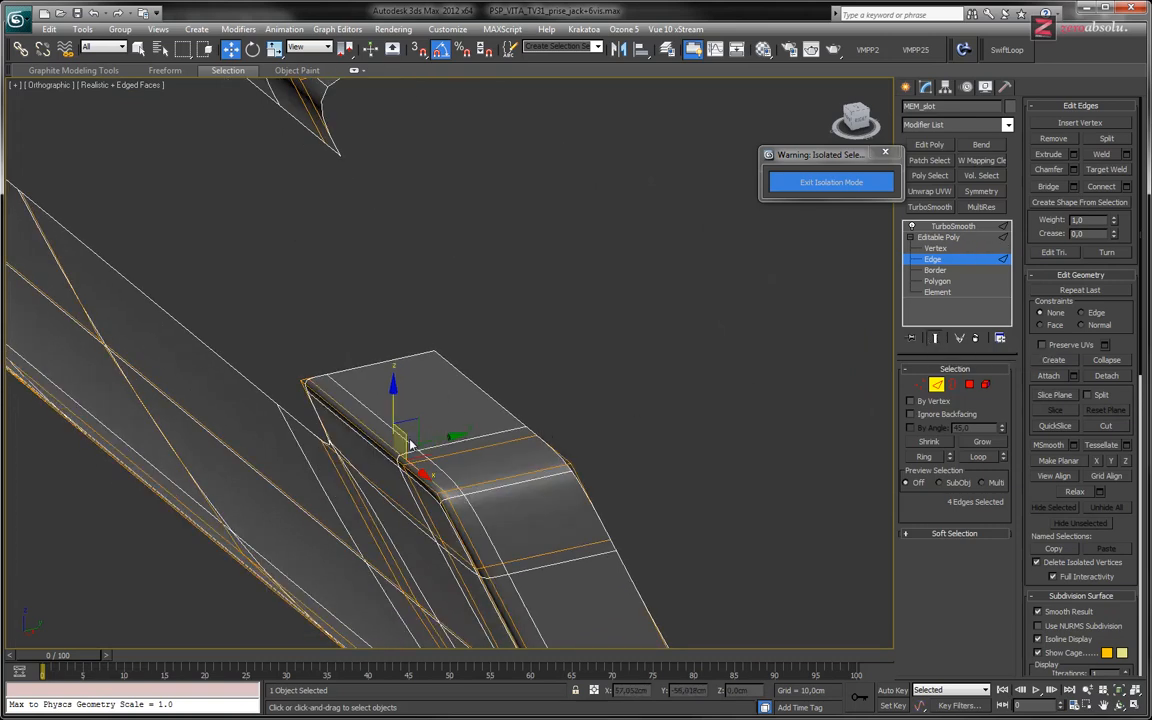
{"action": "left_click_drag", "start_coordinate": [435, 440], "coordinate": [497, 429]}
{"action": "left_click", "coordinate": [759, 455]}
{"action": "middle_click_drag", "start_coordinate": [520, 470], "coordinate": [545, 456], "text": "alt"}
{"action": "left_click", "coordinate": [940, 260]}
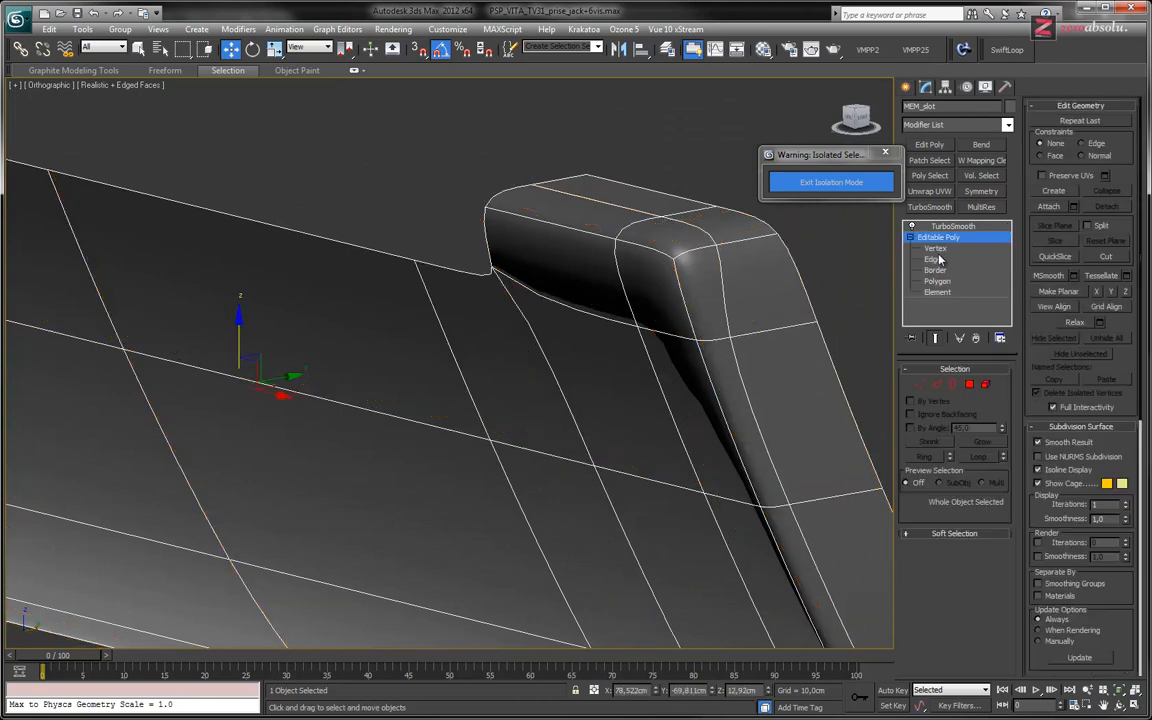
Check the smoothed cover as a whole and exit isolation mode to show it within the console shell.
{"action": "middle_click_drag", "start_coordinate": [655, 308], "coordinate": [717, 303], "text": "alt"}
{"action": "middle_click_drag", "start_coordinate": [554, 291], "coordinate": [403, 362]}
{"action": "scroll", "coordinate": [493, 299], "scroll_direction": "down", "scroll_amount": 3}
{"action": "scroll", "coordinate": [490, 356], "scroll_direction": "down", "scroll_amount": 2}
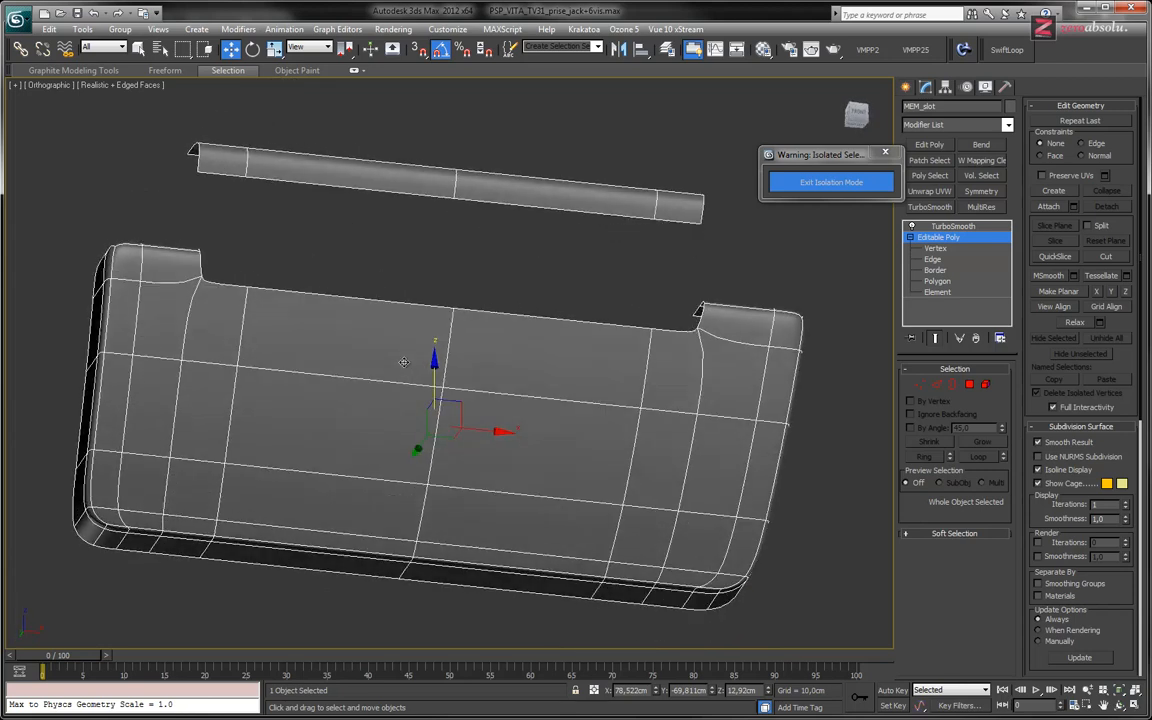
{"action": "left_click", "coordinate": [822, 184]}
{"action": "mouse_move", "coordinate": [548, 340]}
{"action": "middle_mouse_down", "text": "alt"}
{"action": "mouse_move", "coordinate": [455, 368]}
{"action": "mouse_move", "coordinate": [499, 359]}
{"action": "mouse_move", "coordinate": [542, 291]}
{"action": "mouse_move", "coordinate": [553, 327]}
{"action": "mouse_move", "coordinate": [489, 331]}
{"action": "mouse_move", "coordinate": [478, 350]}
{"action": "mouse_move", "coordinate": [453, 338]}
{"action": "mouse_move", "coordinate": [527, 347]}
{"action": "middle_mouse_up", "text": "alt"}
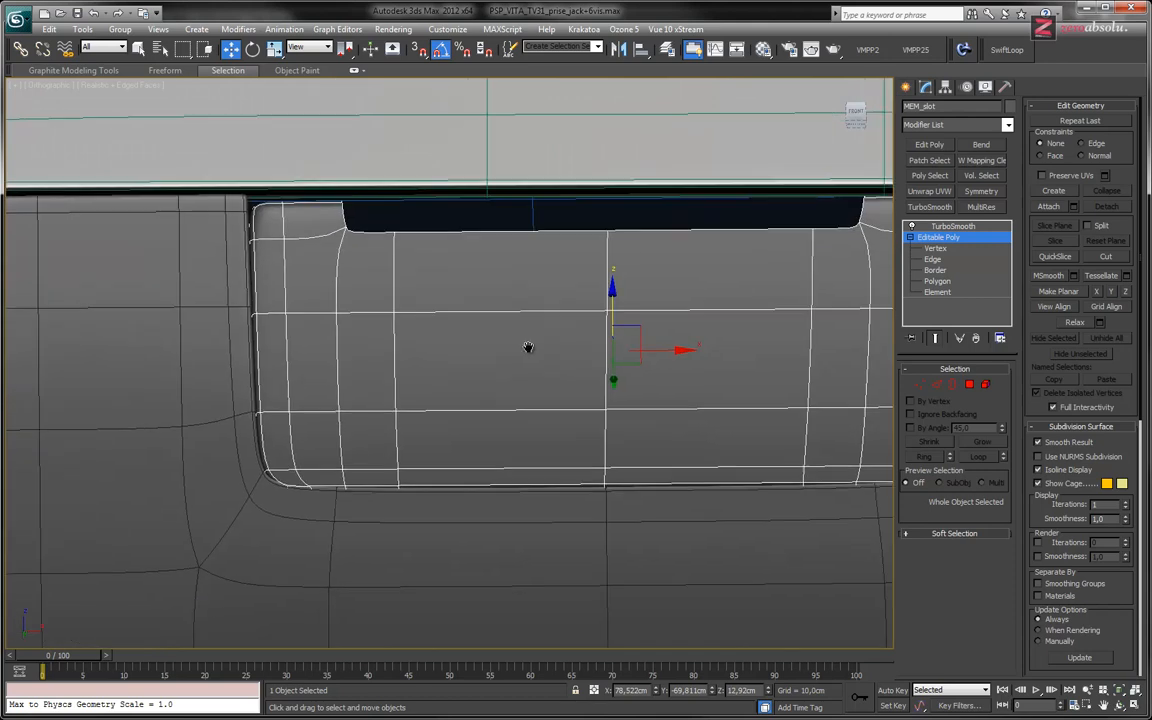
Select the console shell coque_01 around the cover and start editing the vertices of its Edit Poly modifier.
{"action": "scroll", "coordinate": [293, 496], "scroll_direction": "up", "scroll_amount": 6}
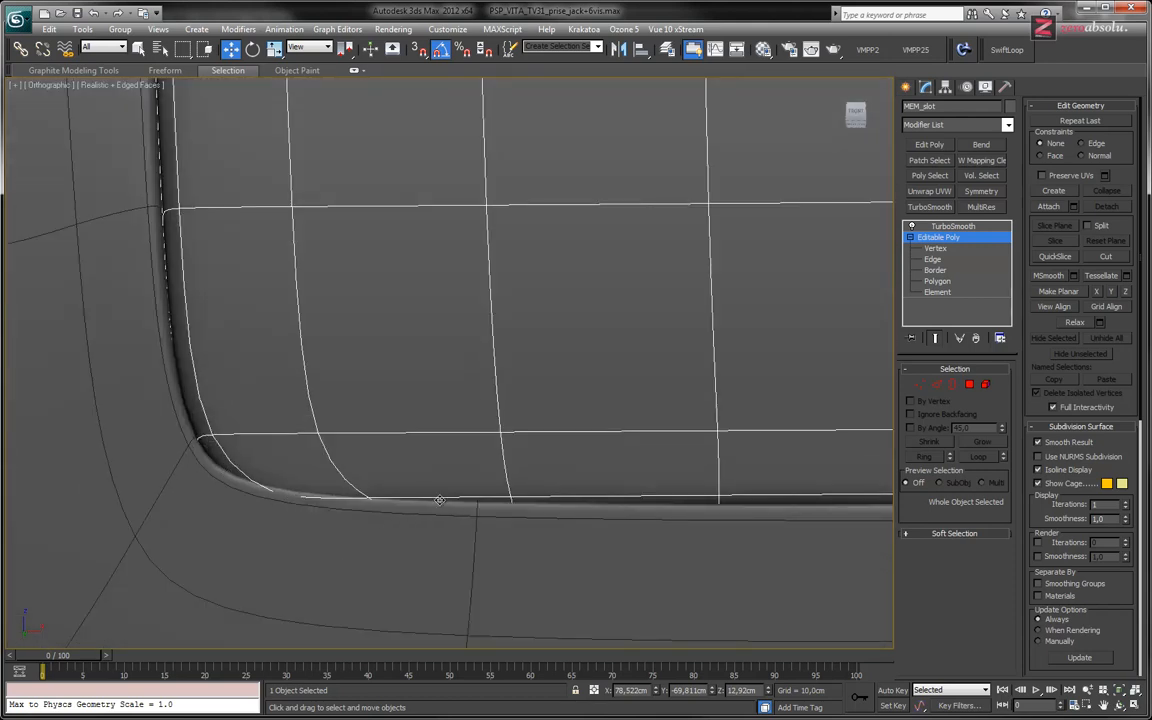
{"action": "scroll", "coordinate": [321, 391], "scroll_direction": "down", "scroll_amount": 4}
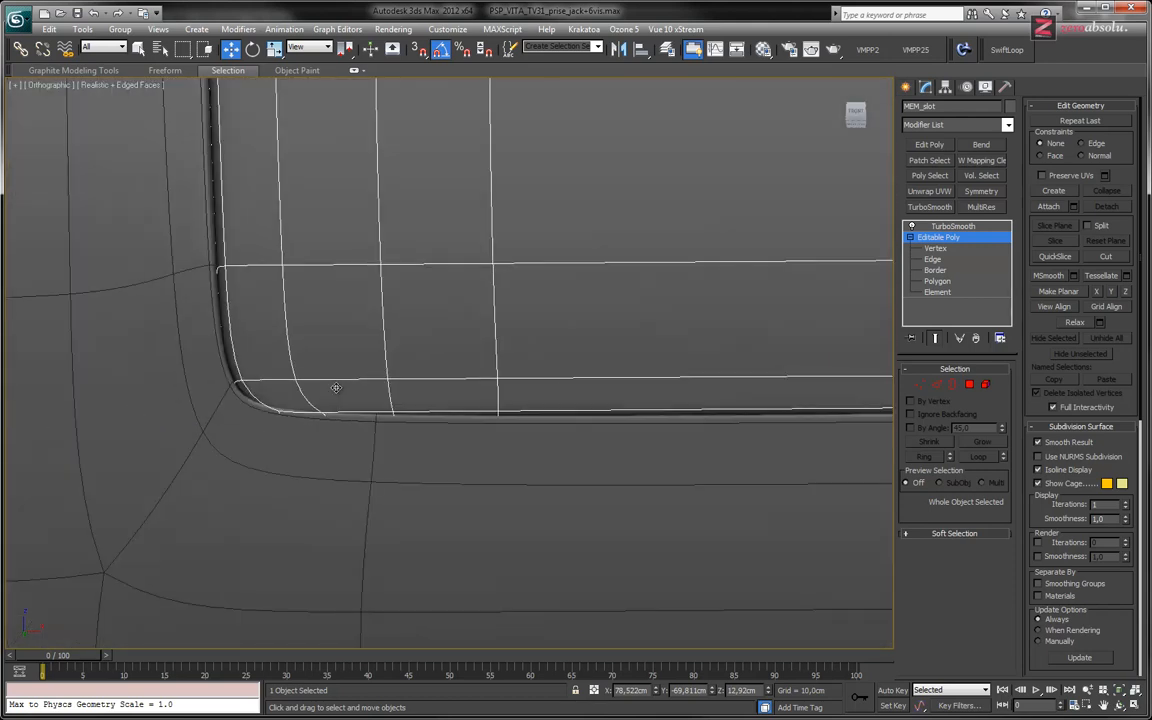
{"action": "middle_click_drag", "start_coordinate": [334, 391], "coordinate": [336, 411]}
{"action": "scroll", "coordinate": [341, 396], "scroll_direction": "down", "scroll_amount": 2}
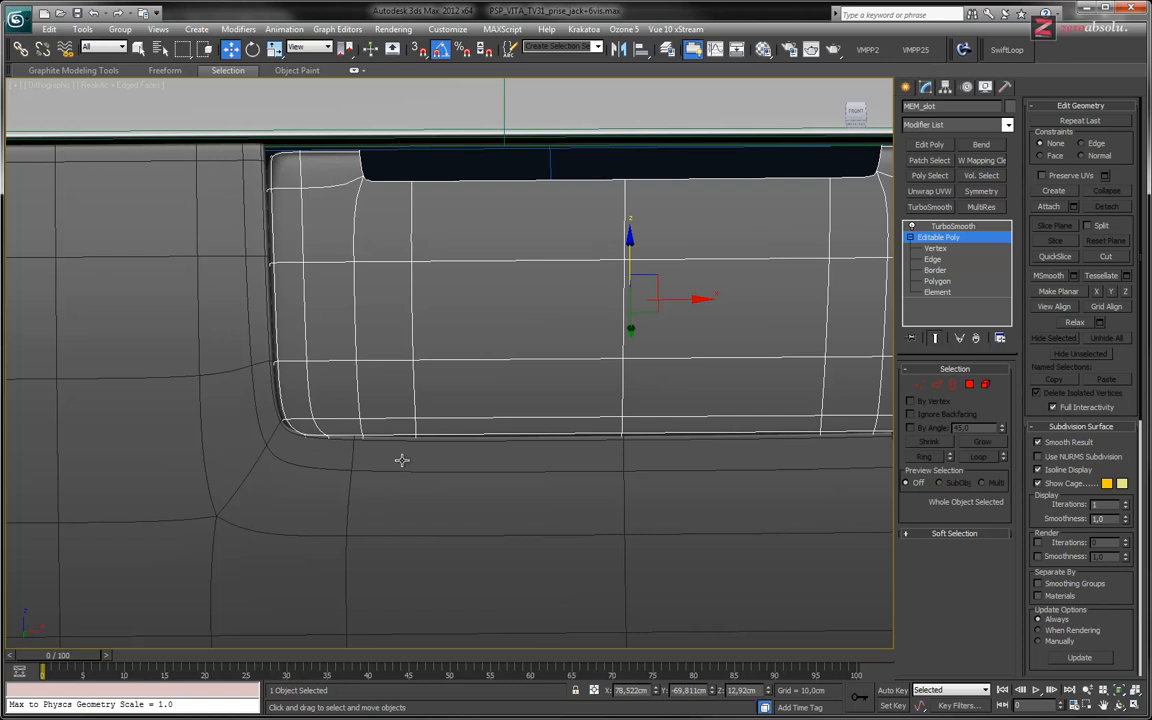
{"action": "left_click", "coordinate": [525, 466]}
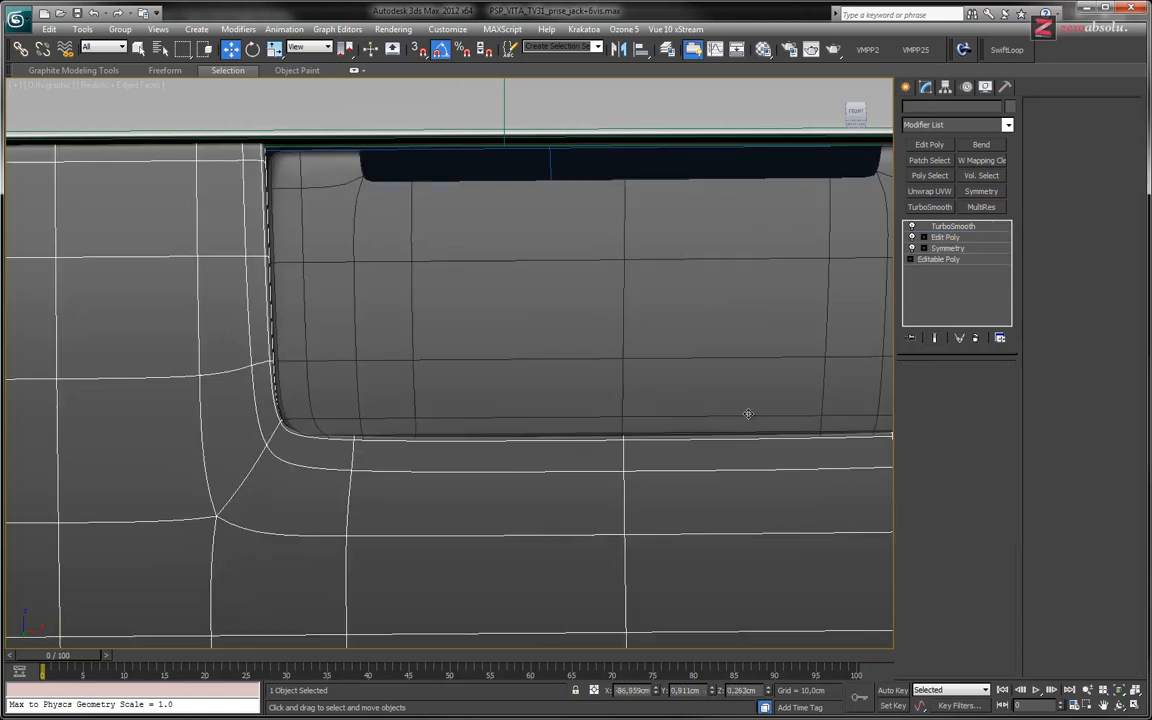
{"action": "left_click", "coordinate": [924, 238]}
{"action": "left_click", "coordinate": [951, 249]}
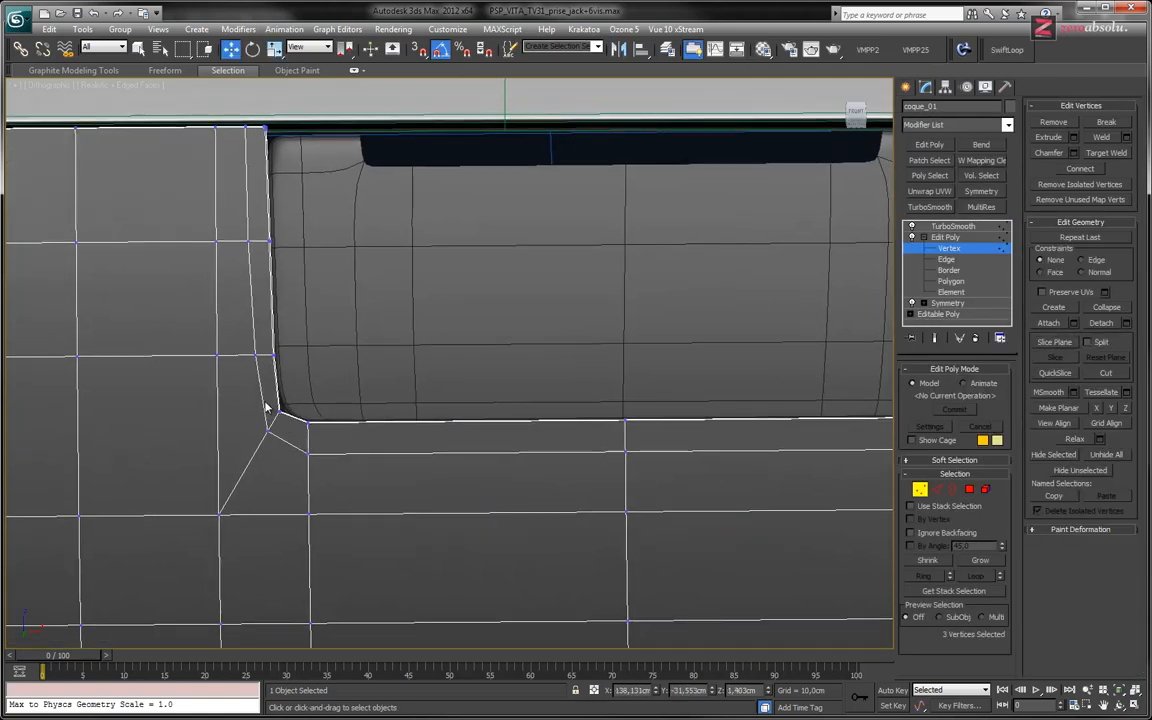
Try to lower the vertices at the recess's lower-left corner along Z, and undo the move.
{"action": "left_click_drag", "start_coordinate": [337, 477], "coordinate": [335, 472]}
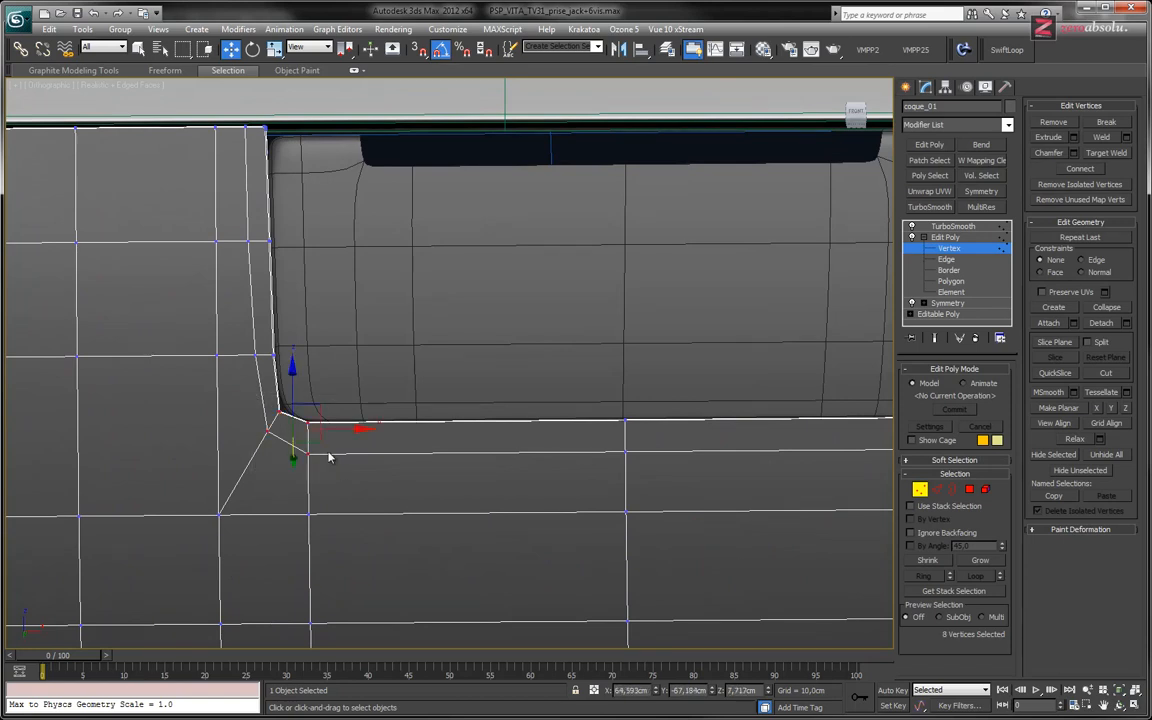
{"action": "left_click_drag", "start_coordinate": [292, 374], "coordinate": [293, 387]}
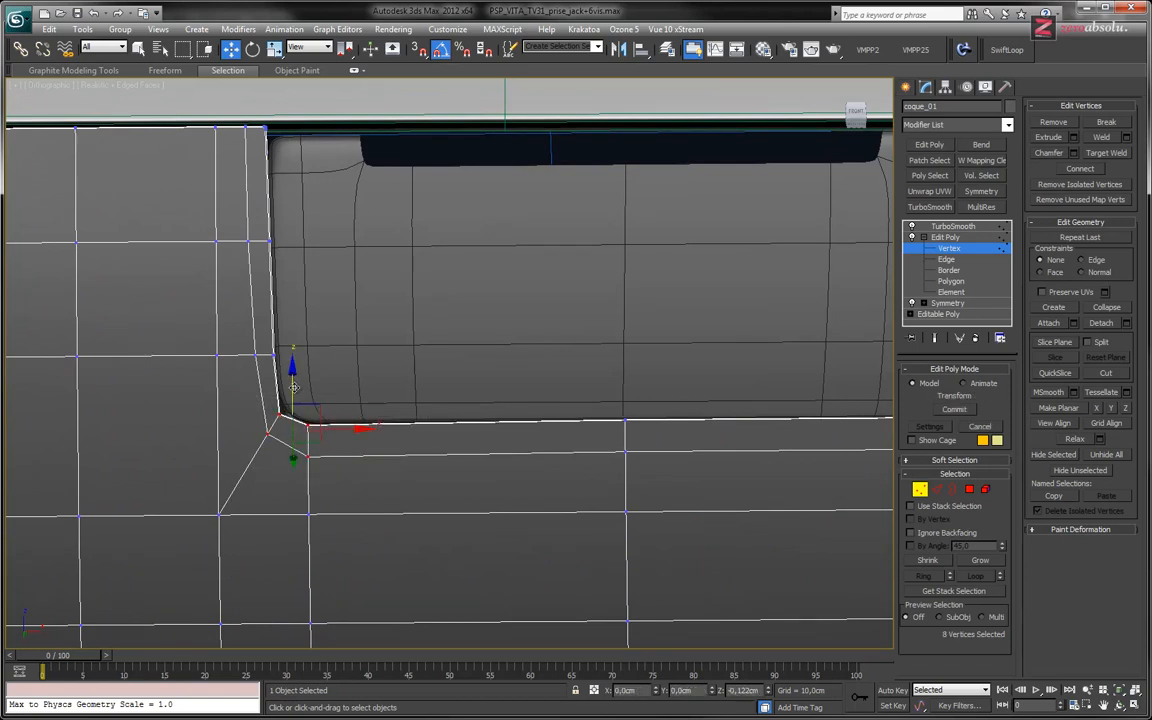
{"action": "key", "text": "ctrl+z"}
Select the rim and support-loop vertices at both lower corners of the recess and lower them along Z to about 7.53 cm.
{"action": "middle_click_drag", "start_coordinate": [432, 417], "coordinate": [323, 427]}
{"action": "left_click_drag", "start_coordinate": [84, 393], "coordinate": [125, 447]}
{"action": "left_click_drag", "start_coordinate": [800, 387], "coordinate": [863, 452]}
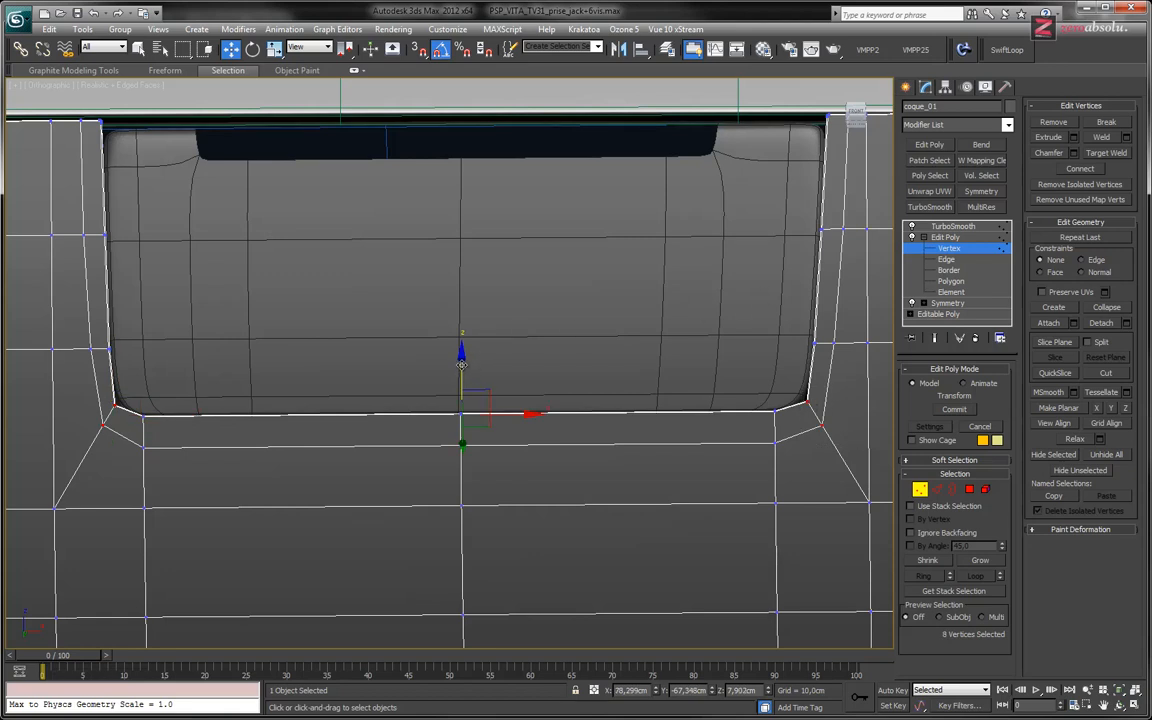
{"action": "middle_click_drag", "start_coordinate": [461, 364], "coordinate": [507, 372], "text": "alt"}
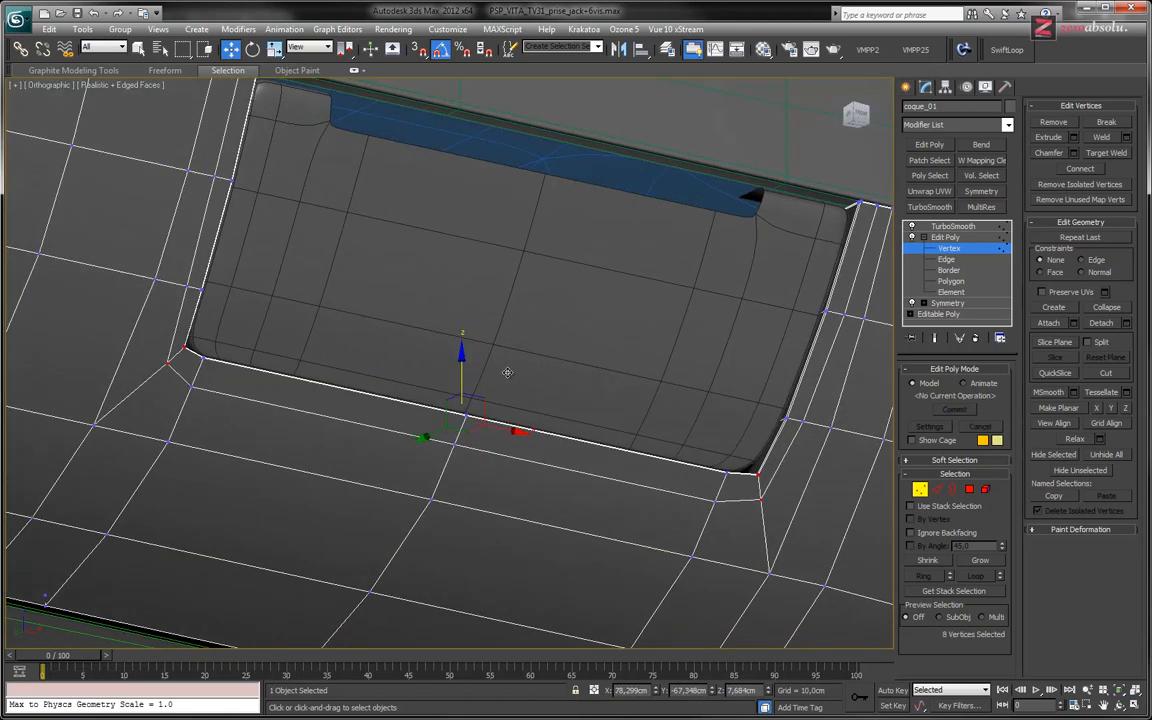
{"action": "key", "text": "shift+z"}
{"action": "key", "text": "shift+z"}
{"action": "key", "text": "shift+z"}
{"action": "left_click_drag", "start_coordinate": [461, 367], "coordinate": [461, 374]}
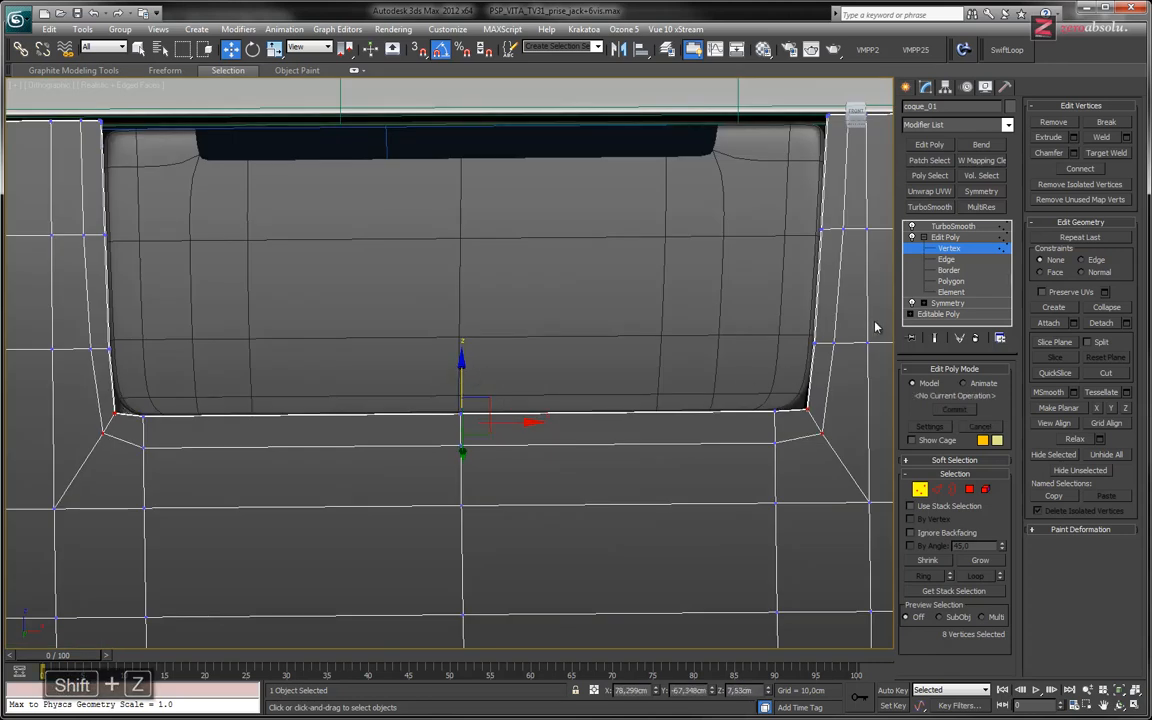
Show the smoothed shell, lower the same corner vertices further along Z to about 7.31 cm, and clear the selection.
{"action": "left_click", "coordinate": [937, 338]}
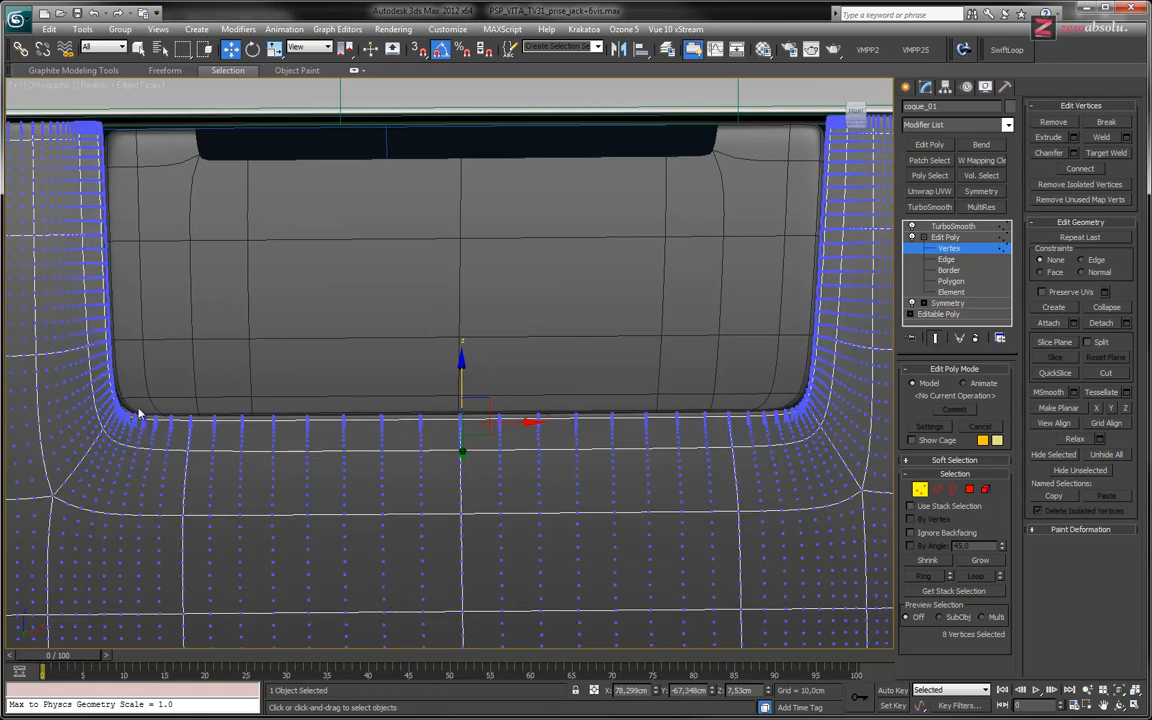
{"action": "middle_click_drag", "start_coordinate": [138, 413], "coordinate": [329, 405]}
{"action": "scroll", "coordinate": [345, 400], "scroll_direction": "up", "scroll_amount": 3}
{"action": "scroll", "coordinate": [362, 398], "scroll_direction": "down", "scroll_amount": 3}
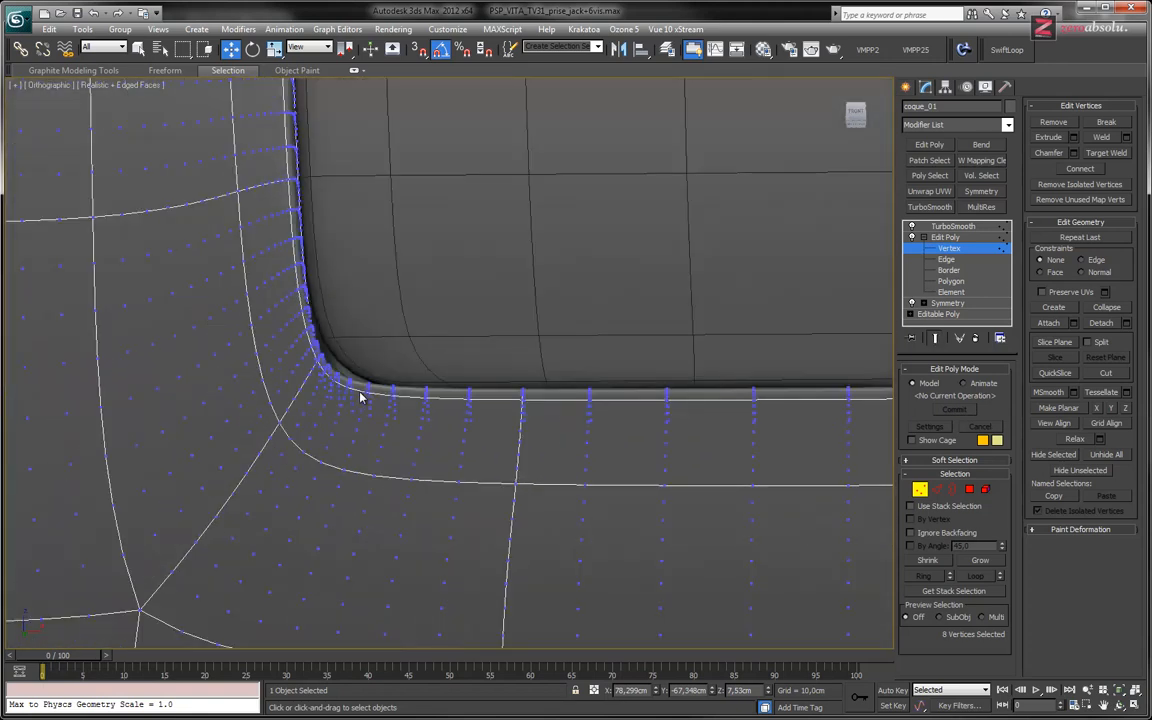
{"action": "middle_click_drag", "start_coordinate": [760, 418], "coordinate": [483, 418]}
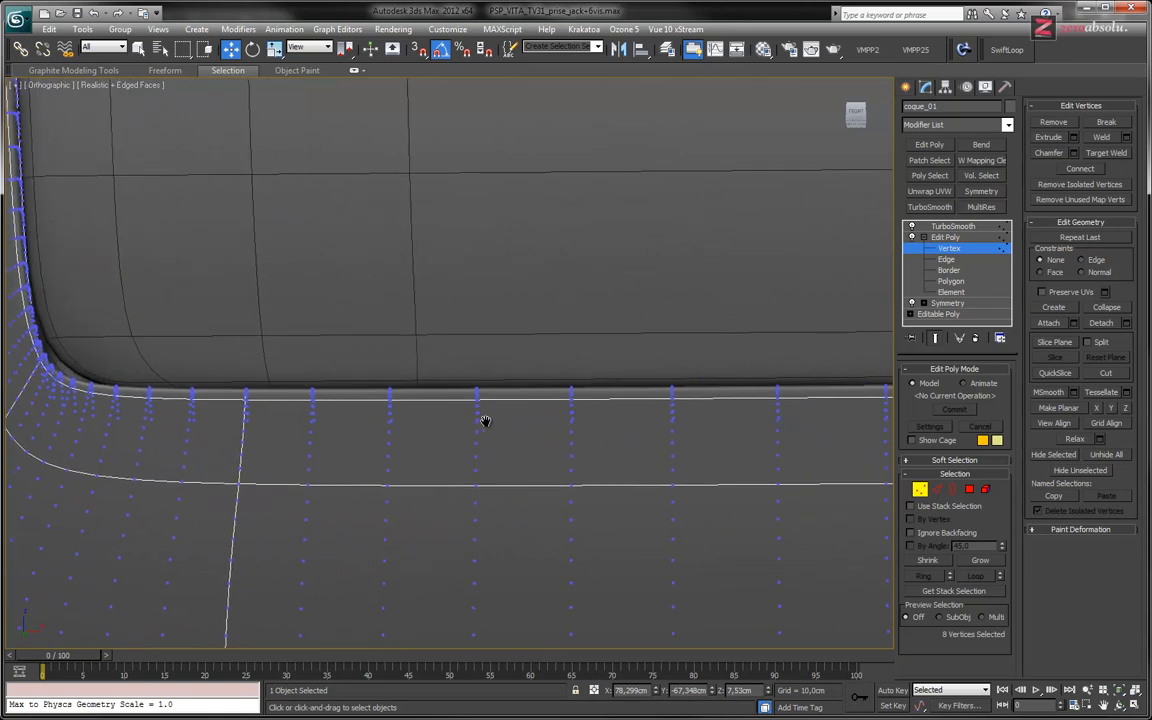
{"action": "scroll", "coordinate": [527, 424], "scroll_direction": "down", "scroll_amount": 3}
{"action": "middle_click_drag", "start_coordinate": [755, 408], "coordinate": [657, 408]}
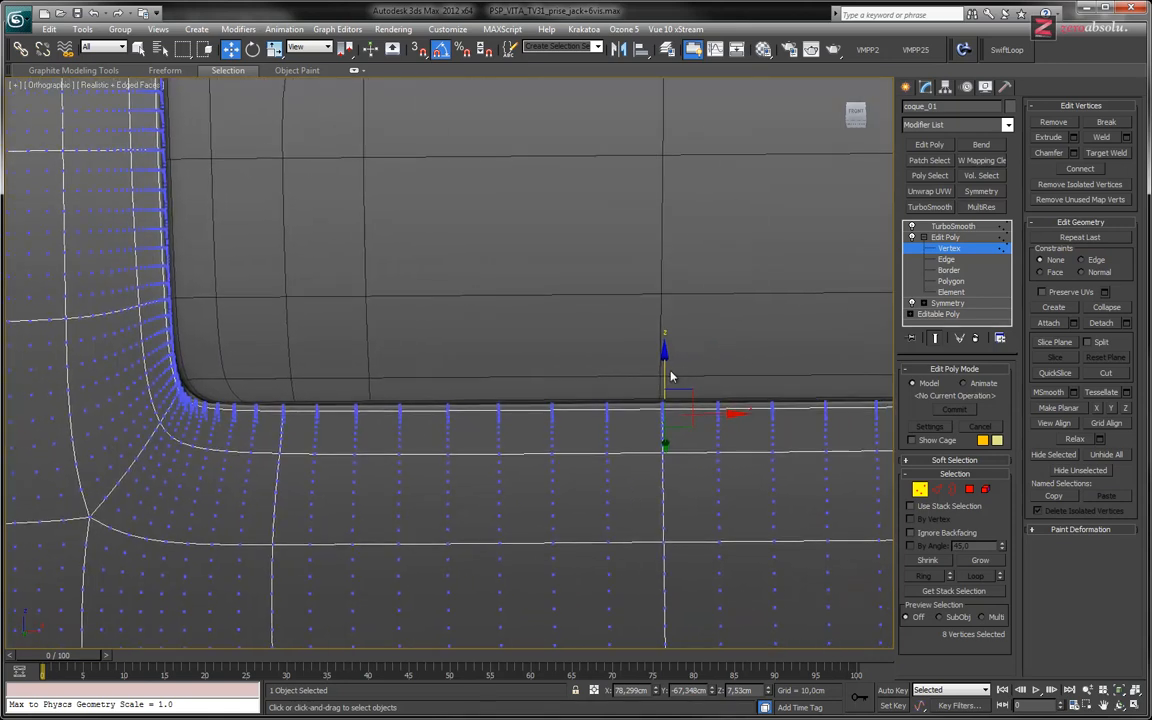
{"action": "mouse_move", "coordinate": [664, 369]}
{"action": "left_mouse_down"}
{"action": "mouse_move", "coordinate": [664, 352]}
{"action": "mouse_move", "coordinate": [665, 383]}
{"action": "left_mouse_up"}
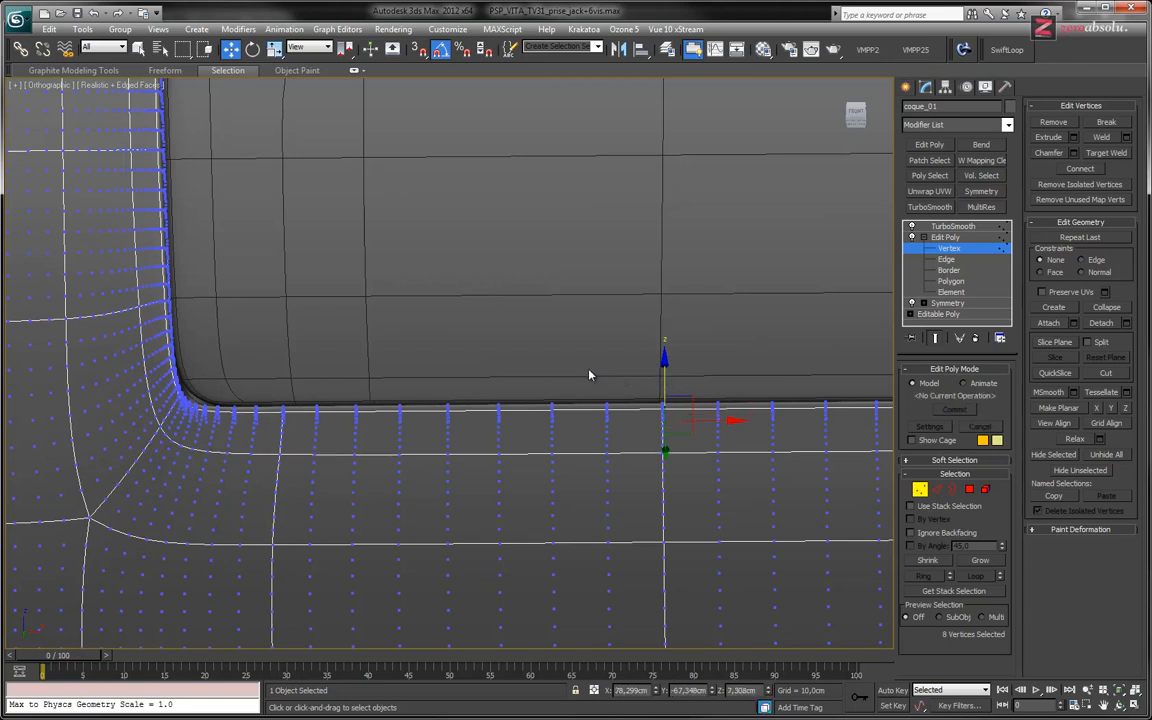
{"action": "left_click", "coordinate": [339, 465]}
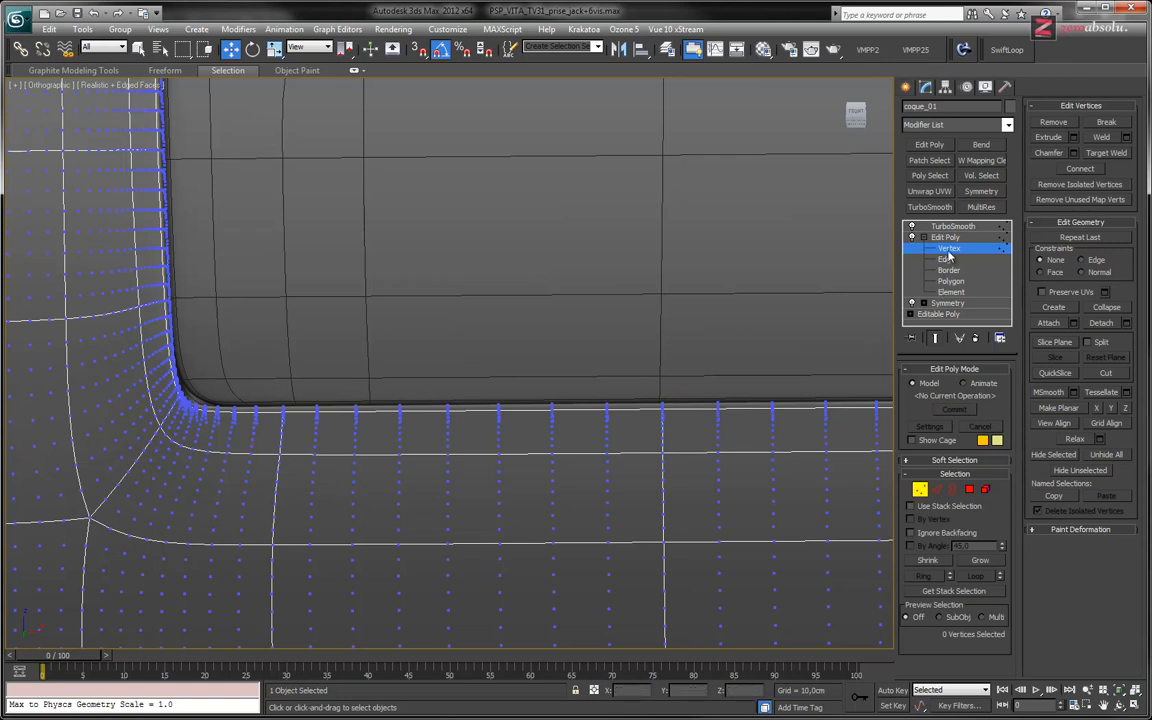
Show the unsmoothed cage, select the rim vertices at both lower recess corners, and raise them slightly along Z to about 7.58 cm.
{"action": "left_click", "coordinate": [936, 339]}
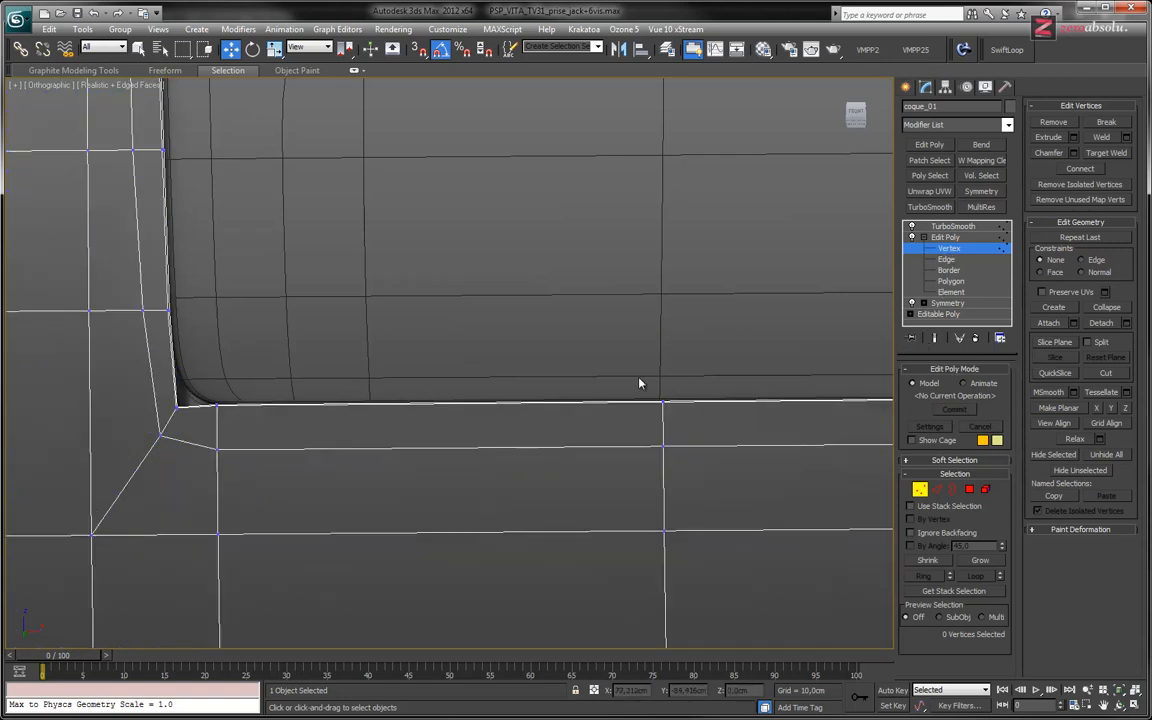
{"action": "middle_click_drag", "start_coordinate": [331, 347], "coordinate": [309, 344]}
{"action": "scroll", "coordinate": [480, 358], "scroll_direction": "down", "scroll_amount": 3}
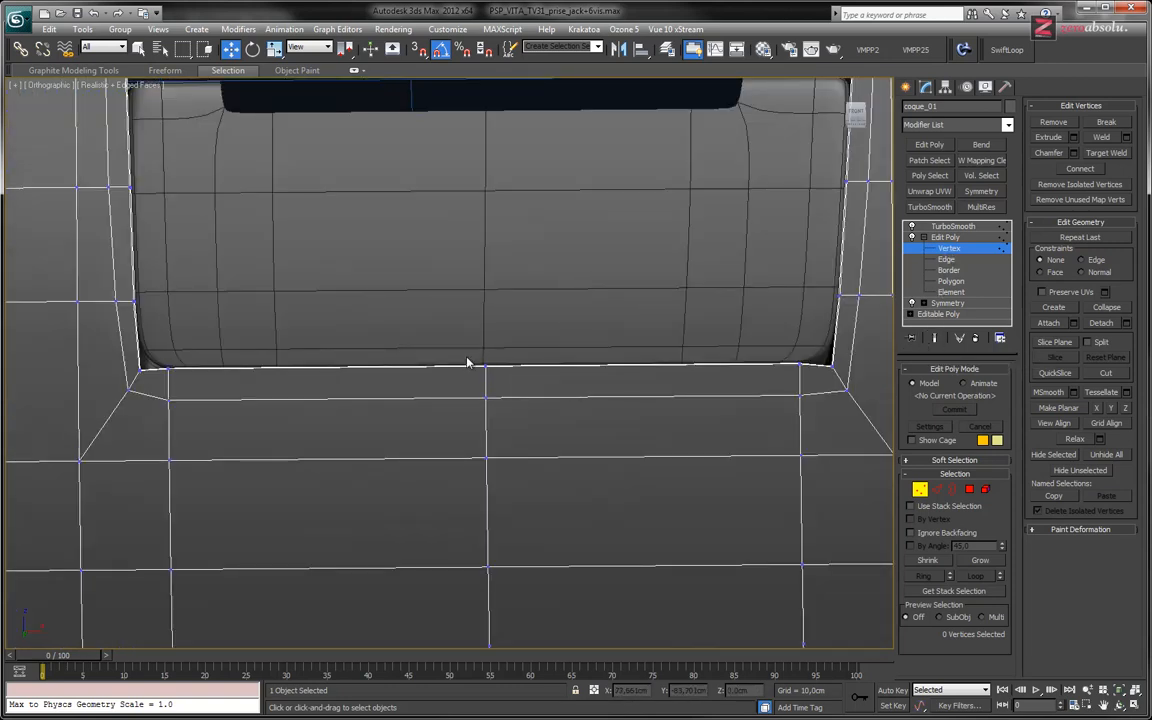
{"action": "left_click_drag", "start_coordinate": [825, 351], "coordinate": [842, 382]}
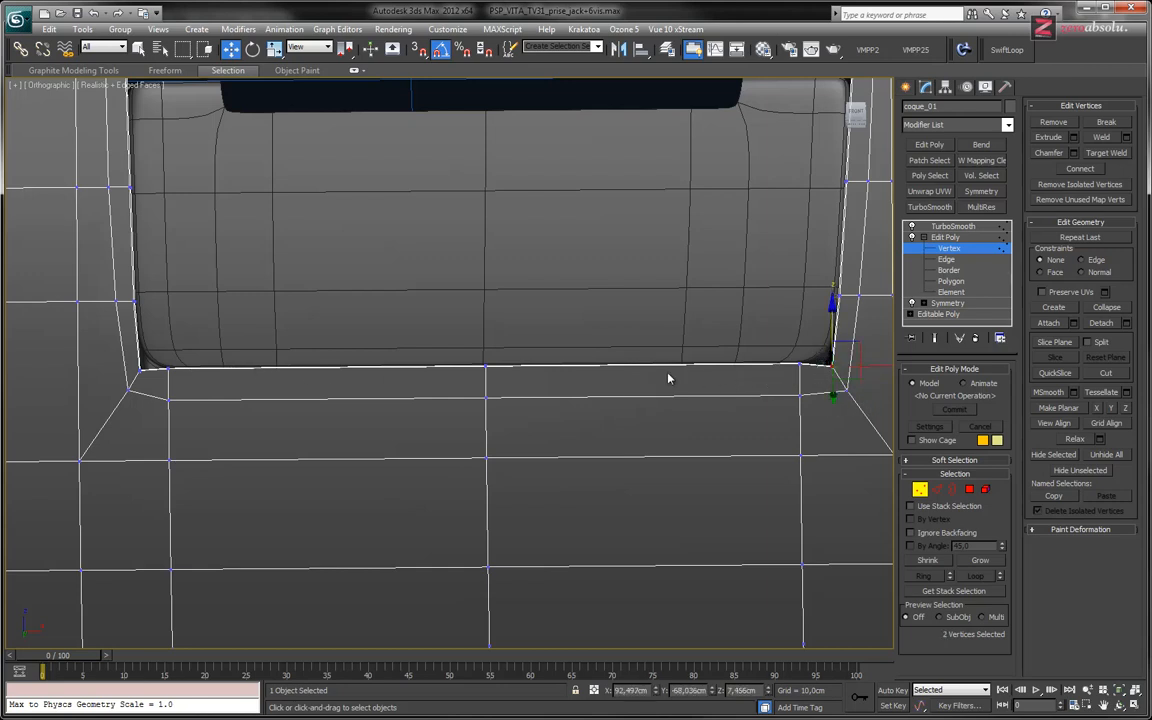
{"action": "left_click_drag", "start_coordinate": [132, 378], "coordinate": [163, 362], "text": "ctrl"}
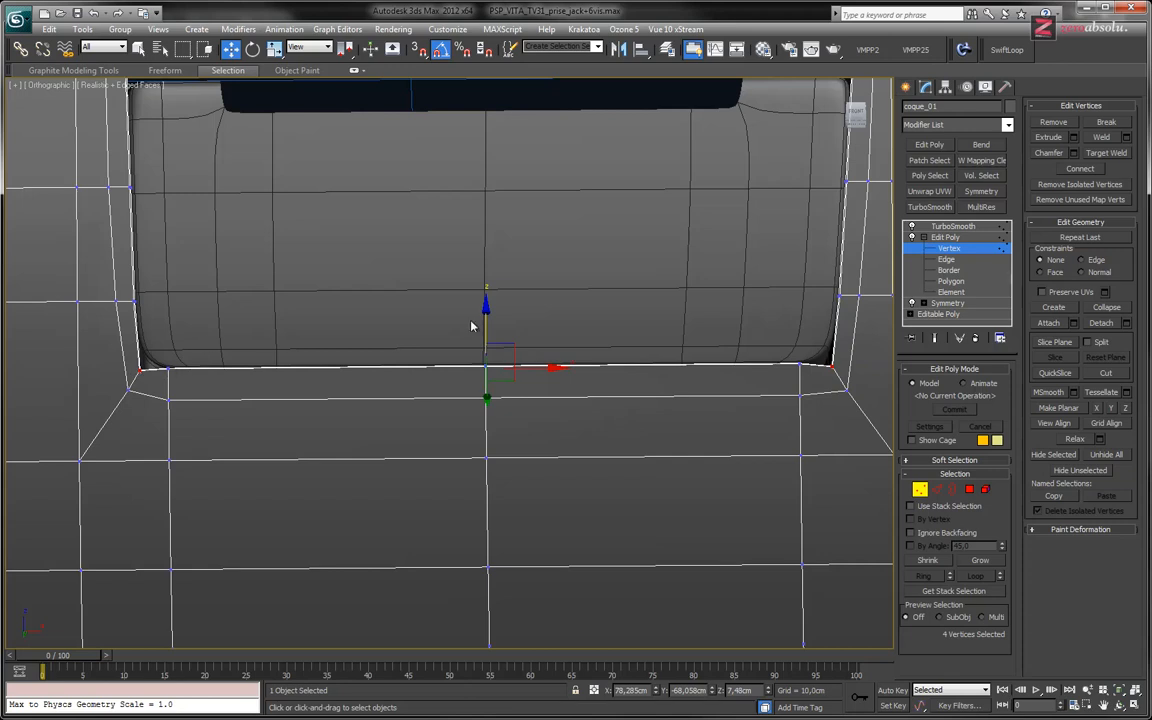
{"action": "left_click_drag", "start_coordinate": [486, 327], "coordinate": [486, 323]}
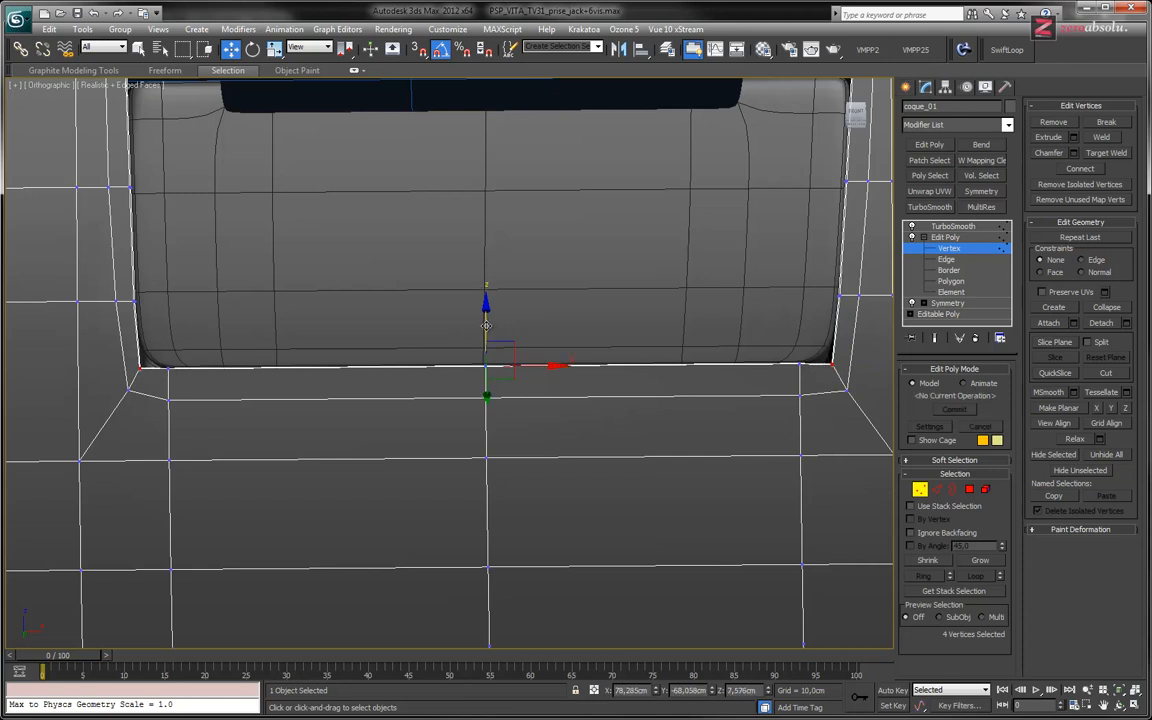
Select the rim vertices just above both lower corners, show the smoothed result, and lower them along Z to about 8.71 cm.
{"action": "middle_click_drag", "start_coordinate": [486, 326], "coordinate": [545, 341]}
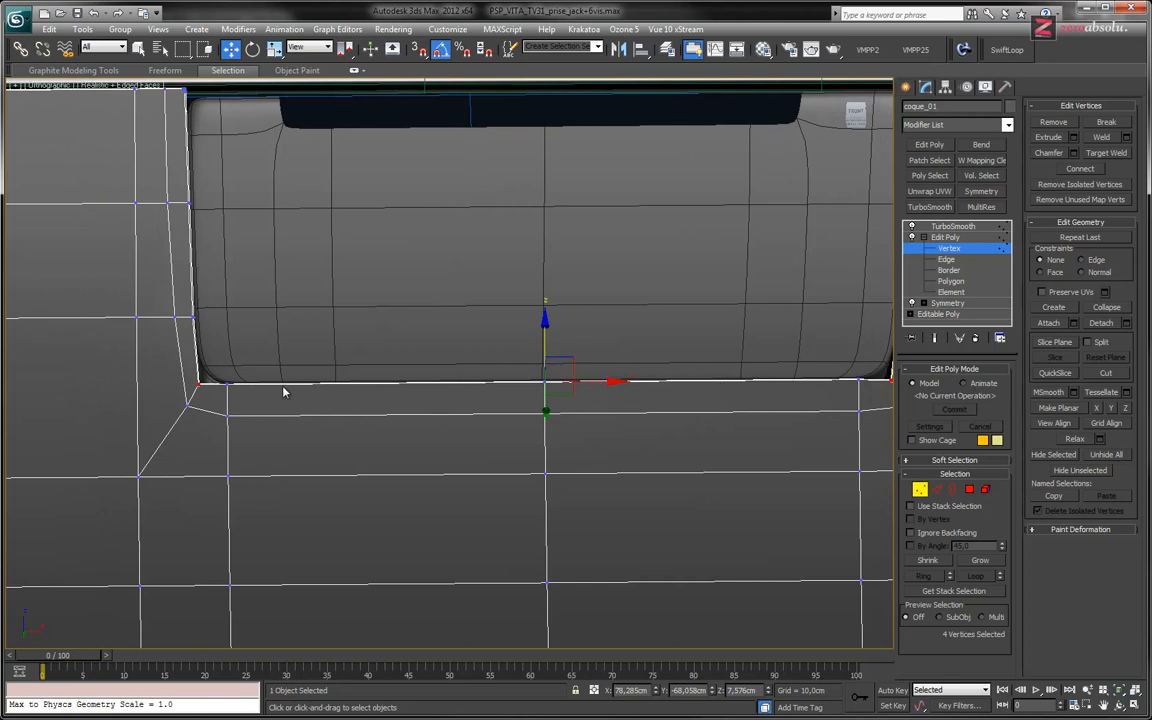
{"action": "middle_click_drag", "start_coordinate": [167, 313], "coordinate": [203, 317]}
{"action": "left_click_drag", "start_coordinate": [213, 300], "coordinate": [255, 350]}
{"action": "middle_click_drag", "start_coordinate": [528, 355], "coordinate": [324, 339]}
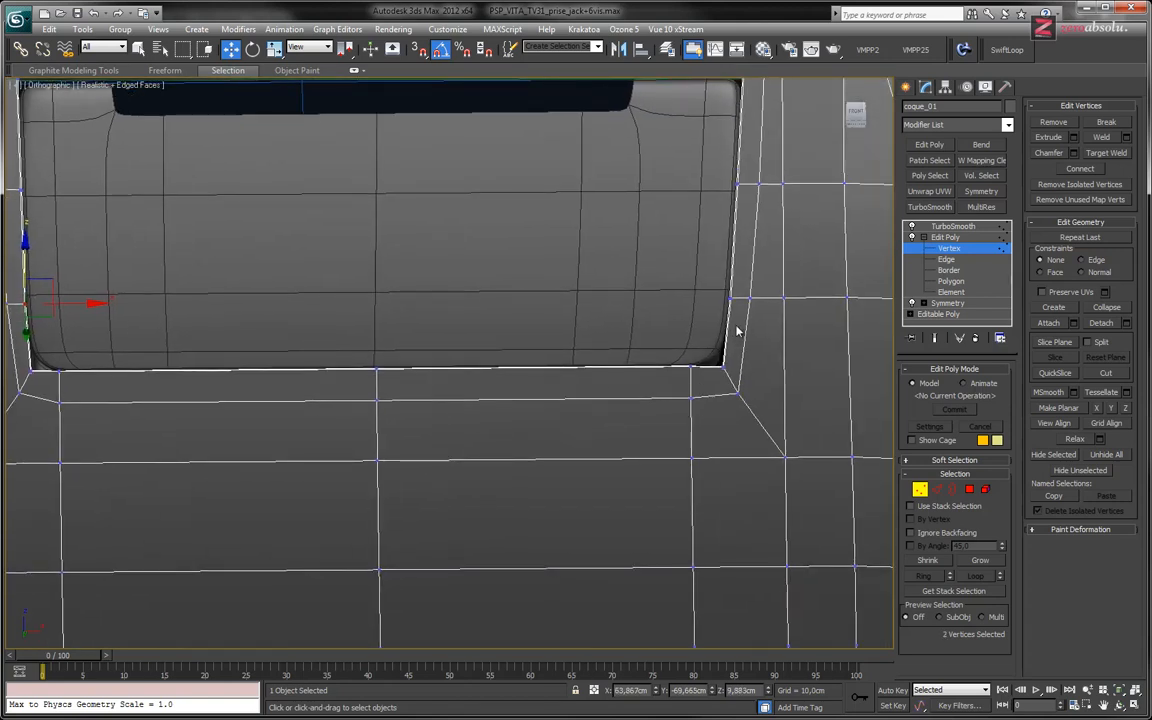
{"action": "left_click_drag", "start_coordinate": [719, 283], "coordinate": [743, 323]}
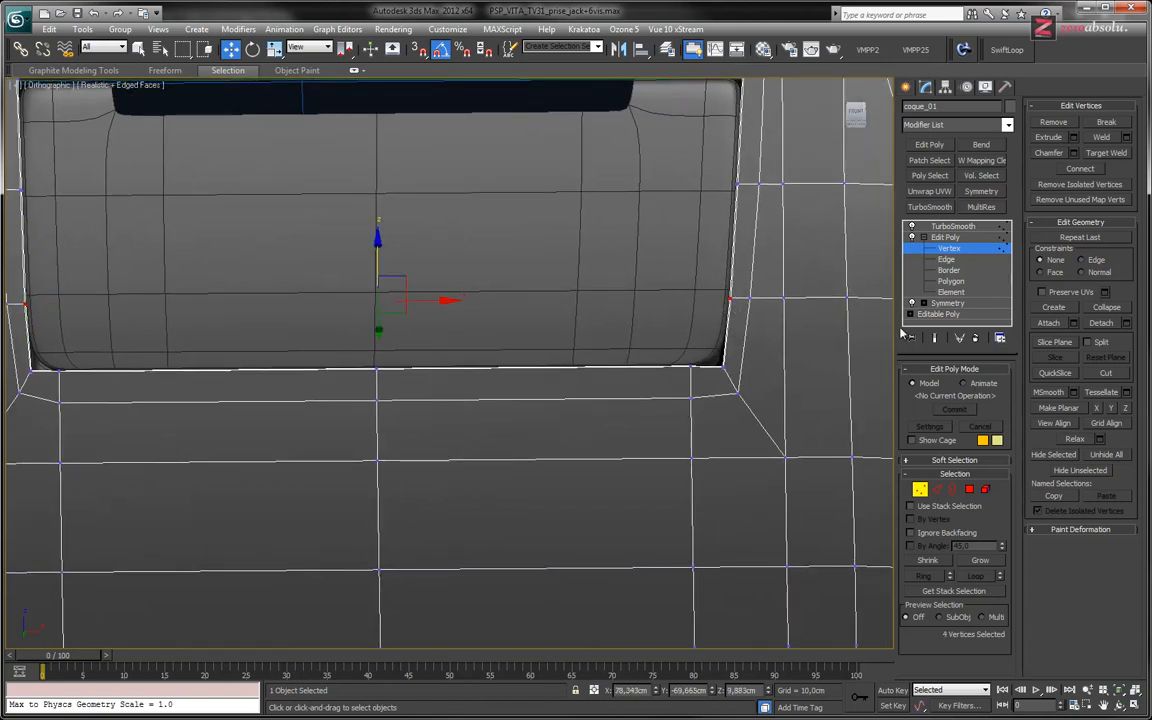
{"action": "left_click", "coordinate": [936, 338]}
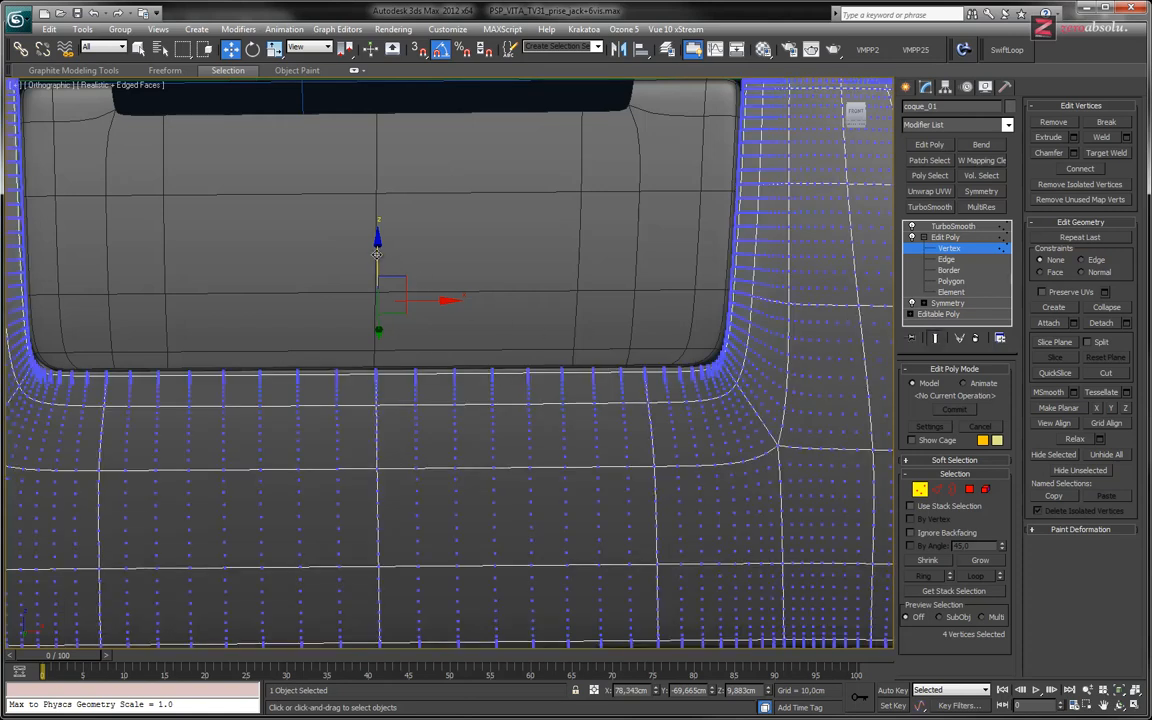
{"action": "left_click_drag", "start_coordinate": [376, 253], "coordinate": [379, 280]}
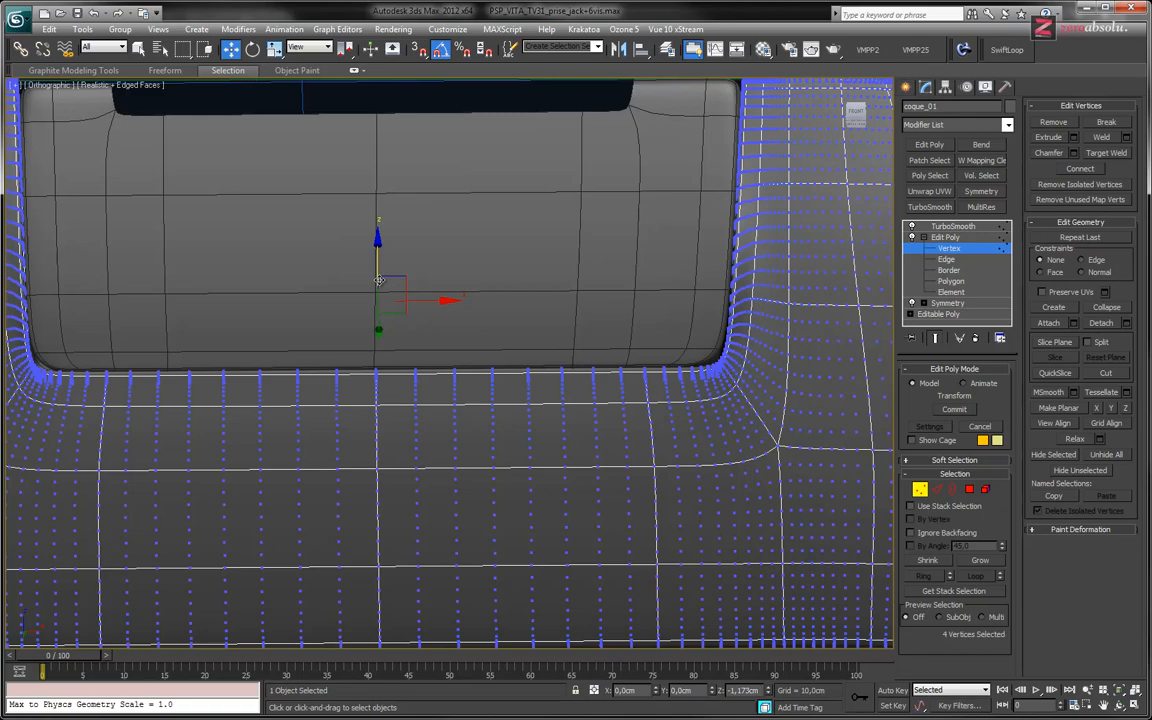
Leave vertex editing and inspect the smoothed recess corner up close from the side.
{"action": "middle_click_drag", "start_coordinate": [411, 288], "coordinate": [621, 352], "text": "alt"}
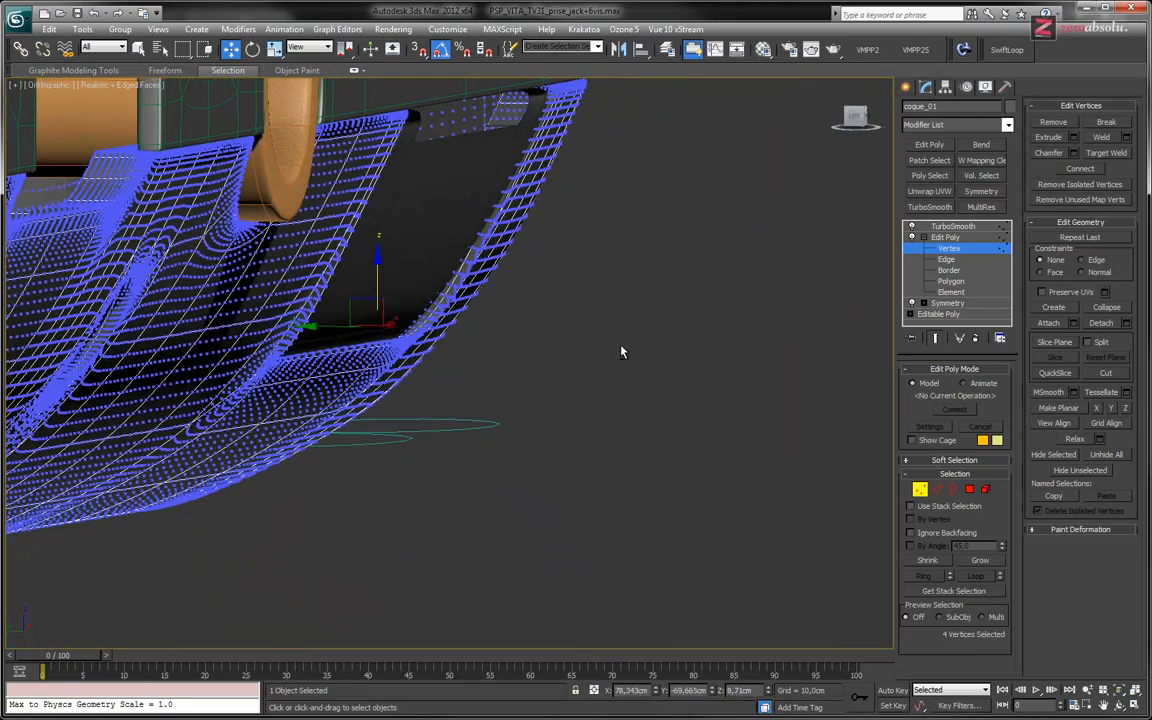
{"action": "left_click", "coordinate": [946, 238]}
{"action": "middle_click_drag", "start_coordinate": [349, 340], "coordinate": [450, 377], "text": "alt"}
{"action": "scroll", "coordinate": [405, 354], "scroll_direction": "up", "scroll_amount": 5}
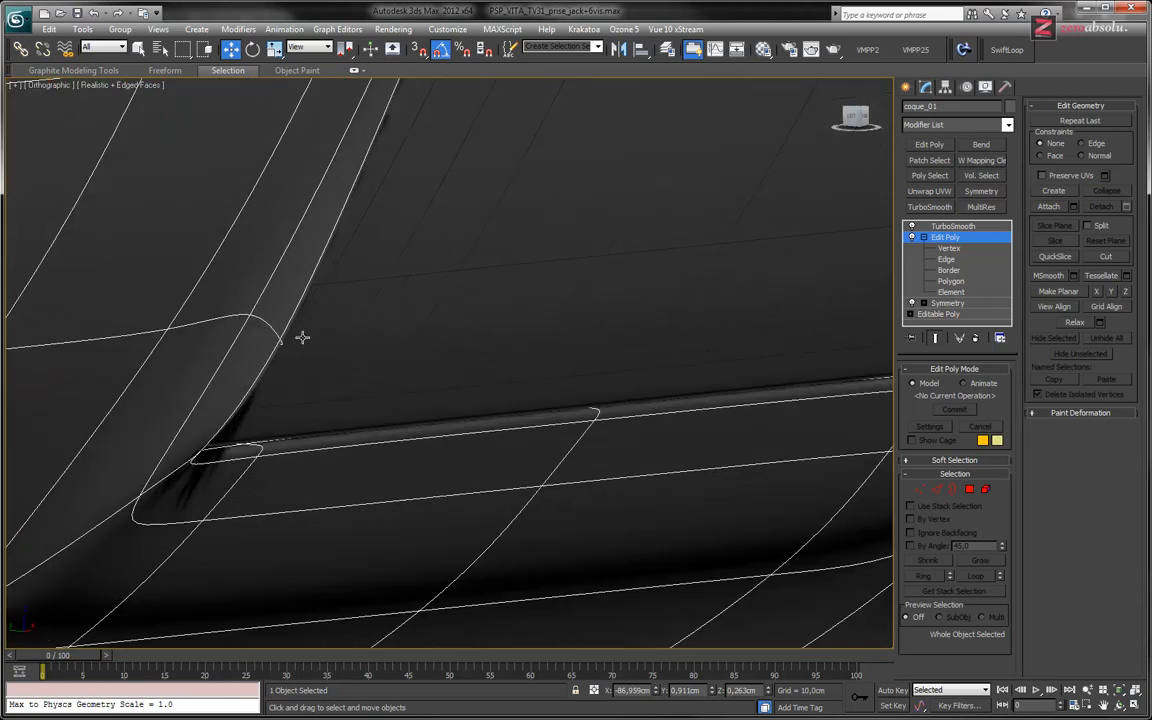
Undo the recent side and corner vertex moves on the recess one by one, redoing some to compare the gap around the cover.
{"action": "key", "text": "ctrl+z"}
{"action": "middle_click_drag", "start_coordinate": [355, 354], "coordinate": [406, 231]}
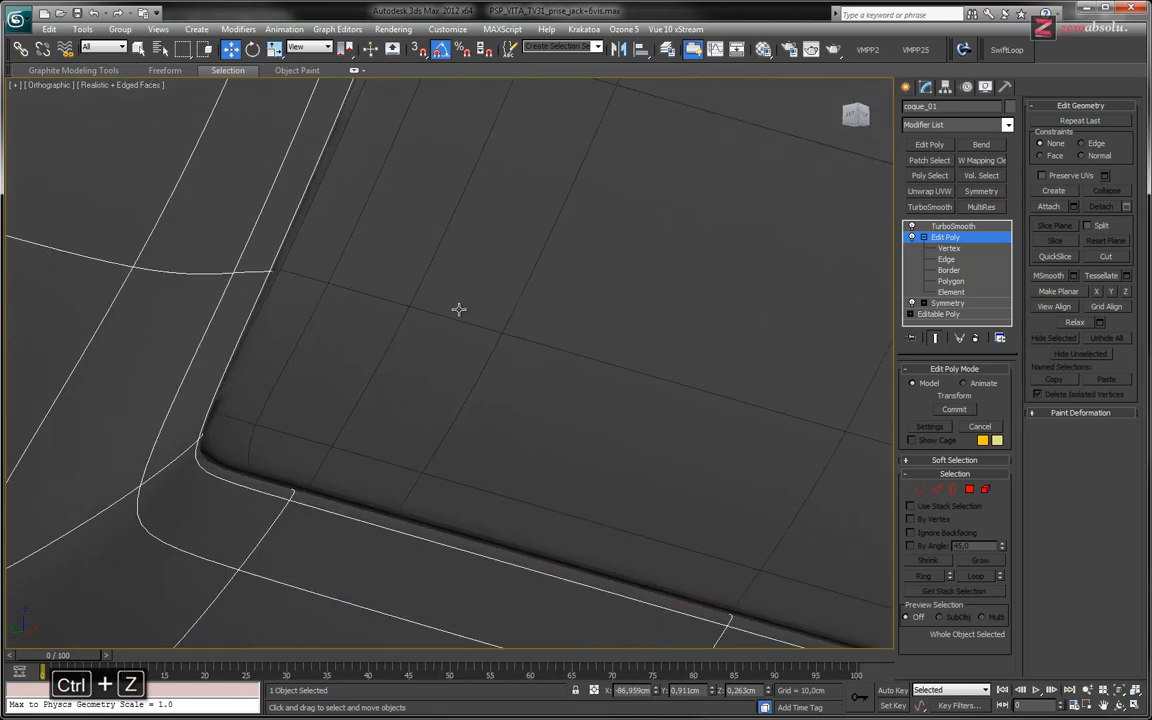
{"action": "middle_click_drag", "start_coordinate": [432, 343], "coordinate": [437, 347], "text": "alt"}
{"action": "scroll", "coordinate": [474, 382], "scroll_direction": "down", "scroll_amount": 3}
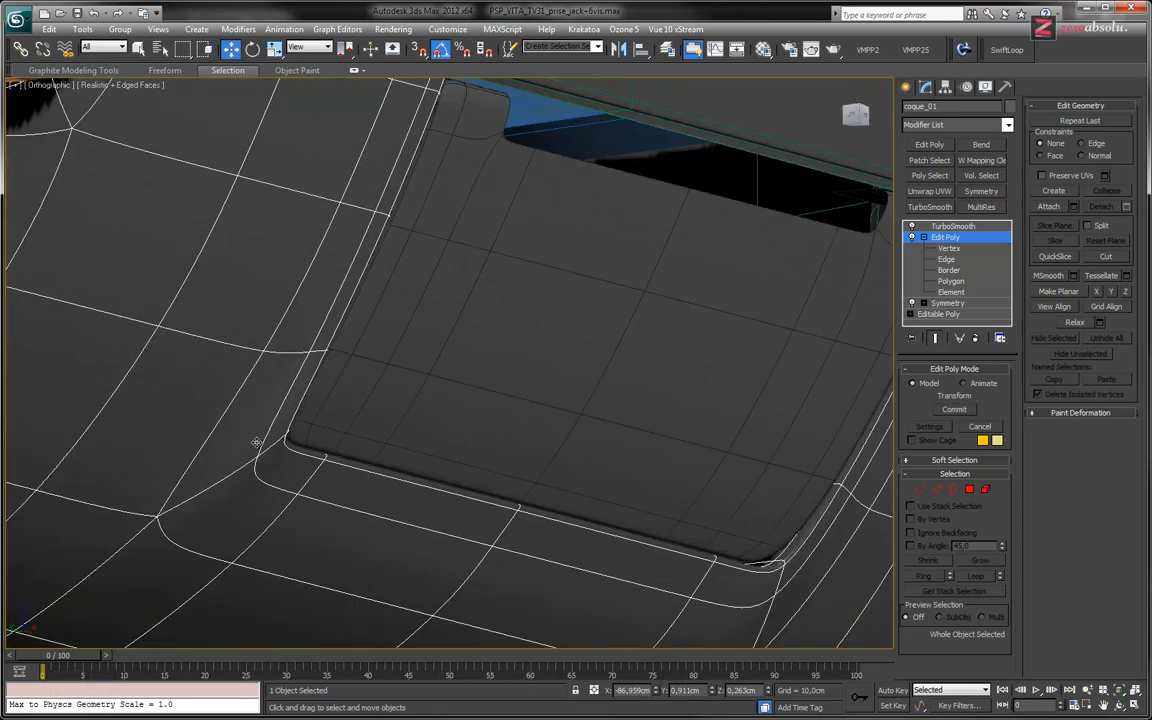
{"action": "key", "text": "ctrl+z"}
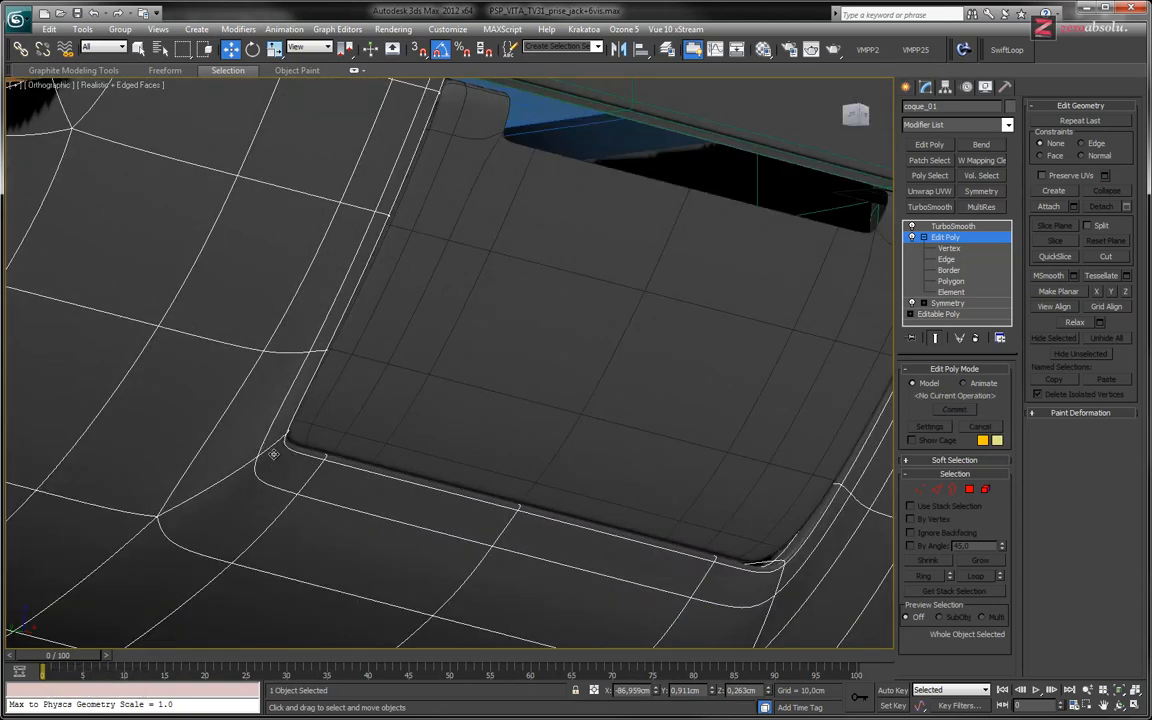
{"action": "scroll", "coordinate": [380, 413], "scroll_direction": "up", "scroll_amount": 5}
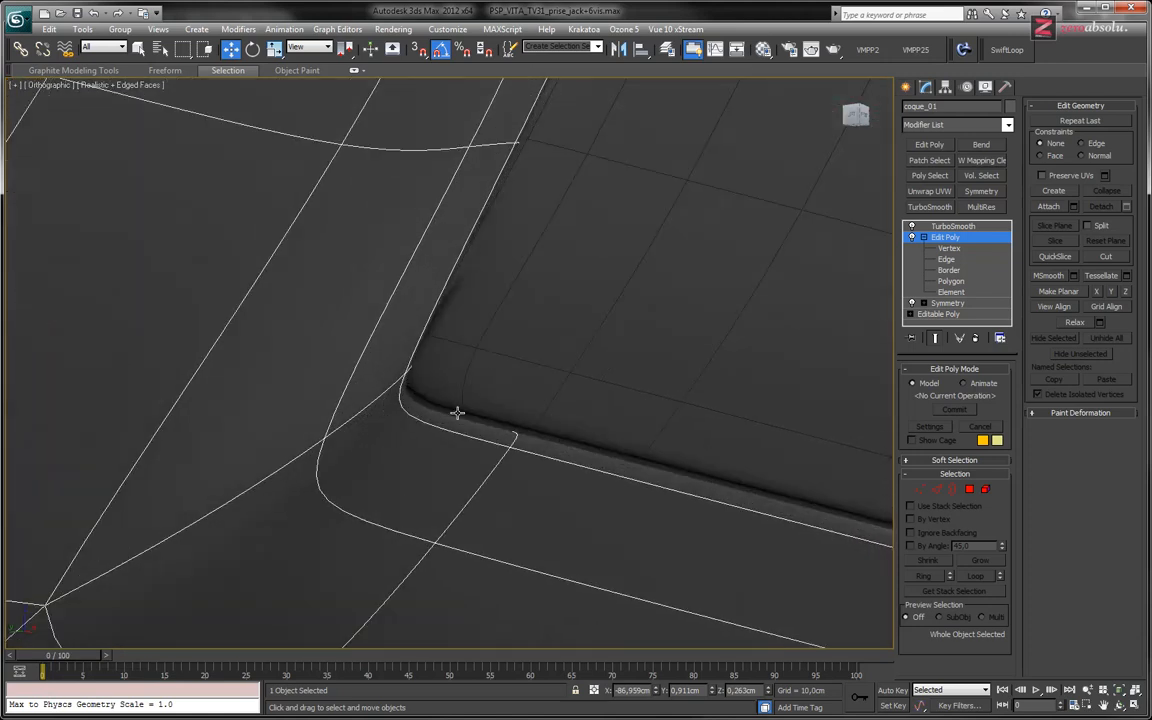
{"action": "key", "text": "ctrl+y"}
{"action": "key", "text": "ctrl+z"}
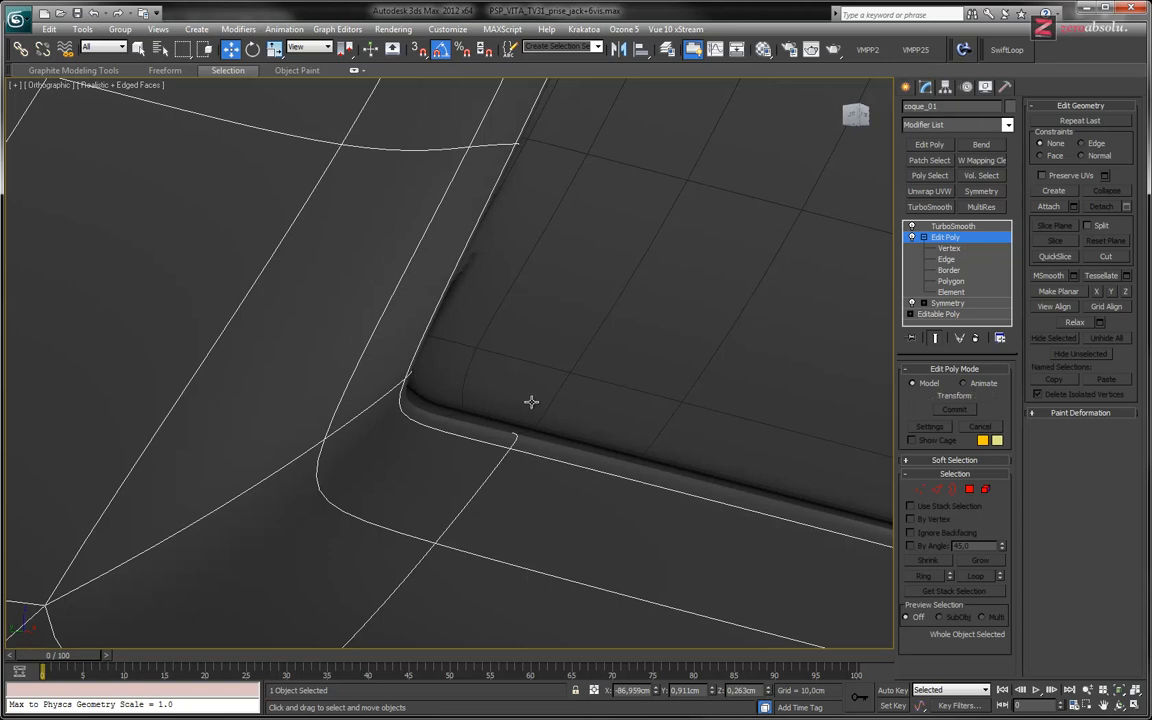
{"action": "key", "text": "ctrl+y"}
{"action": "key", "text": "ctrl+z"}
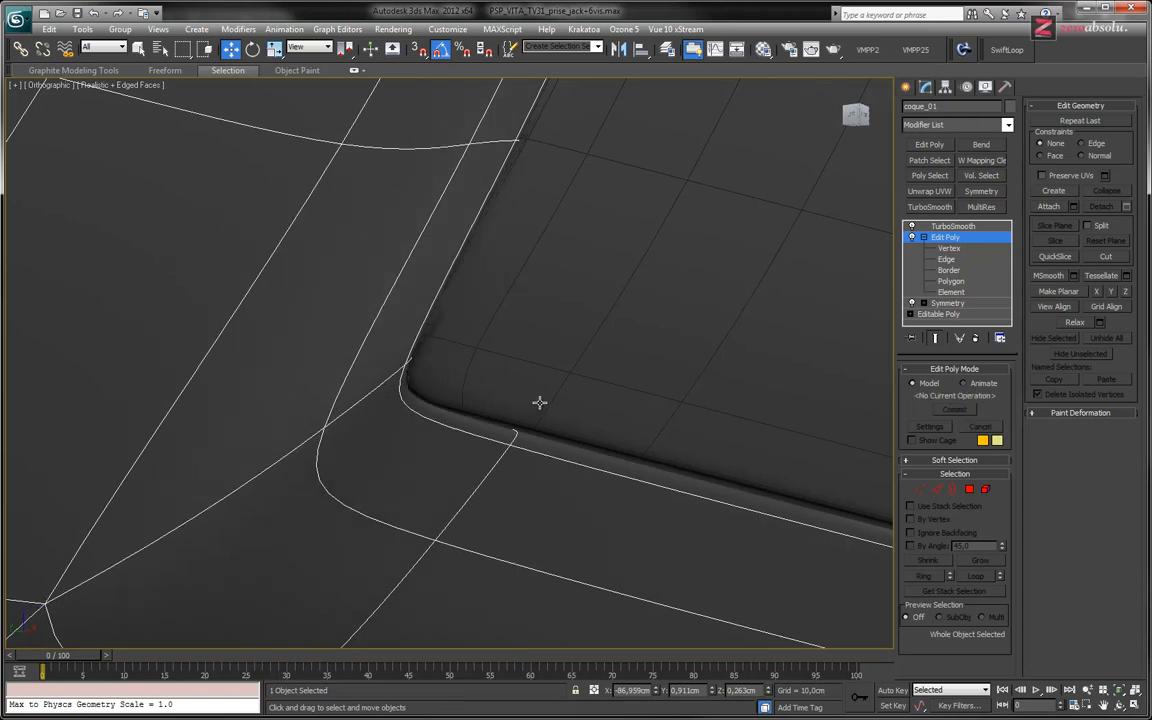
{"action": "key", "text": "ctrl+y"}
{"action": "key", "text": "ctrl+z"}
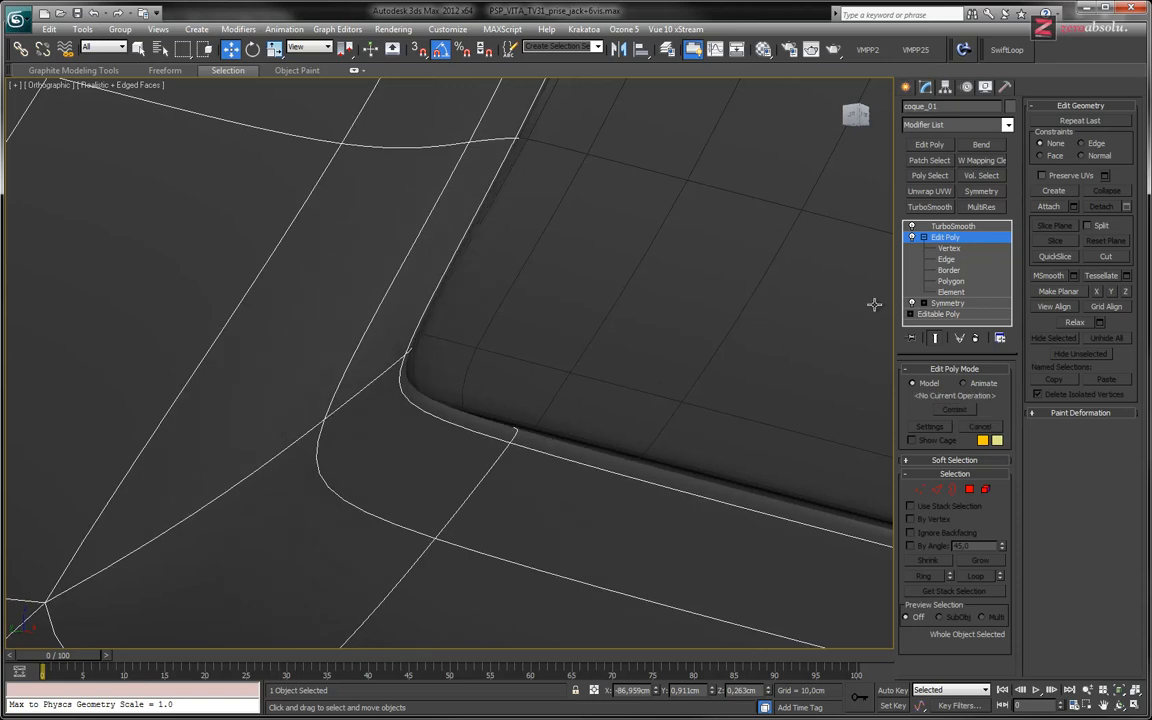
Redo the last undone corner vertex move on the shell's recess and check the gap along its lower edge.
{"action": "key", "text": "ctrl+y"}
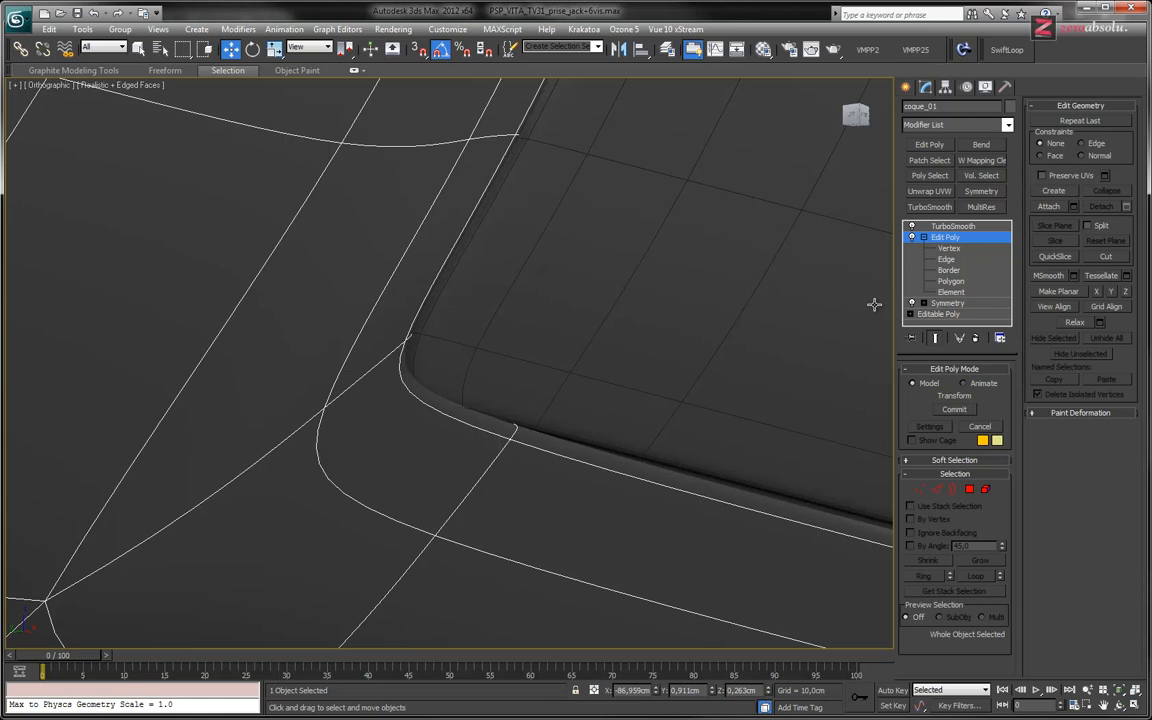
{"action": "middle_click_drag", "start_coordinate": [755, 297], "coordinate": [510, 393], "text": "alt"}
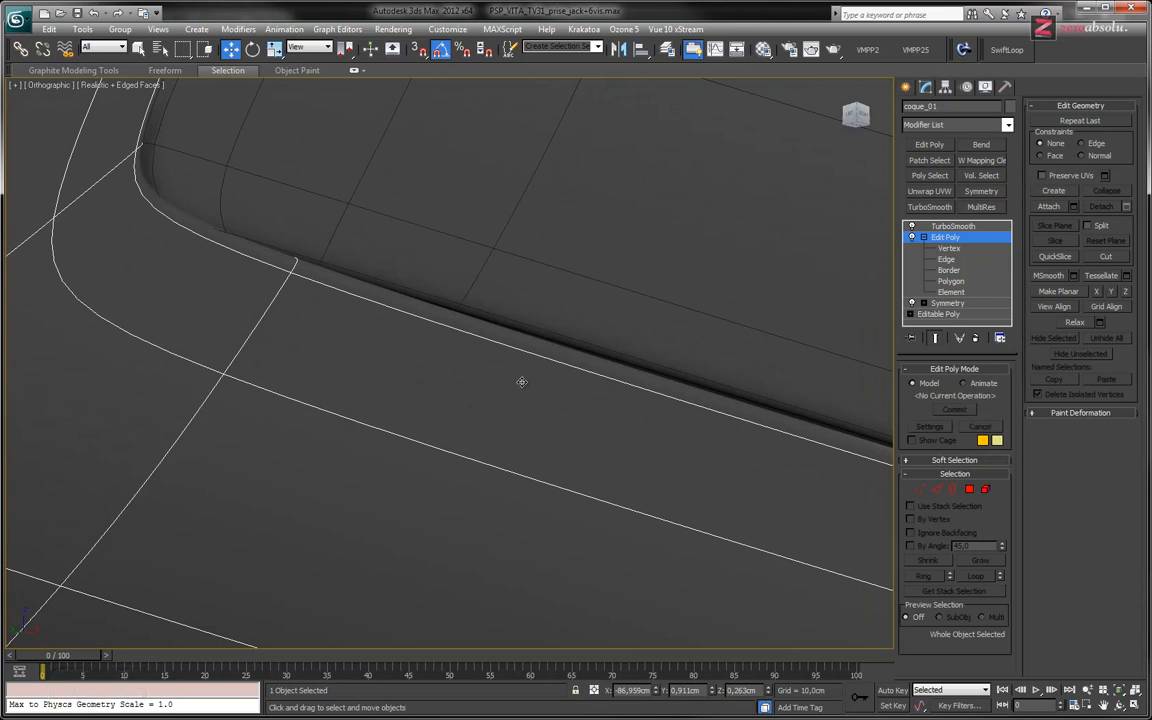
{"action": "left_click", "coordinate": [521, 382]}
{"action": "left_click", "coordinate": [517, 396]}
Select the memory card slot cover and examine how its lower corner fits the shell's recess from the front.
{"action": "middle_click_drag", "start_coordinate": [566, 337], "coordinate": [525, 435]}
{"action": "scroll", "coordinate": [519, 401], "scroll_direction": "down", "scroll_amount": 3}
{"action": "left_click", "coordinate": [540, 301]}
{"action": "middle_click_drag", "start_coordinate": [583, 367], "coordinate": [547, 347], "text": "alt"}
{"action": "middle_click_drag", "start_coordinate": [390, 390], "coordinate": [441, 106]}
{"action": "middle_click_drag", "start_coordinate": [417, 200], "coordinate": [439, 375]}
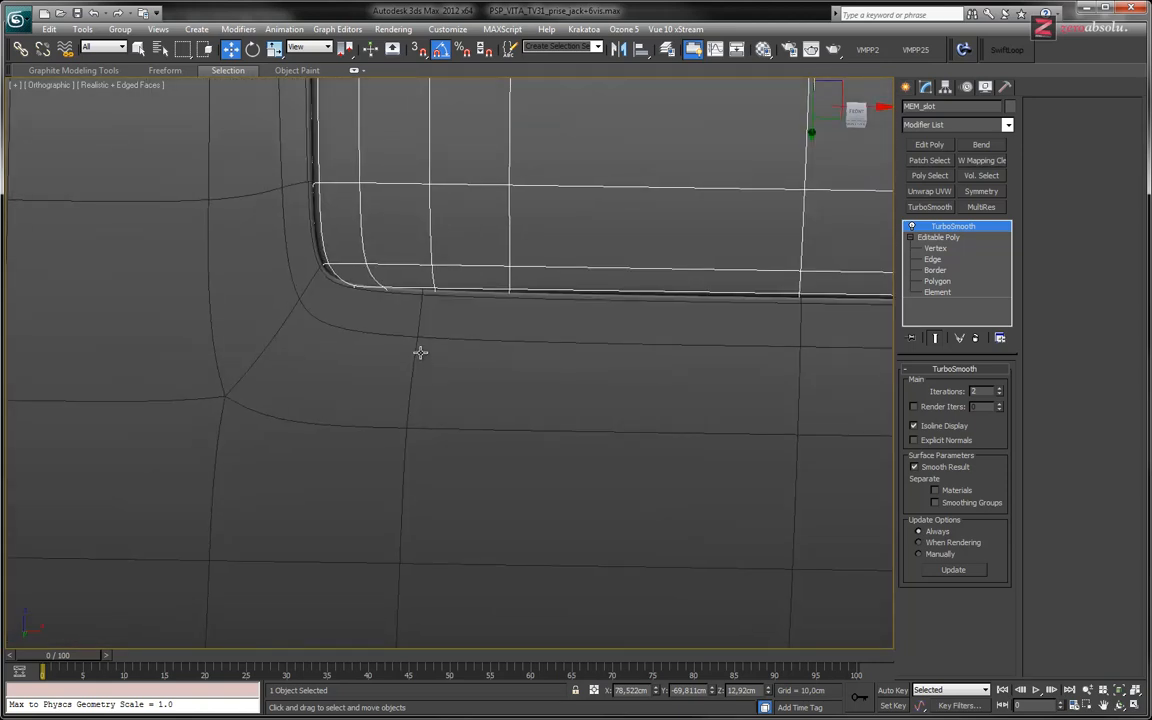
{"action": "middle_click_drag", "start_coordinate": [393, 332], "coordinate": [385, 353]}
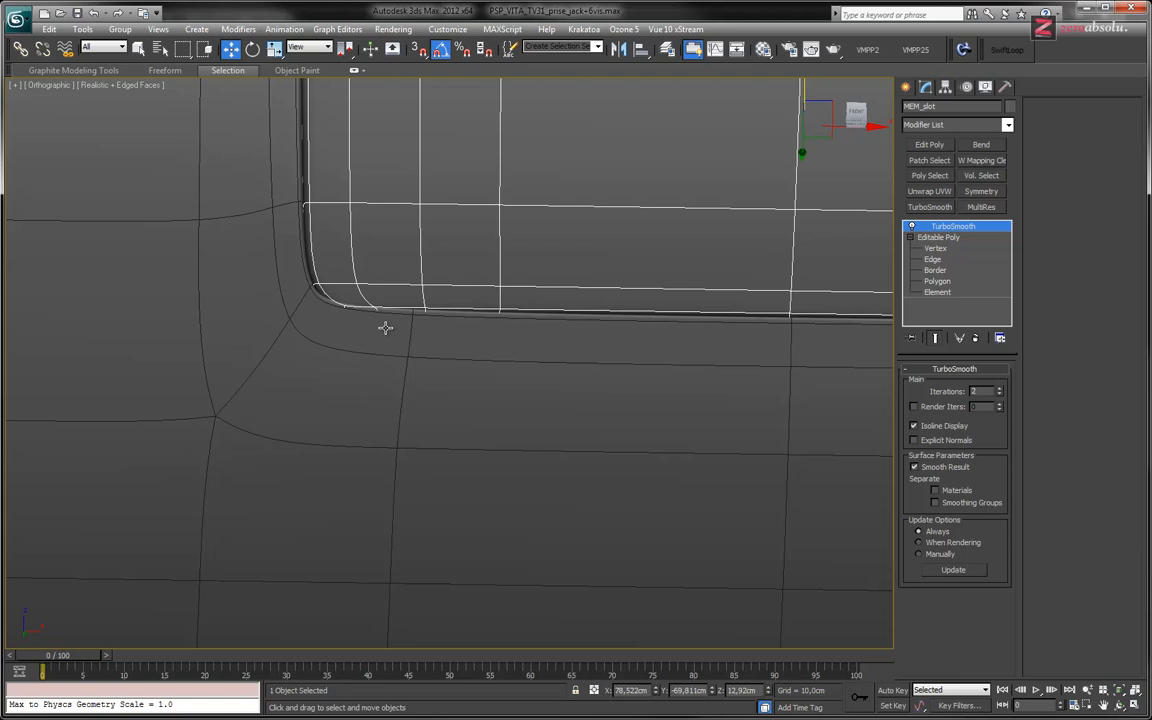
On the shell's unsmoothed cage in front view, select the vertical vertex columns beneath both lower recess corners.
{"action": "left_click", "coordinate": [938, 248]}
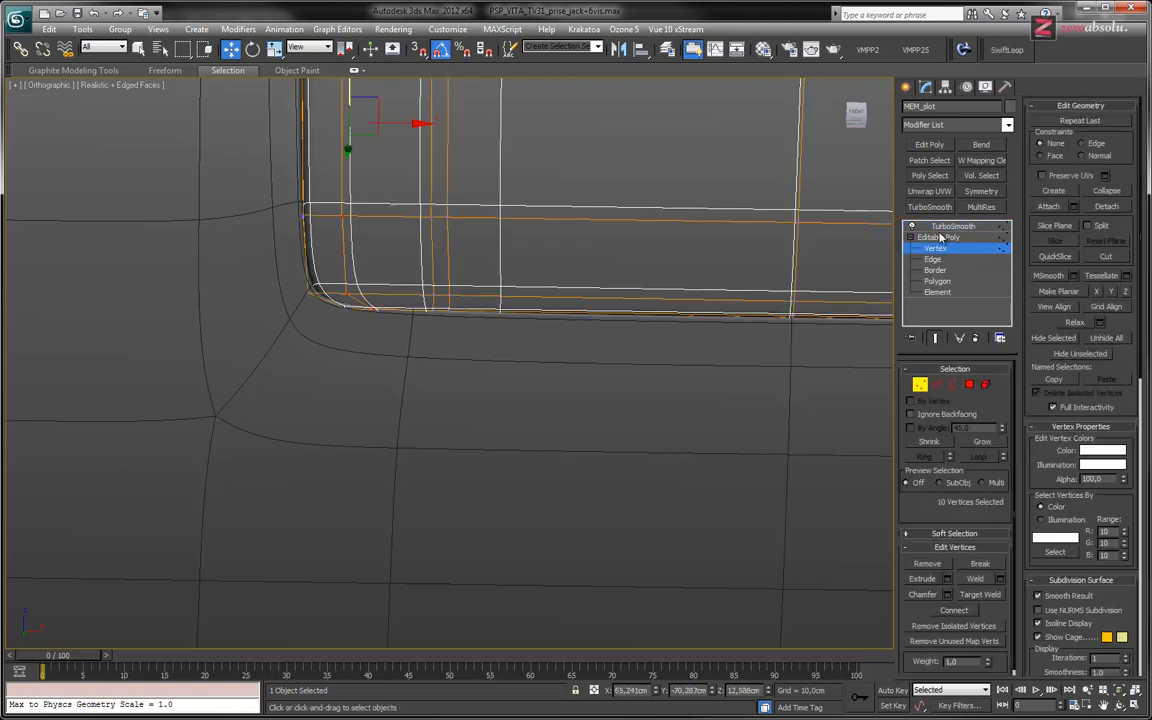
{"action": "left_click", "coordinate": [470, 378]}
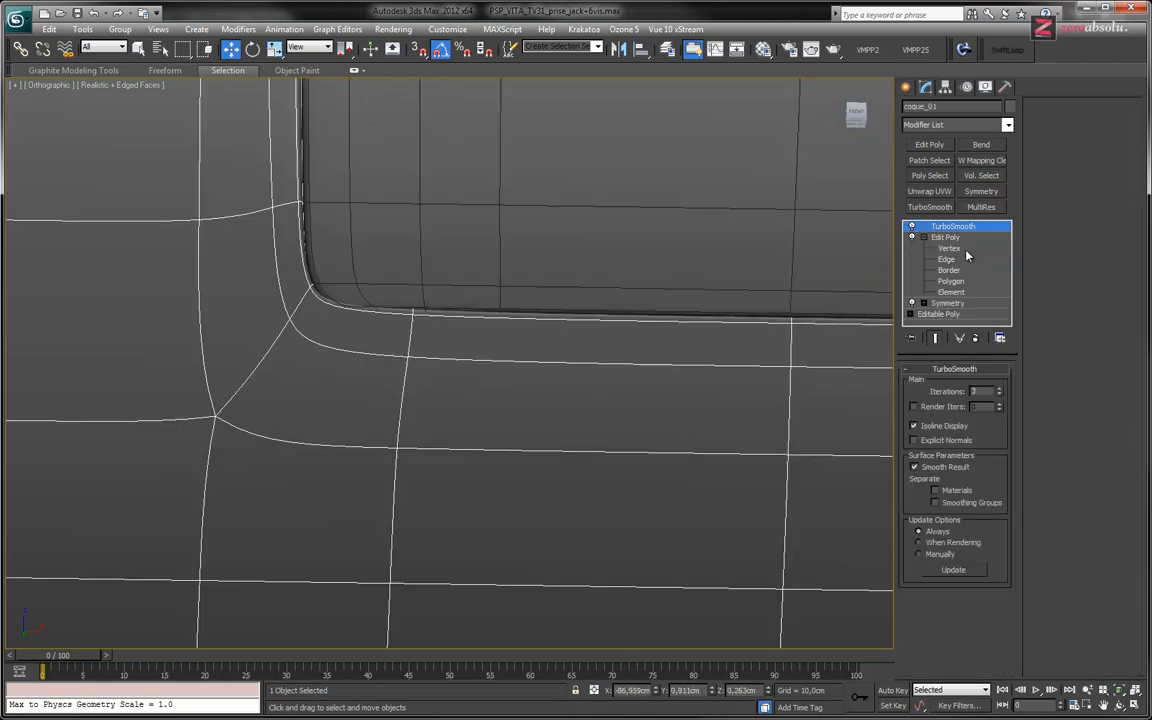
{"action": "left_click", "coordinate": [946, 248]}
{"action": "left_click", "coordinate": [937, 339]}
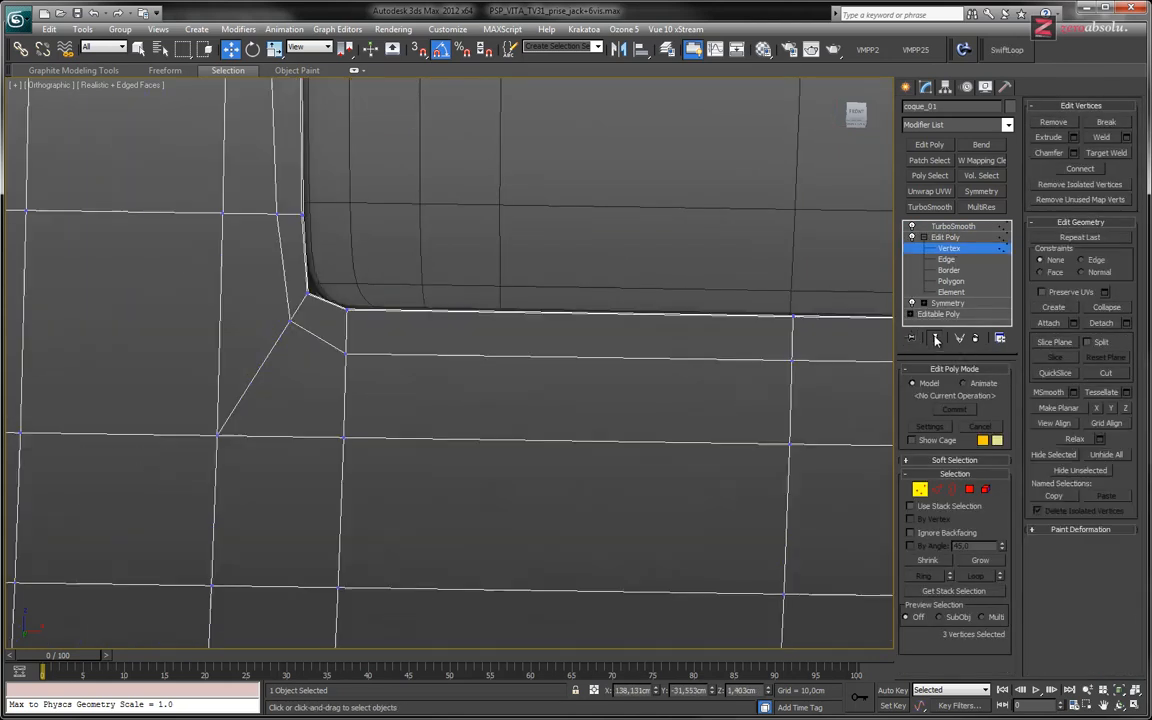
{"action": "middle_click_drag", "start_coordinate": [345, 364], "coordinate": [347, 327]}
{"action": "scroll", "coordinate": [470, 334], "scroll_direction": "down", "scroll_amount": 5}
{"action": "key", "text": "f"}
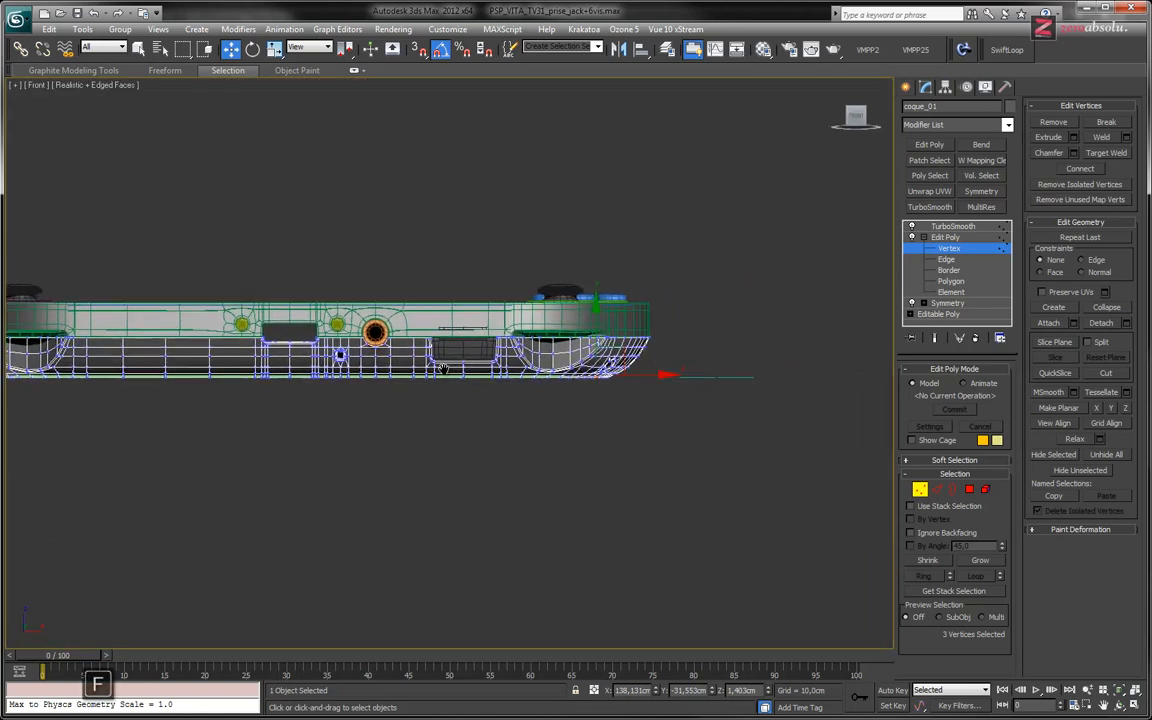
{"action": "scroll", "coordinate": [476, 357], "scroll_direction": "up", "scroll_amount": 8}
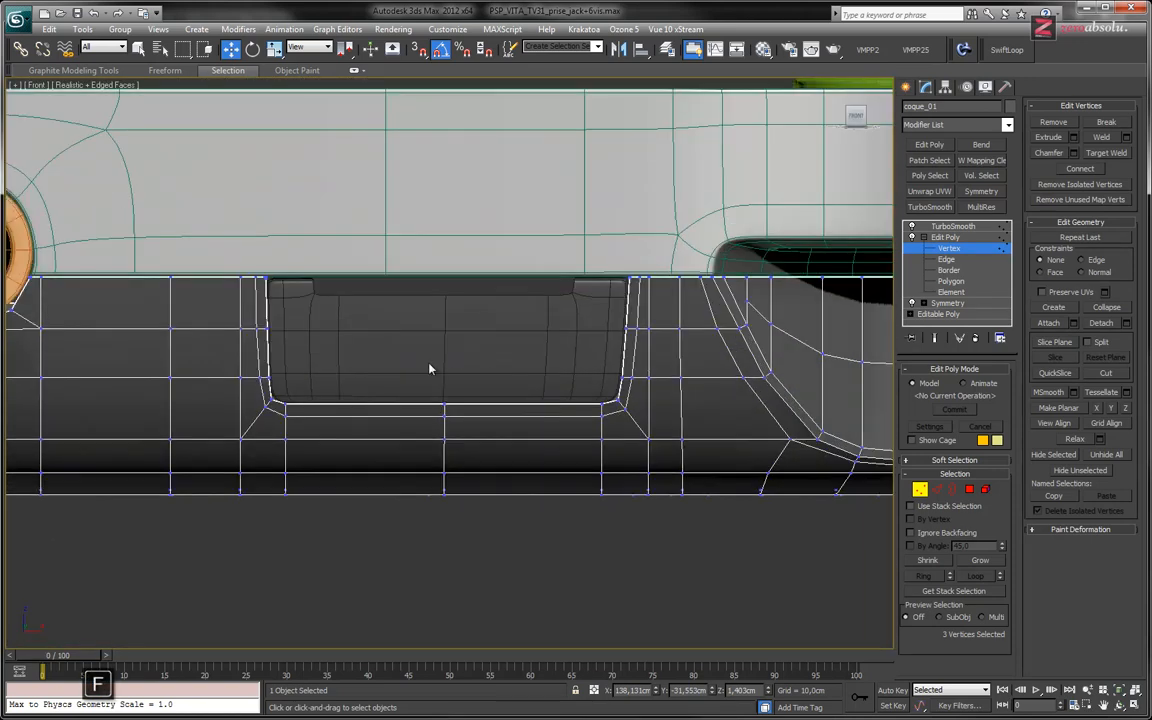
{"action": "left_click_drag", "start_coordinate": [278, 386], "coordinate": [305, 508]}
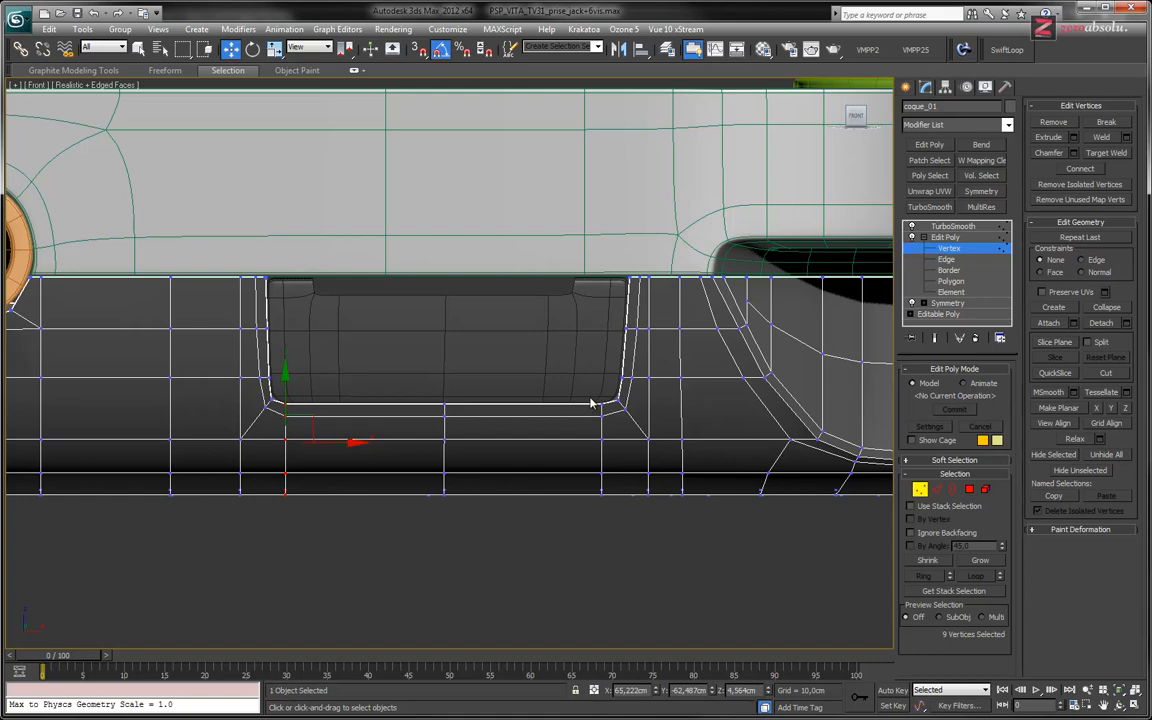
{"action": "middle_click_drag", "start_coordinate": [503, 420], "coordinate": [447, 535], "text": "alt"}
{"action": "left_click_drag", "start_coordinate": [441, 412], "coordinate": [442, 558]}
Show the smoothed shell and scale the selected vertex columns slightly along X, checking the recess corner up close.
{"action": "middle_click_drag", "start_coordinate": [442, 558], "coordinate": [361, 537], "text": "alt"}
{"action": "middle_click_drag", "start_coordinate": [361, 537], "coordinate": [520, 510], "text": "alt"}
{"action": "scroll", "coordinate": [363, 499], "scroll_direction": "up", "scroll_amount": 5}
{"action": "left_click", "coordinate": [934, 339]}
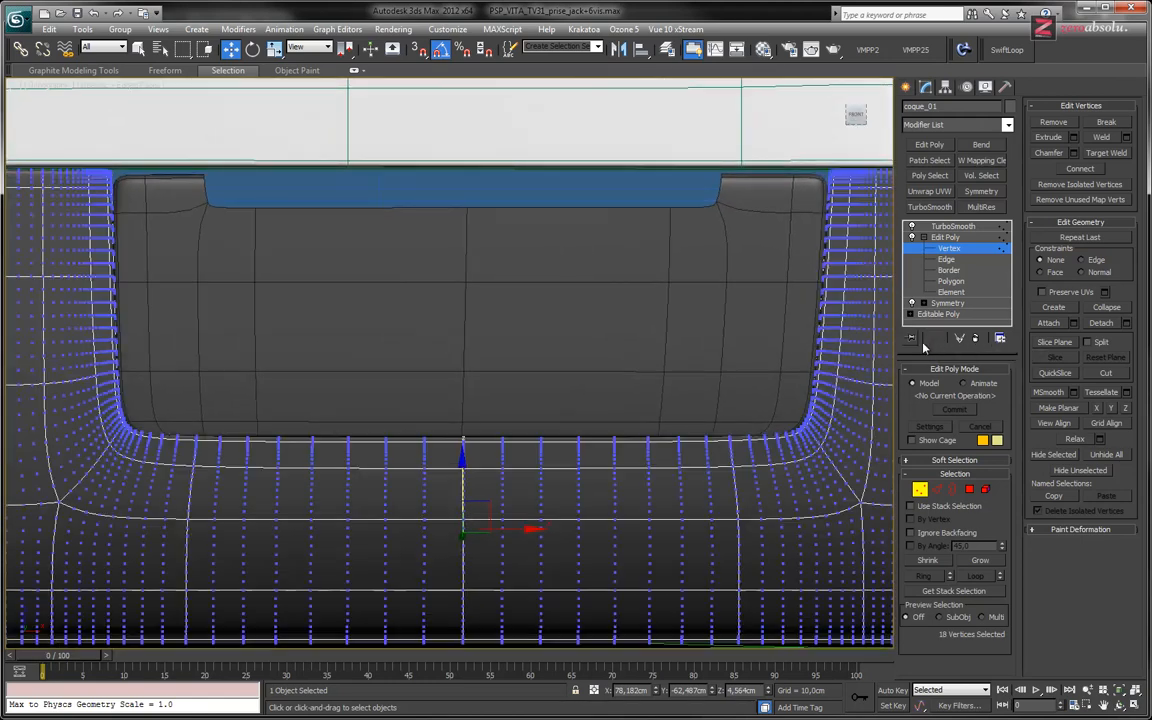
{"action": "key", "text": "r"}
{"action": "key", "text": "r"}
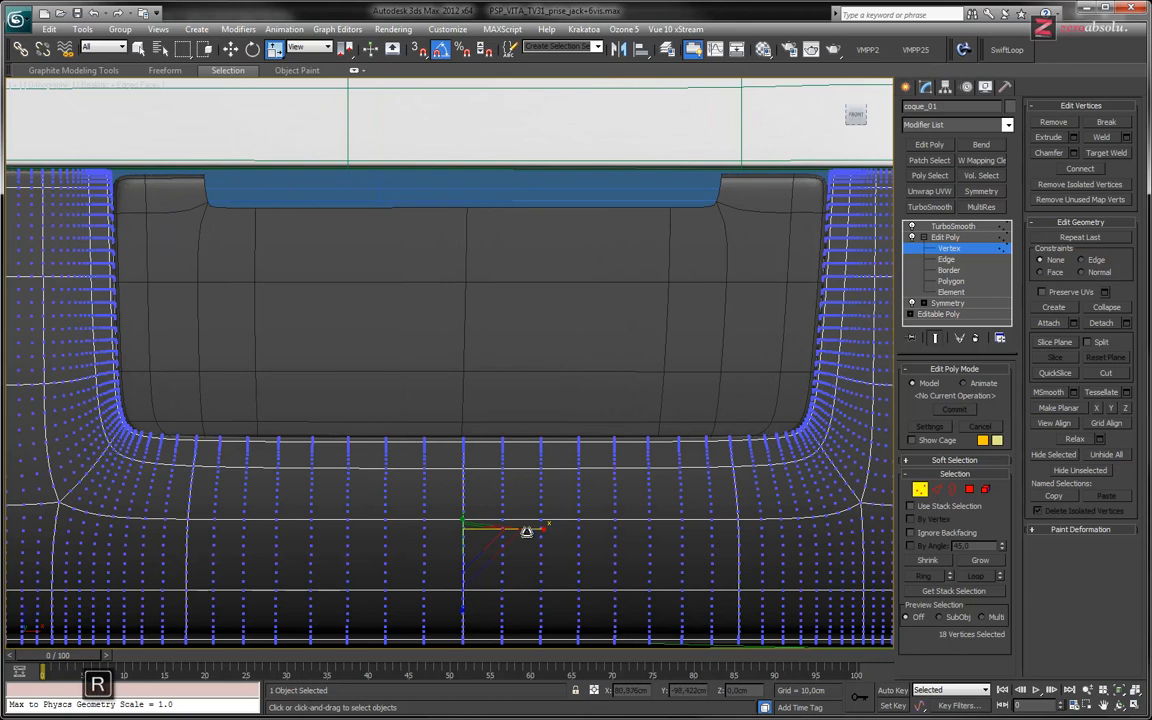
{"action": "left_click_drag", "start_coordinate": [532, 530], "coordinate": [531, 530]}
{"action": "scroll", "coordinate": [275, 417], "scroll_direction": "up", "scroll_amount": 6}
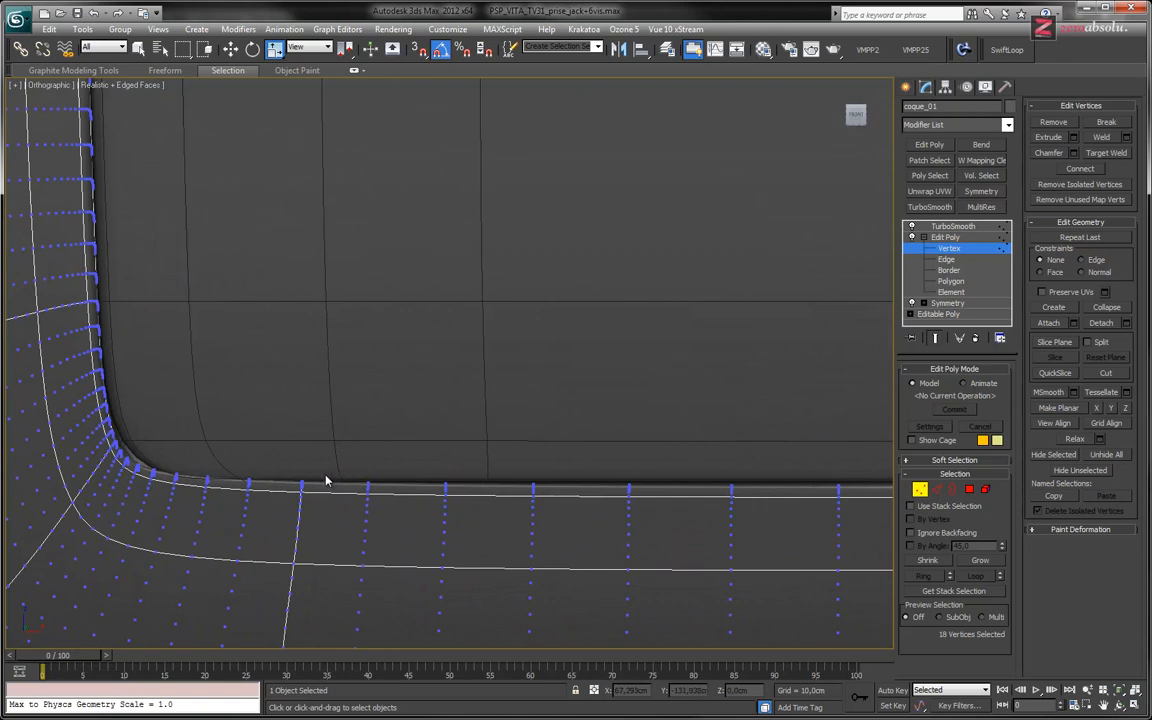
{"action": "middle_click_drag", "start_coordinate": [468, 494], "coordinate": [422, 417]}
{"action": "middle_click_drag", "start_coordinate": [431, 473], "coordinate": [309, 362]}
{"action": "middle_click_drag", "start_coordinate": [568, 459], "coordinate": [335, 388]}
{"action": "middle_click_drag", "start_coordinate": [671, 470], "coordinate": [448, 419]}
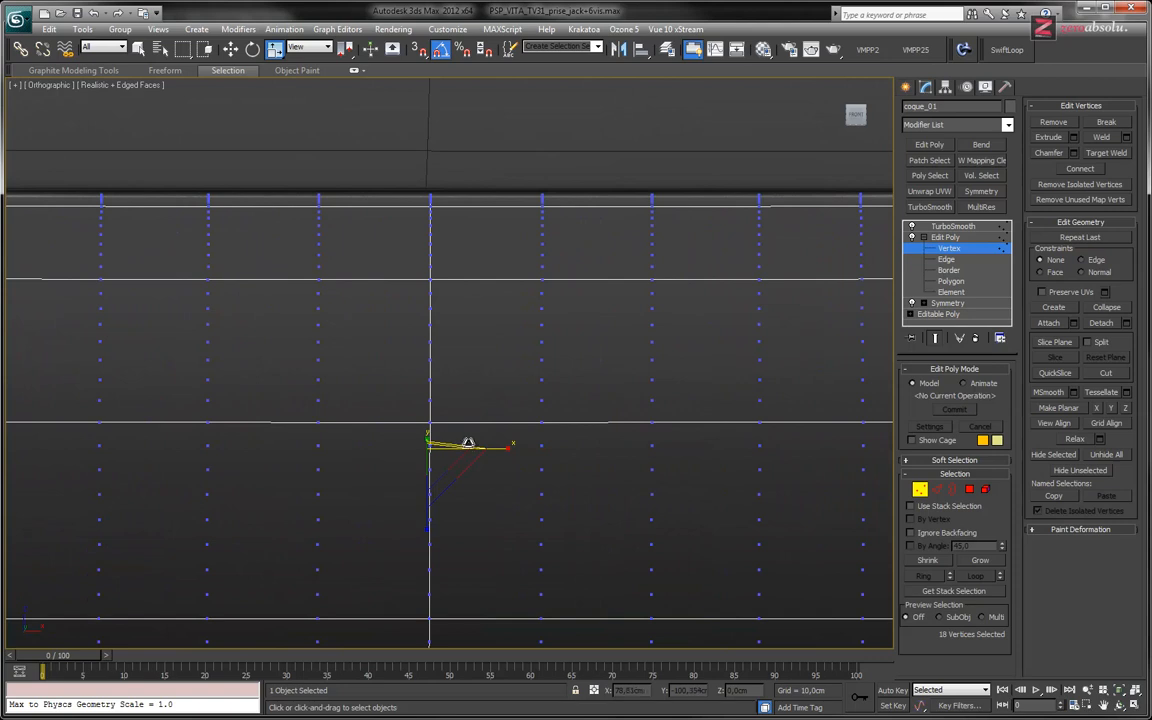
Try scaling the selected shell vertices below the memory slot slightly wider along X.
{"action": "scroll", "coordinate": [638, 483], "scroll_direction": "down", "scroll_amount": 6}
{"action": "middle_click_drag", "start_coordinate": [614, 465], "coordinate": [480, 443]}
{"action": "scroll", "coordinate": [519, 441], "scroll_direction": "down", "scroll_amount": 3}
{"action": "middle_click_drag", "start_coordinate": [610, 421], "coordinate": [563, 426]}
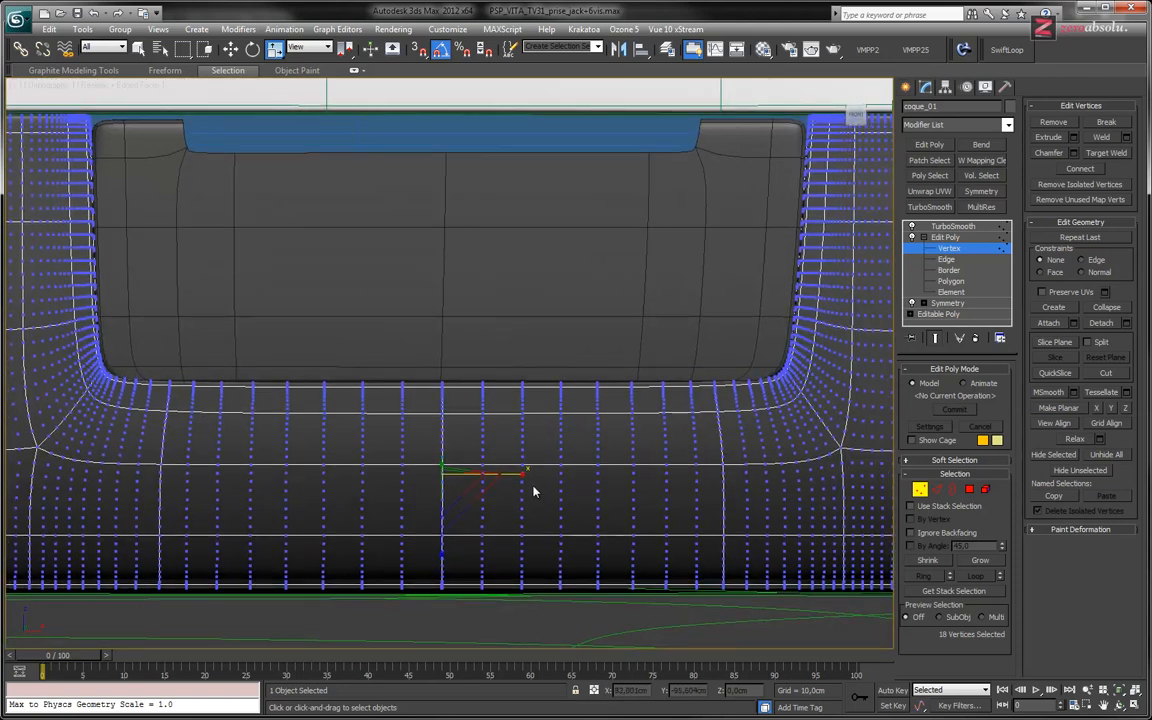
{"action": "left_click_drag", "start_coordinate": [515, 476], "coordinate": [515, 476]}
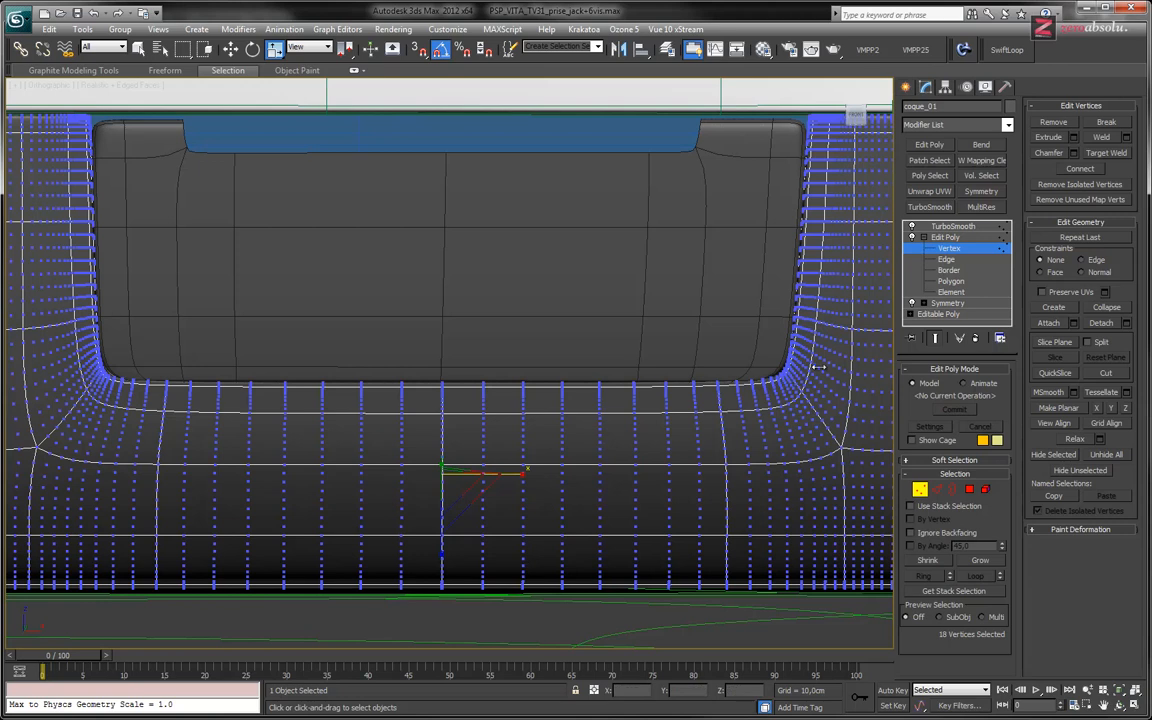
{"action": "left_click", "coordinate": [958, 237]}
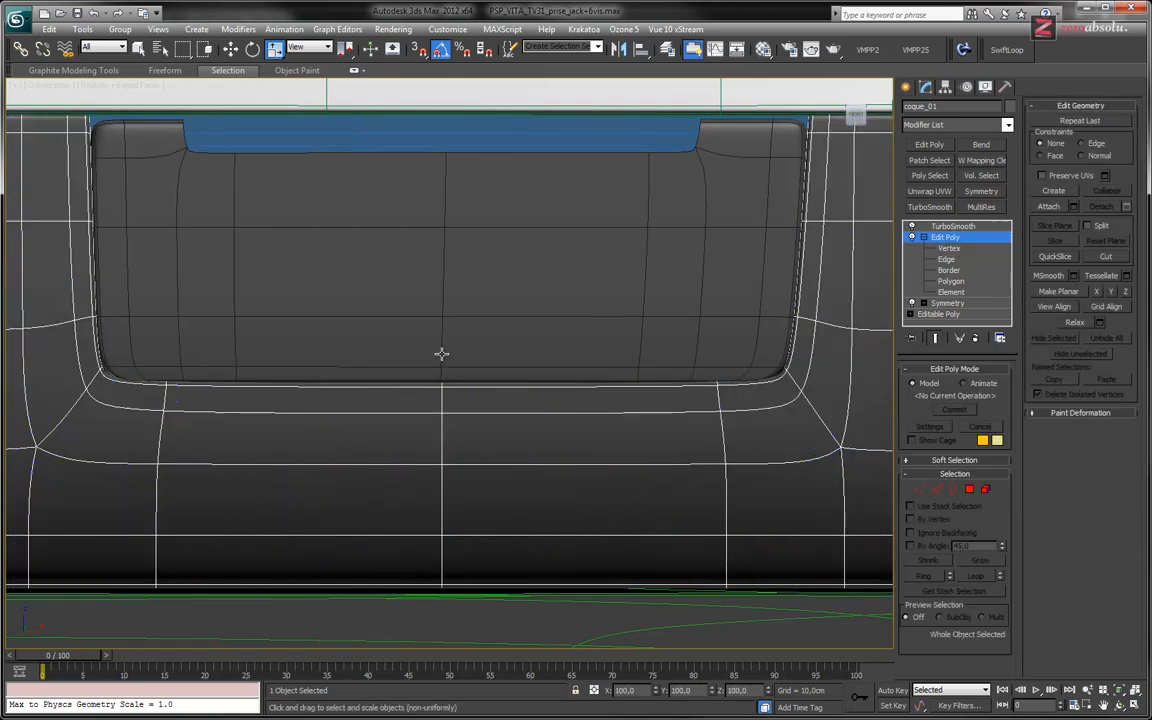
Undo the recent horizontal scaling of the shell's vertices below the memory slot.
{"action": "scroll", "coordinate": [406, 368], "scroll_direction": "down", "scroll_amount": 1}
{"action": "scroll", "coordinate": [452, 404], "scroll_direction": "up", "scroll_amount": 6}
{"action": "scroll", "coordinate": [248, 369], "scroll_direction": "down", "scroll_amount": 4}
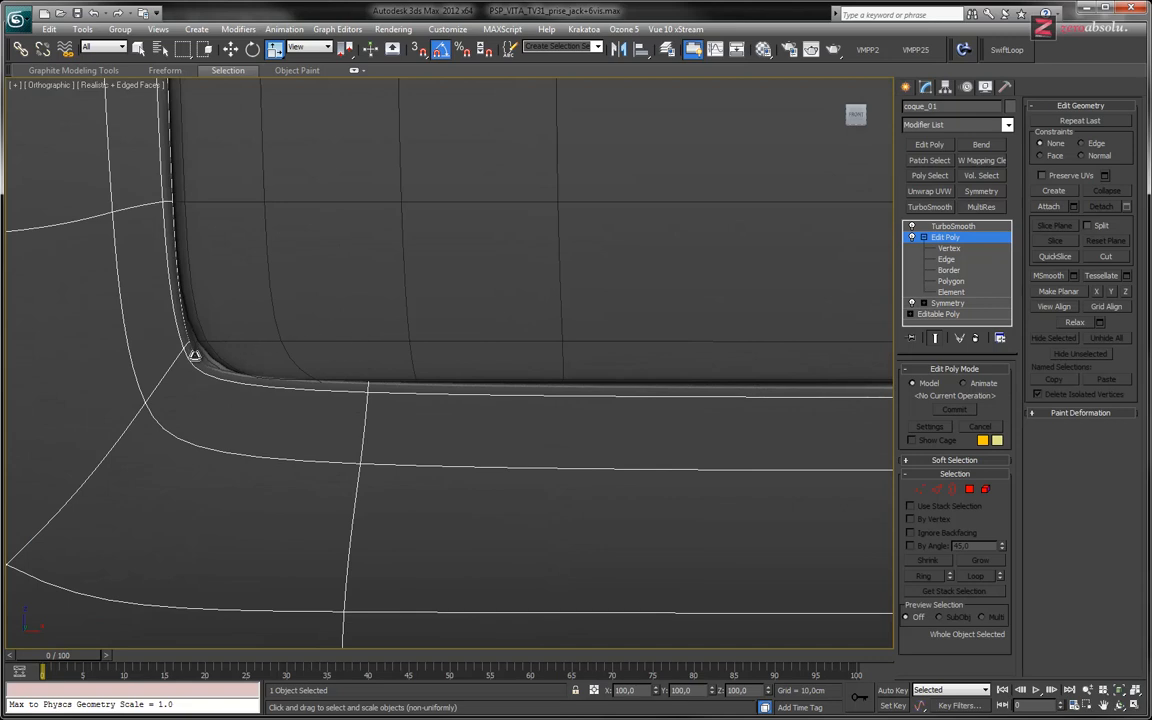
{"action": "left_click", "coordinate": [416, 303]}
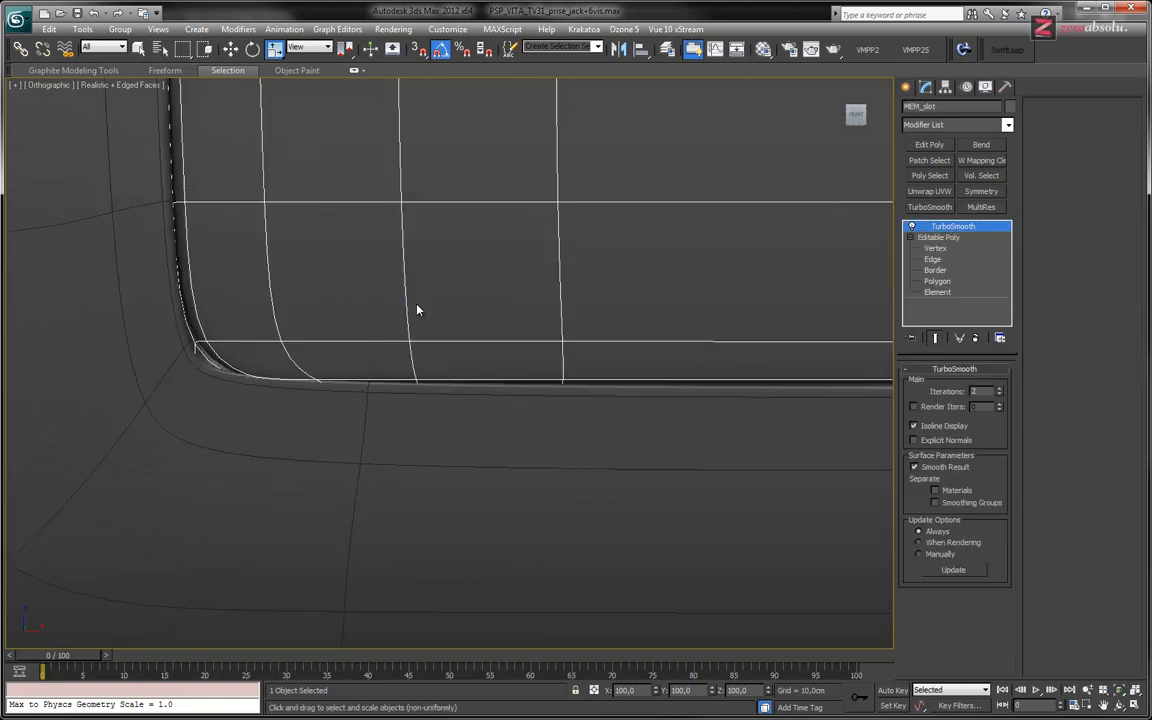
{"action": "middle_click_drag", "start_coordinate": [399, 429], "coordinate": [409, 445]}
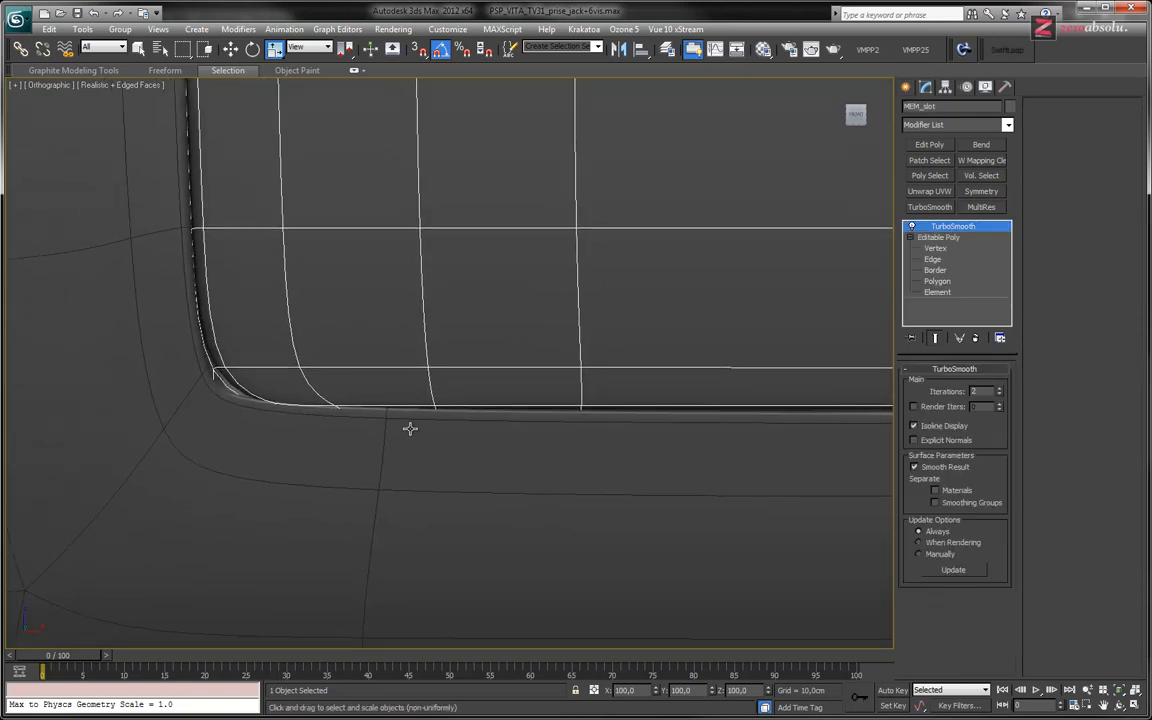
{"action": "key", "text": "ctrl+z"}
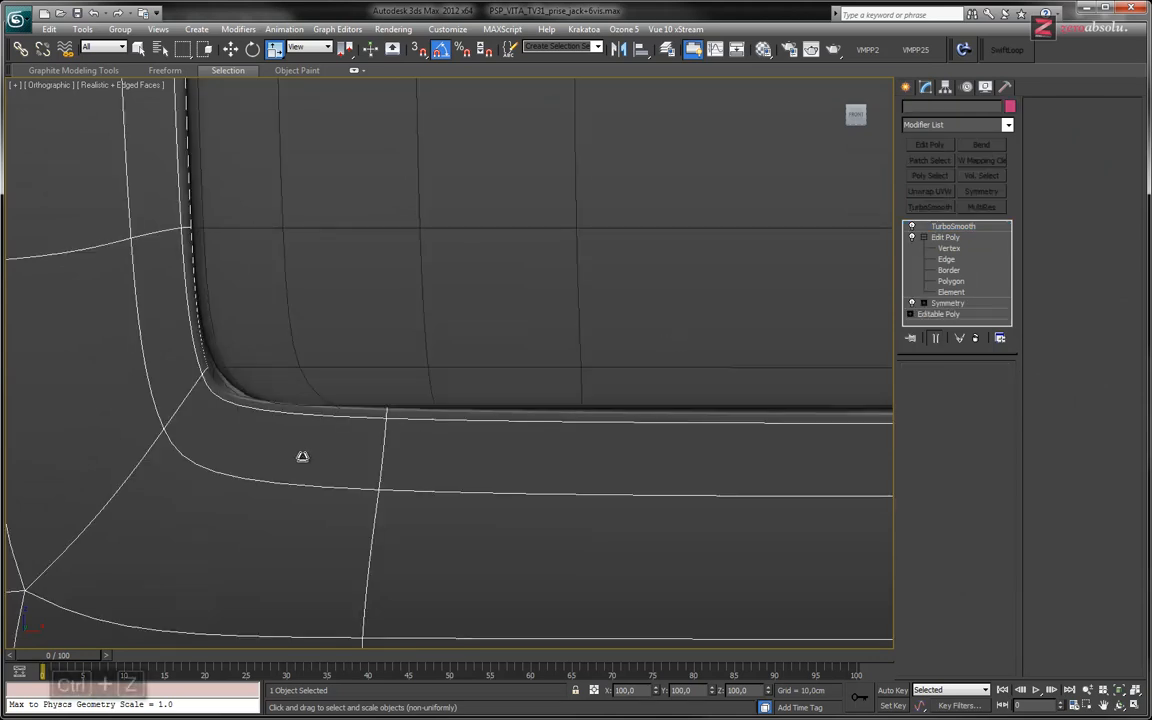
{"action": "key", "text": "ctrl+z"}
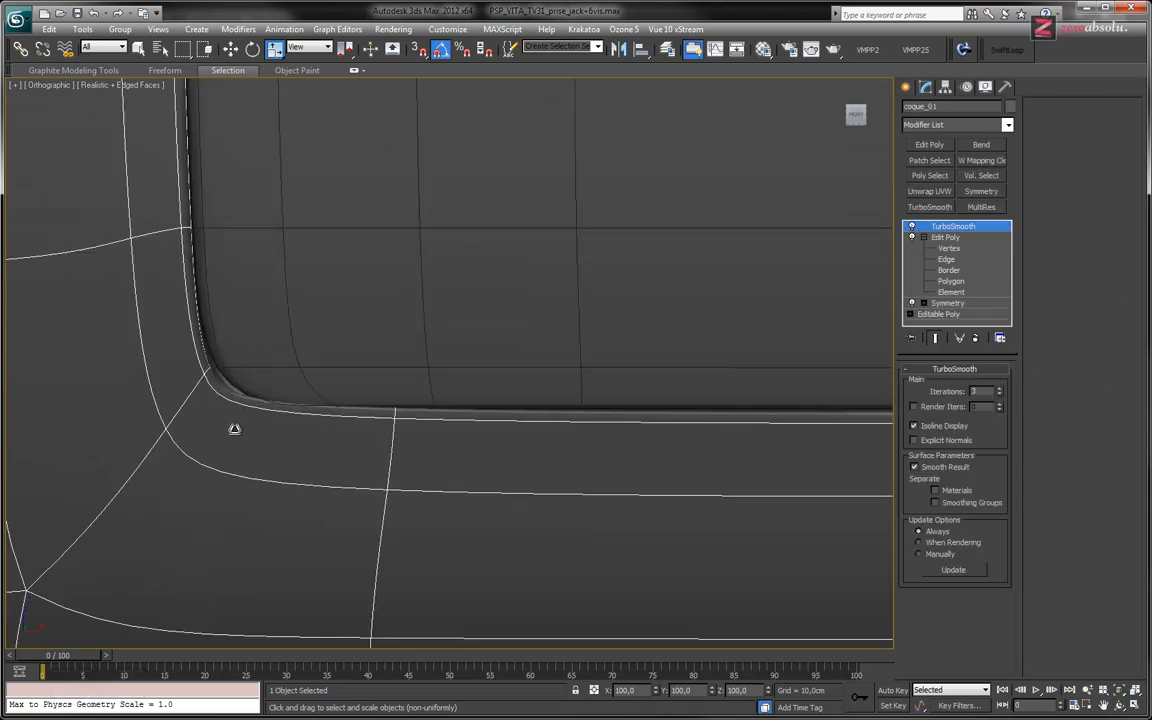
{"action": "key", "text": "ctrl+z"}
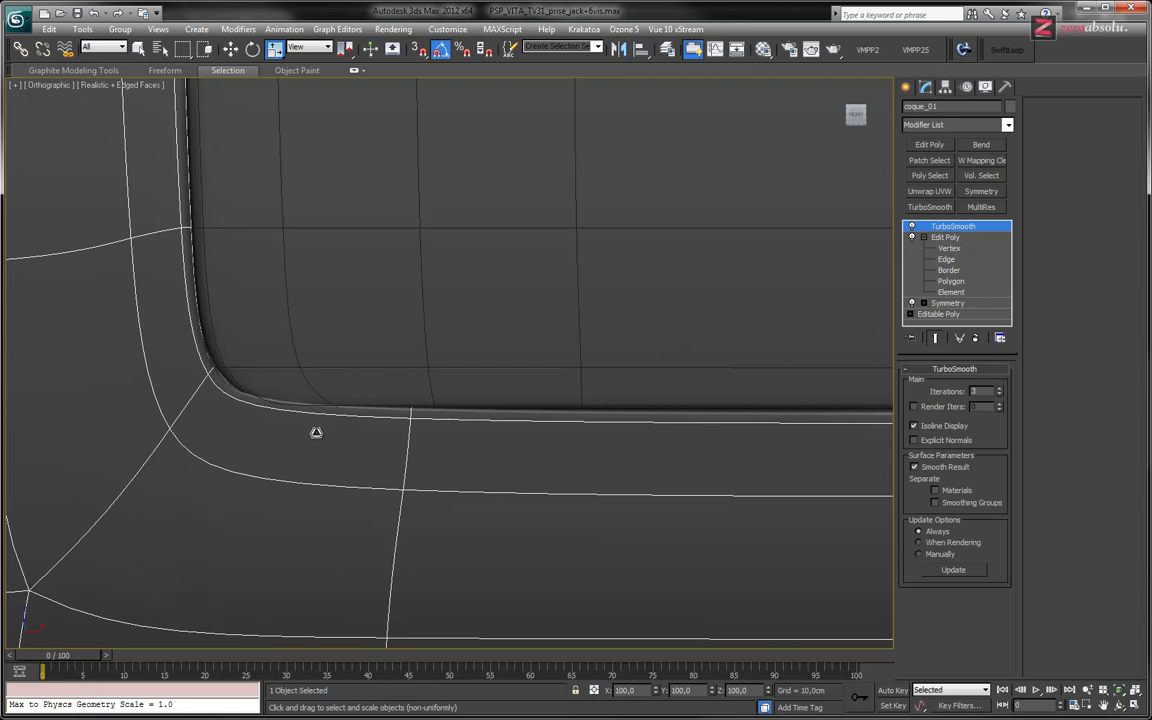
Raise the MEM_slot cover slightly along Z, to about 13.06 cm.
{"action": "middle_click_drag", "start_coordinate": [545, 409], "coordinate": [388, 417]}
{"action": "scroll", "coordinate": [424, 414], "scroll_direction": "down", "scroll_amount": 3}
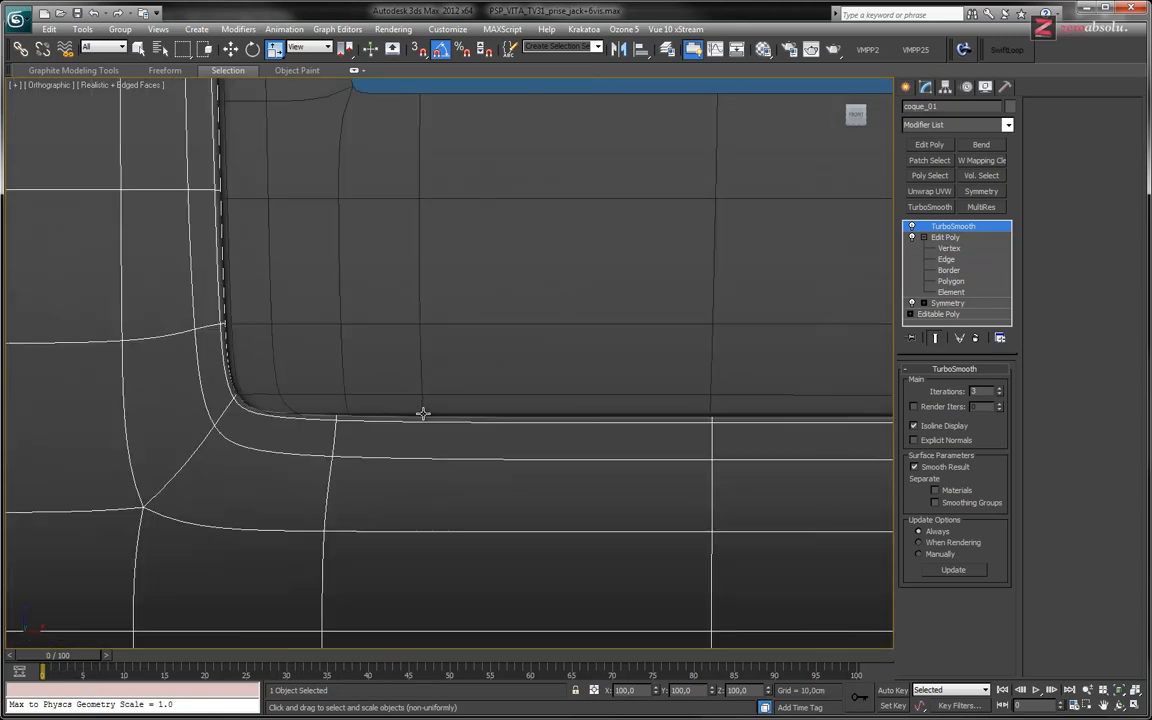
{"action": "scroll", "coordinate": [398, 419], "scroll_direction": "down", "scroll_amount": 3}
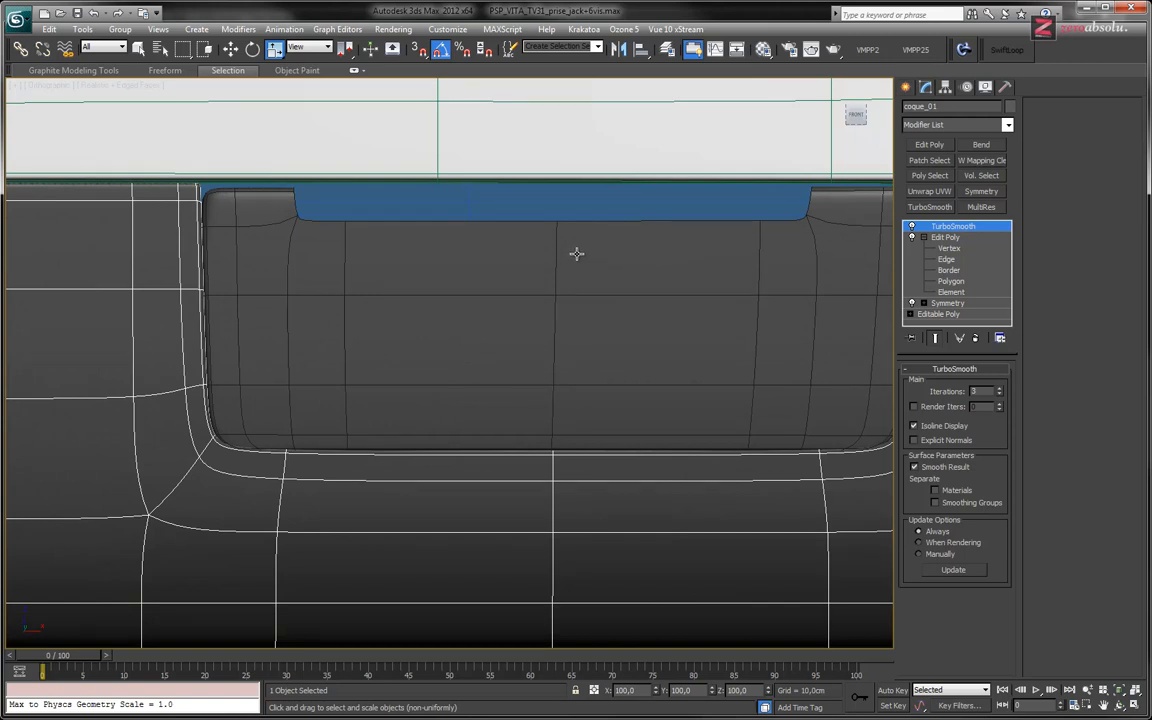
{"action": "left_click", "coordinate": [555, 246]}
{"action": "key", "text": "w"}
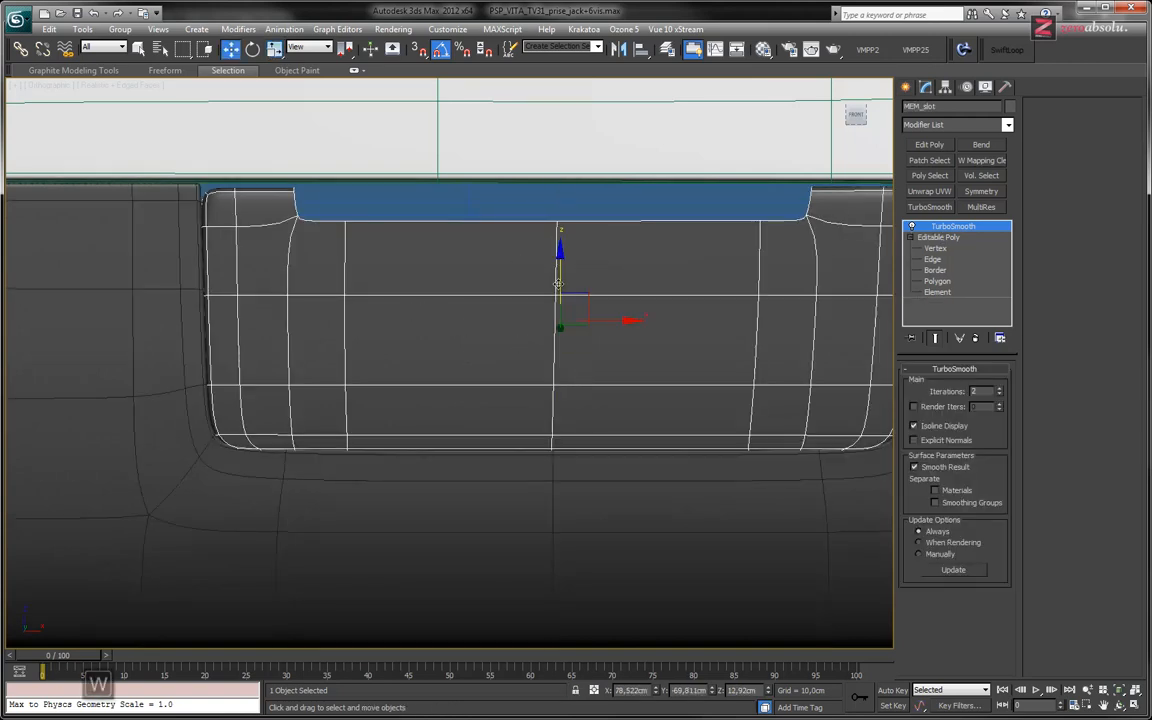
{"action": "mouse_move", "coordinate": [560, 278]}
{"action": "left_mouse_down"}
{"action": "mouse_move", "coordinate": [561, 266]}
{"action": "mouse_move", "coordinate": [562, 276]}
{"action": "left_mouse_up"}
Fine-tune the MEM_slot cover's height against the shell's lower rim, to about Z 13.05 cm.
{"action": "middle_click_drag", "start_coordinate": [817, 404], "coordinate": [468, 386]}
{"action": "scroll", "coordinate": [546, 424], "scroll_direction": "up", "scroll_amount": 7}
{"action": "middle_click_drag", "start_coordinate": [504, 424], "coordinate": [705, 403], "text": "alt"}
{"action": "scroll", "coordinate": [507, 360], "scroll_direction": "down", "scroll_amount": 3}
{"action": "scroll", "coordinate": [437, 376], "scroll_direction": "down", "scroll_amount": 3}
{"action": "middle_click_drag", "start_coordinate": [365, 372], "coordinate": [497, 386]}
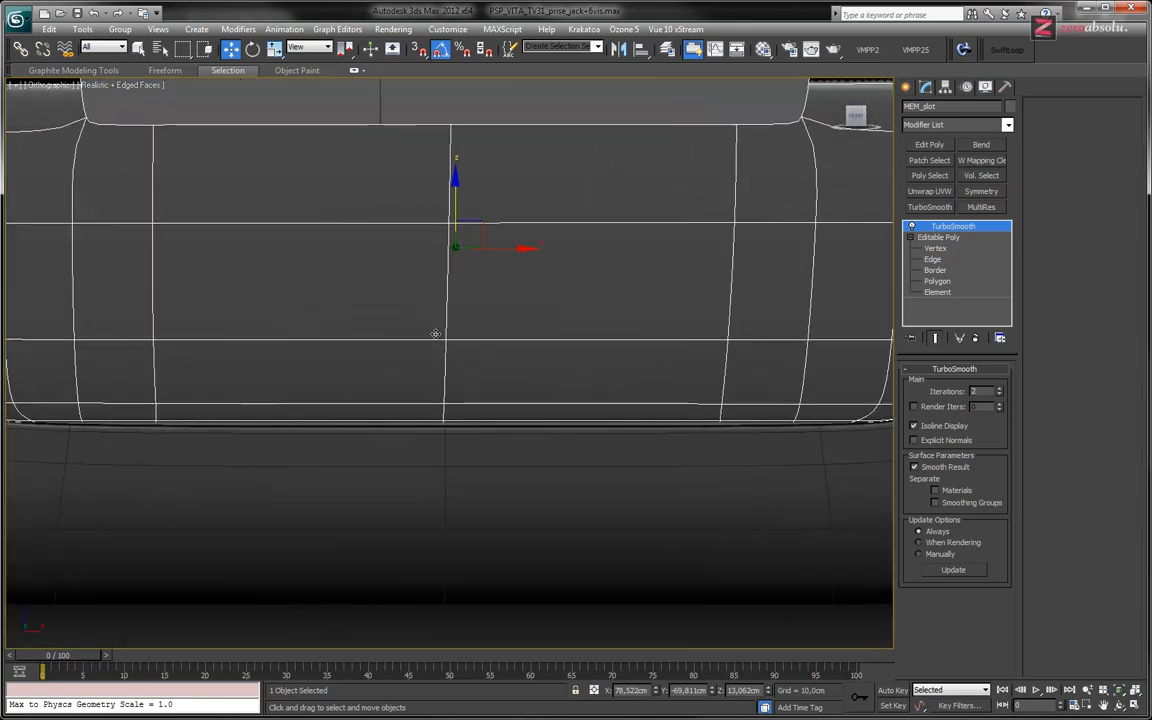
{"action": "left_click_drag", "start_coordinate": [457, 195], "coordinate": [457, 194]}
{"action": "middle_click_drag", "start_coordinate": [387, 338], "coordinate": [518, 293]}
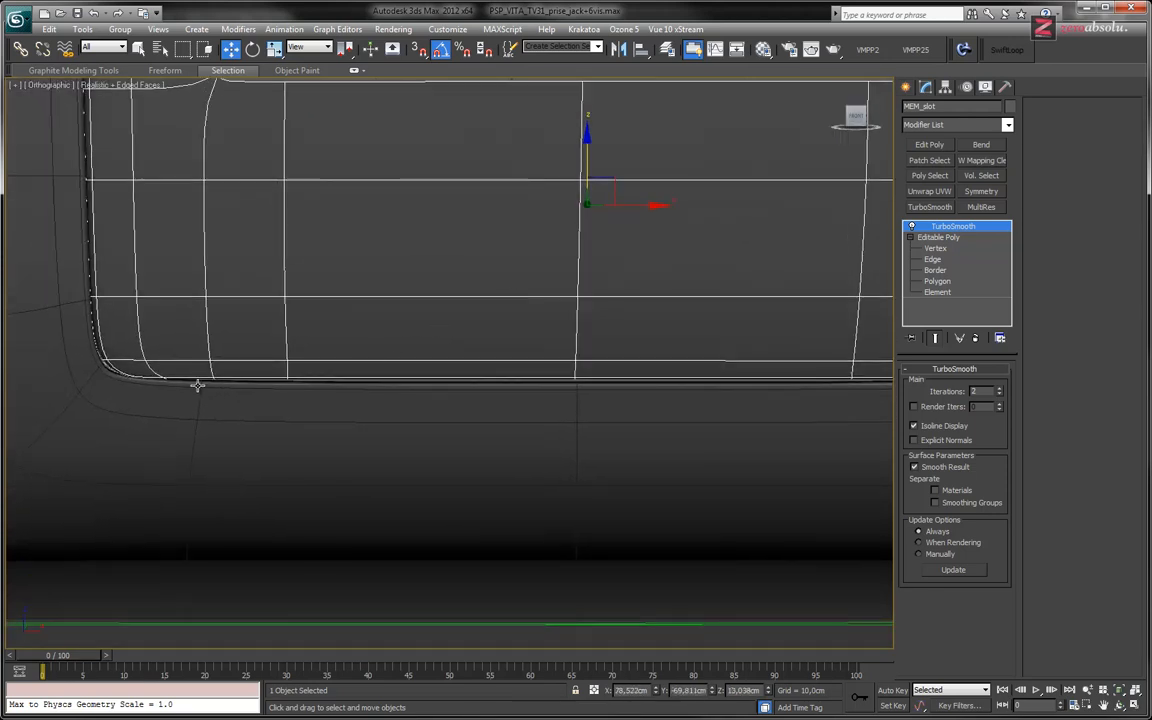
{"action": "middle_click_drag", "start_coordinate": [524, 185], "coordinate": [498, 202]}
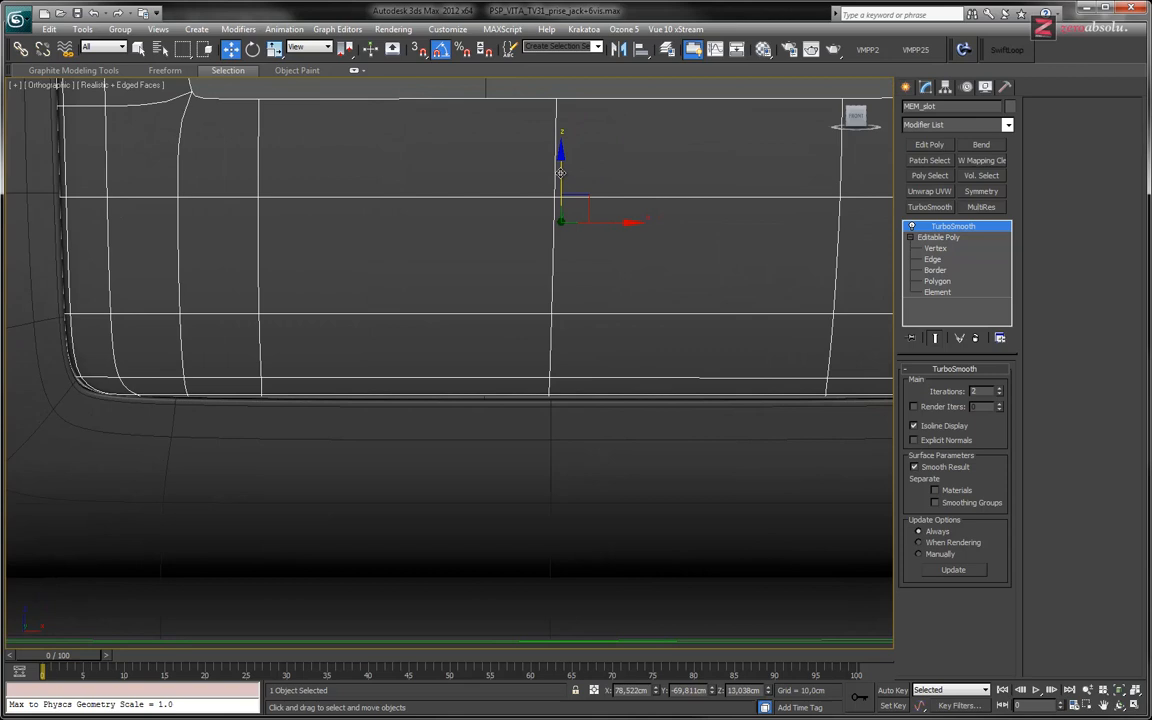
{"action": "left_click_drag", "start_coordinate": [561, 172], "coordinate": [561, 172]}
{"action": "left_click", "coordinate": [557, 421]}
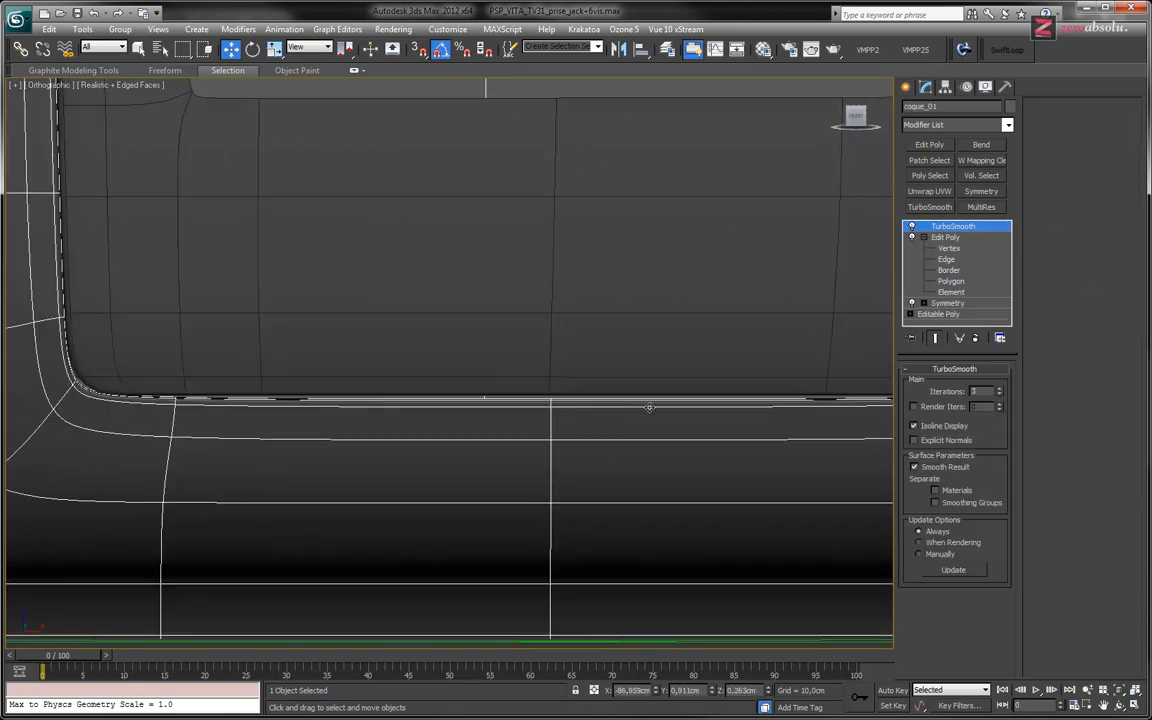
{"action": "left_click", "coordinate": [946, 238]}
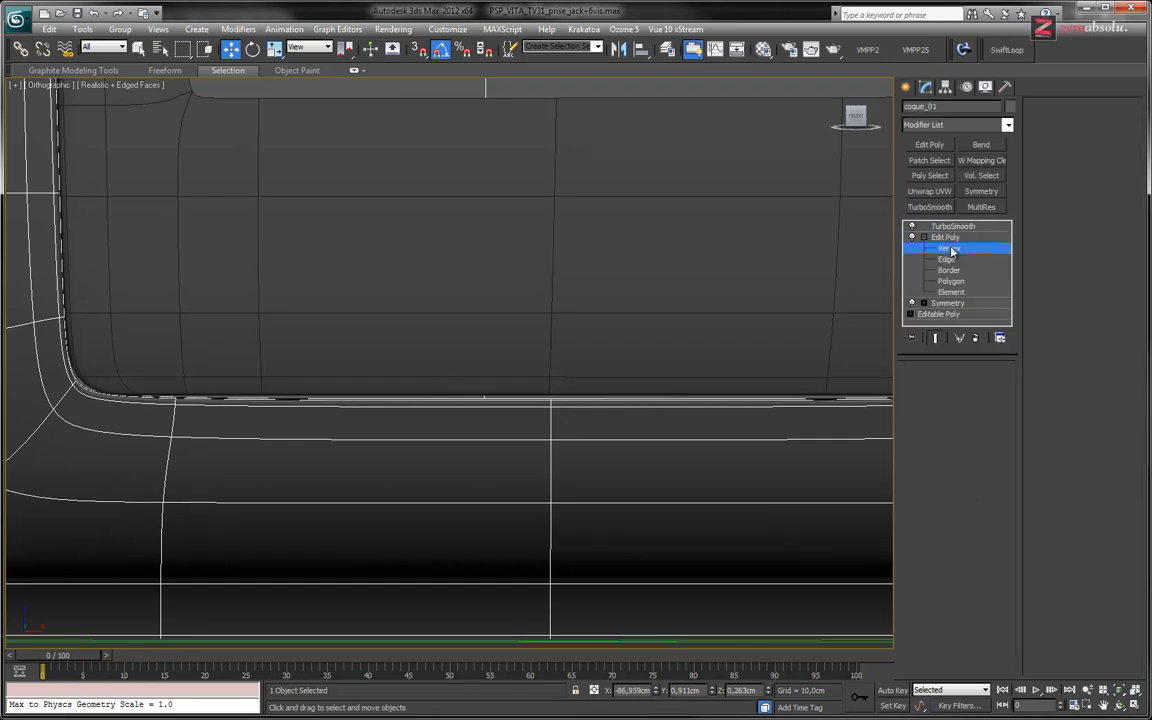
{"action": "left_click", "coordinate": [950, 248]}
{"action": "left_click", "coordinate": [950, 226]}
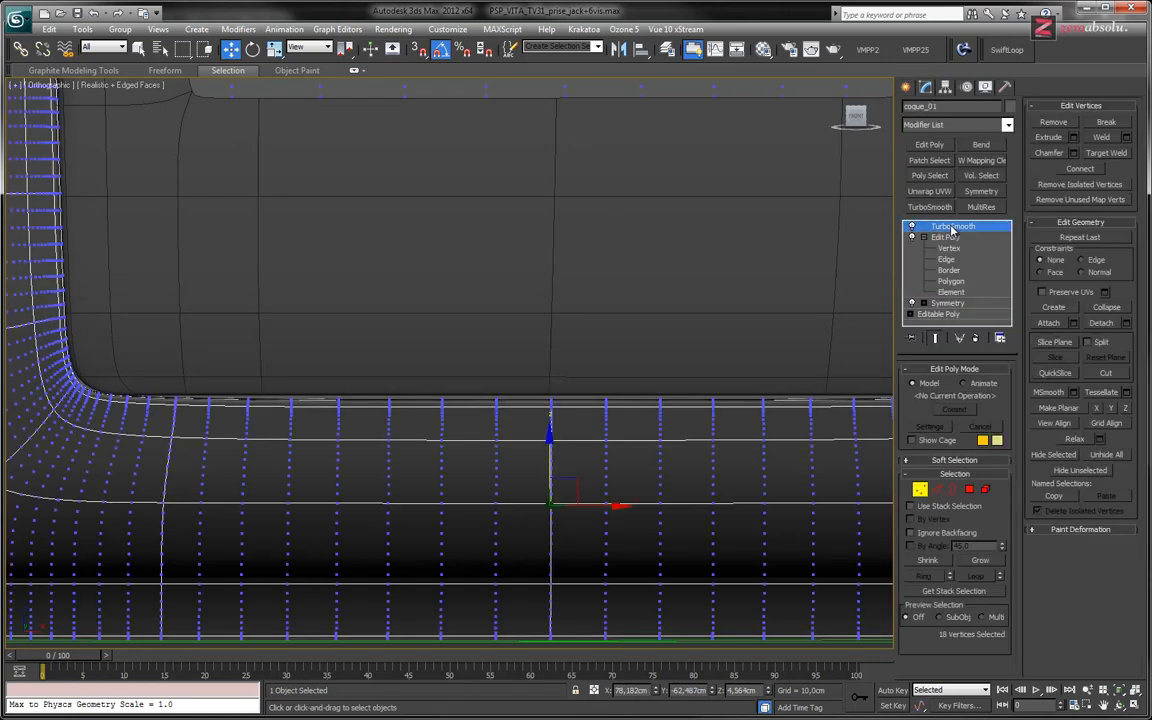
{"action": "left_click", "coordinate": [954, 238]}
{"action": "left_click", "coordinate": [957, 240]}
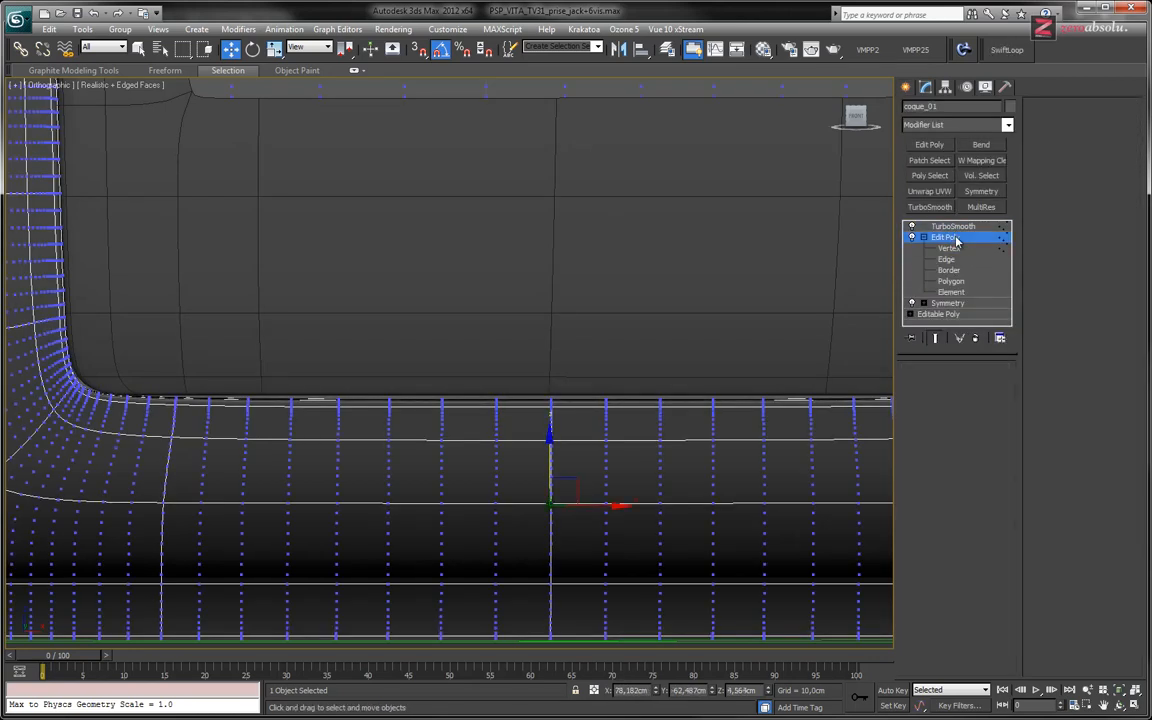
Lower the four middle vertices of the MEM_slot cover's bottom edge to about Z 7.87 cm.
{"action": "left_click", "coordinate": [553, 352]}
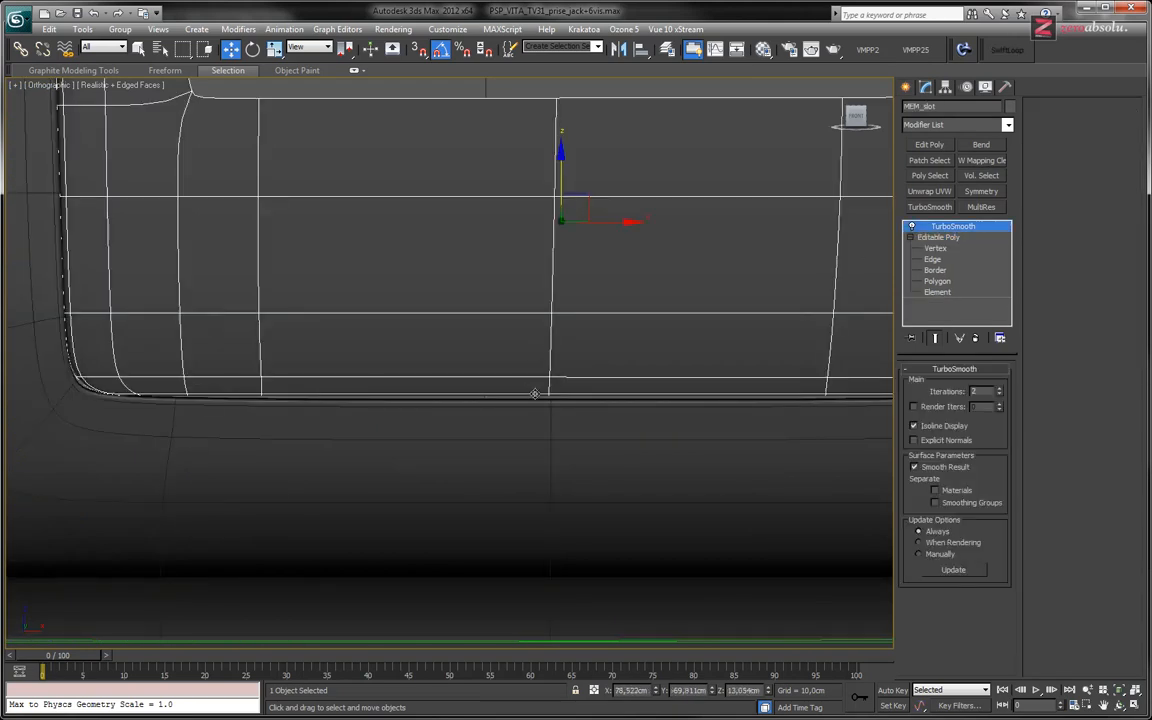
{"action": "left_click", "coordinate": [951, 248]}
{"action": "left_click_drag", "start_coordinate": [538, 366], "coordinate": [569, 427]}
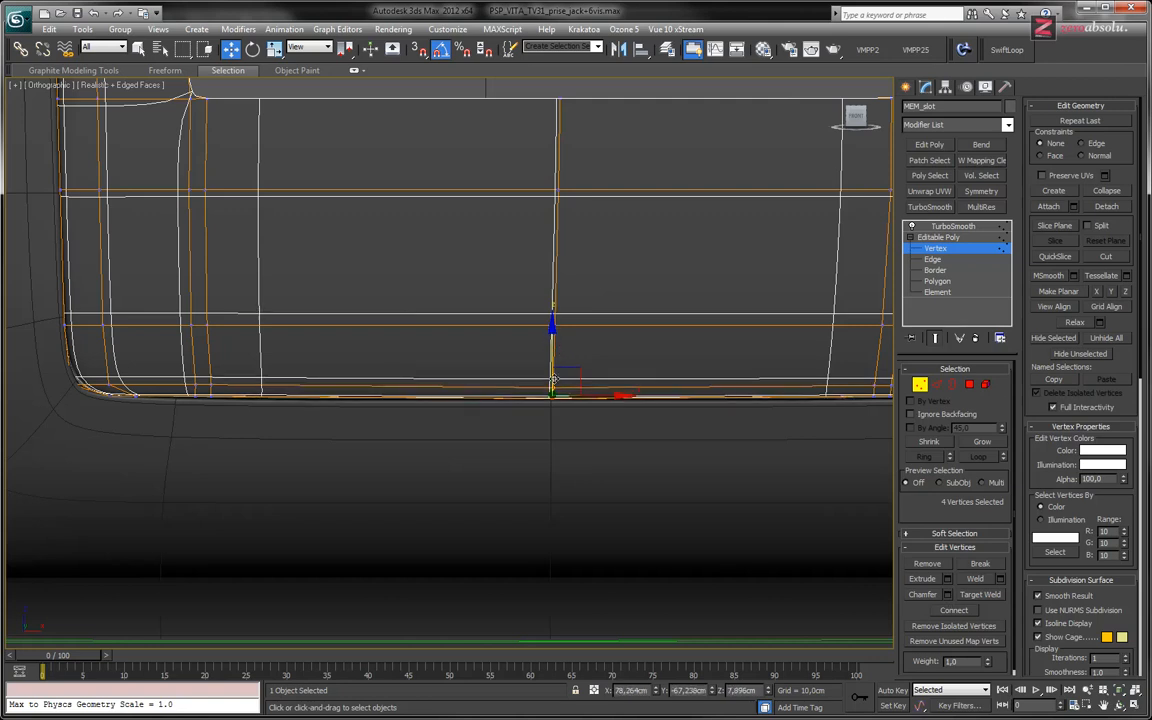
{"action": "middle_click_drag", "start_coordinate": [551, 340], "coordinate": [531, 357]}
{"action": "scroll", "coordinate": [531, 357], "scroll_direction": "up", "scroll_amount": 2}
{"action": "scroll", "coordinate": [522, 395], "scroll_direction": "up", "scroll_amount": 2}
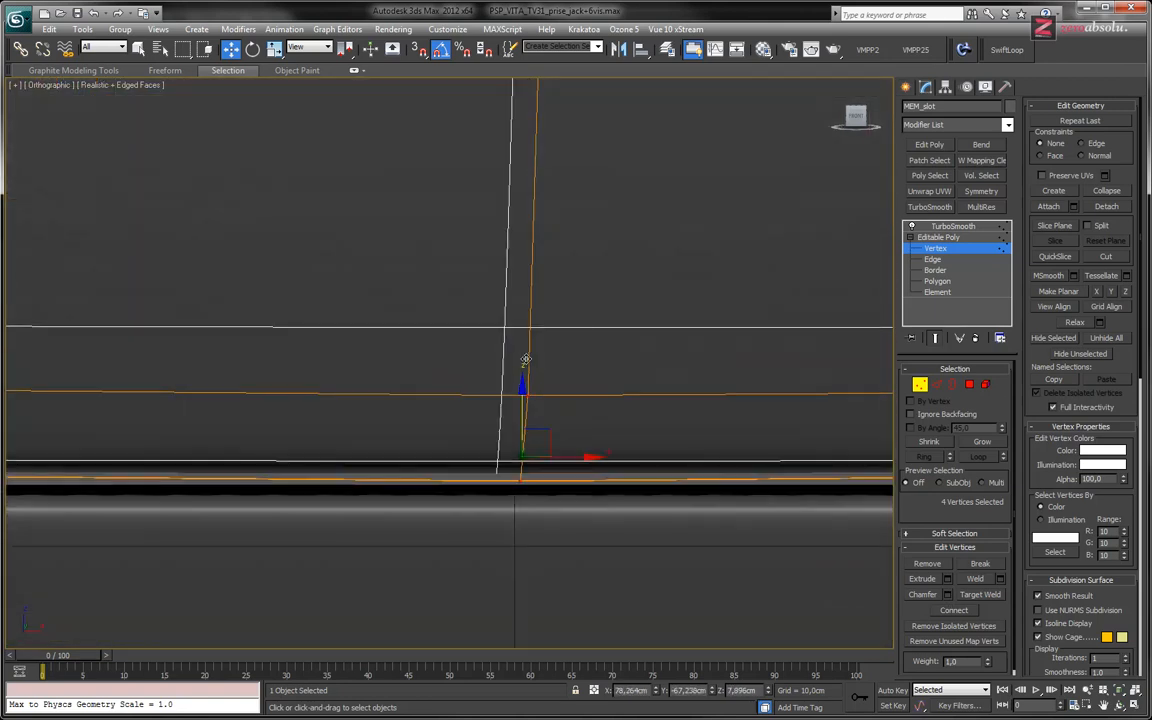
{"action": "mouse_move", "coordinate": [522, 406]}
{"action": "left_mouse_down"}
{"action": "mouse_move", "coordinate": [522, 422]}
{"action": "mouse_move", "coordinate": [522, 412]}
{"action": "left_mouse_up"}
Adjust the two vertex columns on the cover's bottom edge near its left corner slightly along Z to follow the shell rim.
{"action": "scroll", "coordinate": [522, 412], "scroll_direction": "down", "scroll_amount": 4}
{"action": "middle_click_drag", "start_coordinate": [473, 360], "coordinate": [460, 345]}
{"action": "scroll", "coordinate": [404, 355], "scroll_direction": "up", "scroll_amount": 4}
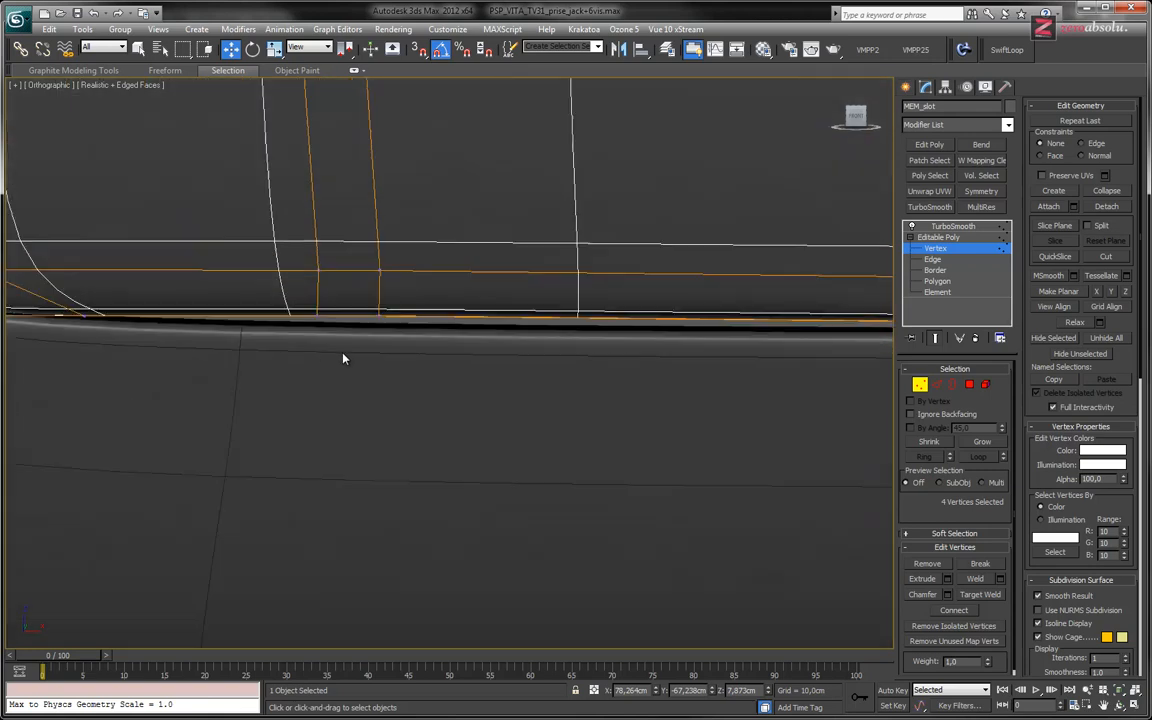
{"action": "mouse_move", "coordinate": [363, 247]}
{"action": "left_mouse_down"}
{"action": "mouse_move", "coordinate": [386, 288]}
{"action": "mouse_move", "coordinate": [378, 258]}
{"action": "left_mouse_up"}
{"action": "left_click_drag", "start_coordinate": [291, 218], "coordinate": [321, 320]}
{"action": "key", "text": "ctrl+z"}
{"action": "key", "text": "ctrl+z"}
{"action": "left_click_drag", "start_coordinate": [275, 221], "coordinate": [407, 345]}
{"action": "left_click_drag", "start_coordinate": [350, 252], "coordinate": [324, 342]}
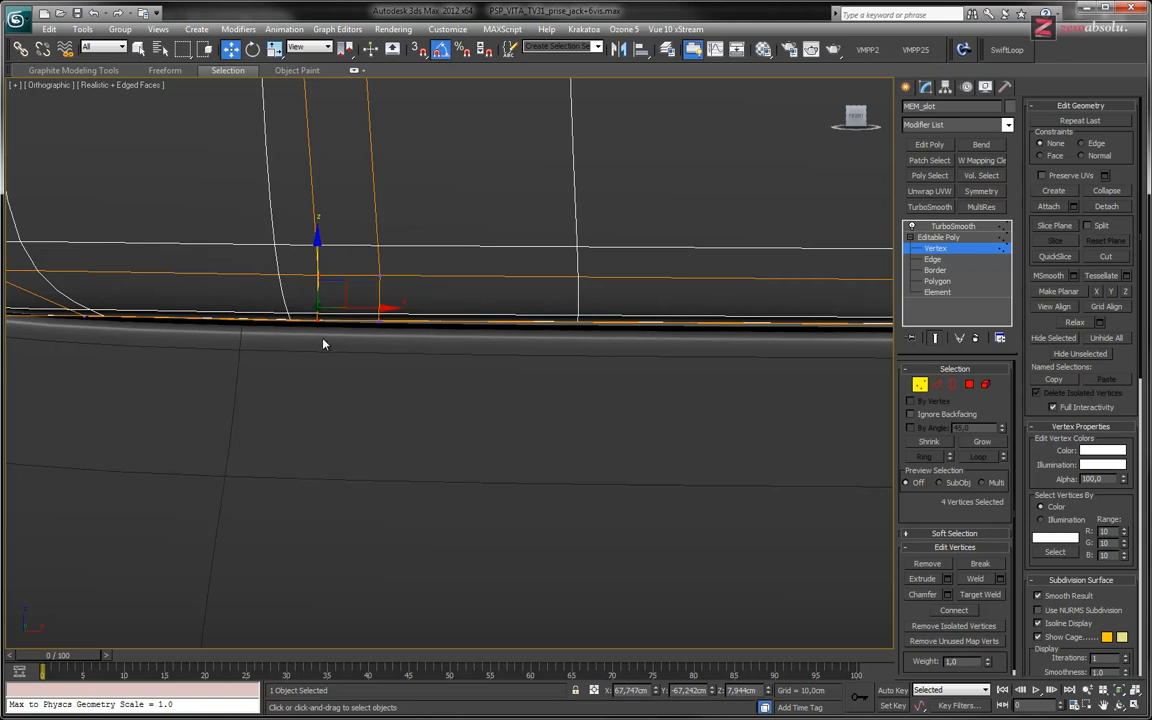
{"action": "left_click_drag", "start_coordinate": [317, 256], "coordinate": [319, 256]}
Adjust the matching vertex columns on the cover's bottom edge near its right corner slightly along Z and leave vertex editing.
{"action": "middle_click_drag", "start_coordinate": [741, 340], "coordinate": [338, 347]}
{"action": "middle_click_drag", "start_coordinate": [700, 396], "coordinate": [318, 416]}
{"action": "mouse_move", "coordinate": [720, 432]}
{"action": "middle_mouse_down"}
{"action": "mouse_move", "coordinate": [335, 430]}
{"action": "mouse_move", "coordinate": [345, 426]}
{"action": "mouse_move", "coordinate": [350, 448]}
{"action": "middle_mouse_up"}
{"action": "middle_click_drag", "start_coordinate": [715, 425], "coordinate": [382, 446]}
{"action": "left_click_drag", "start_coordinate": [391, 306], "coordinate": [522, 386]}
{"action": "left_click_drag", "start_coordinate": [449, 314], "coordinate": [503, 418]}
{"action": "left_click_drag", "start_coordinate": [481, 316], "coordinate": [481, 317]}
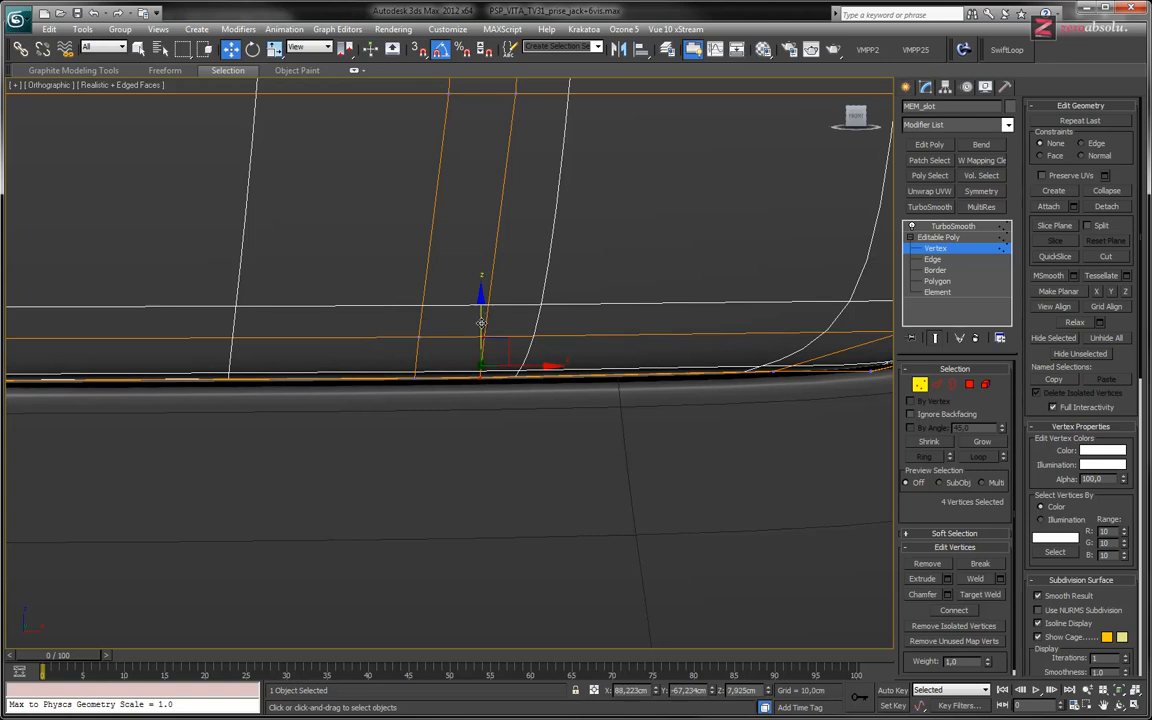
{"action": "scroll", "coordinate": [483, 383], "scroll_direction": "down", "scroll_amount": 3}
{"action": "left_click", "coordinate": [674, 643]}
{"action": "left_click", "coordinate": [940, 249]}
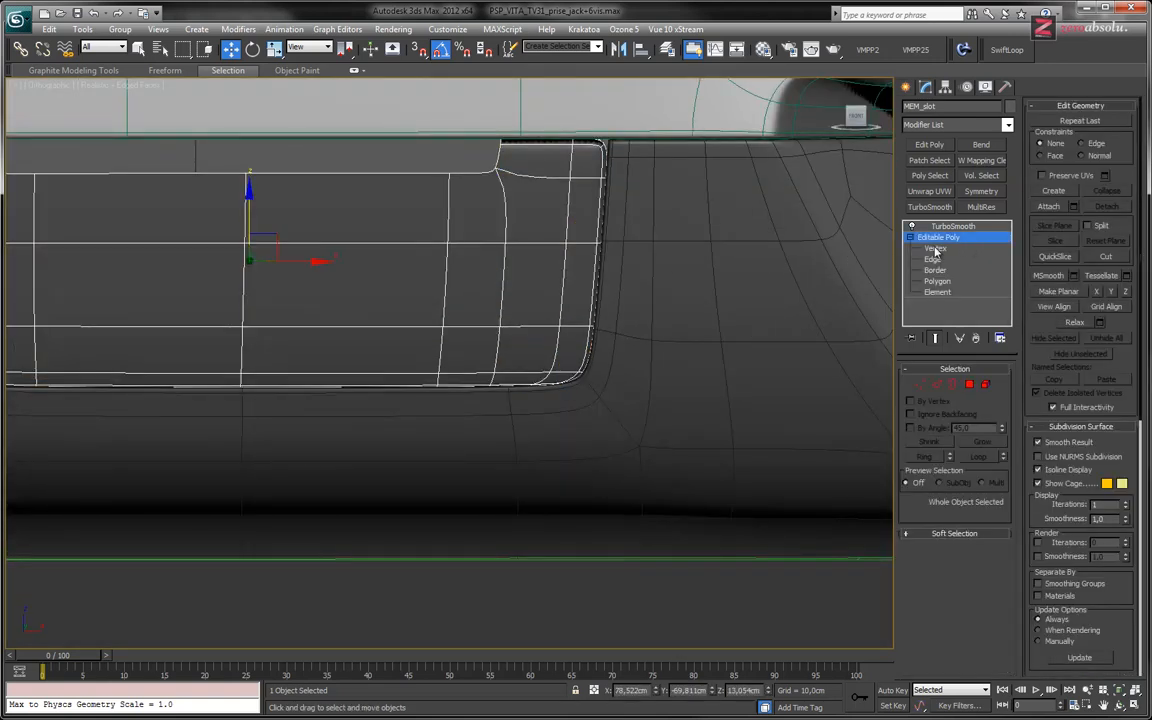
Isolate the MEM_slot cover and display its unsmoothed base mesh at Edge level.
{"action": "middle_click_drag", "start_coordinate": [304, 361], "coordinate": [531, 339]}
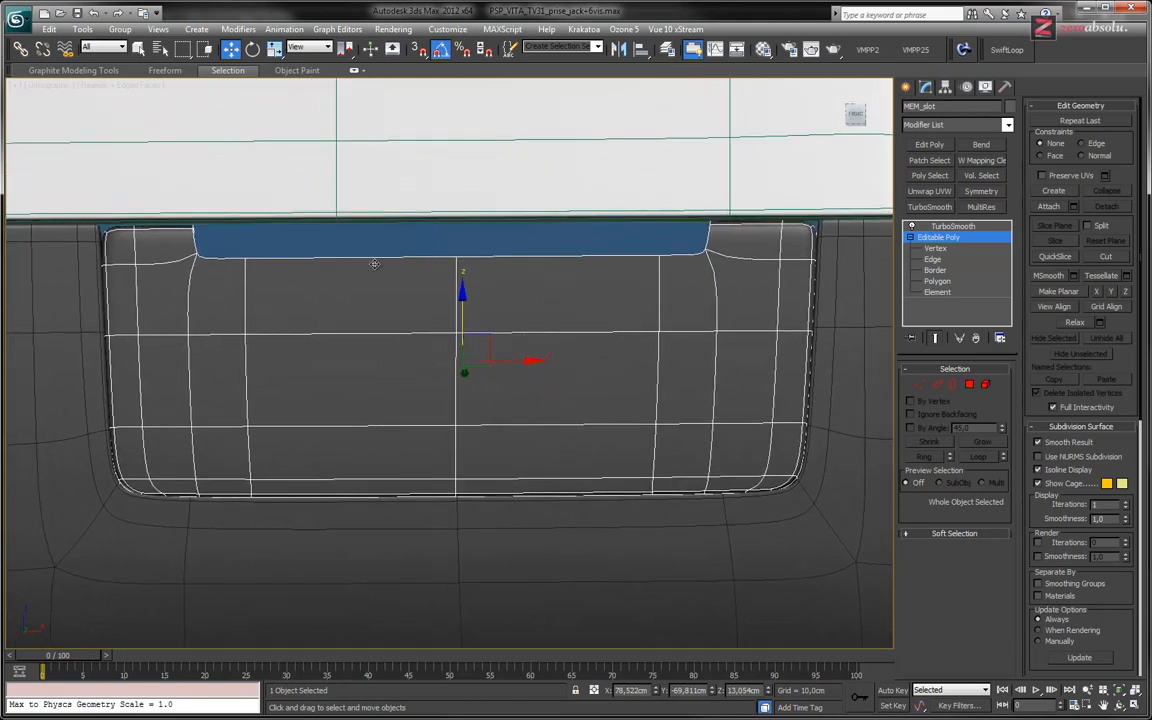
{"action": "key", "text": "alt+q"}
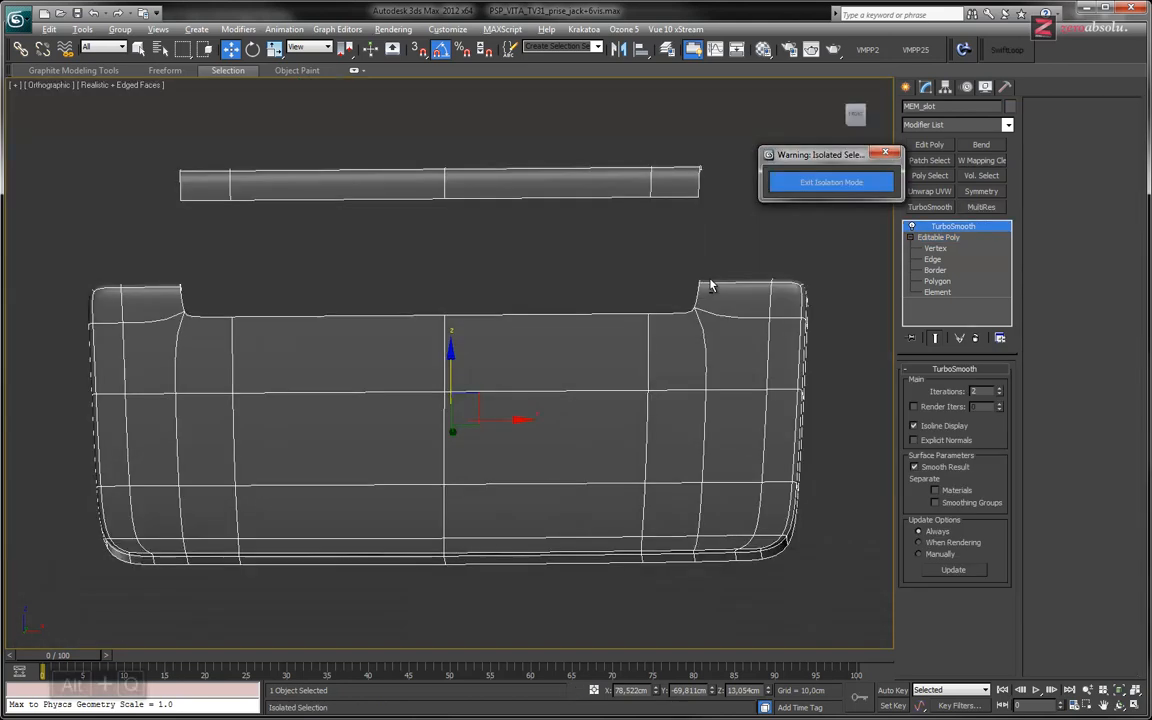
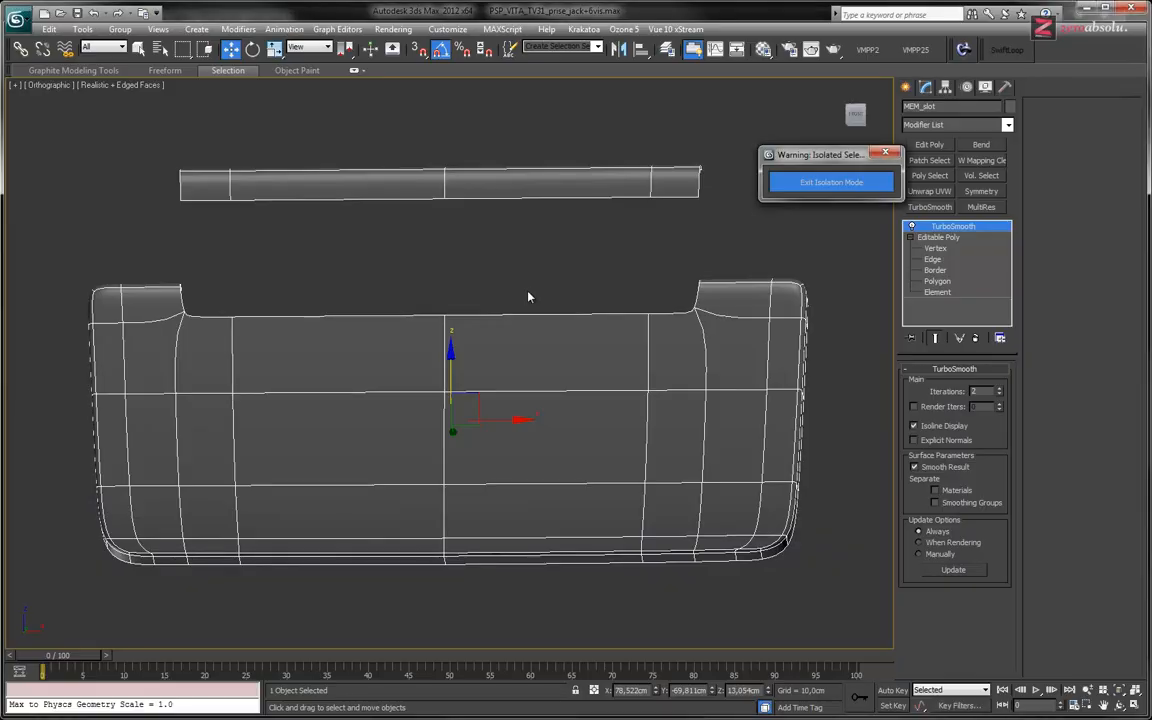
{"action": "middle_click_drag", "start_coordinate": [617, 293], "coordinate": [615, 334], "text": "alt"}
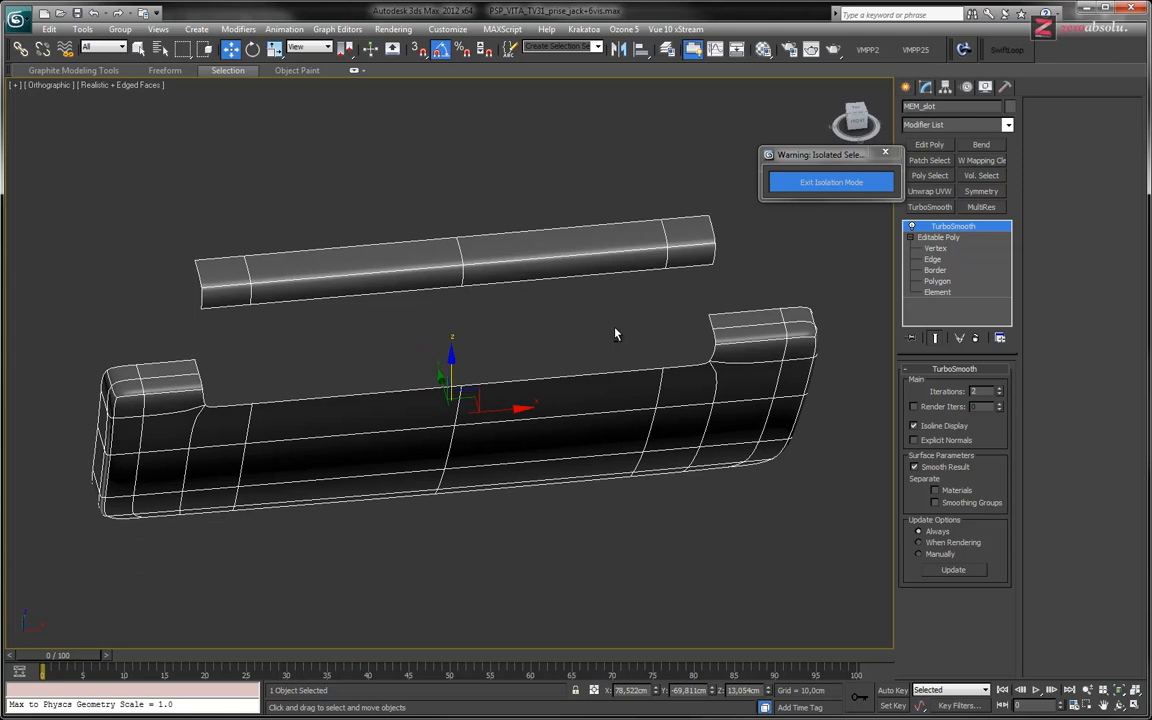
{"action": "left_click", "coordinate": [940, 259]}
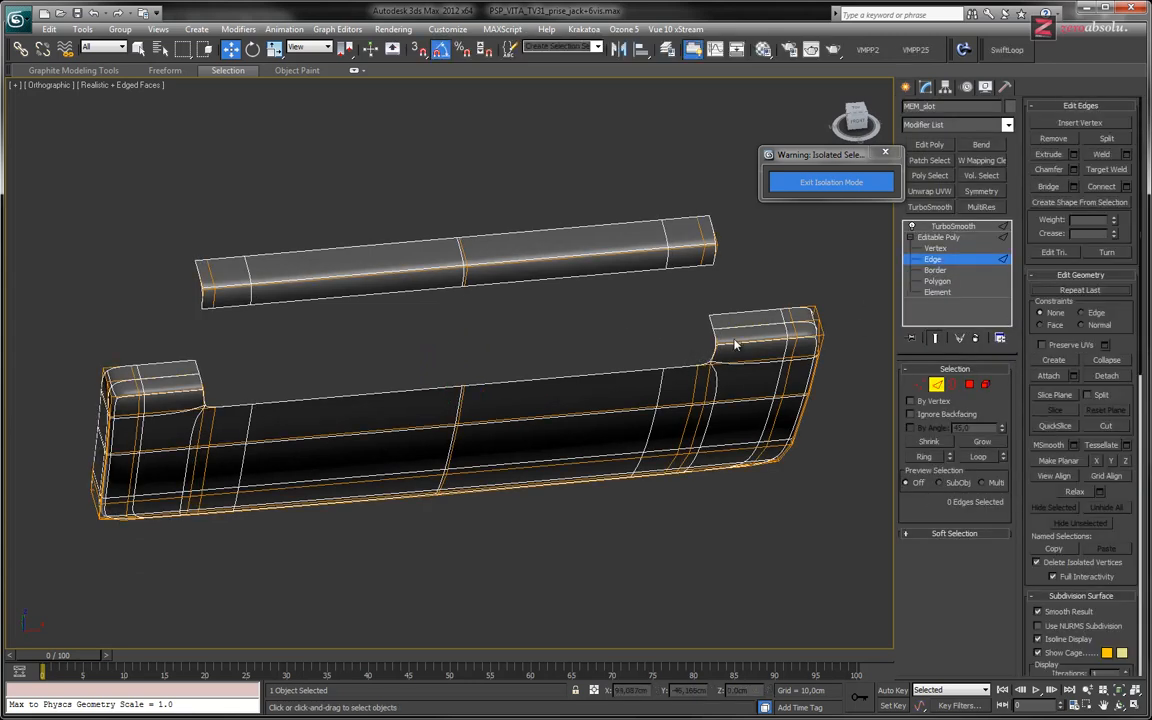
{"action": "left_click", "coordinate": [936, 339]}
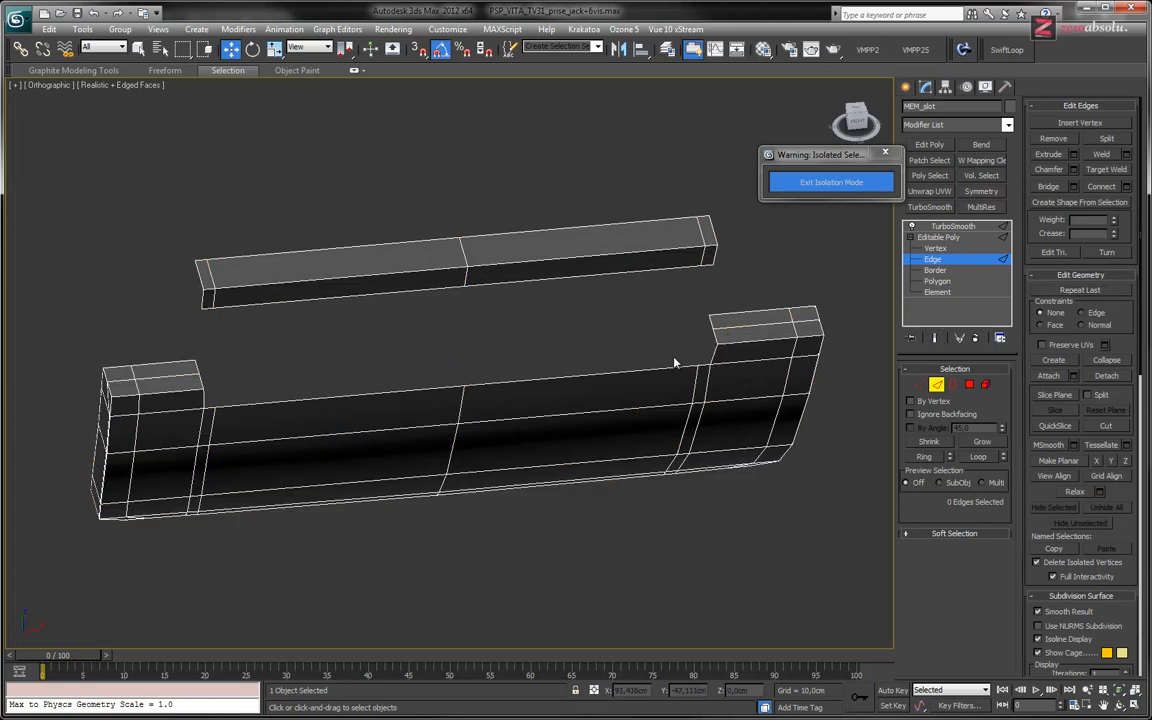
Extrude the six front edges of the cover's notch backward along Y in two rows, the first about 1.15 cm deep, ending at about Y -71.29 cm.
{"action": "middle_click_drag", "start_coordinate": [653, 369], "coordinate": [632, 245], "text": "alt"}
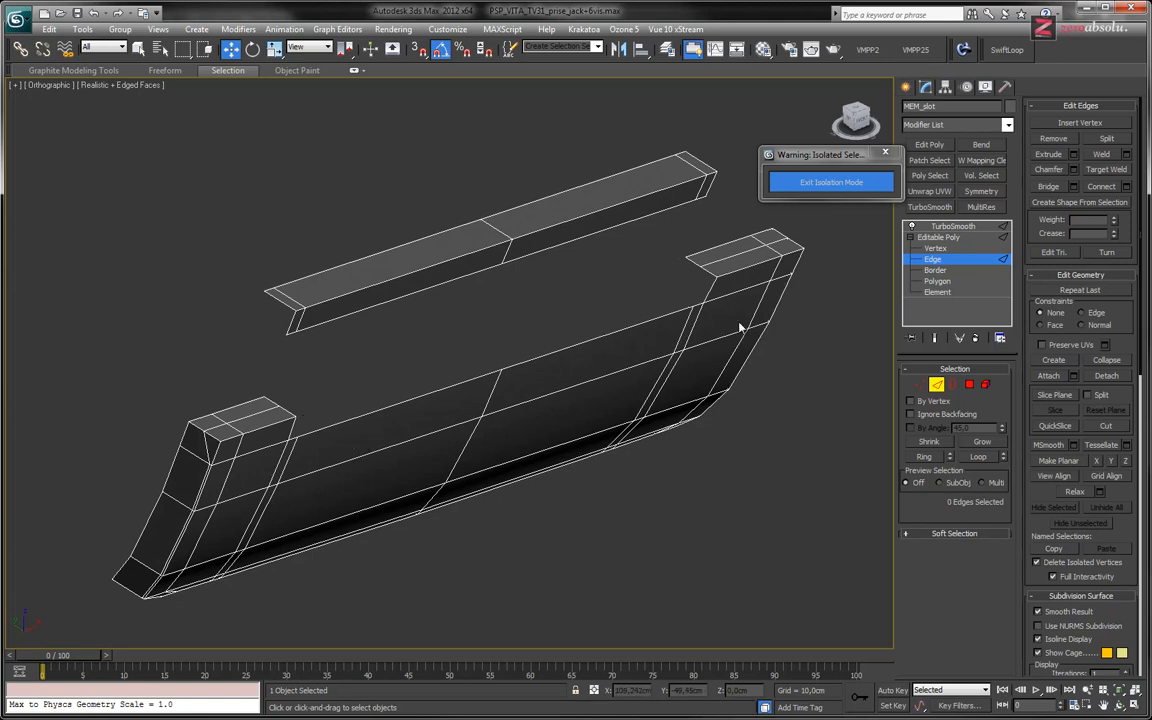
{"action": "middle_click_drag", "start_coordinate": [645, 358], "coordinate": [669, 365], "text": "alt"}
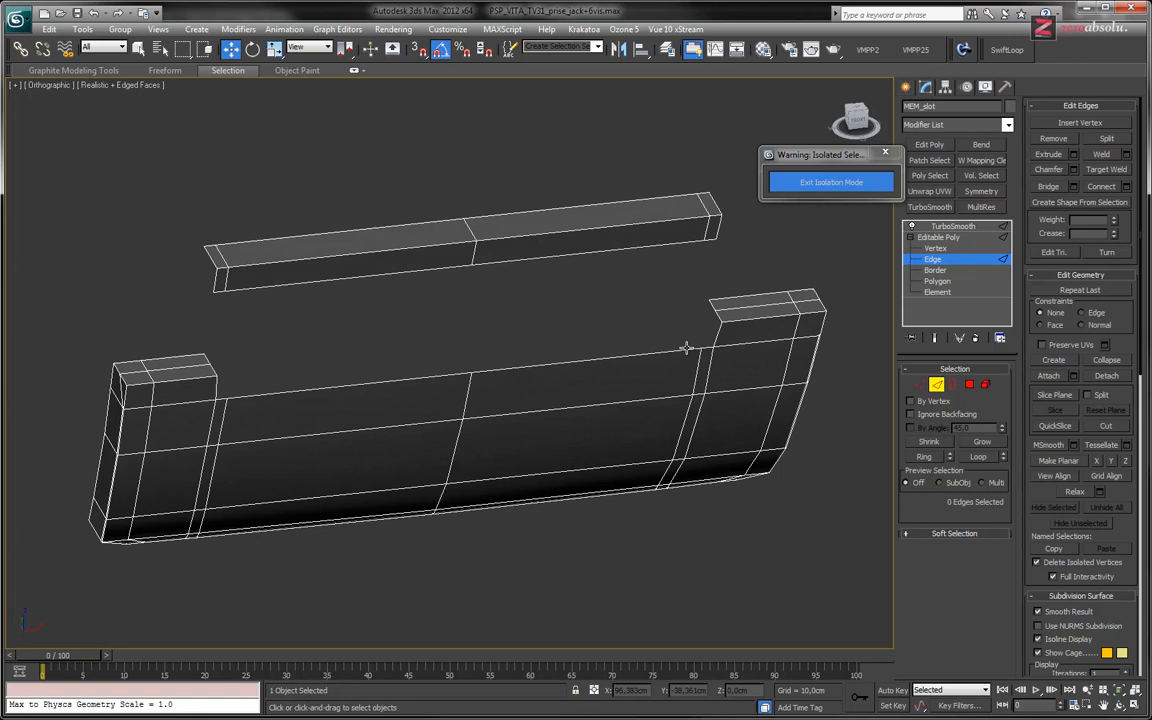
{"action": "left_click", "coordinate": [716, 333]}
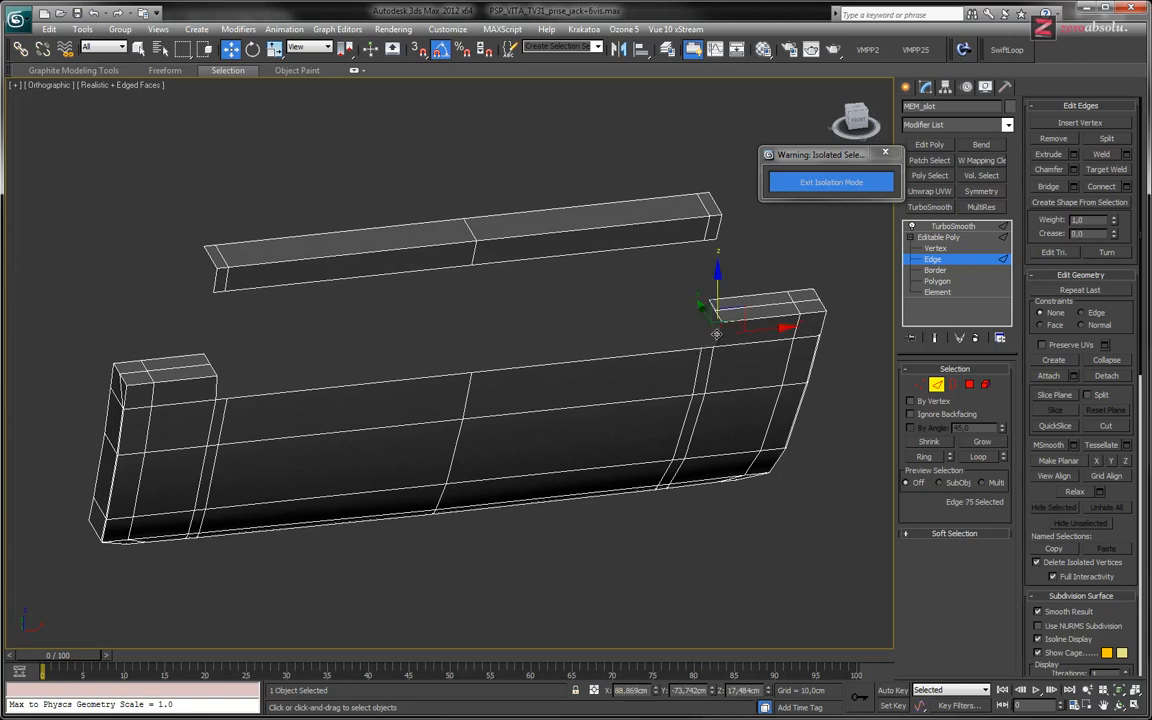
{"action": "left_click", "coordinate": [707, 347], "text": "ctrl"}
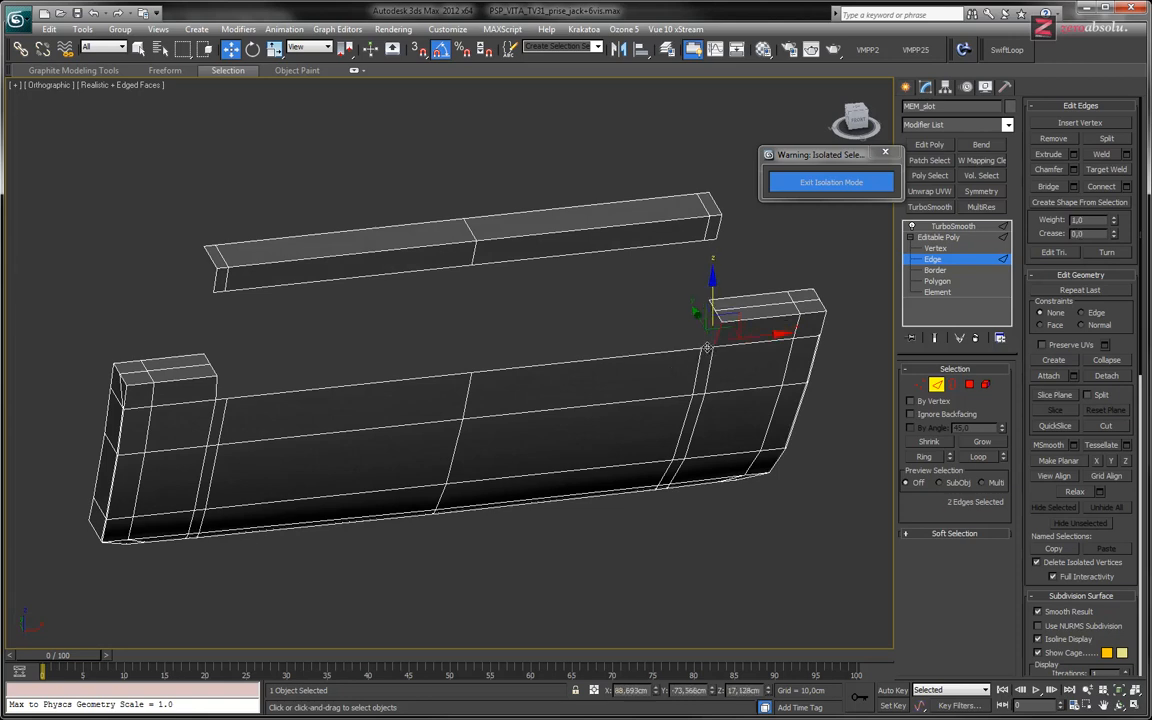
{"action": "double_click", "coordinate": [644, 351]}
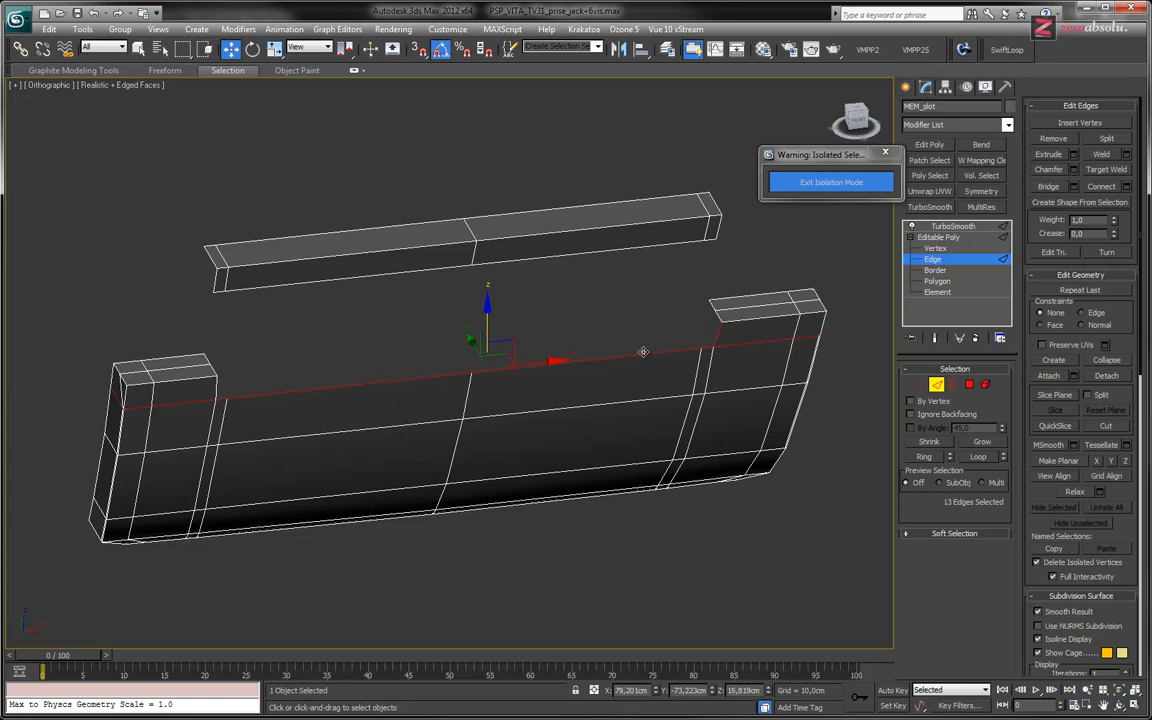
{"action": "left_click_drag", "start_coordinate": [171, 432], "coordinate": [171, 432], "text": "alt"}
{"action": "left_click", "coordinate": [222, 393], "text": "ctrl"}
{"action": "middle_click_drag", "start_coordinate": [492, 388], "coordinate": [738, 393], "text": "alt"}
{"action": "left_click_drag", "start_coordinate": [773, 320], "coordinate": [847, 413], "text": "alt"}
{"action": "middle_click_drag", "start_coordinate": [447, 427], "coordinate": [430, 385], "text": "alt"}
{"action": "middle_click_drag", "start_coordinate": [501, 357], "coordinate": [683, 342], "text": "alt"}
{"action": "scroll", "coordinate": [660, 360], "scroll_direction": "up", "scroll_amount": 8}
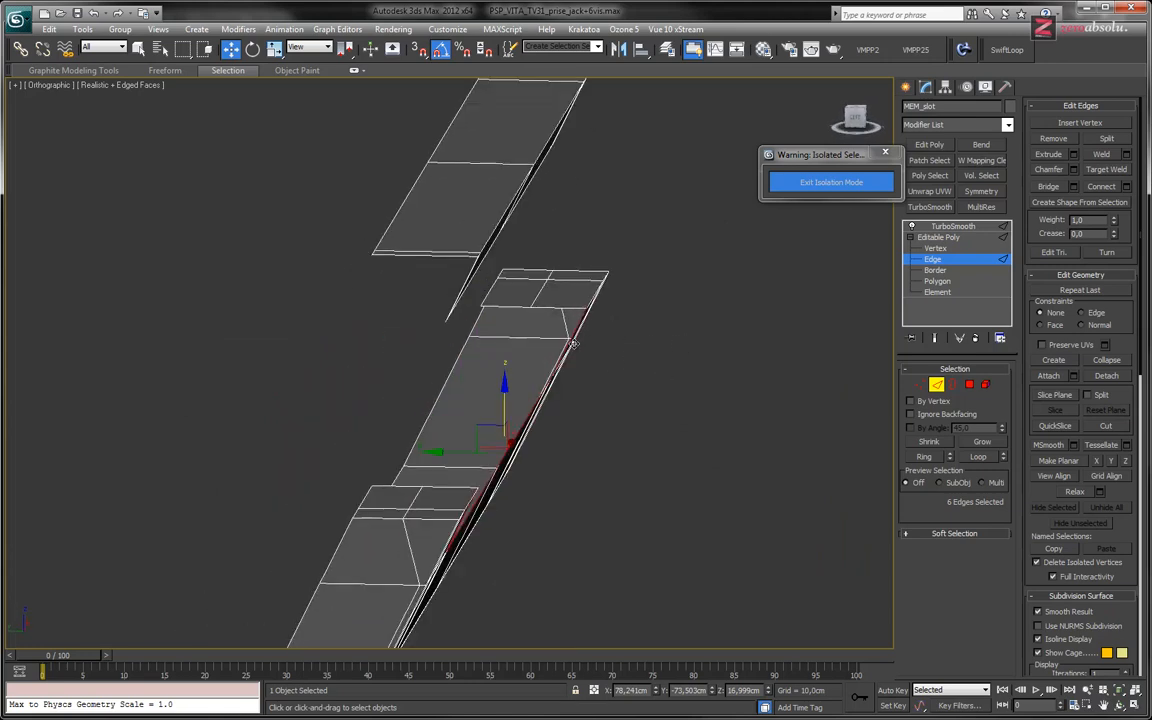
{"action": "middle_click_drag", "start_coordinate": [572, 347], "coordinate": [570, 347], "text": "alt"}
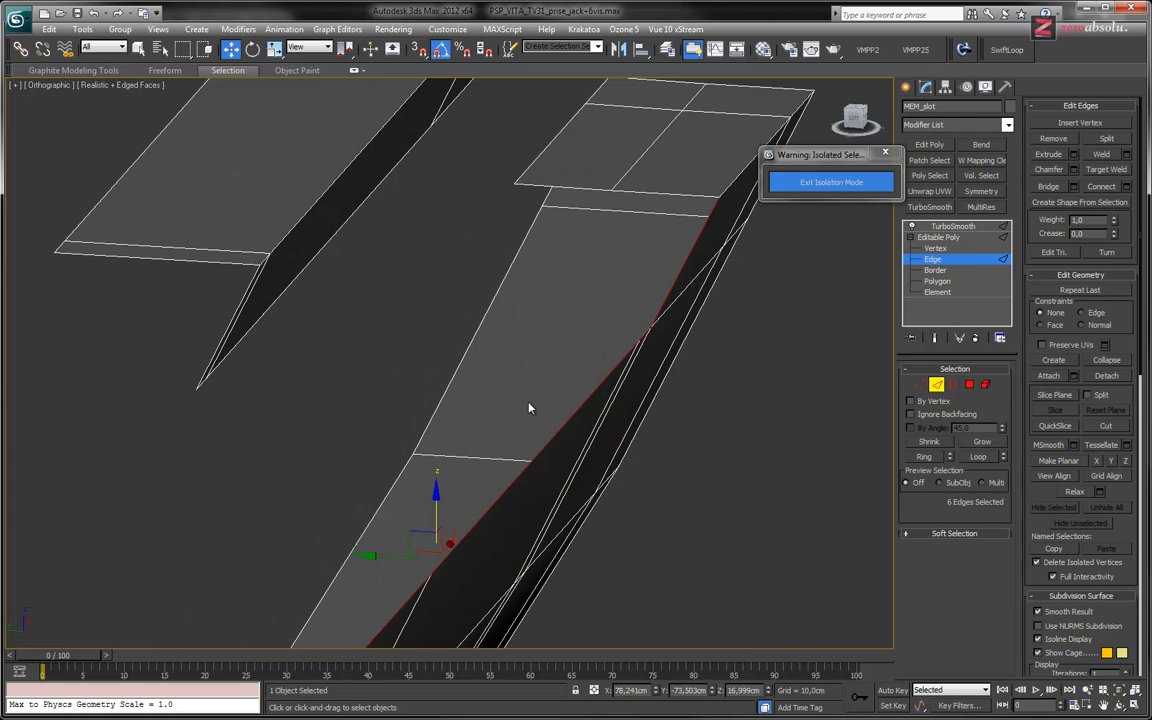
{"action": "left_click_drag", "start_coordinate": [368, 553], "coordinate": [277, 544], "text": "shift"}
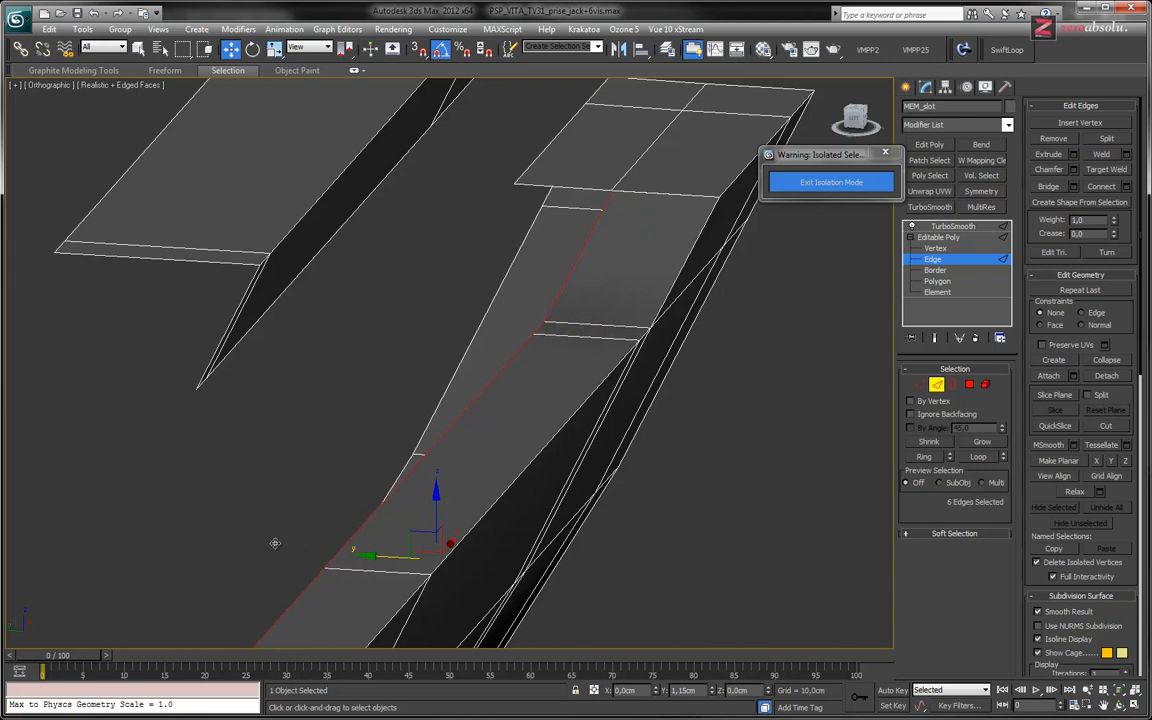
{"action": "left_click_drag", "start_coordinate": [273, 543], "coordinate": [273, 543], "text": "shift"}
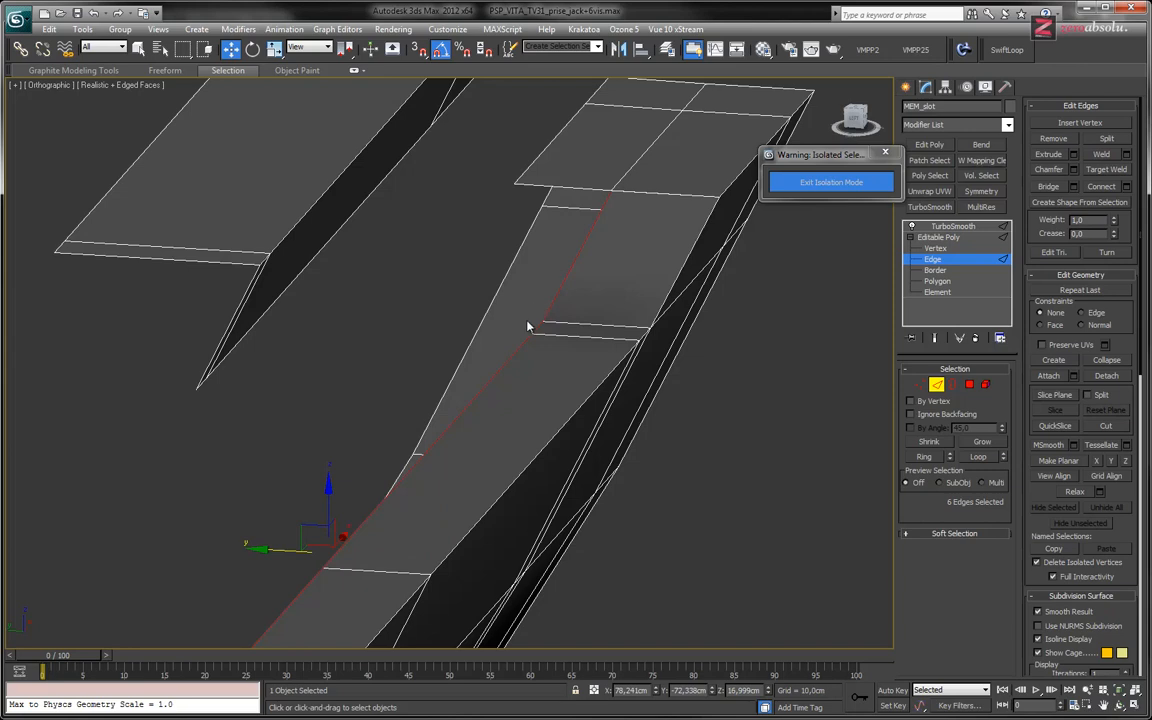
{"action": "left_click_drag", "start_coordinate": [282, 550], "coordinate": [184, 536], "text": "shift"}
Lower the middle and rear vertices of the new strip slightly along Z at the notch's right upper corner, by about 0.023 cm and 0.01 cm.
{"action": "middle_click_drag", "start_coordinate": [688, 316], "coordinate": [568, 422], "text": "alt"}
{"action": "scroll", "coordinate": [585, 358], "scroll_direction": "up", "scroll_amount": 8}
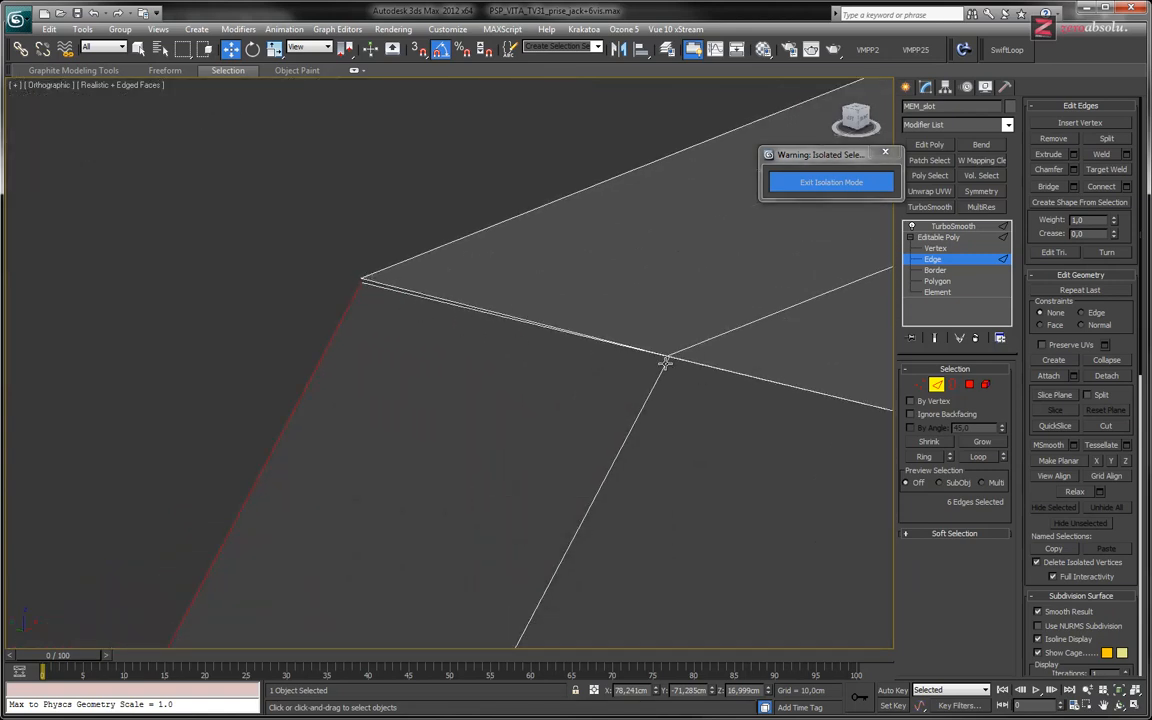
{"action": "middle_click_drag", "start_coordinate": [855, 277], "coordinate": [583, 293]}
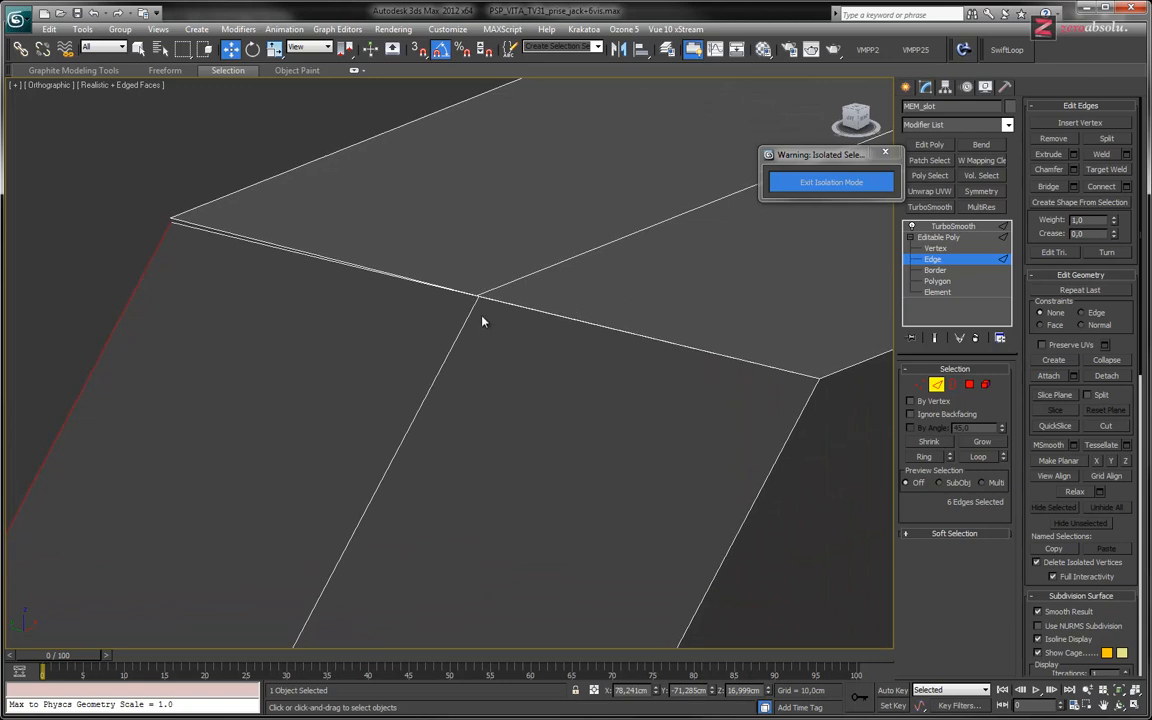
{"action": "middle_click_drag", "start_coordinate": [482, 321], "coordinate": [487, 333]}
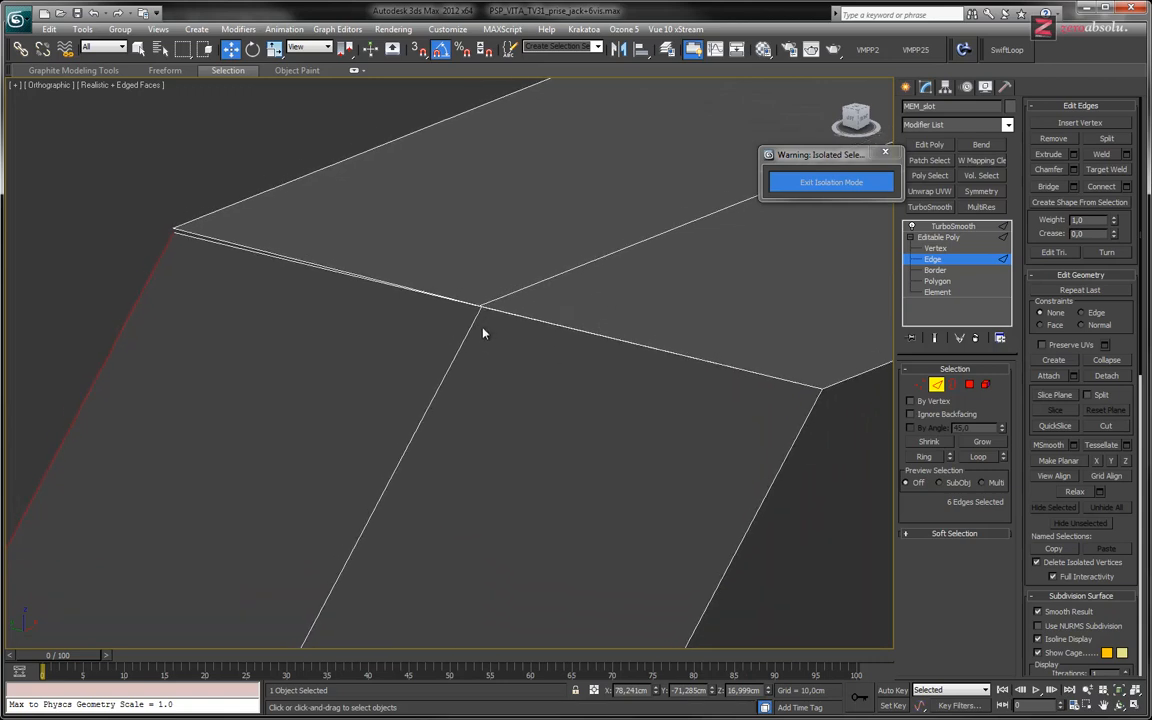
{"action": "key", "text": "z"}
{"action": "scroll", "coordinate": [489, 325], "scroll_direction": "up", "scroll_amount": 2}
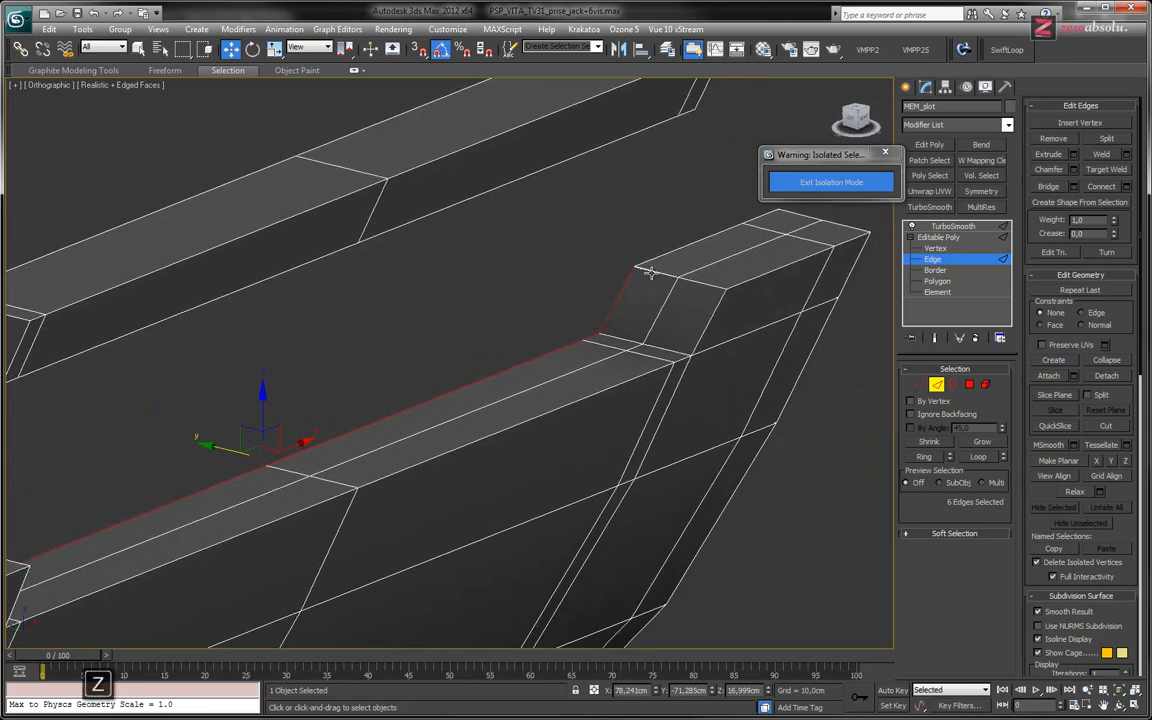
{"action": "middle_click_drag", "start_coordinate": [651, 272], "coordinate": [555, 298]}
{"action": "scroll", "coordinate": [607, 312], "scroll_direction": "up", "scroll_amount": 3}
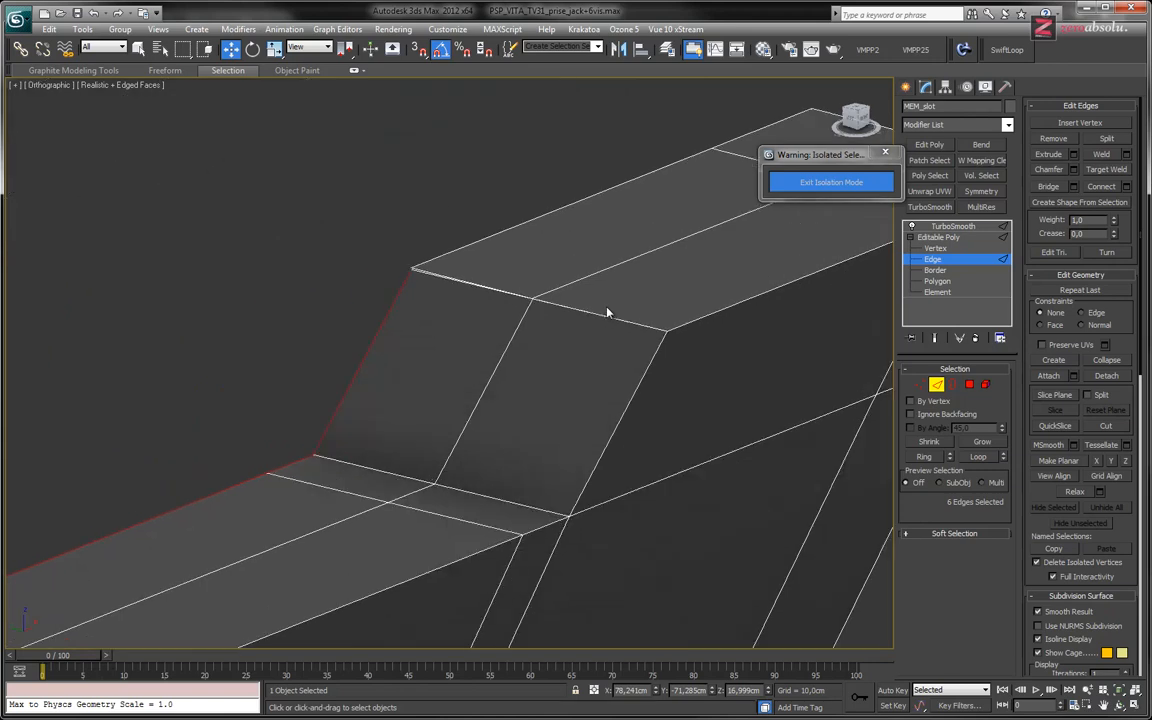
{"action": "scroll", "coordinate": [607, 313], "scroll_direction": "up", "scroll_amount": 2}
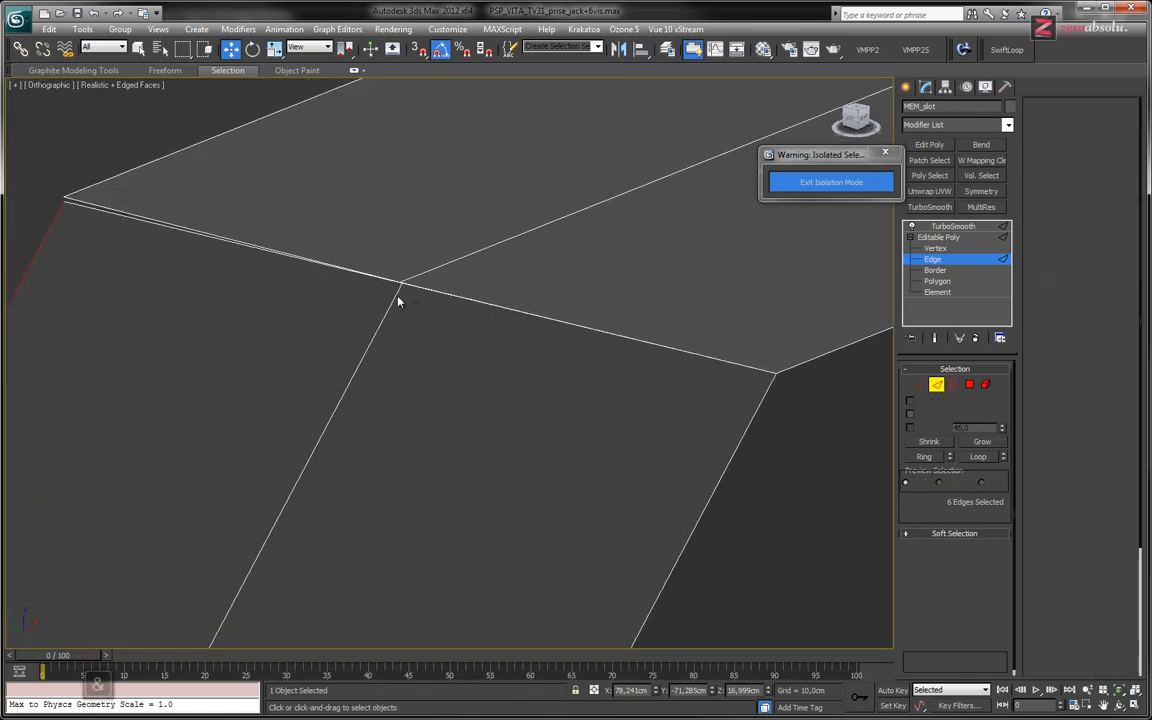
{"action": "key", "text": "1"}
{"action": "left_click_drag", "start_coordinate": [388, 268], "coordinate": [430, 305]}
{"action": "mouse_move", "coordinate": [427, 301]}
{"action": "middle_mouse_down", "text": "alt"}
{"action": "mouse_move", "coordinate": [429, 334]}
{"action": "mouse_move", "coordinate": [419, 283]}
{"action": "mouse_move", "coordinate": [478, 249]}
{"action": "middle_mouse_up", "text": "alt"}
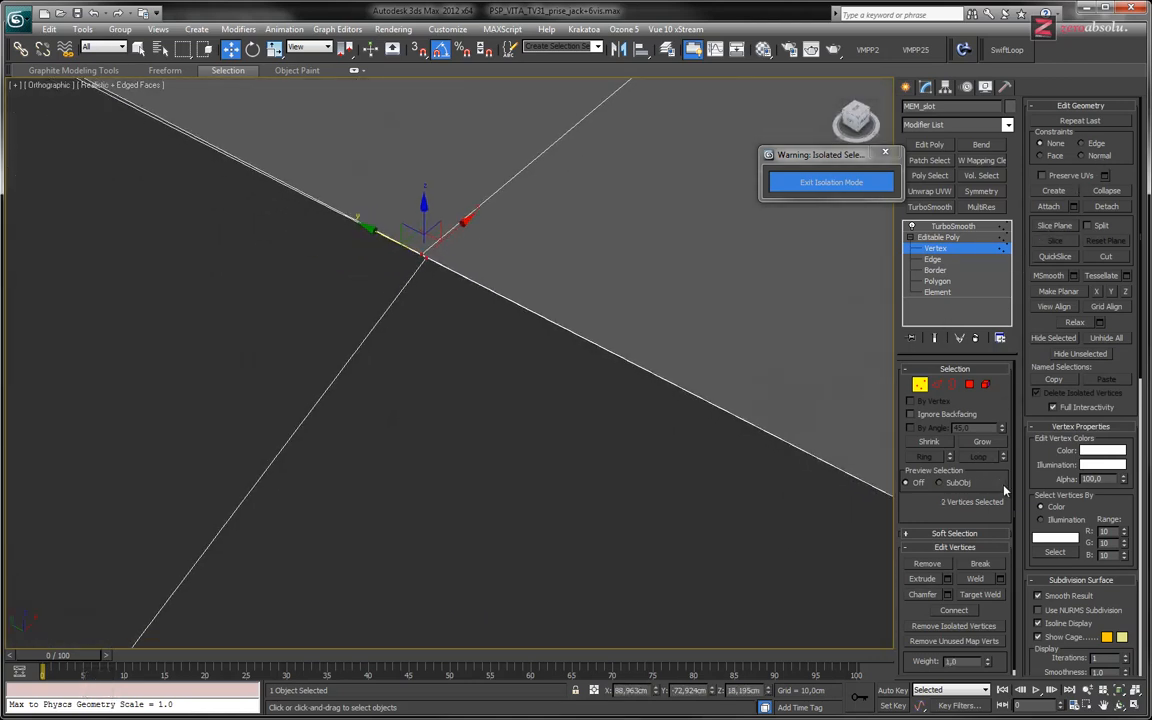
{"action": "mouse_move", "coordinate": [451, 334]}
{"action": "middle_mouse_down", "text": "alt"}
{"action": "mouse_move", "coordinate": [548, 301]}
{"action": "mouse_move", "coordinate": [558, 311]}
{"action": "mouse_move", "coordinate": [545, 280]}
{"action": "middle_mouse_up", "text": "alt"}
{"action": "left_click", "coordinate": [521, 249]}
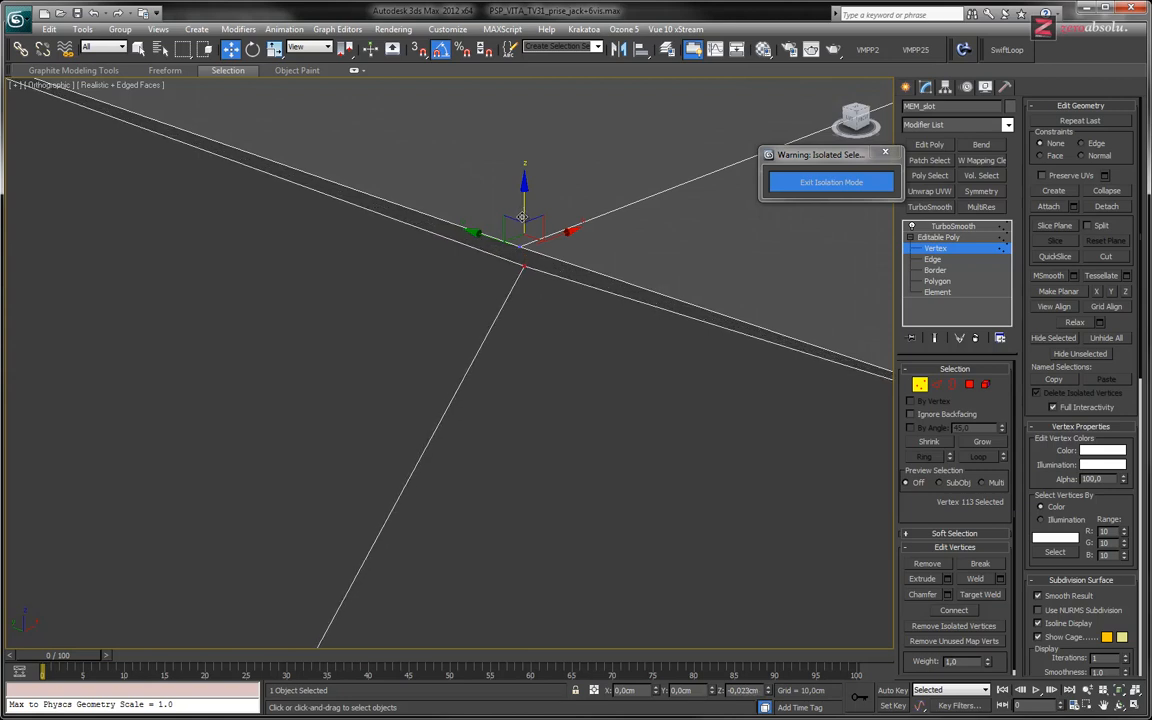
{"action": "scroll", "coordinate": [430, 312], "scroll_direction": "down", "scroll_amount": 4}
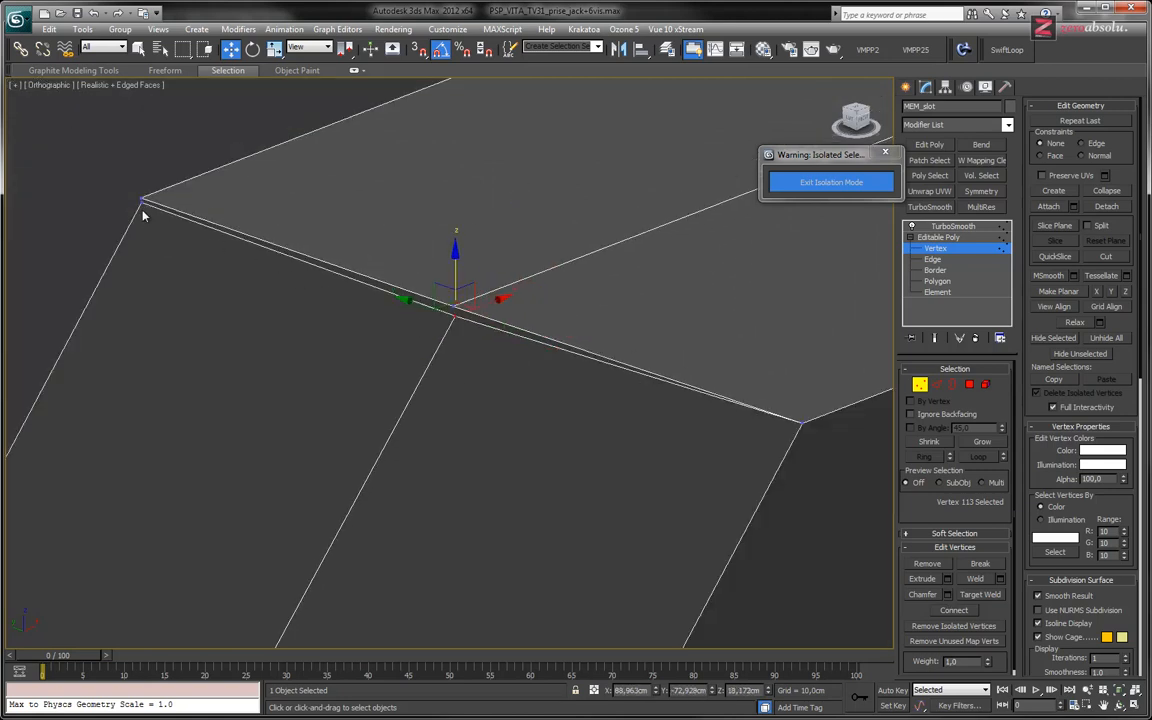
{"action": "left_click", "coordinate": [141, 200]}
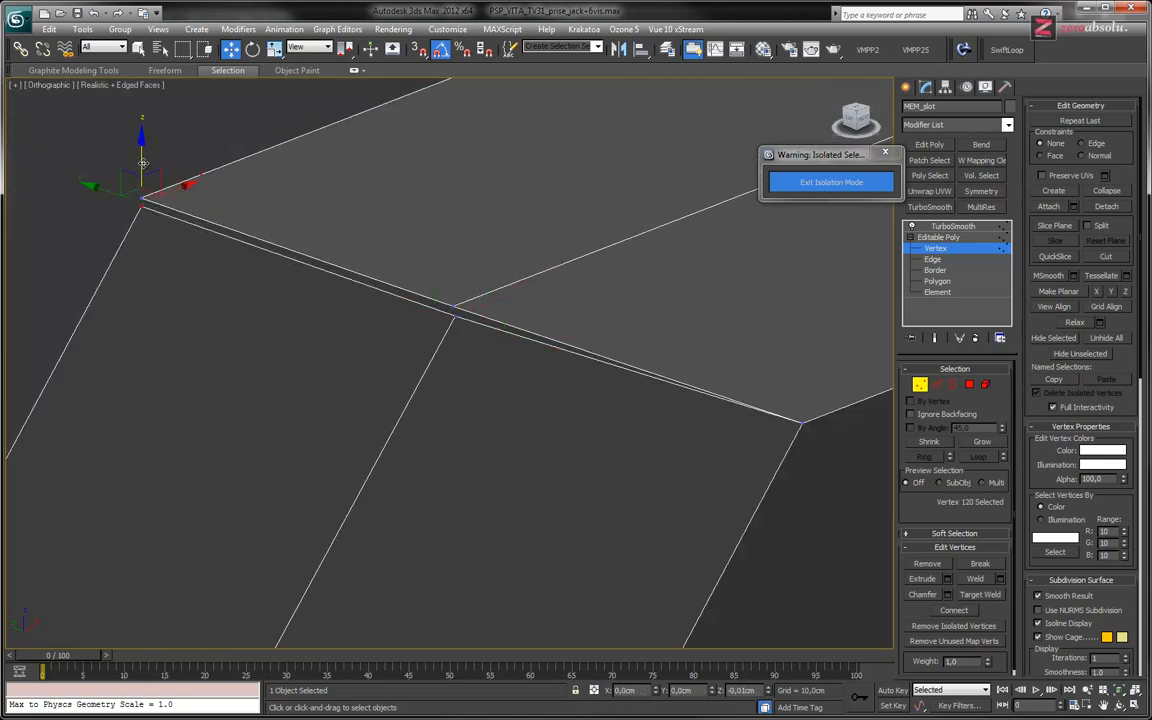
Bridge the two pairs of facing edges across the thin gap at the notch's right upper corner.
{"action": "key", "text": "2"}
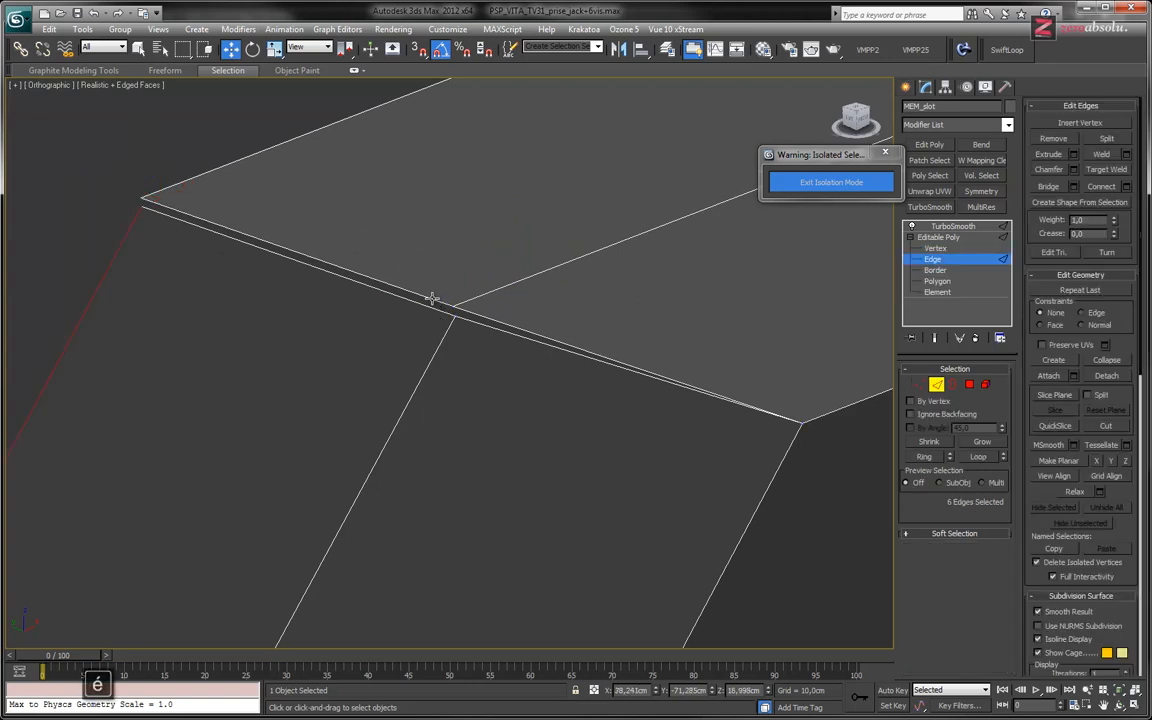
{"action": "double_click", "coordinate": [486, 317]}
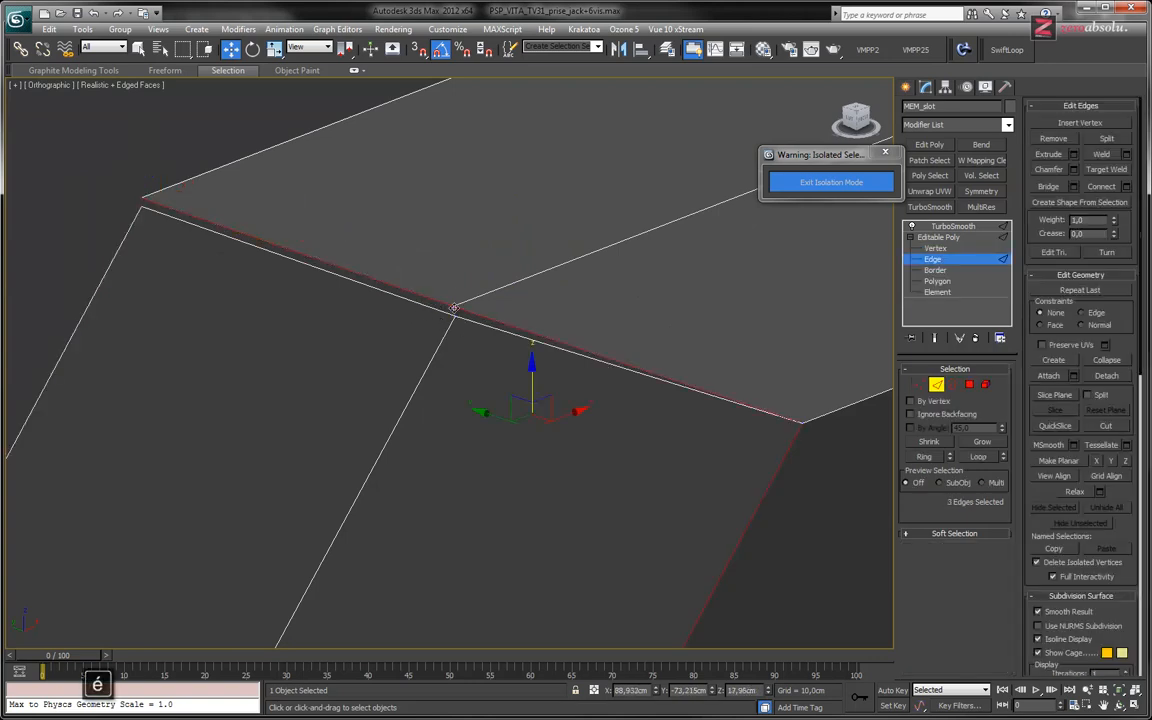
{"action": "left_click", "coordinate": [362, 276]}
{"action": "left_click", "coordinate": [474, 313], "text": "ctrl"}
{"action": "left_click", "coordinate": [465, 321], "text": "ctrl"}
{"action": "left_click", "coordinate": [392, 279], "text": "ctrl"}
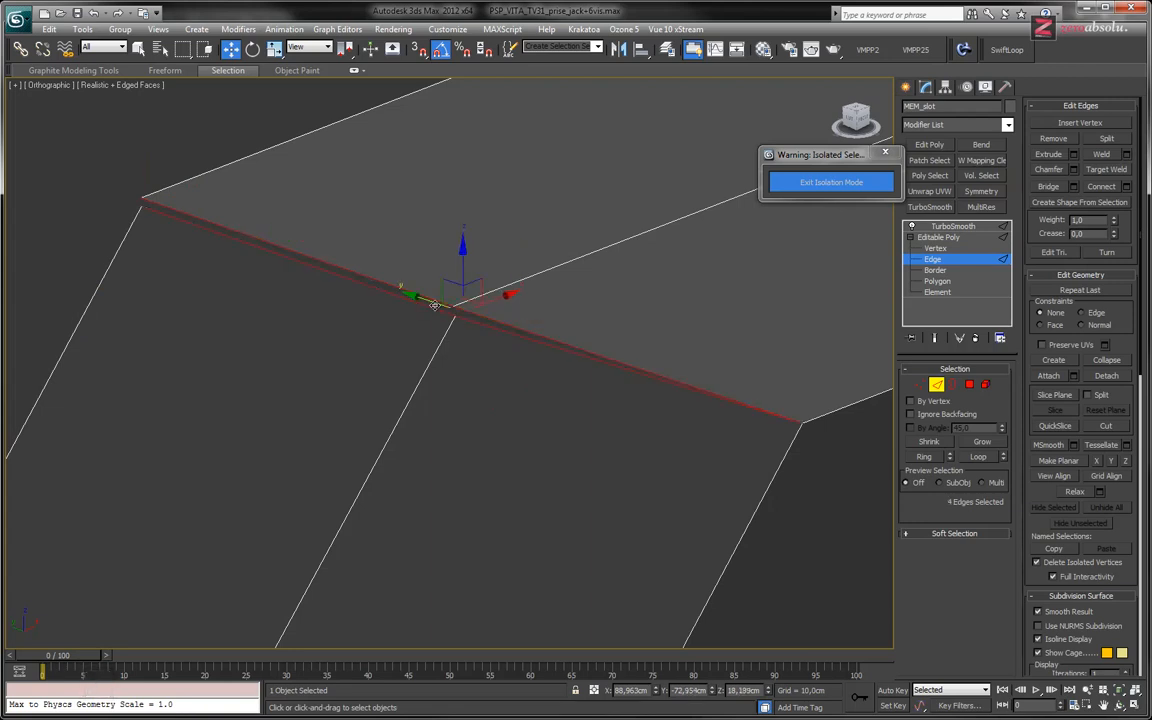
{"action": "left_click", "coordinate": [1075, 187]}
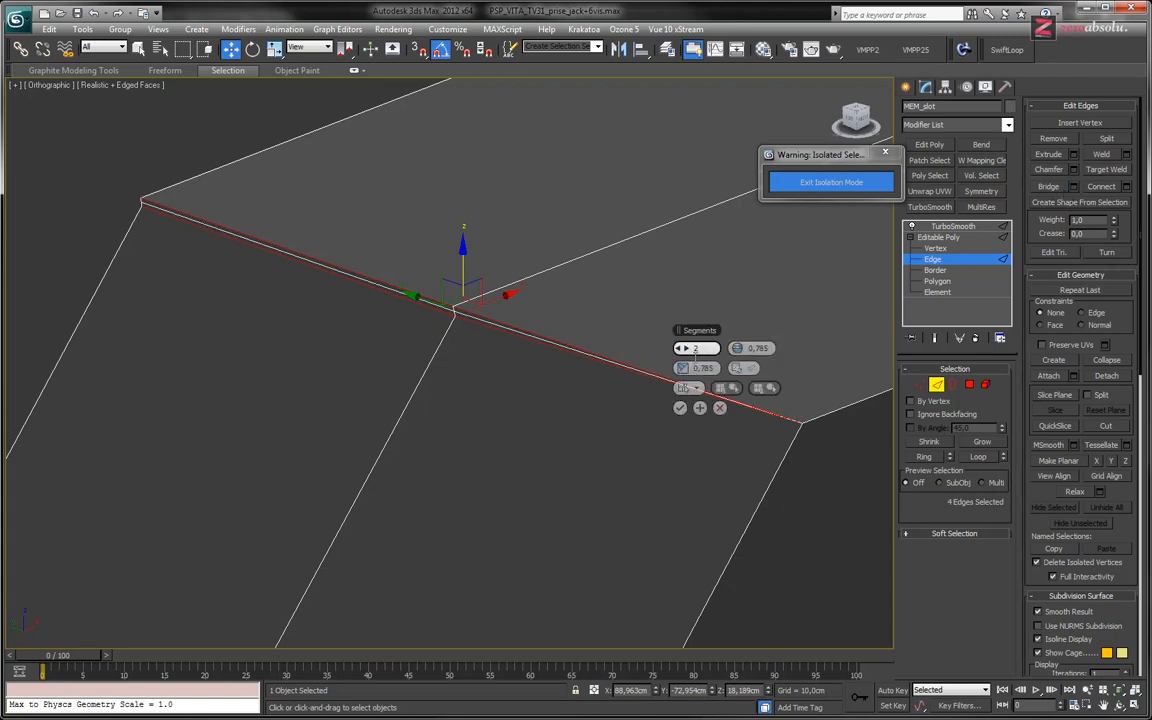
{"action": "left_click", "coordinate": [680, 407]}
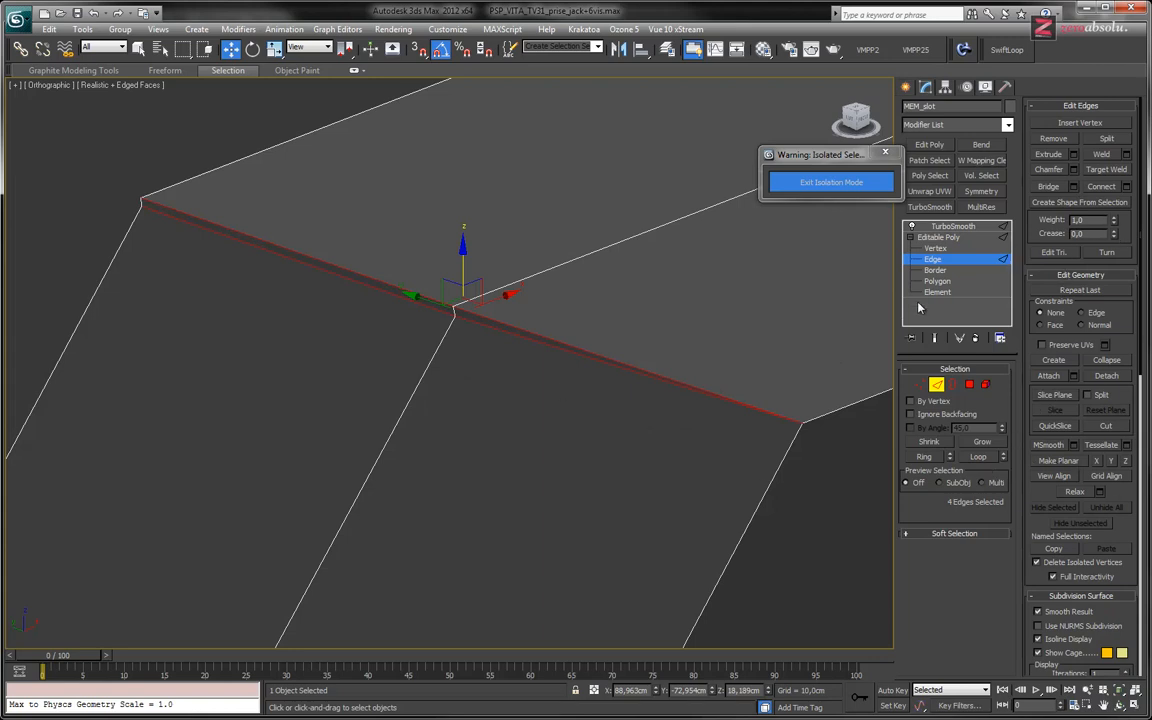
Target-weld the middle vertex of the new strip to the vertex just above it at the notch's right upper corner.
{"action": "key", "text": "ctrl+alt+w"}
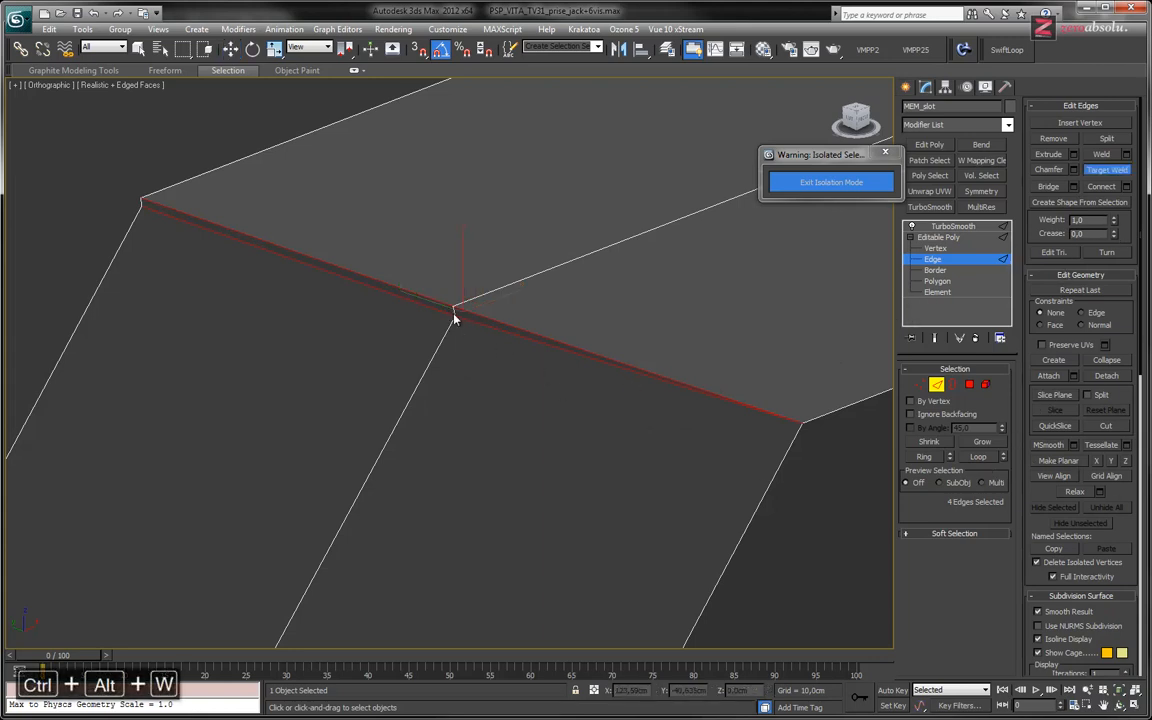
{"action": "left_click", "coordinate": [960, 249]}
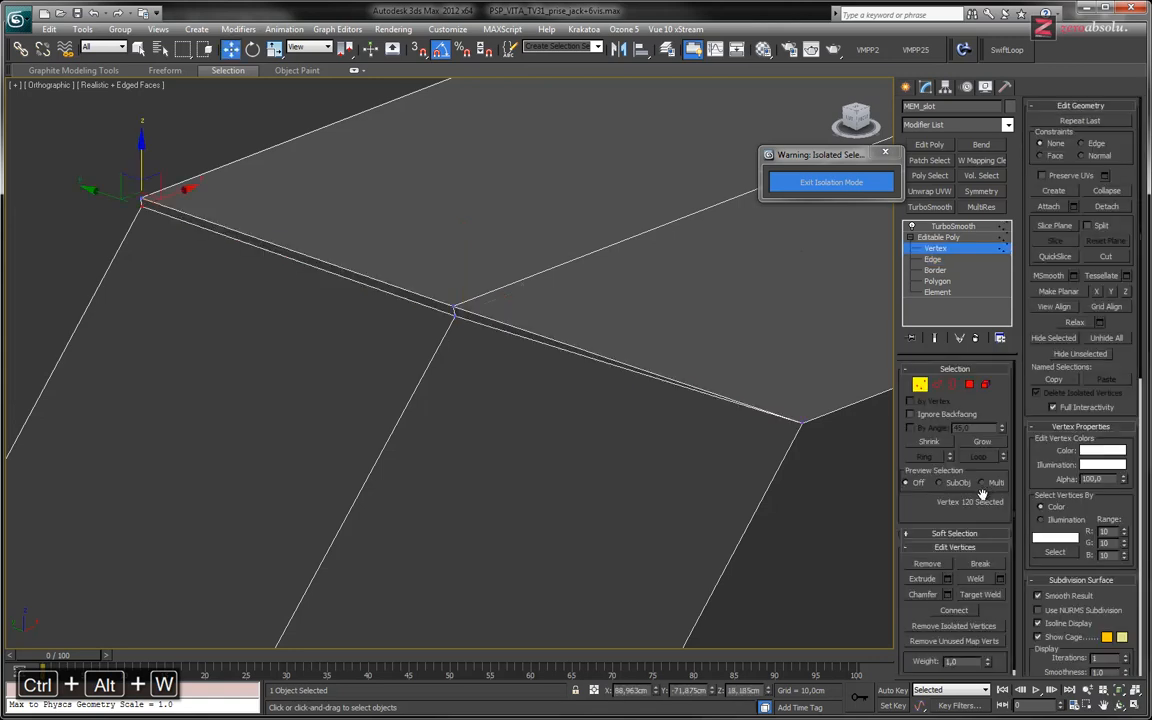
{"action": "key", "text": "ctrl+alt+w"}
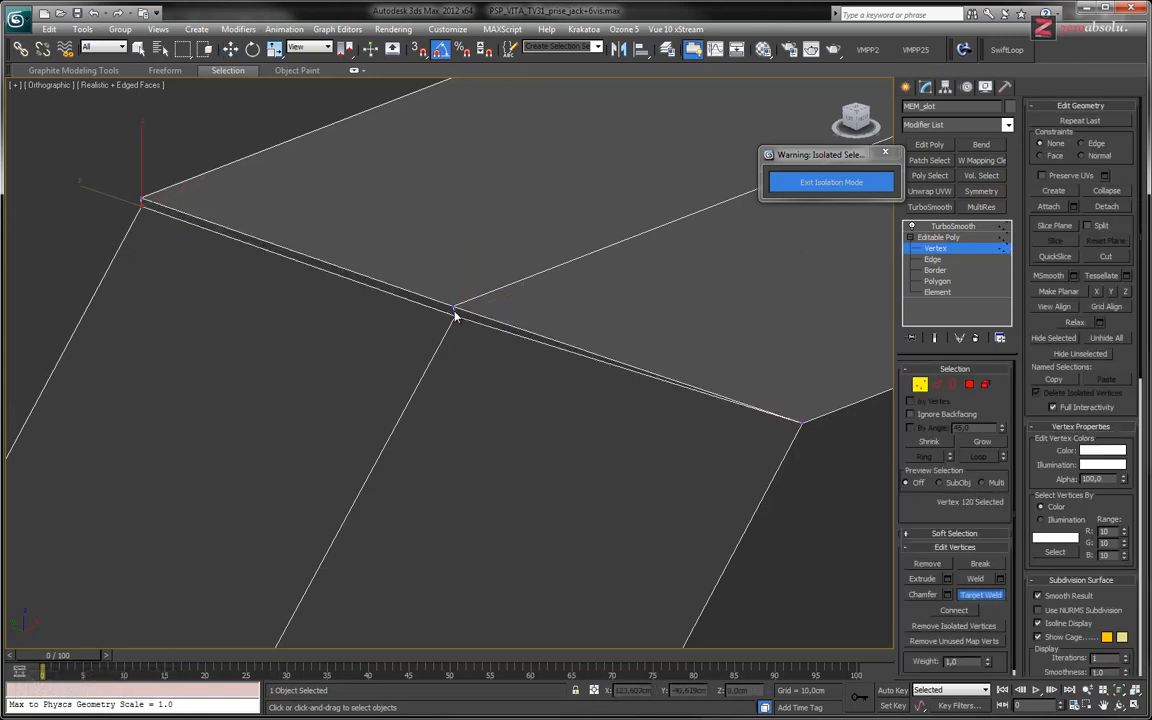
{"action": "scroll", "coordinate": [455, 322], "scroll_direction": "up", "scroll_amount": 4}
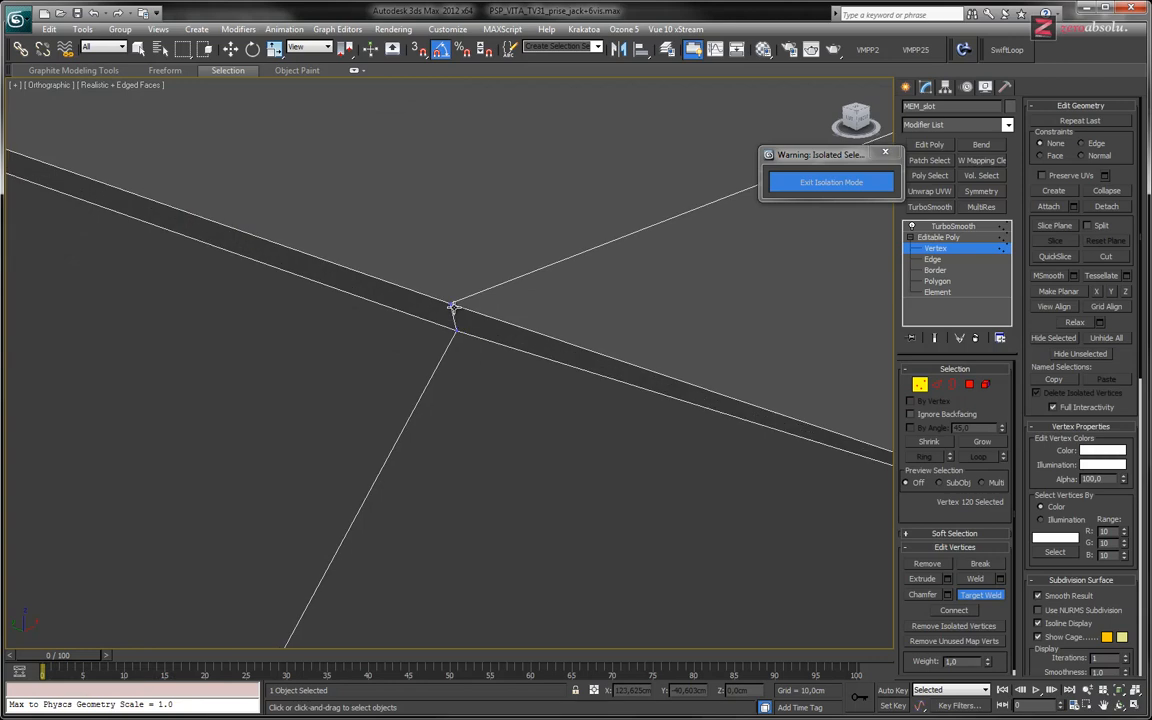
{"action": "right_click", "coordinate": [457, 368]}
{"action": "left_click", "coordinate": [456, 368]}
{"action": "left_click", "coordinate": [990, 596]}
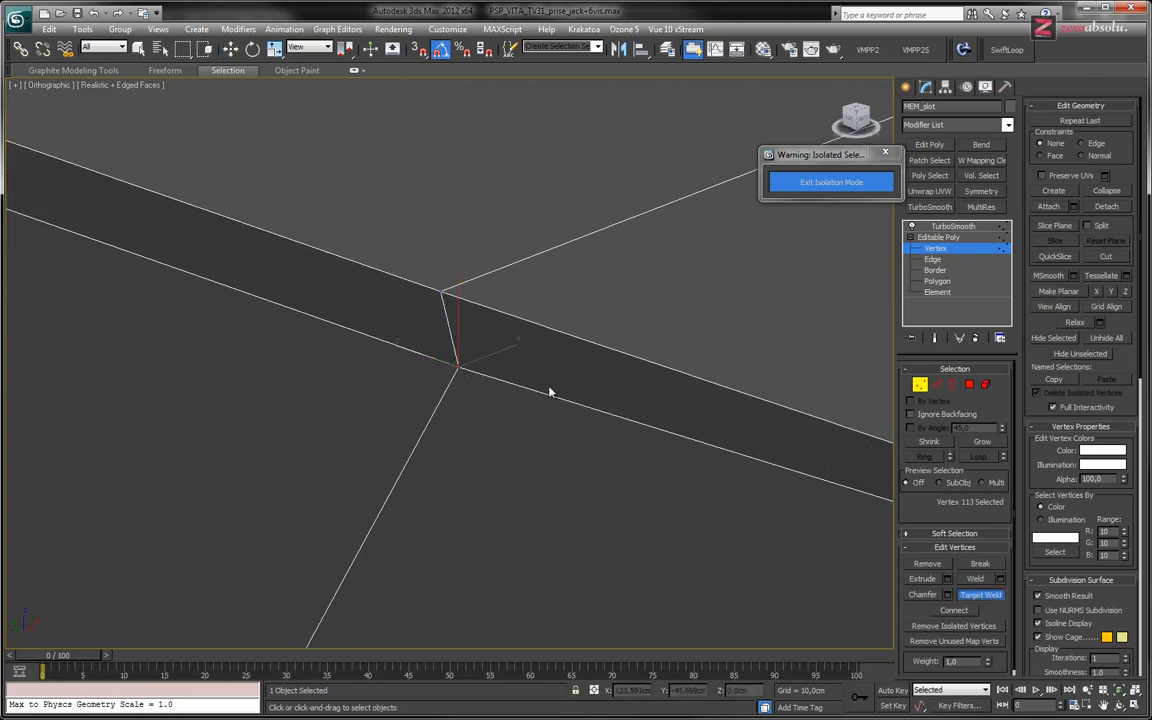
{"action": "left_click", "coordinate": [458, 364]}
{"action": "left_click", "coordinate": [439, 292]}
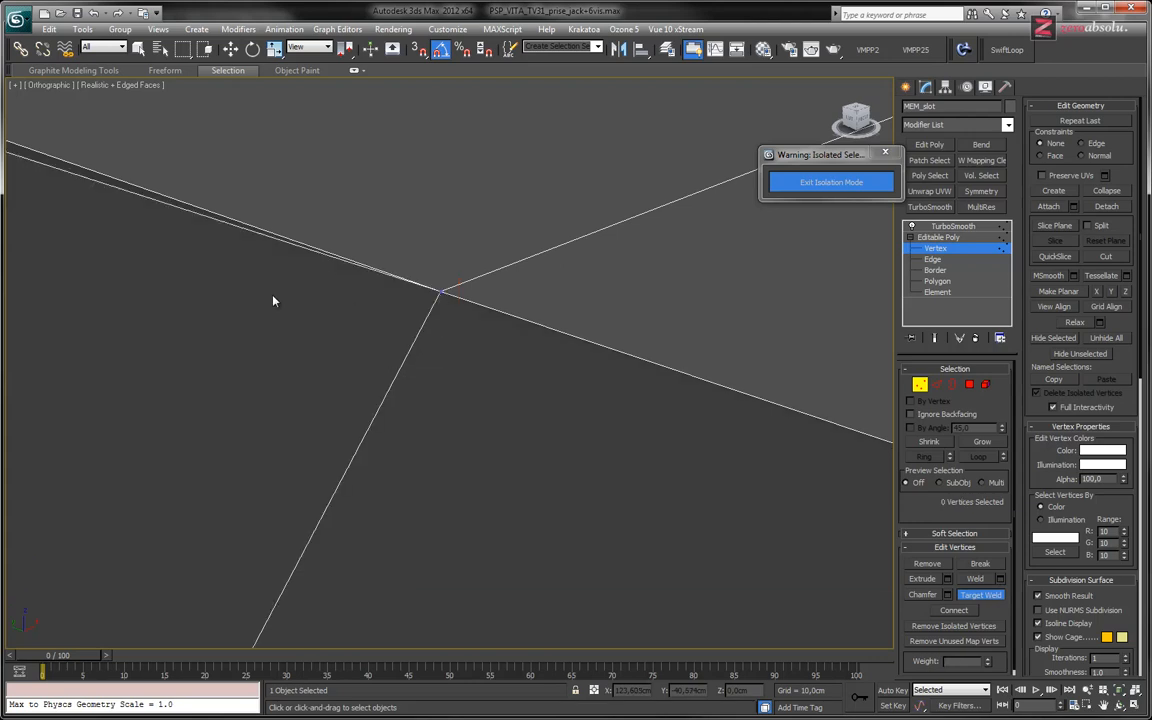
Target-weld the rear vertex of the new strip to the vertex above it at the same corner, closing the seam.
{"action": "middle_click_drag", "start_coordinate": [219, 289], "coordinate": [671, 432]}
{"action": "middle_click_drag", "start_coordinate": [203, 252], "coordinate": [738, 497]}
{"action": "middle_click_drag", "start_coordinate": [129, 293], "coordinate": [256, 327]}
{"action": "left_click", "coordinate": [219, 290]}
{"action": "left_click", "coordinate": [213, 227]}
{"action": "middle_click_drag", "start_coordinate": [211, 226], "coordinate": [508, 380]}
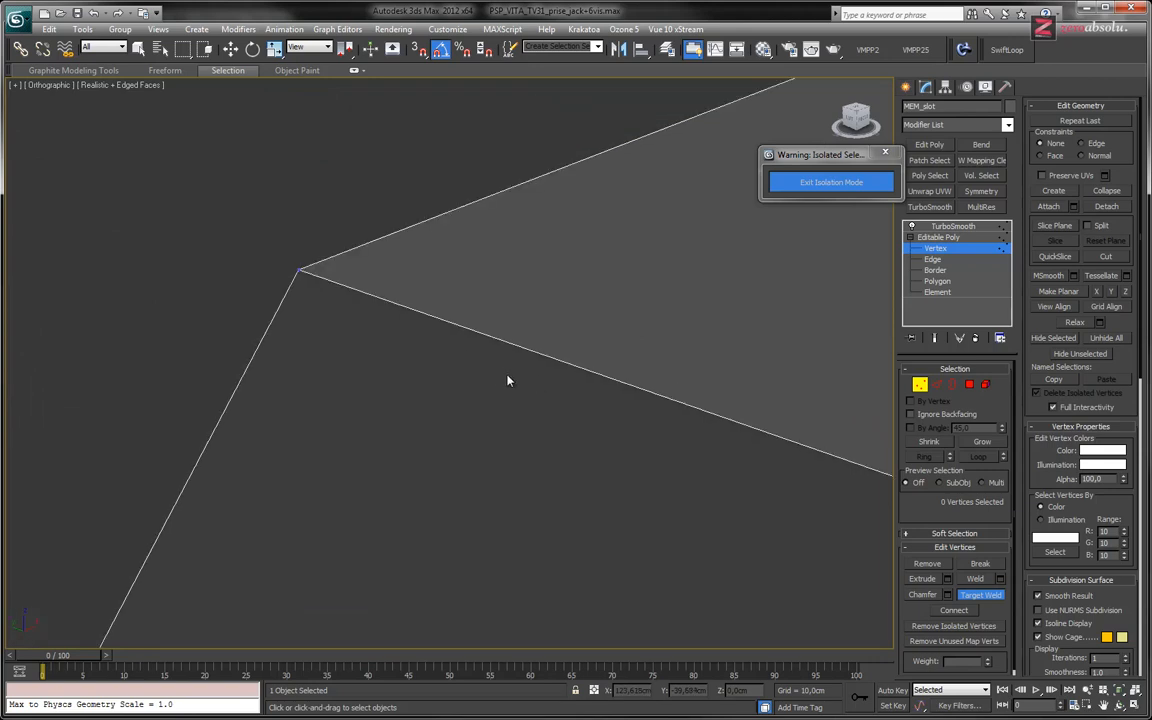
Lower the middle and rear vertices of the new strip by about 0.025 cm along Z at the notch's left upper corner.
{"action": "scroll", "coordinate": [465, 229], "scroll_direction": "down", "scroll_amount": 12}
{"action": "middle_click_drag", "start_coordinate": [86, 459], "coordinate": [454, 330]}
{"action": "middle_click_drag", "start_coordinate": [278, 450], "coordinate": [560, 355]}
{"action": "middle_click_drag", "start_coordinate": [430, 385], "coordinate": [617, 414]}
{"action": "middle_click_drag", "start_coordinate": [99, 312], "coordinate": [395, 390]}
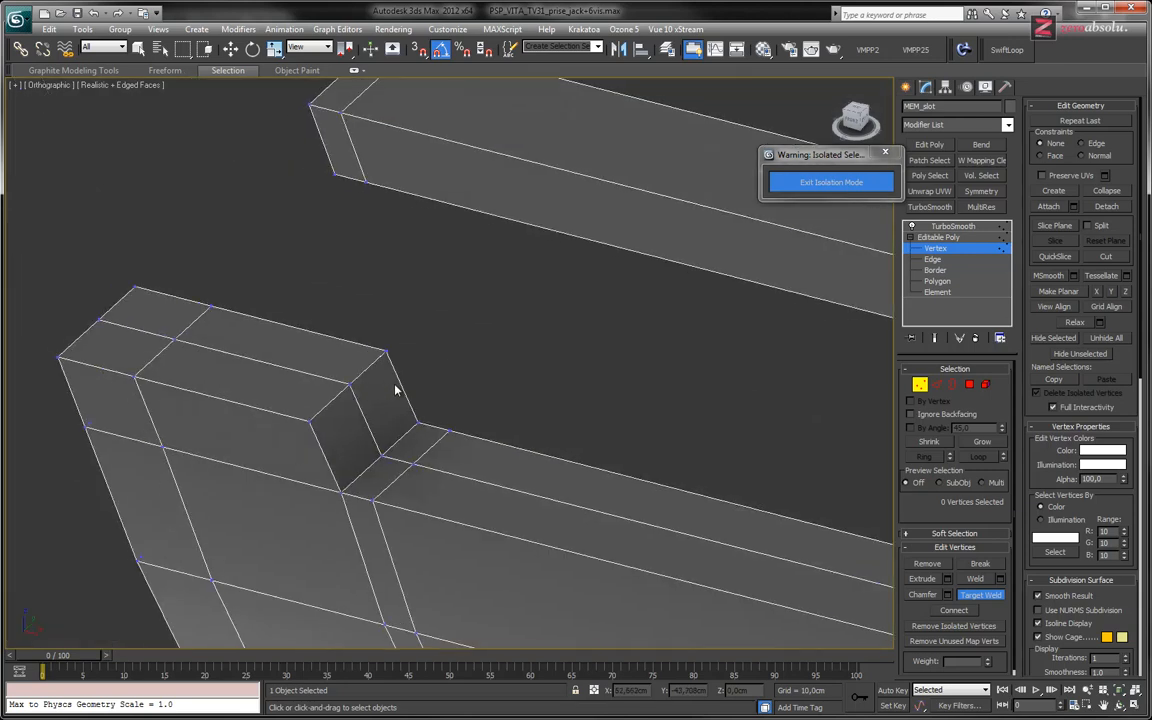
{"action": "scroll", "coordinate": [395, 390], "scroll_direction": "up", "scroll_amount": 10}
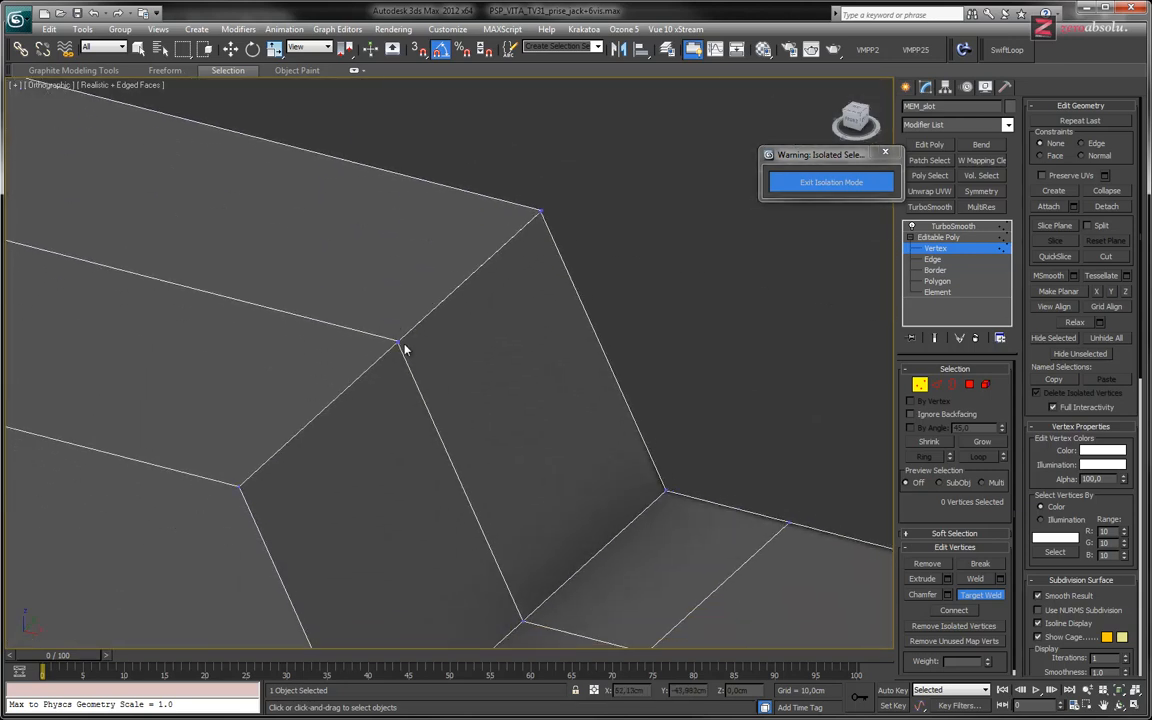
{"action": "scroll", "coordinate": [405, 348], "scroll_direction": "up", "scroll_amount": 4}
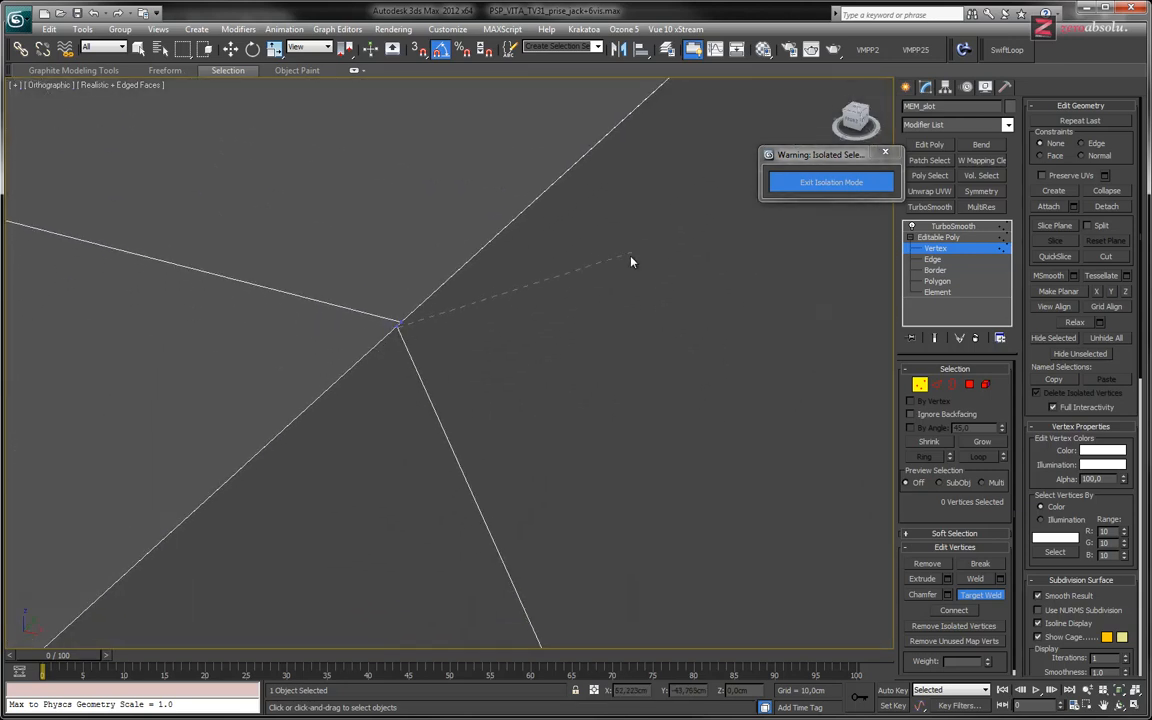
{"action": "right_click", "coordinate": [618, 250]}
{"action": "left_click", "coordinate": [397, 328]}
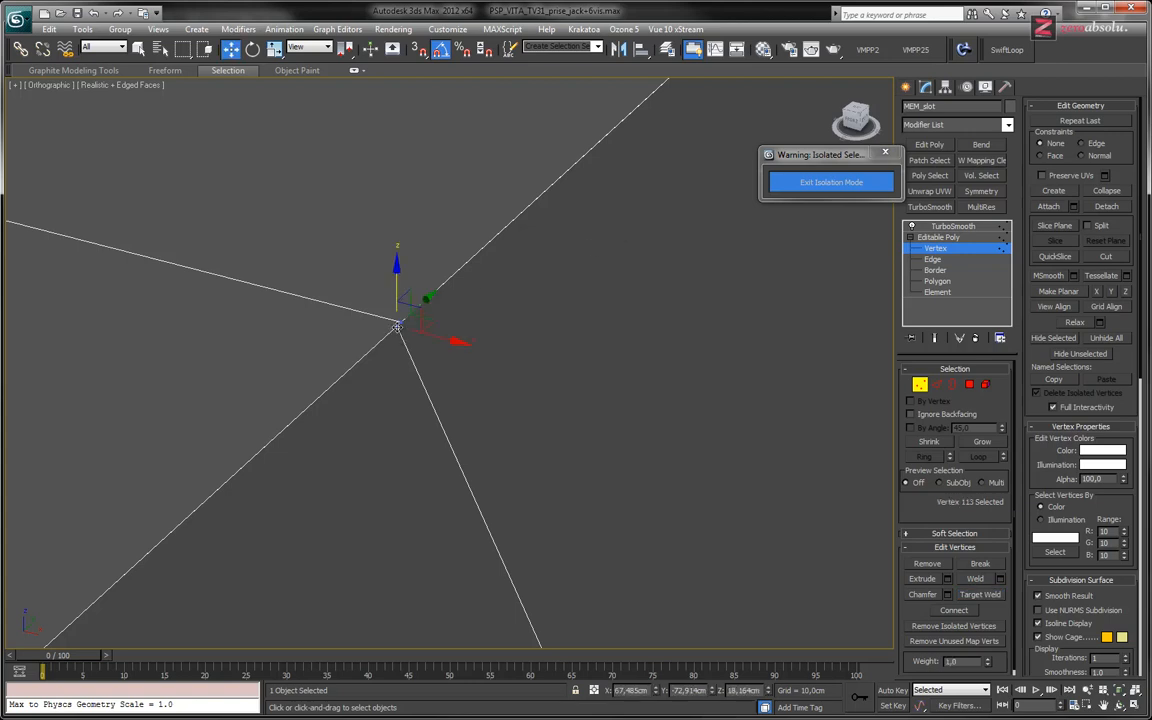
{"action": "mouse_move", "coordinate": [716, 140]}
{"action": "middle_mouse_down"}
{"action": "mouse_move", "coordinate": [568, 288]}
{"action": "mouse_move", "coordinate": [545, 342]}
{"action": "middle_mouse_up"}
{"action": "middle_click_drag", "start_coordinate": [660, 255], "coordinate": [474, 414]}
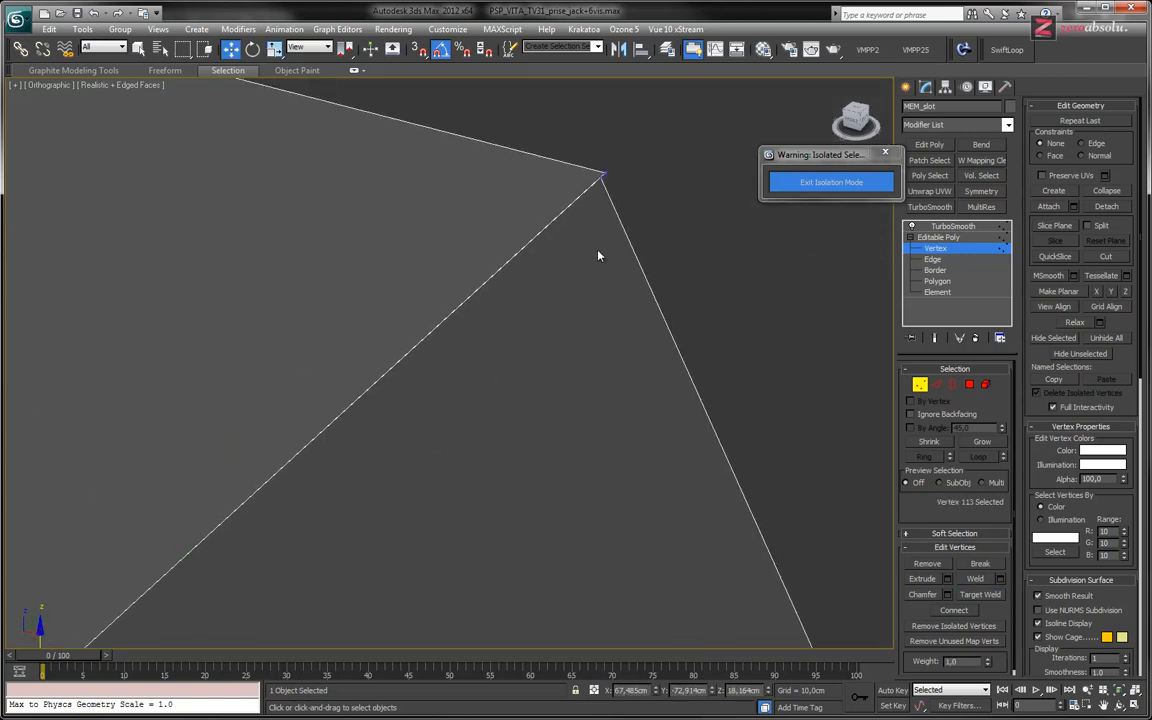
{"action": "left_click", "coordinate": [602, 178], "text": "ctrl"}
{"action": "middle_click_drag", "start_coordinate": [486, 364], "coordinate": [642, 235]}
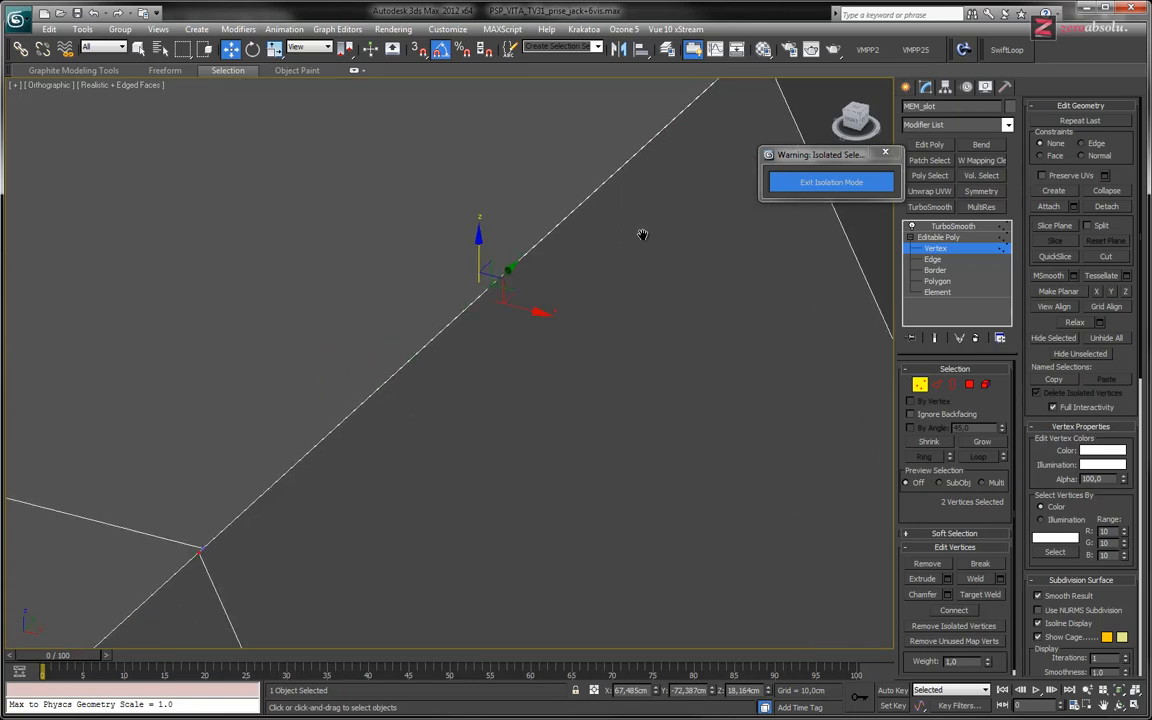
{"action": "left_click_drag", "start_coordinate": [477, 248], "coordinate": [478, 274]}
Try to bridge the four facing edges across the thin gap at the notch's left upper corner.
{"action": "middle_click_drag", "start_coordinate": [480, 364], "coordinate": [522, 277]}
{"action": "scroll", "coordinate": [526, 279], "scroll_direction": "down", "scroll_amount": 3}
{"action": "scroll", "coordinate": [527, 279], "scroll_direction": "down", "scroll_amount": 2}
{"action": "key", "text": "2"}
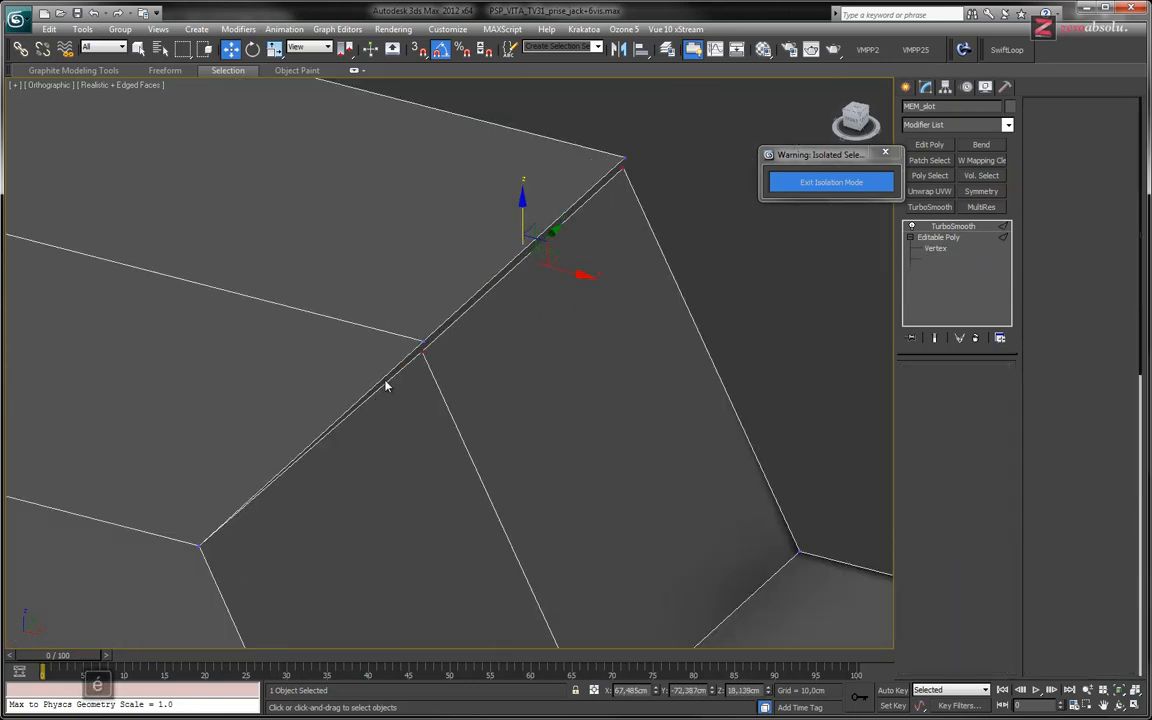
{"action": "left_click", "coordinate": [386, 373]}
{"action": "double_click", "coordinate": [465, 302]}
{"action": "left_click", "coordinate": [413, 360], "text": "ctrl"}
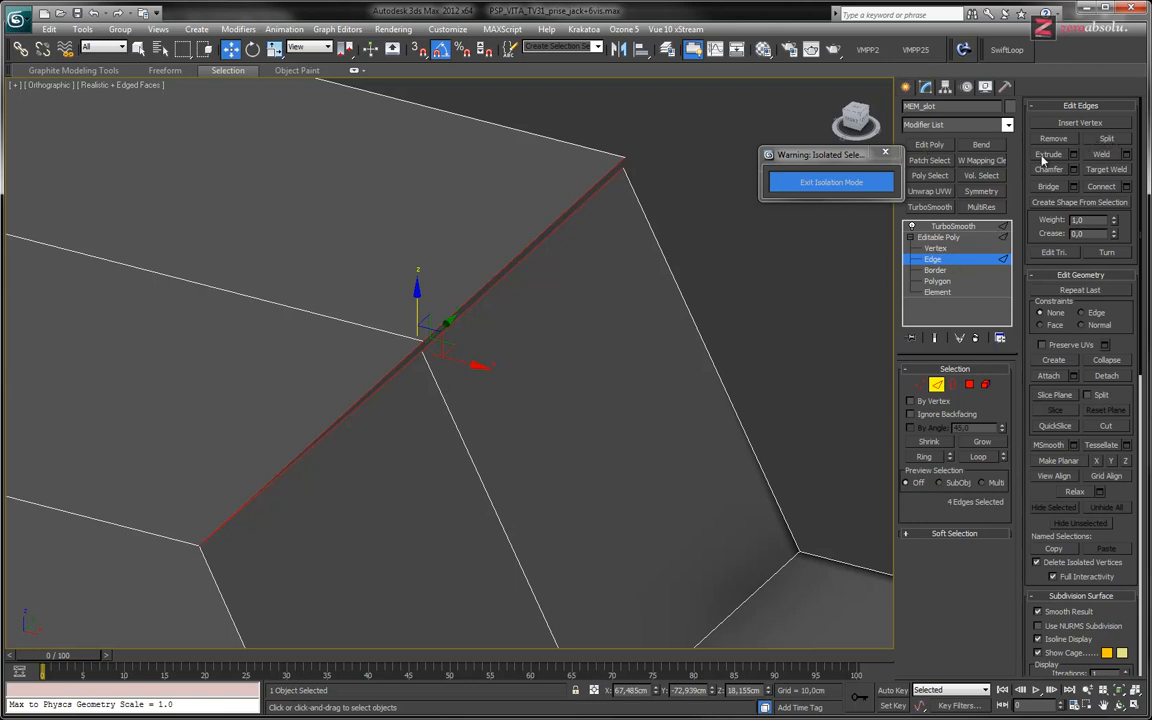
{"action": "left_click", "coordinate": [1060, 190]}
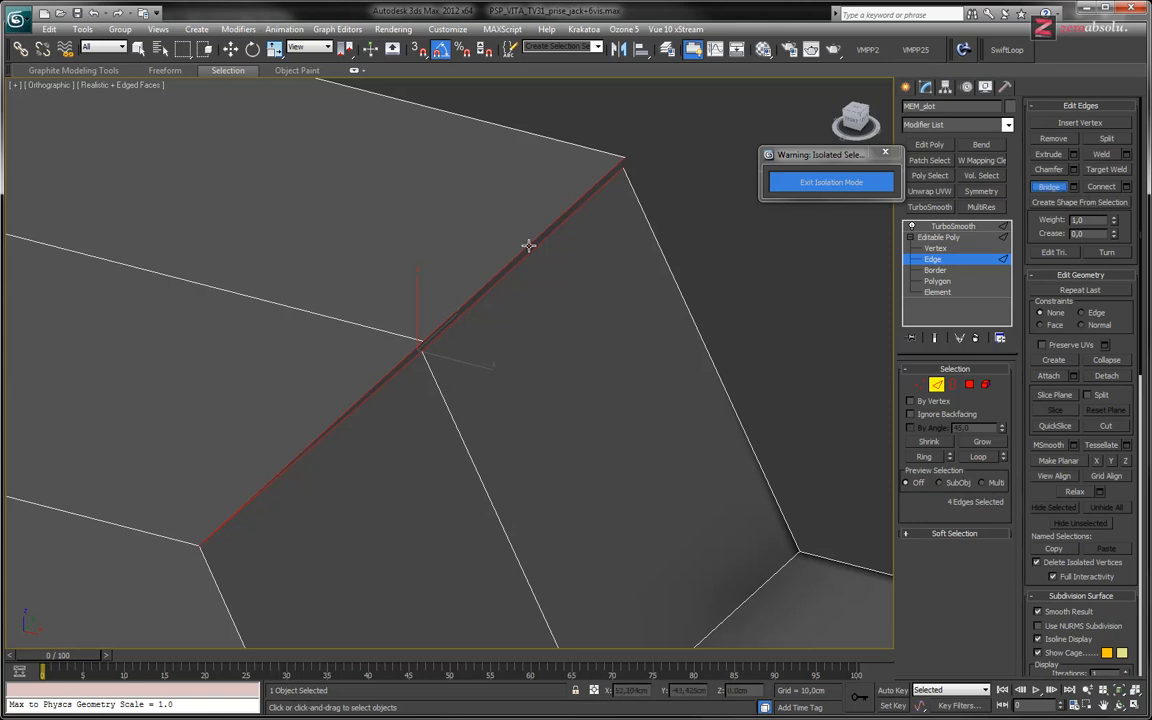
{"action": "mouse_move", "coordinate": [521, 280]}
{"action": "middle_mouse_down", "text": "alt"}
{"action": "mouse_move", "coordinate": [507, 259]}
{"action": "mouse_move", "coordinate": [516, 249]}
{"action": "mouse_move", "coordinate": [507, 270]}
{"action": "middle_mouse_up", "text": "alt"}
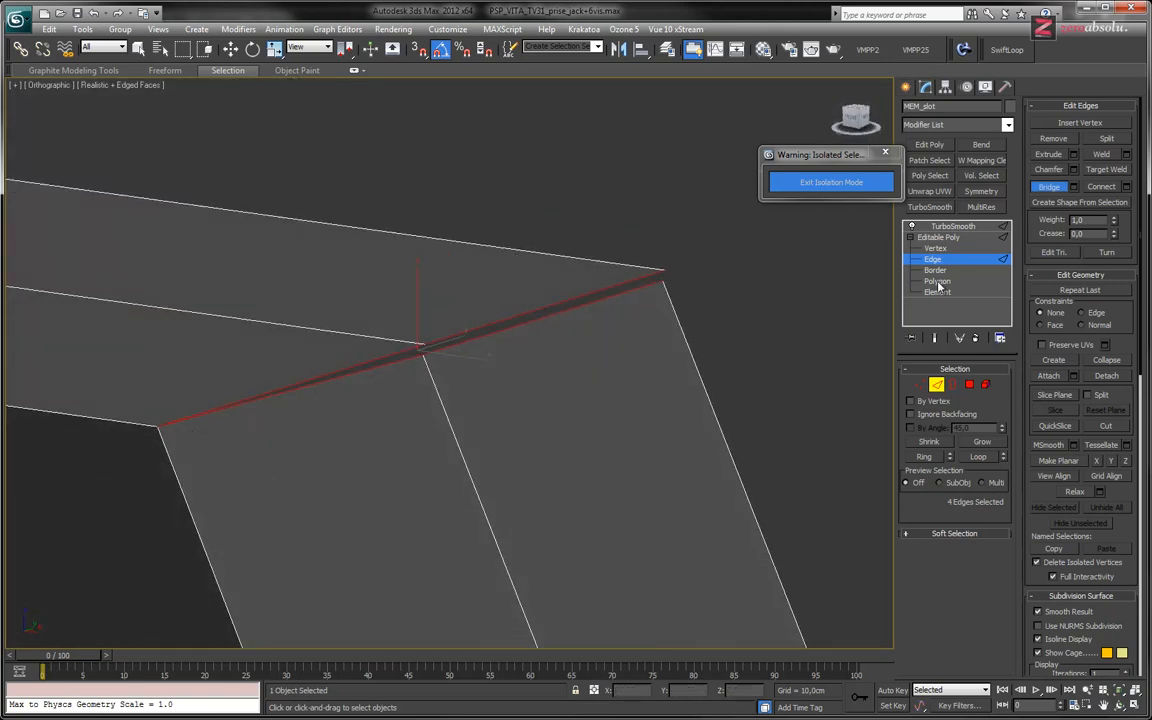
Try raising the front vertex of the left corner seam by about 0.009 cm along Z, and undo the move.
{"action": "left_click", "coordinate": [938, 248]}
{"action": "key", "text": "w"}
{"action": "left_click", "coordinate": [157, 427]}
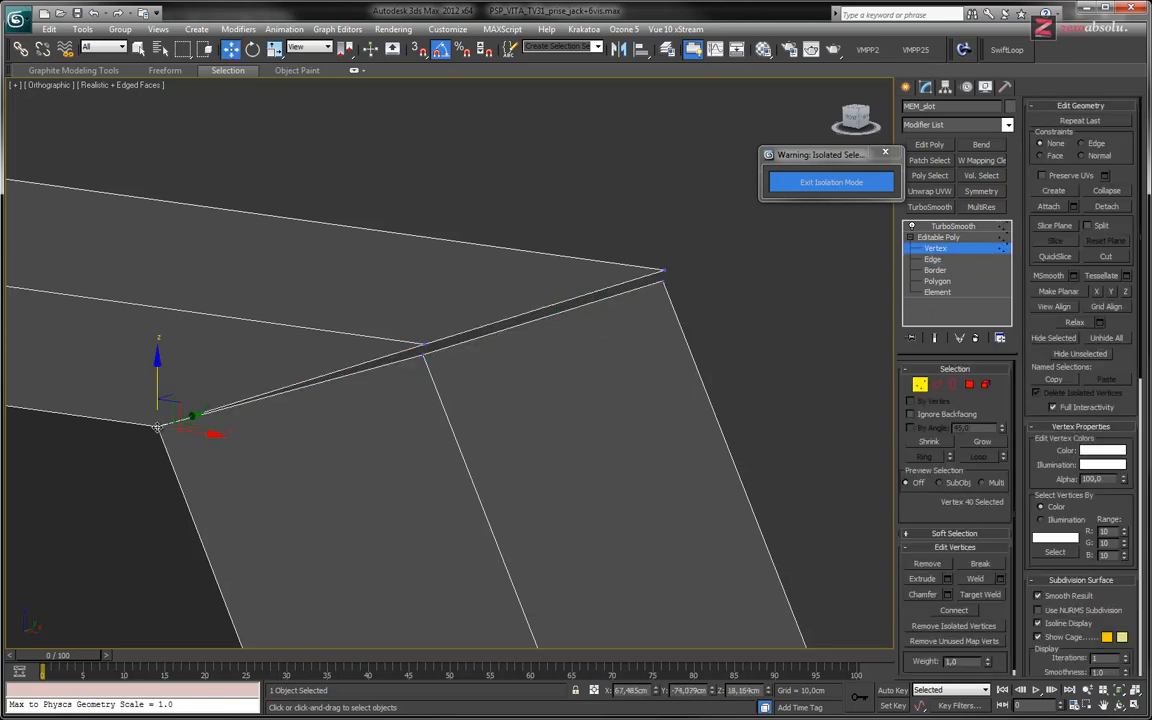
{"action": "mouse_move", "coordinate": [158, 385]}
{"action": "left_mouse_down"}
{"action": "mouse_move", "coordinate": [158, 421]}
{"action": "mouse_move", "coordinate": [158, 381]}
{"action": "left_mouse_up"}
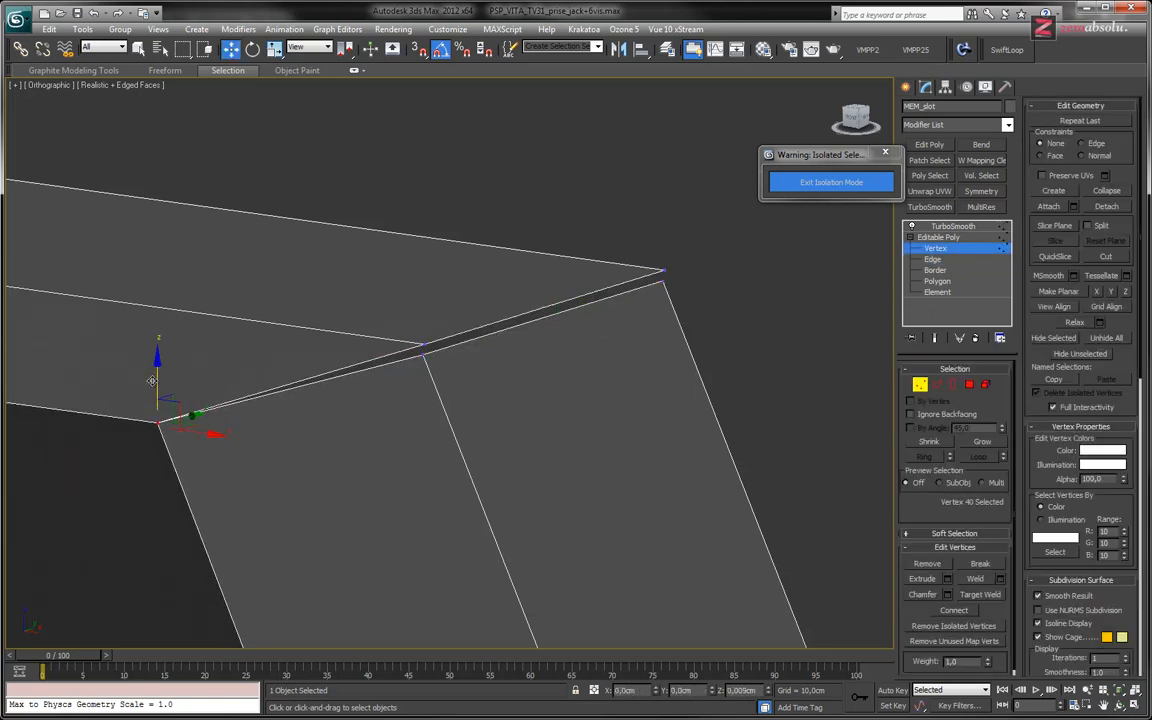
{"action": "key", "text": "ctrl+z"}
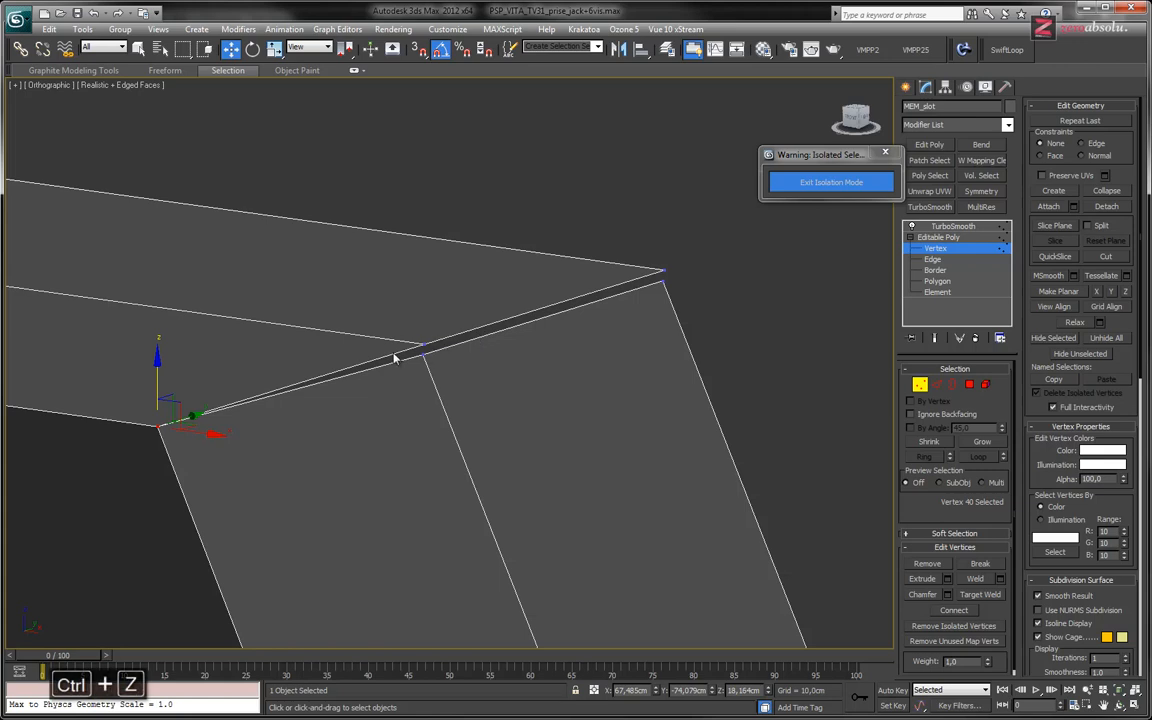
Reselect the four facing edges at the notch's left upper corner and bridge them with 1 segment.
{"action": "key", "text": "2"}
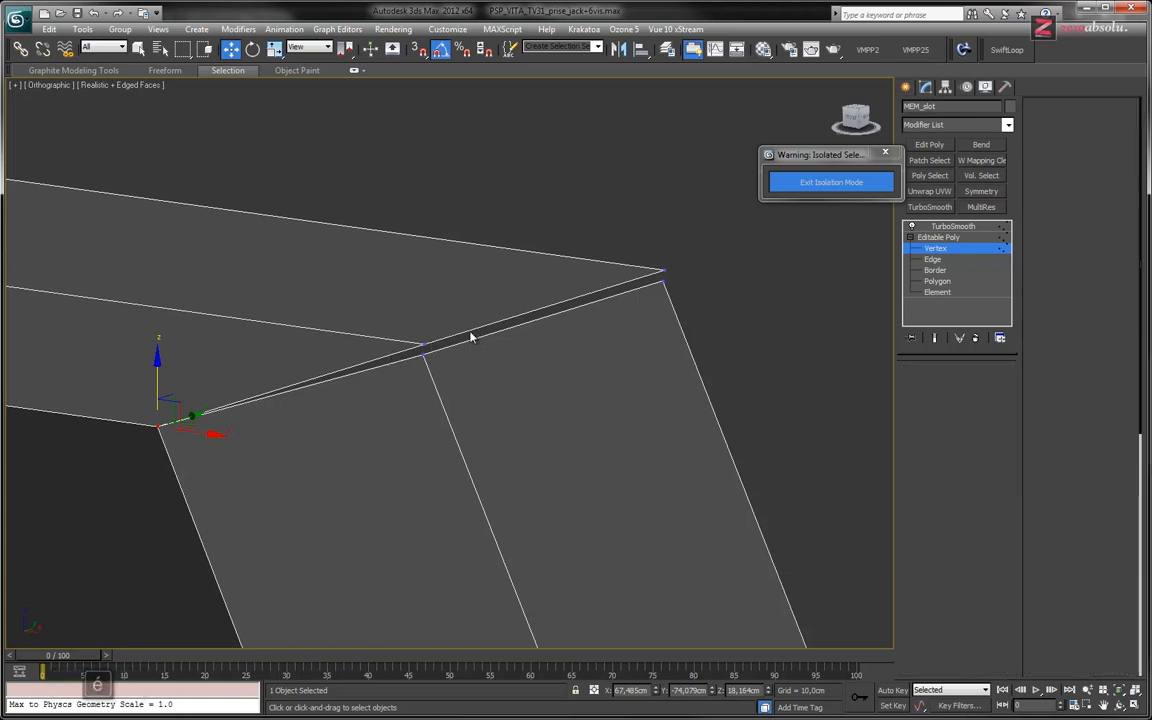
{"action": "left_click", "coordinate": [469, 342]}
{"action": "left_click", "coordinate": [469, 341], "text": "ctrl"}
{"action": "left_click", "coordinate": [400, 350], "text": "ctrl"}
{"action": "left_click", "coordinate": [400, 359], "text": "ctrl"}
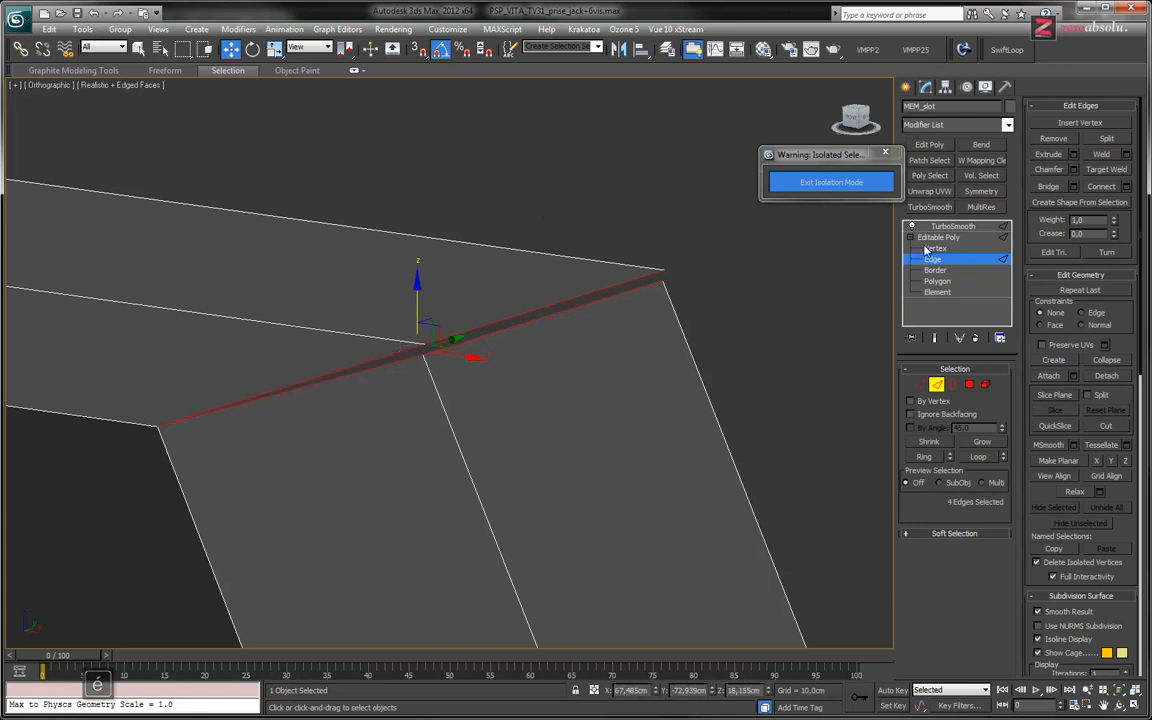
{"action": "left_click", "coordinate": [1074, 187]}
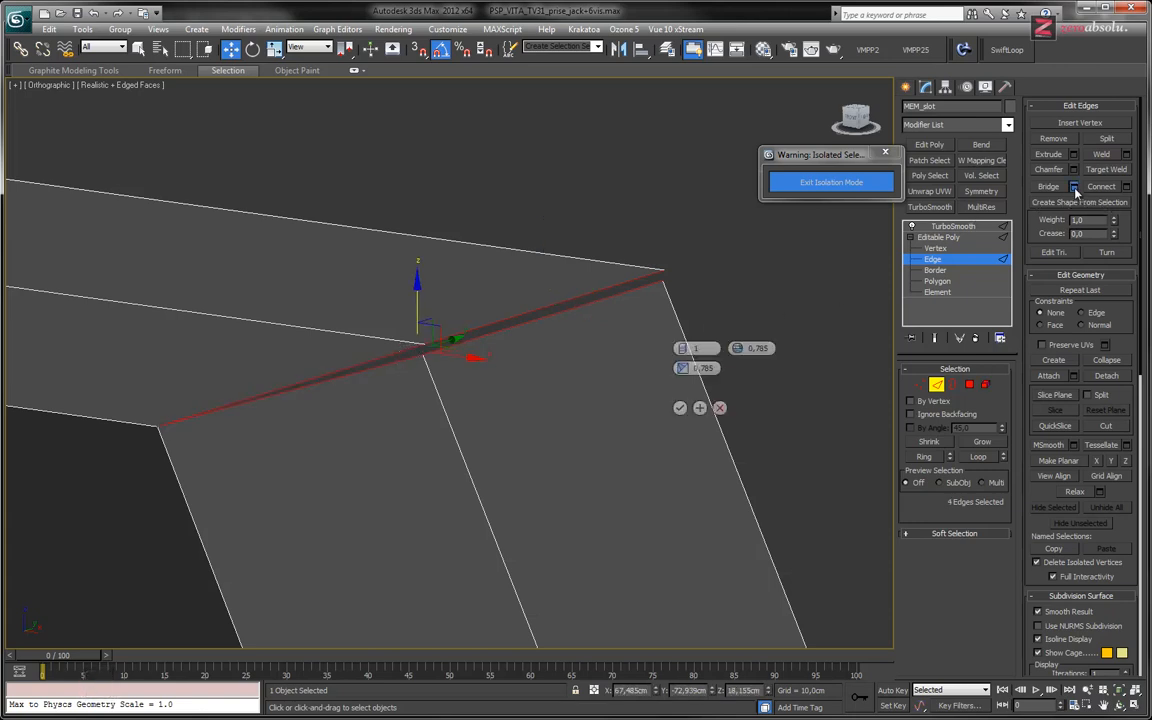
{"action": "left_click", "coordinate": [680, 409]}
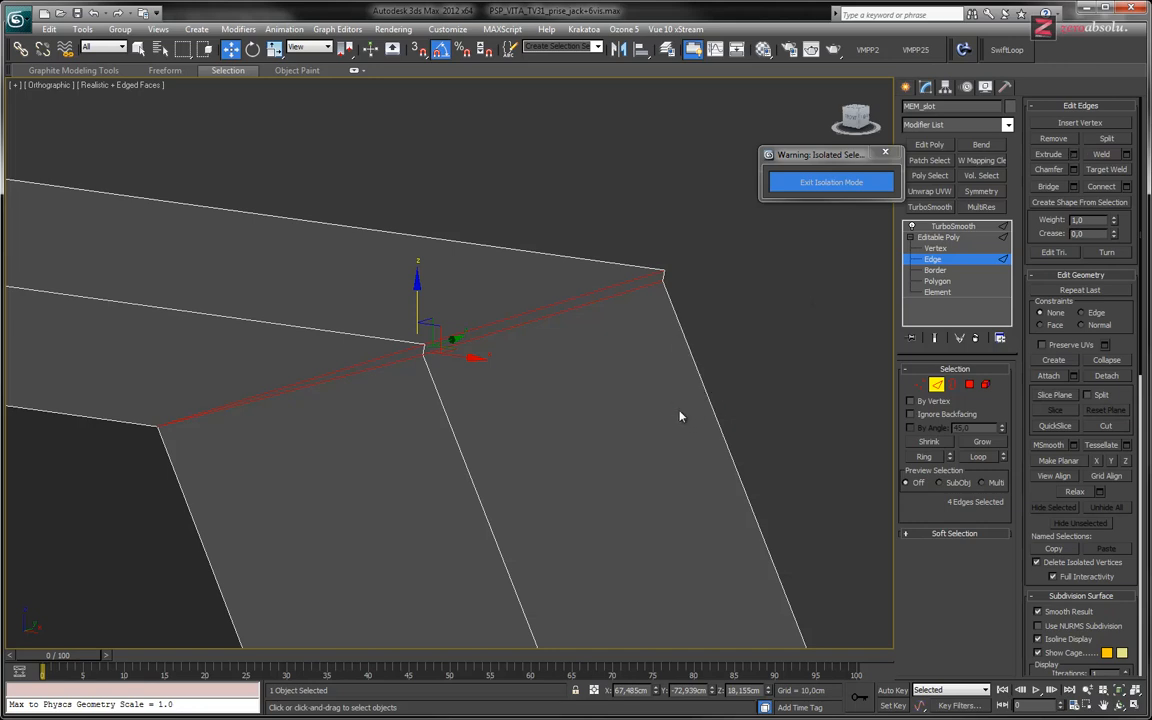
Target-weld the strip's middle and rear vertices to the vertices directly above them at the notch's left upper corner.
{"action": "scroll", "coordinate": [548, 278], "scroll_direction": "up", "scroll_amount": 5}
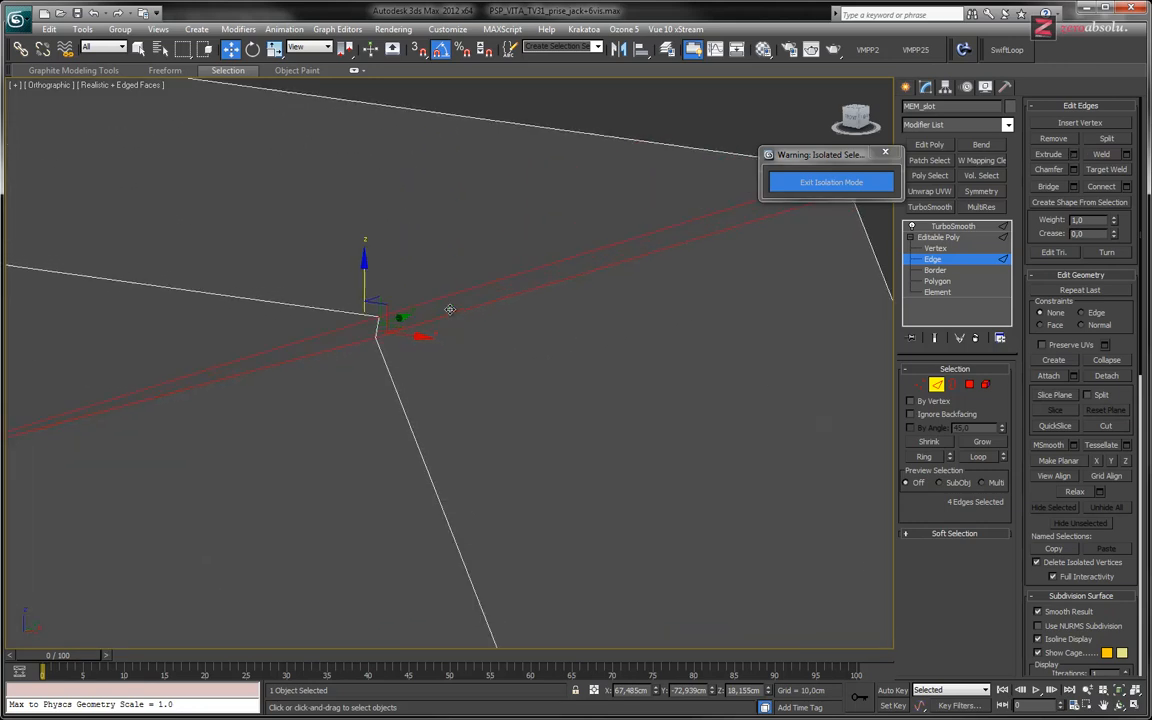
{"action": "left_click", "coordinate": [940, 250]}
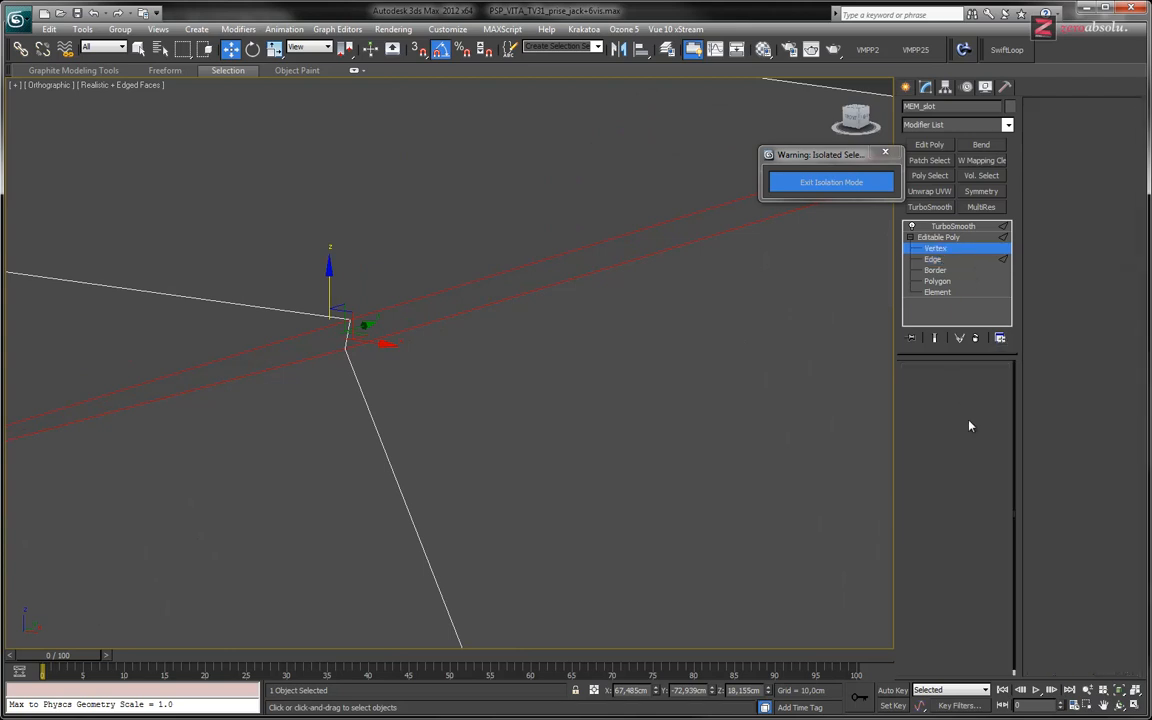
{"action": "left_click", "coordinate": [980, 595]}
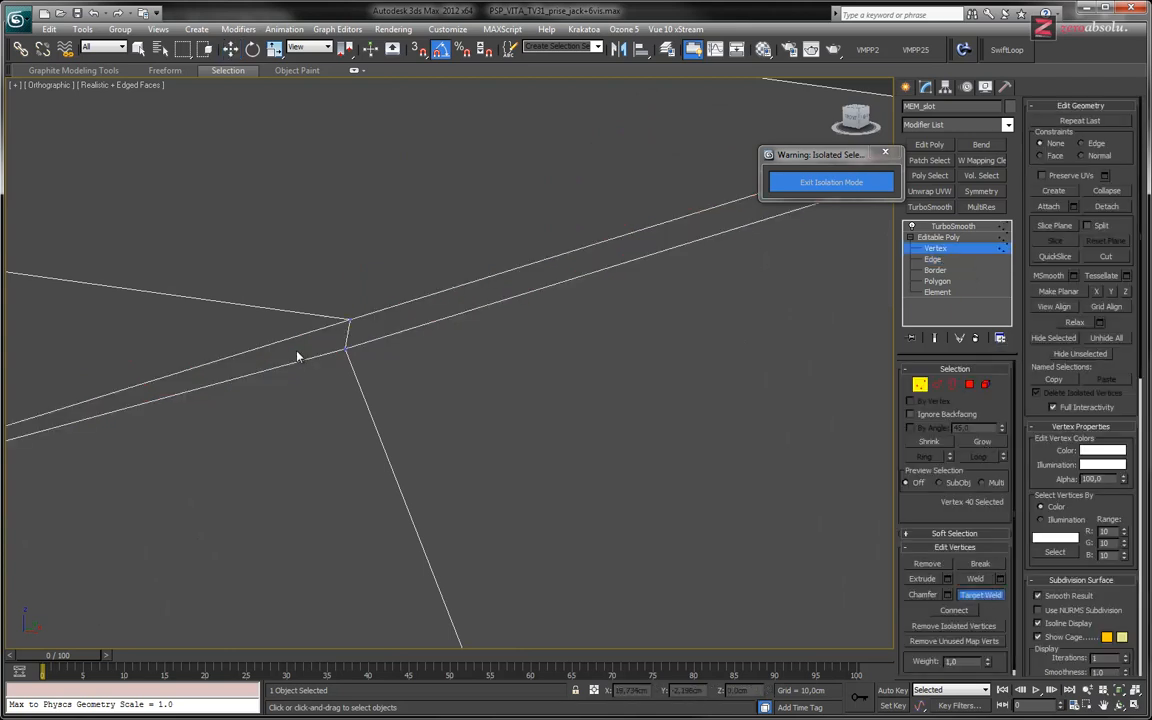
{"action": "left_click", "coordinate": [349, 320]}
{"action": "middle_click_drag", "start_coordinate": [741, 290], "coordinate": [381, 448]}
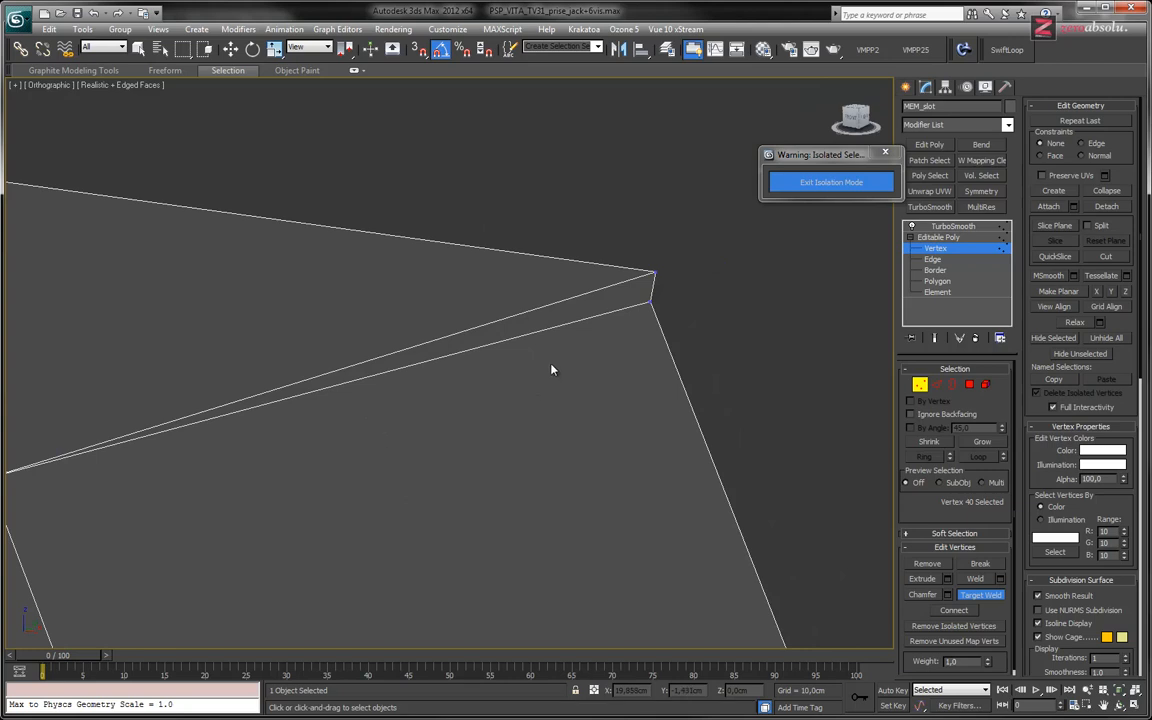
{"action": "left_click", "coordinate": [651, 301]}
{"action": "left_click", "coordinate": [653, 272]}
{"action": "middle_click_drag", "start_coordinate": [570, 327], "coordinate": [479, 361]}
{"action": "scroll", "coordinate": [483, 252], "scroll_direction": "down", "scroll_amount": 5}
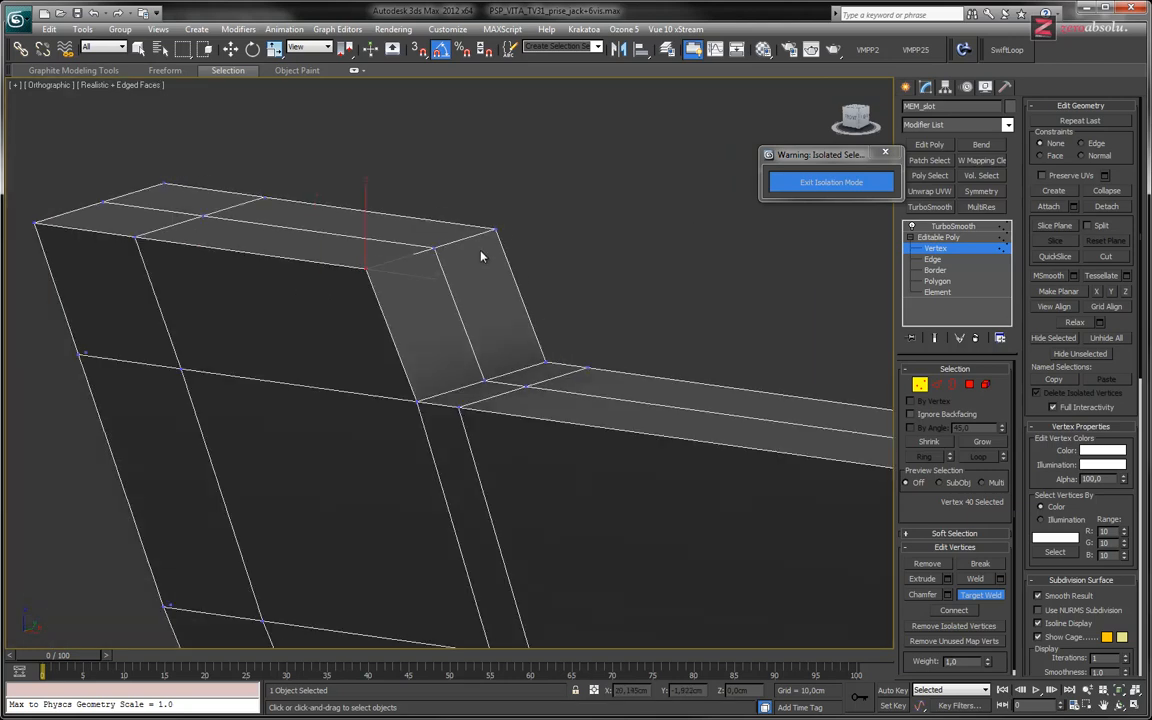
{"action": "scroll", "coordinate": [548, 298], "scroll_direction": "up", "scroll_amount": 5}
{"action": "middle_click_drag", "start_coordinate": [558, 297], "coordinate": [406, 267]}
{"action": "scroll", "coordinate": [406, 267], "scroll_direction": "down", "scroll_amount": 6}
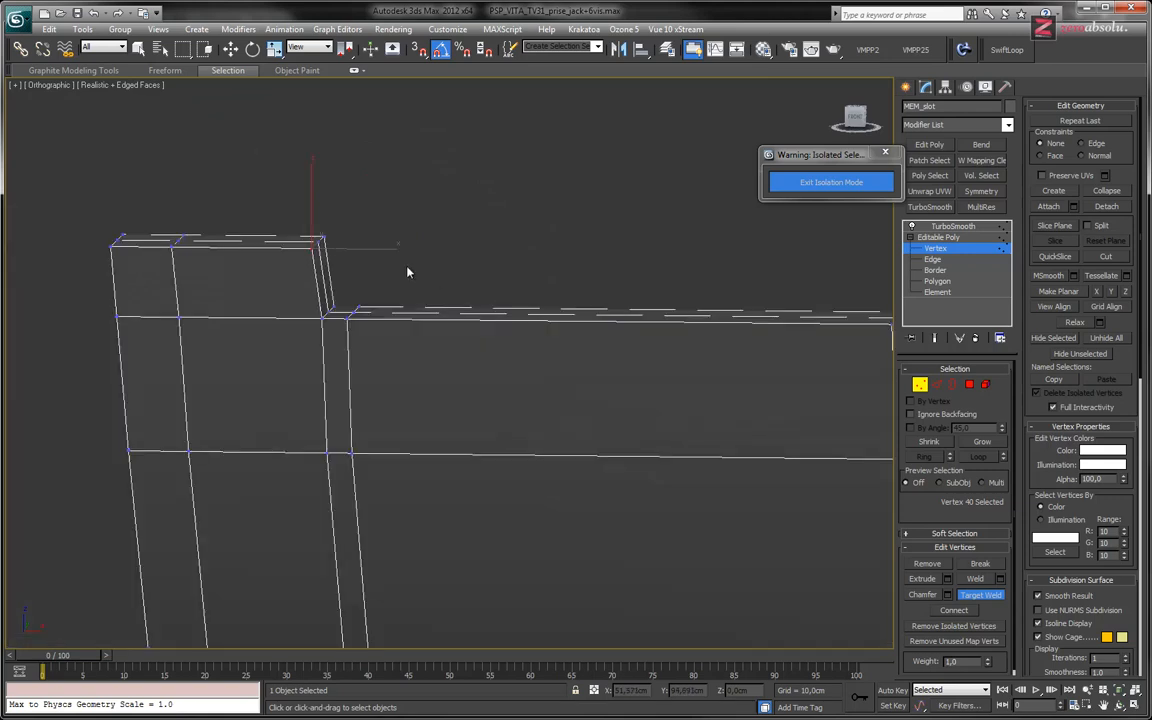
Show the TurboSmooth end result over the cage and examine the smoothed tab beside the notch's left corner.
{"action": "middle_click_drag", "start_coordinate": [363, 316], "coordinate": [444, 364], "text": "alt"}
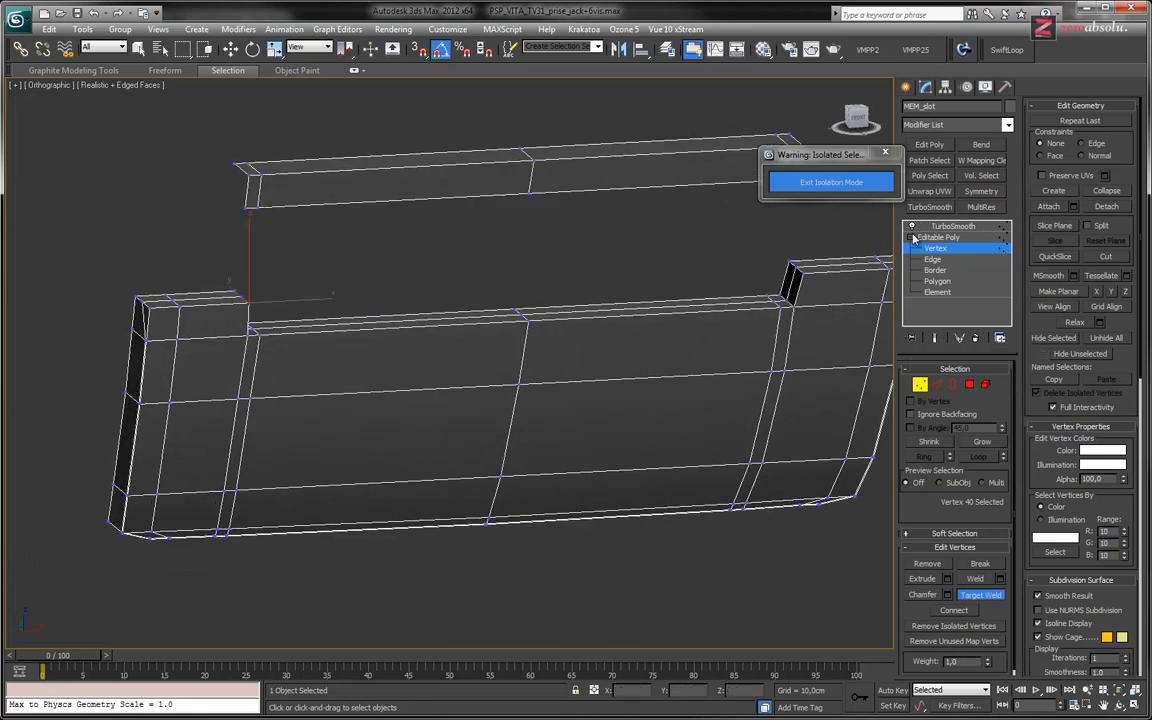
{"action": "left_click", "coordinate": [935, 339]}
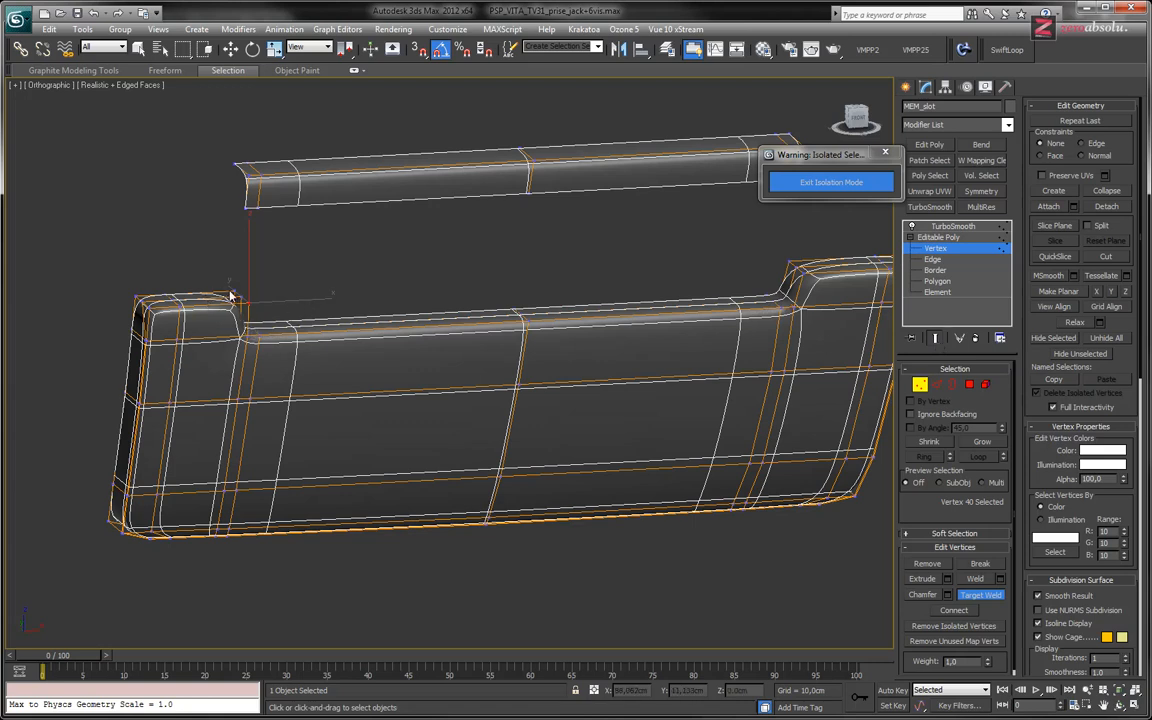
{"action": "scroll", "coordinate": [255, 313], "scroll_direction": "up", "scroll_amount": 5}
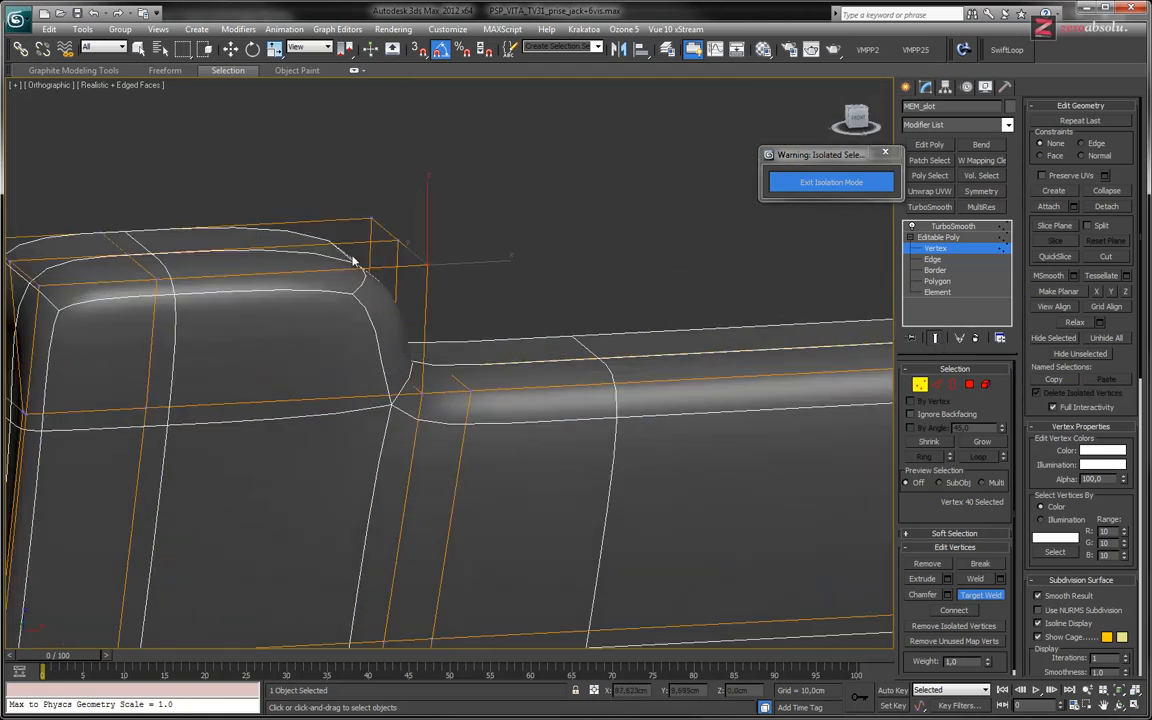
{"action": "middle_click_drag", "start_coordinate": [405, 315], "coordinate": [504, 224], "text": "alt"}
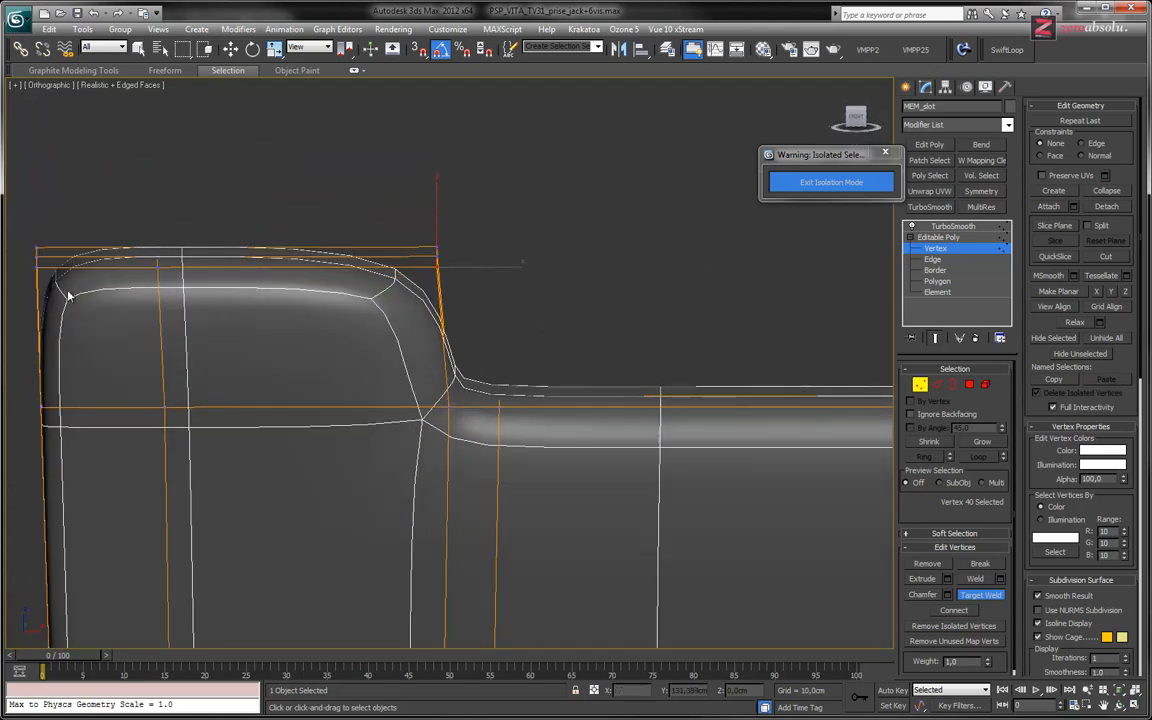
{"action": "mouse_move", "coordinate": [305, 287]}
{"action": "middle_mouse_down", "text": "alt"}
{"action": "mouse_move", "coordinate": [288, 257]}
{"action": "mouse_move", "coordinate": [311, 252]}
{"action": "mouse_move", "coordinate": [306, 311]}
{"action": "middle_mouse_up", "text": "alt"}
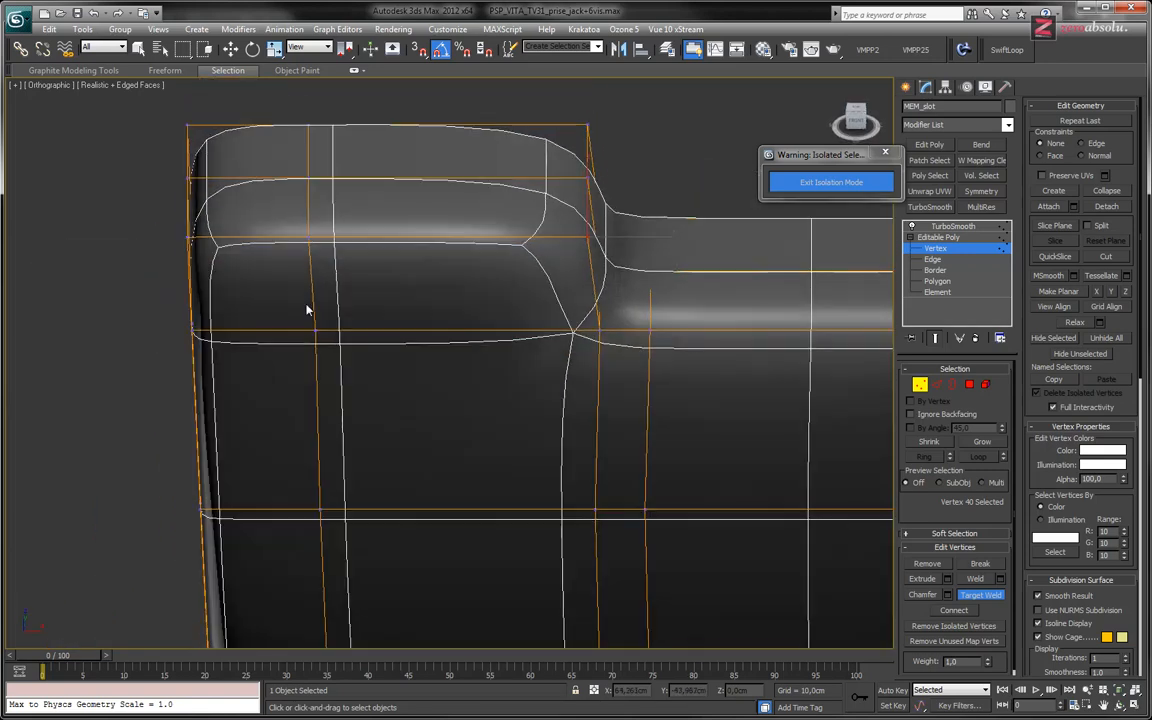
{"action": "middle_click_drag", "start_coordinate": [321, 195], "coordinate": [323, 165], "text": "alt"}
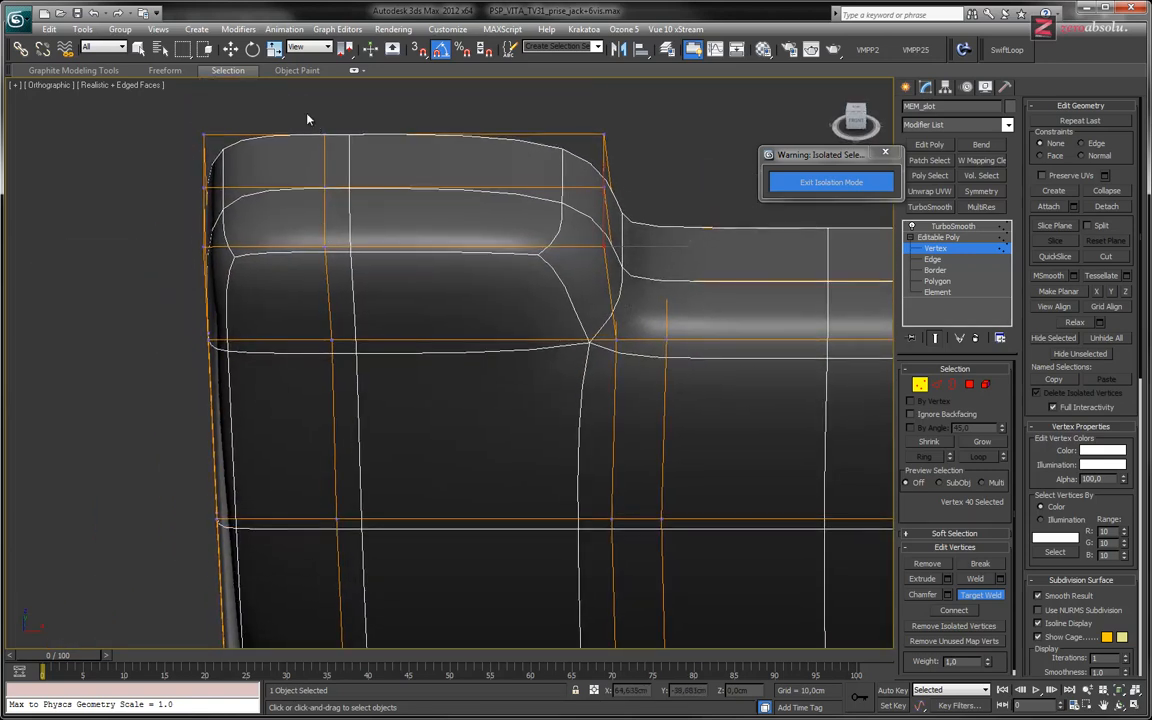
Shift the left tab's inner vertical column of vertices outward along X, and move the vertex below it outward by about 0.14 cm.
{"action": "key", "text": "w"}
{"action": "left_click_drag", "start_coordinate": [301, 112], "coordinate": [399, 400]}
{"action": "left_click_drag", "start_coordinate": [383, 229], "coordinate": [319, 228]}
{"action": "middle_click_drag", "start_coordinate": [508, 344], "coordinate": [446, 180]}
{"action": "left_click", "coordinate": [298, 355]}
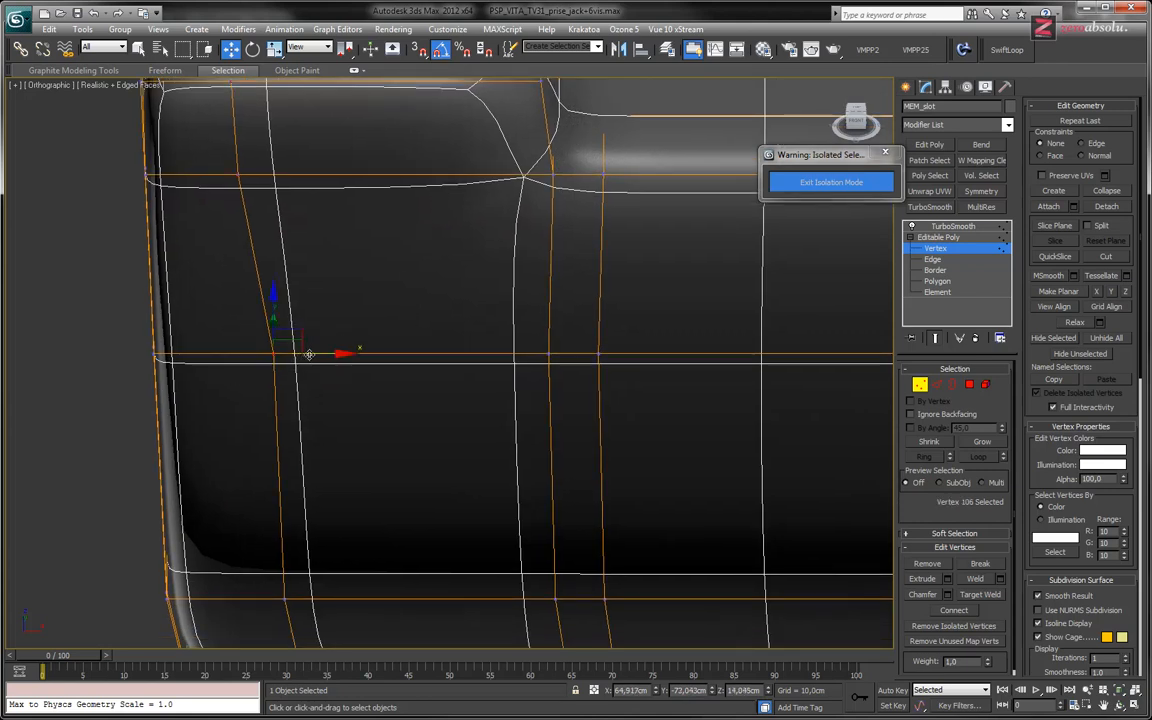
Shift the right tab's four upper column vertices outward by about 0.23 cm along X, and move the vertex below them slightly outward.
{"action": "scroll", "coordinate": [622, 375], "scroll_direction": "down", "scroll_amount": 4}
{"action": "middle_click_drag", "start_coordinate": [468, 381], "coordinate": [477, 338]}
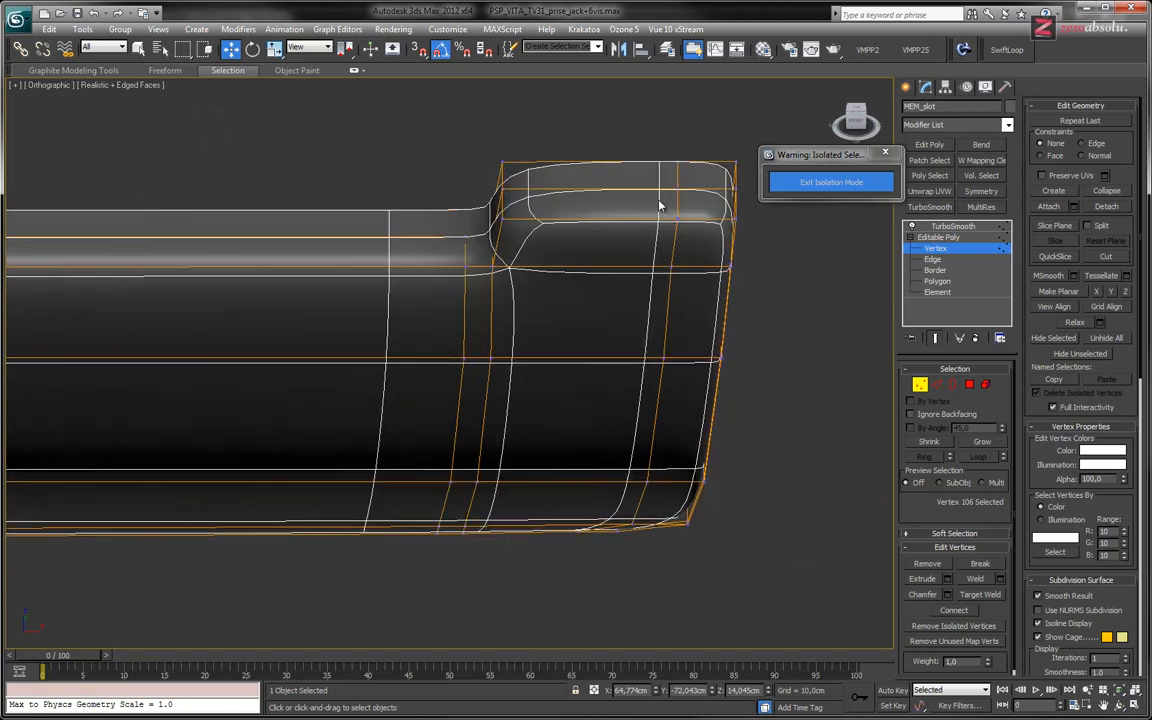
{"action": "left_click_drag", "start_coordinate": [687, 271], "coordinate": [694, 327]}
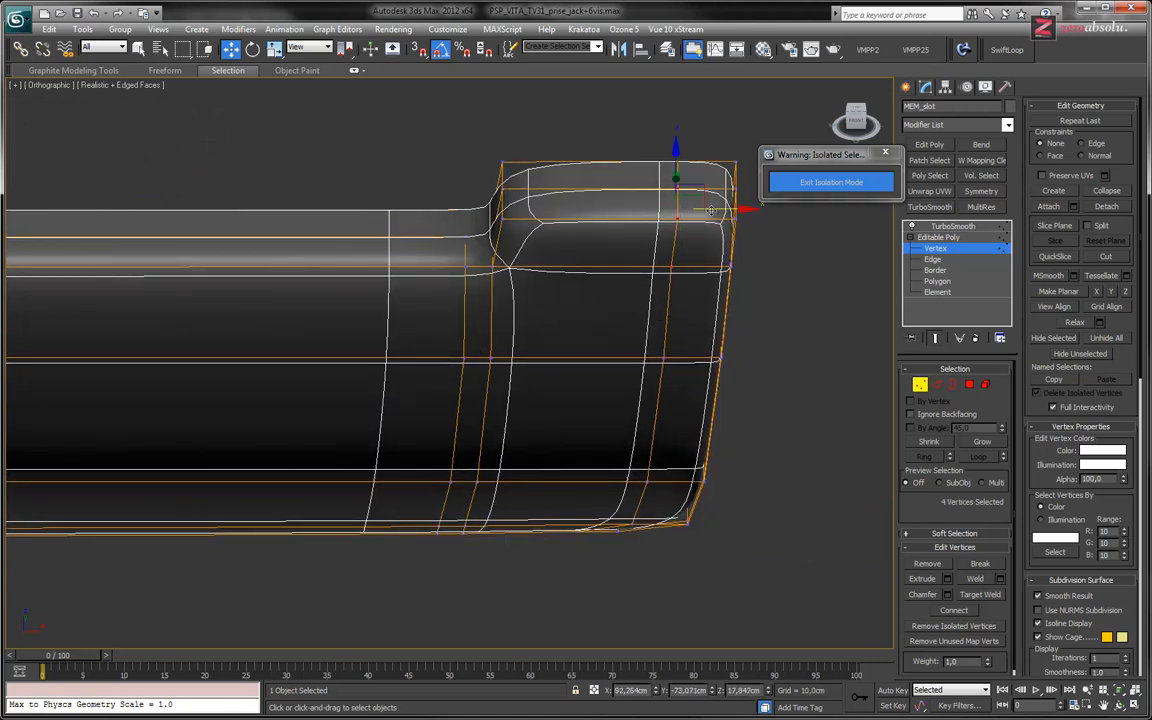
{"action": "left_click_drag", "start_coordinate": [717, 210], "coordinate": [726, 215]}
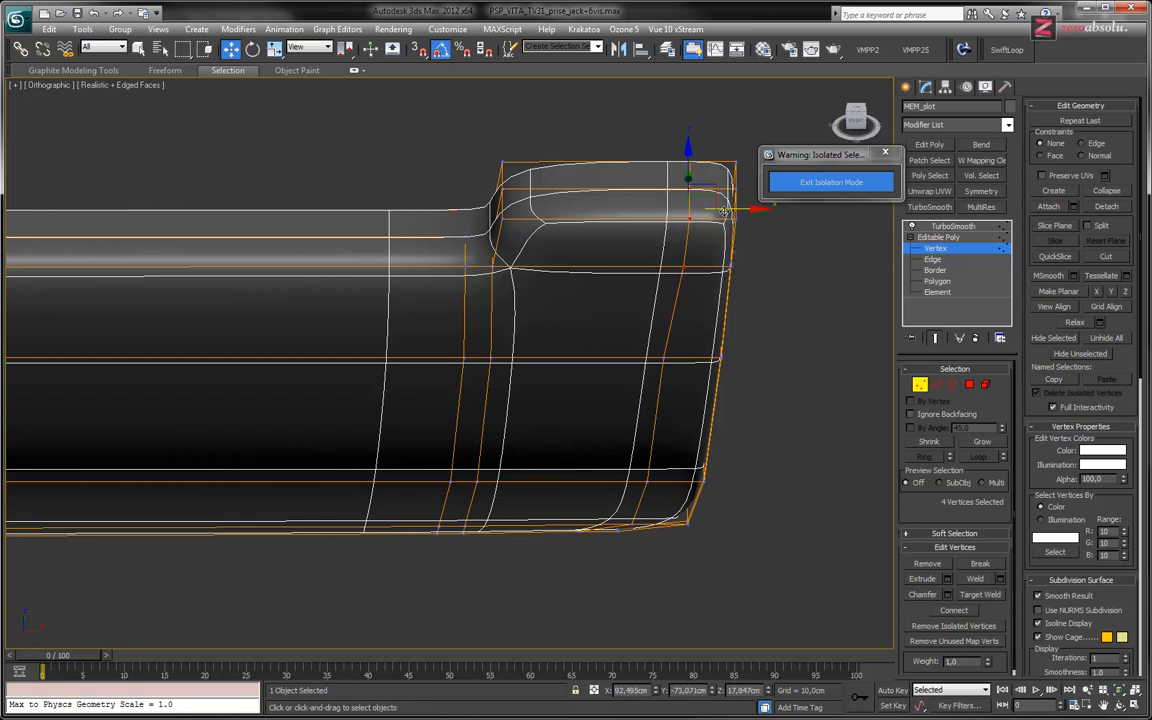
{"action": "left_click", "coordinate": [705, 356]}
{"action": "left_click_drag", "start_coordinate": [705, 356], "coordinate": [717, 355]}
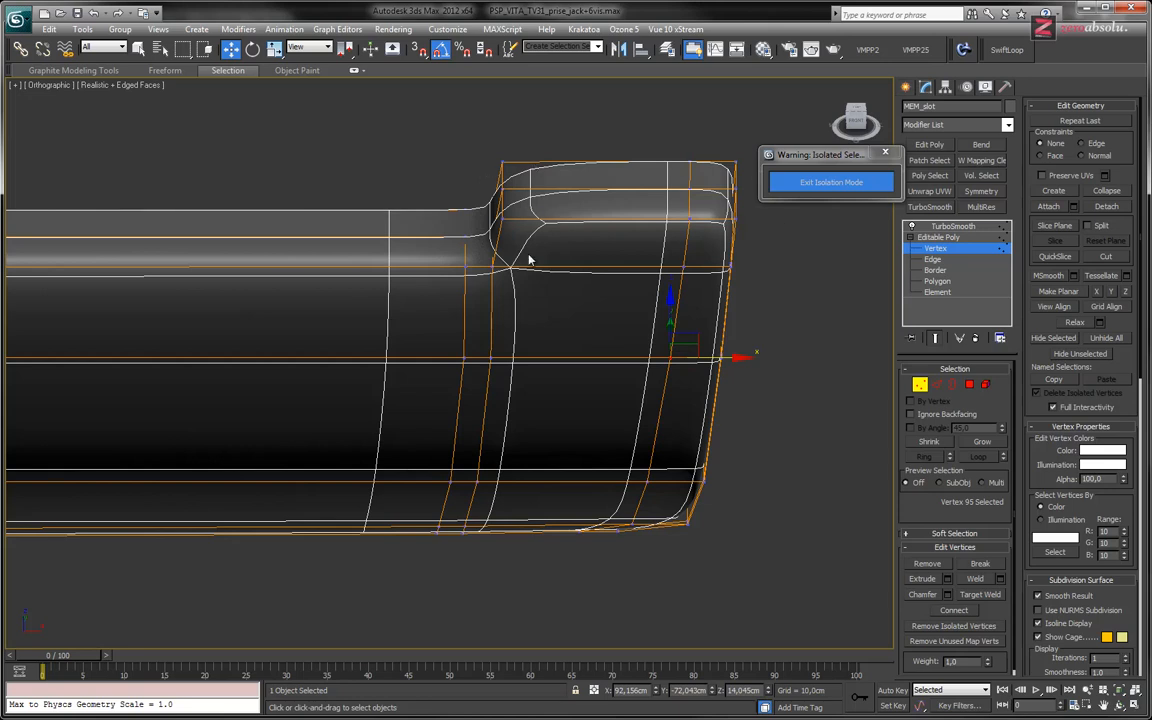
Add a vertical edge loop with SwiftLoop on the right tab close to the notch, and a matching loop on the left tab.
{"action": "left_click", "coordinate": [1000, 58]}
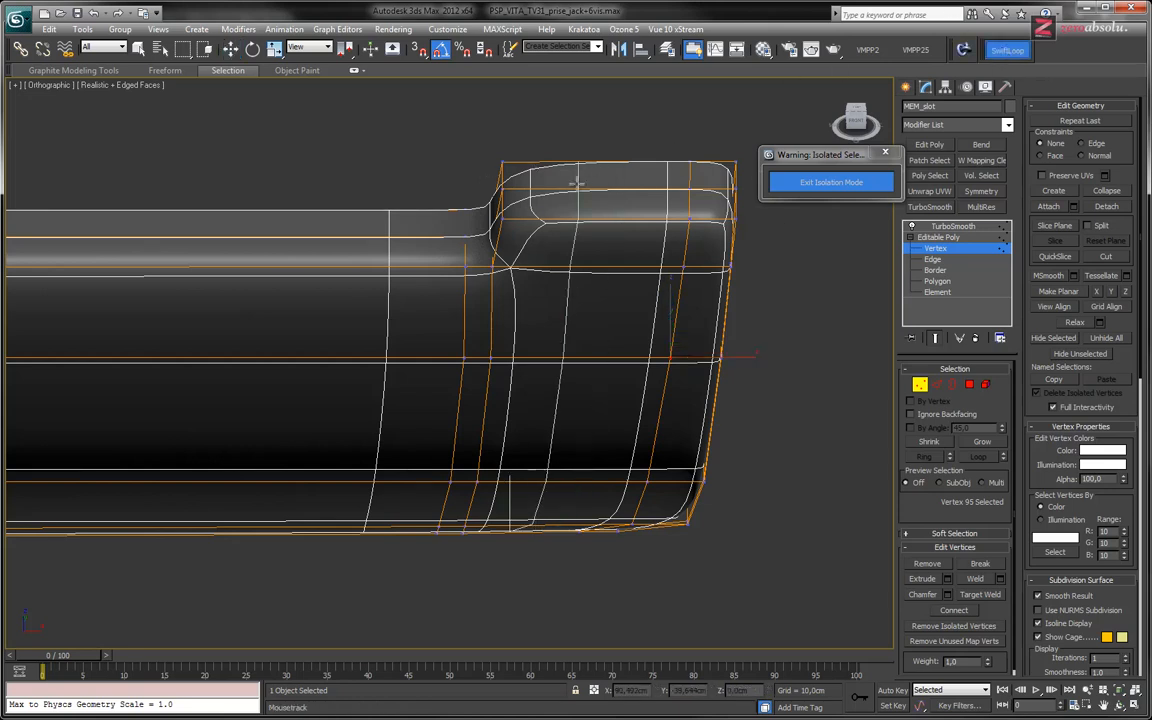
{"action": "left_click", "coordinate": [549, 229]}
{"action": "middle_click_drag", "start_coordinate": [549, 229], "coordinate": [330, 331]}
{"action": "scroll", "coordinate": [240, 297], "scroll_direction": "down", "scroll_amount": 3}
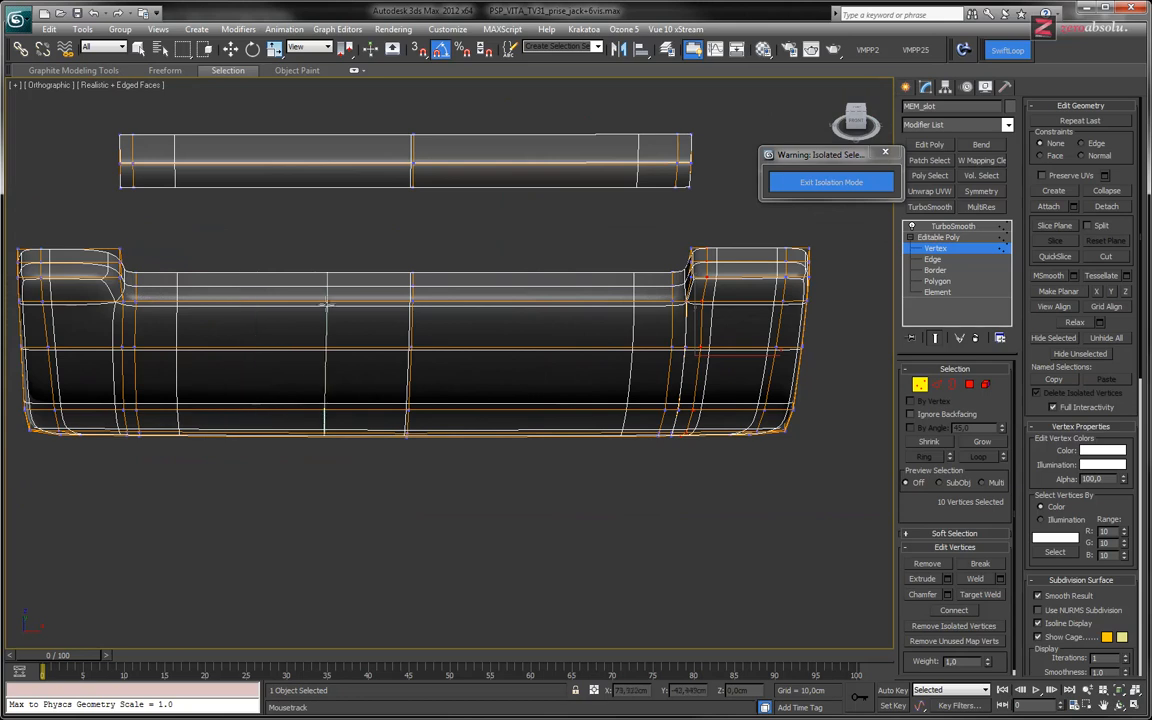
{"action": "left_click_drag", "start_coordinate": [162, 275], "coordinate": [118, 280]}
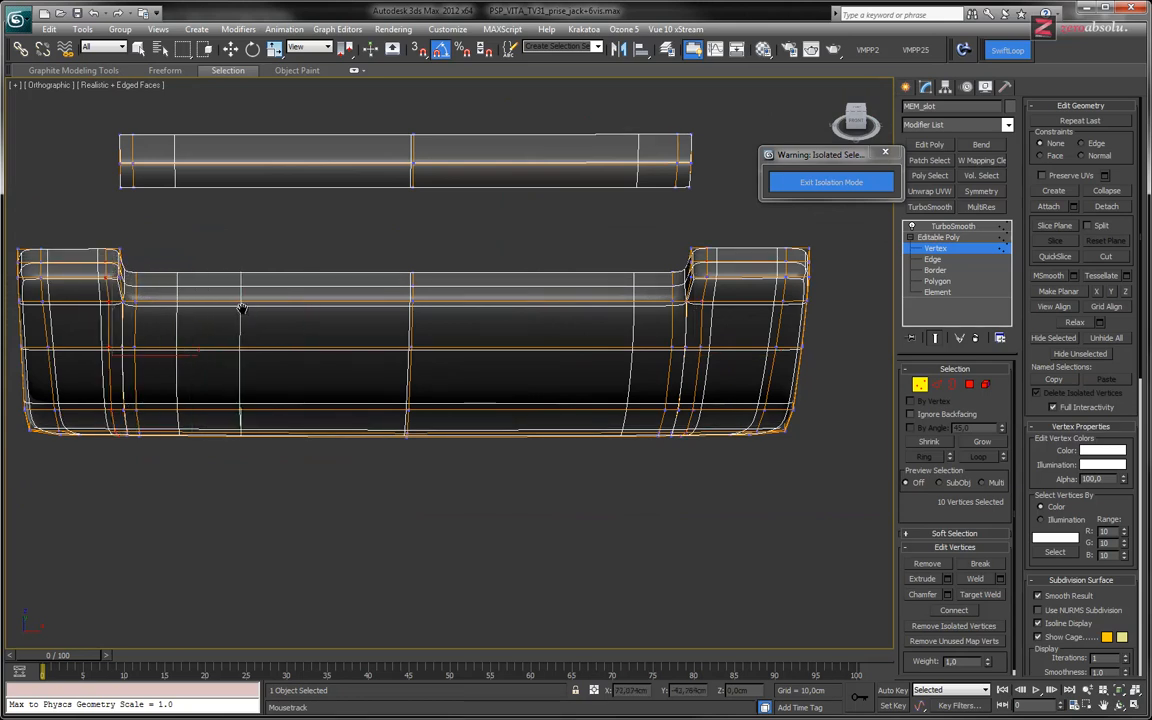
{"action": "scroll", "coordinate": [250, 305], "scroll_direction": "up", "scroll_amount": 6}
{"action": "middle_click_drag", "start_coordinate": [258, 305], "coordinate": [407, 355], "text": "alt"}
{"action": "middle_click_drag", "start_coordinate": [424, 267], "coordinate": [386, 267], "text": "alt"}
{"action": "key", "text": "w"}
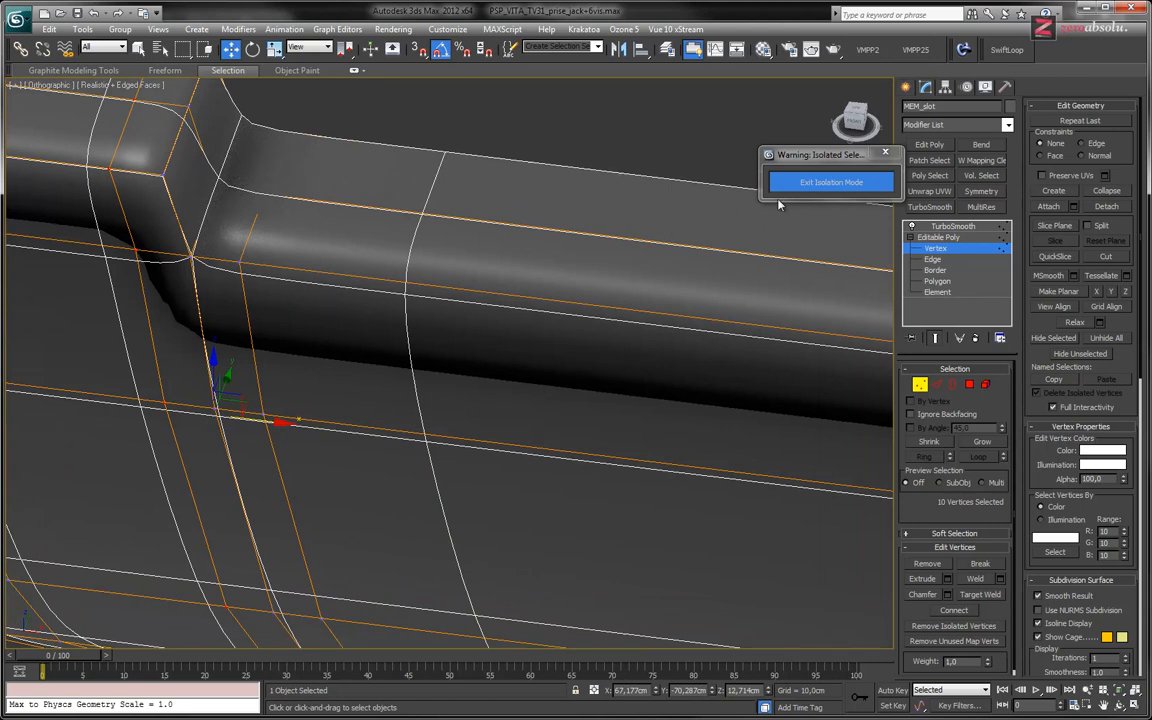
Move the four lengthwise middle edges of the notch ledge about 0.65 cm toward the front along Y.
{"action": "left_click", "coordinate": [933, 259]}
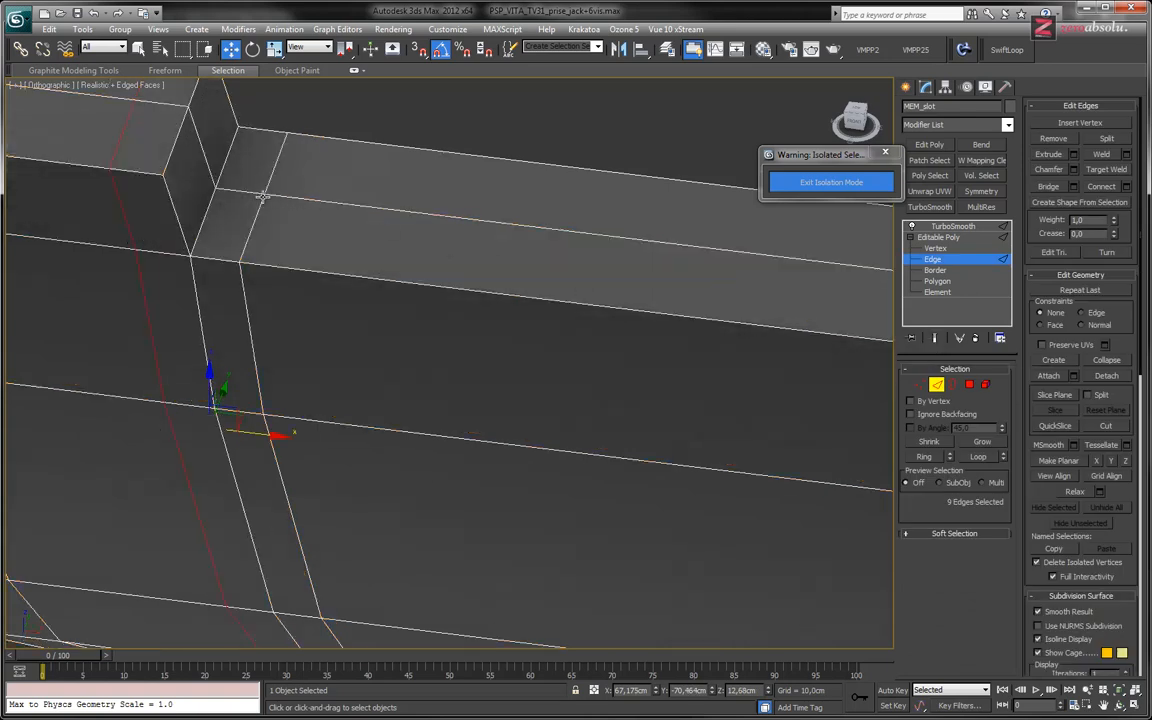
{"action": "left_click", "coordinate": [244, 191]}
{"action": "left_click", "coordinate": [341, 204], "text": "ctrl"}
{"action": "middle_click_drag", "start_coordinate": [780, 286], "coordinate": [400, 280]}
{"action": "scroll", "coordinate": [488, 278], "scroll_direction": "down", "scroll_amount": 4}
{"action": "middle_click_drag", "start_coordinate": [650, 288], "coordinate": [253, 253]}
{"action": "left_click", "coordinate": [510, 293], "text": "ctrl"}
{"action": "middle_click_drag", "start_coordinate": [510, 293], "coordinate": [645, 308], "text": "alt"}
{"action": "left_click", "coordinate": [594, 128], "text": "ctrl"}
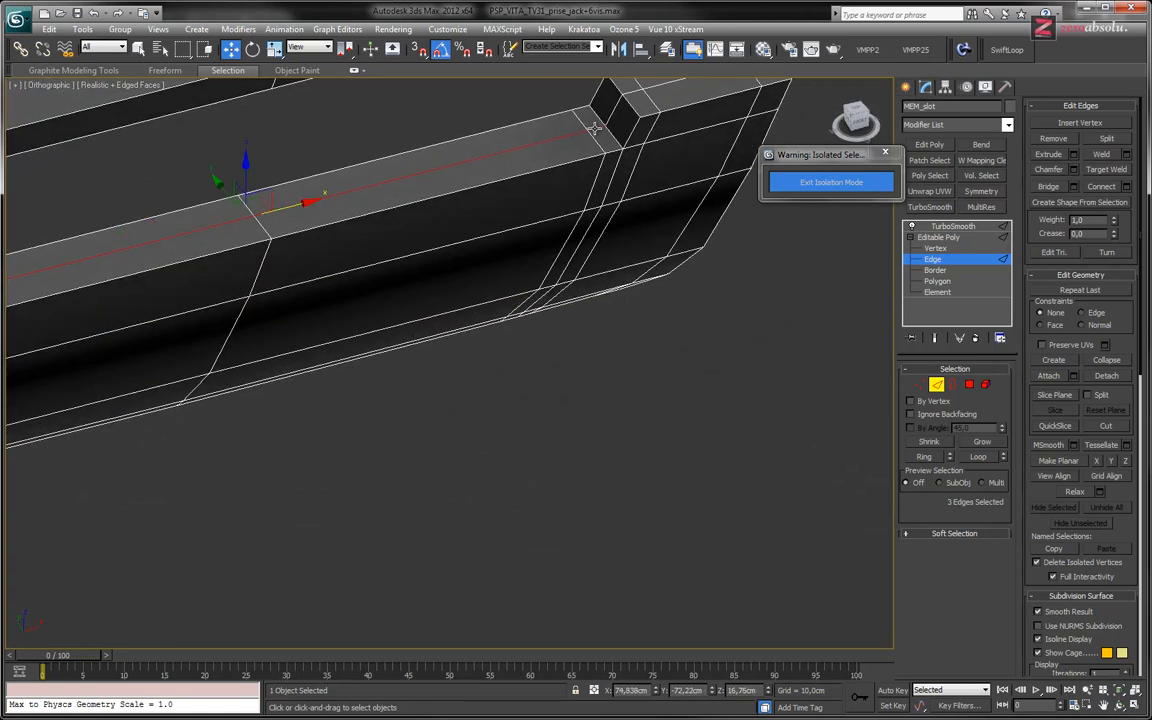
{"action": "scroll", "coordinate": [481, 231], "scroll_direction": "down", "scroll_amount": 4}
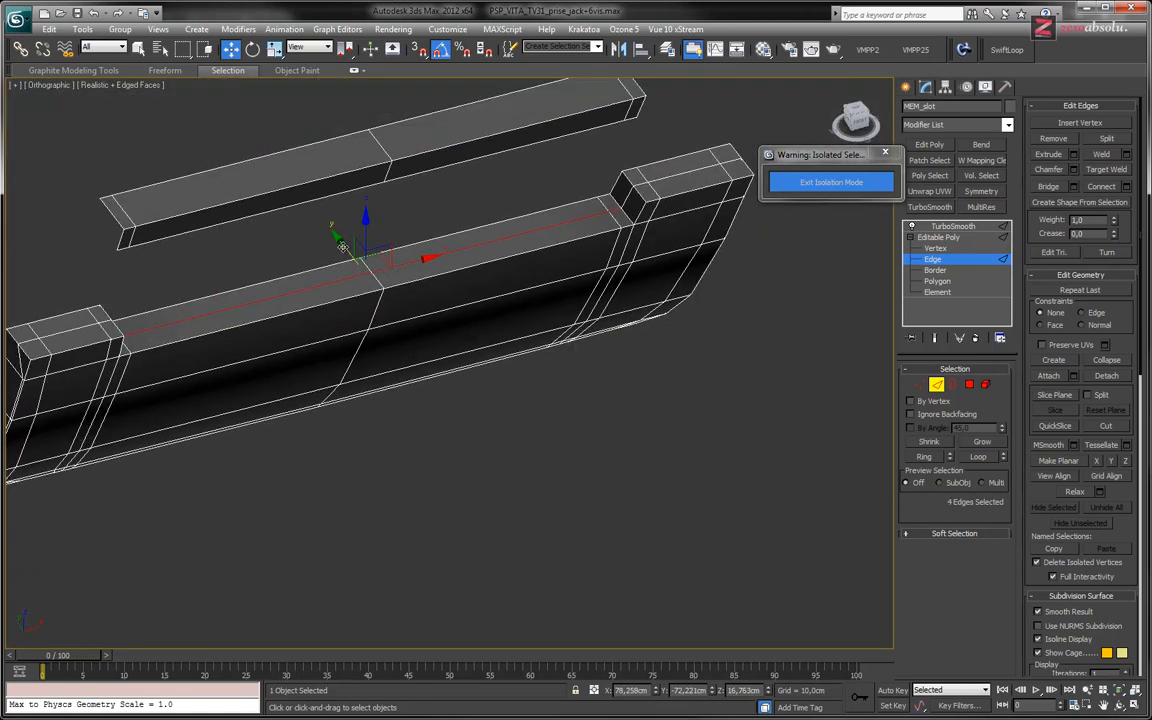
{"action": "left_click_drag", "start_coordinate": [350, 256], "coordinate": [357, 265]}
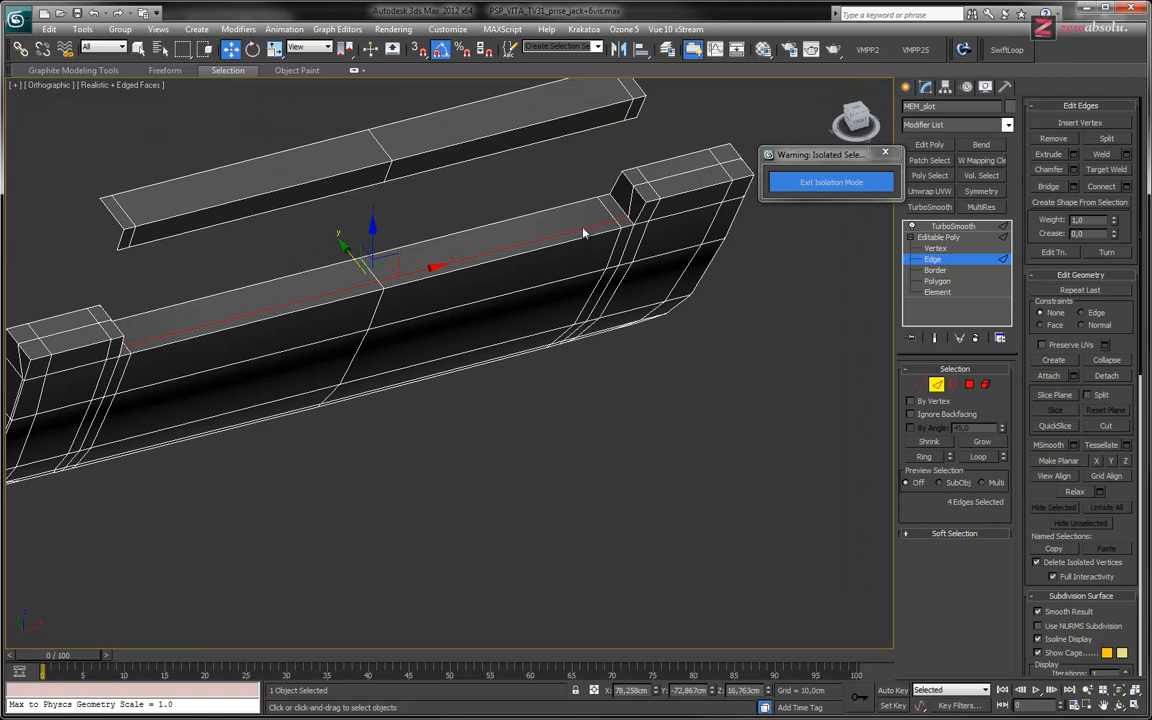
Show the TurboSmooth end result, nudge the notch ledge edges another 0.1 cm forward along Y, and check the smoothed cover.
{"action": "left_click", "coordinate": [936, 340]}
{"action": "scroll", "coordinate": [400, 270], "scroll_direction": "up", "scroll_amount": 5}
{"action": "left_click_drag", "start_coordinate": [344, 308], "coordinate": [344, 314]}
{"action": "scroll", "coordinate": [461, 263], "scroll_direction": "down", "scroll_amount": 4}
{"action": "middle_click_drag", "start_coordinate": [461, 263], "coordinate": [429, 289], "text": "alt"}
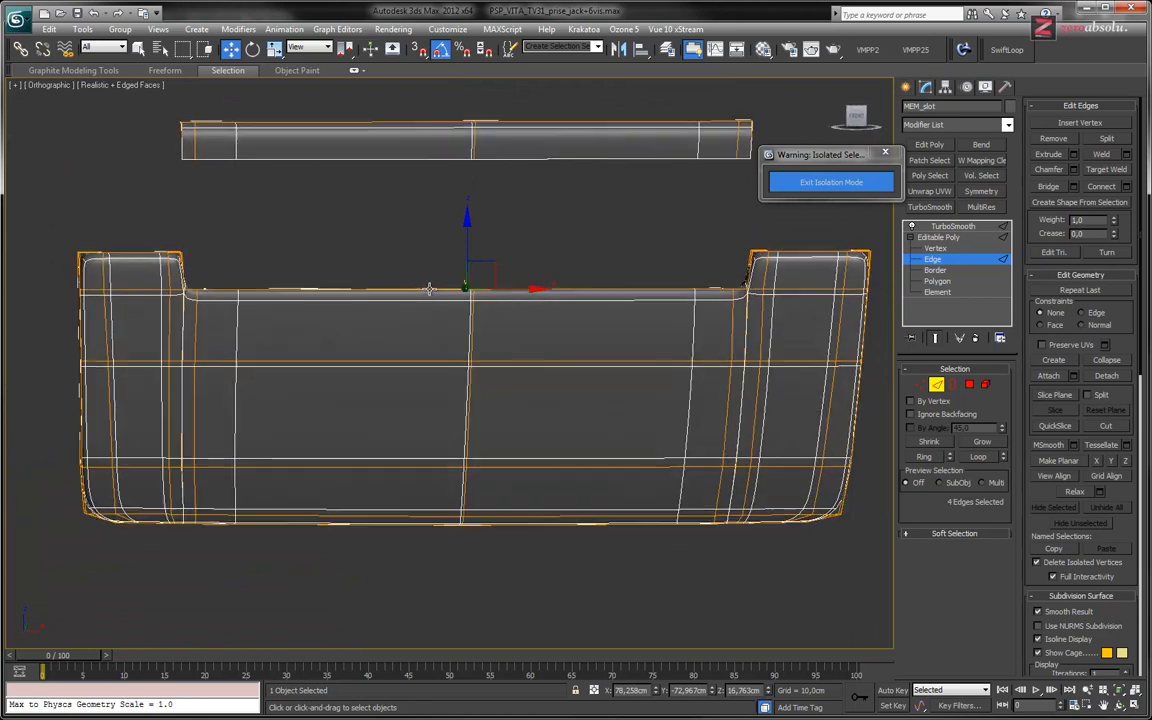
{"action": "left_click", "coordinate": [497, 241]}
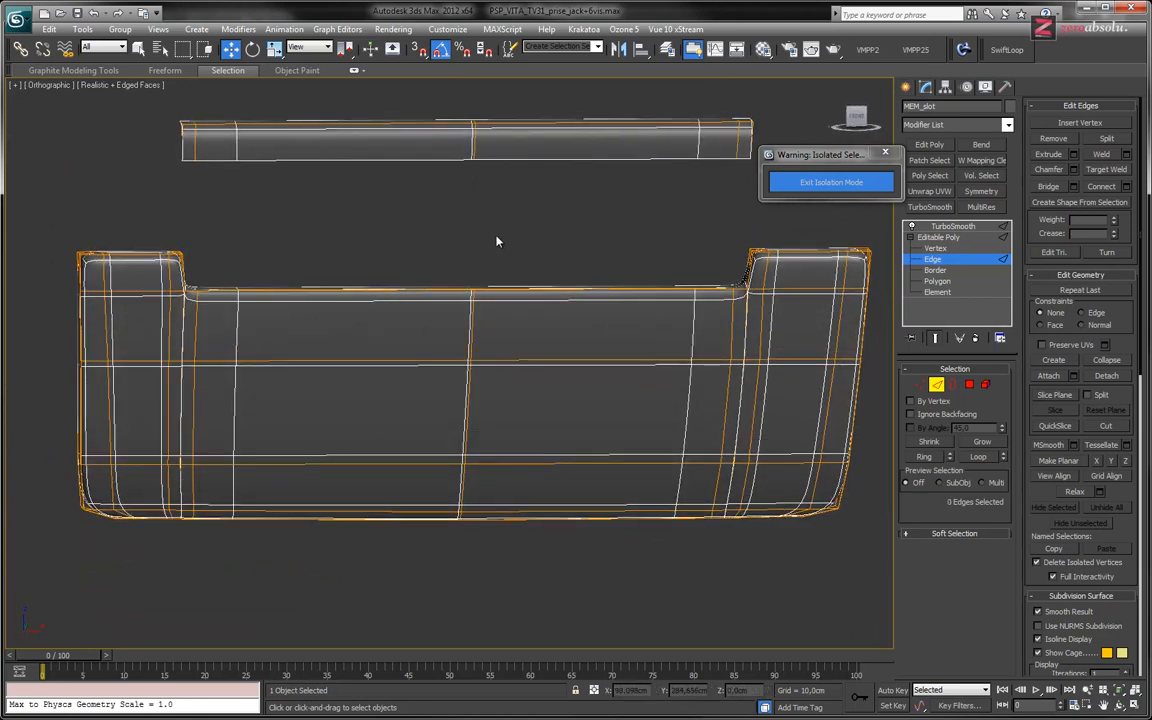
{"action": "left_click", "coordinate": [946, 260]}
{"action": "middle_click_drag", "start_coordinate": [445, 216], "coordinate": [474, 142], "text": "alt"}
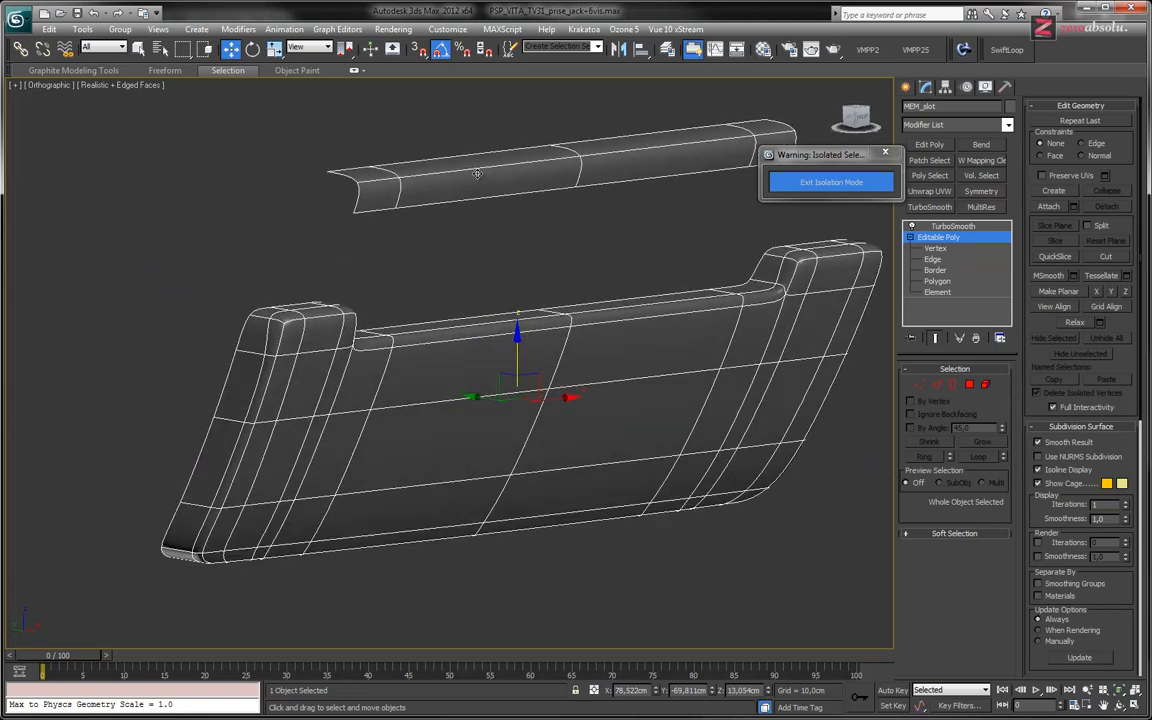
{"action": "left_click", "coordinate": [952, 226]}
{"action": "mouse_move", "coordinate": [452, 248]}
{"action": "middle_mouse_down", "text": "alt"}
{"action": "mouse_move", "coordinate": [470, 252]}
{"action": "mouse_move", "coordinate": [458, 260]}
{"action": "mouse_move", "coordinate": [459, 242]}
{"action": "mouse_move", "coordinate": [409, 226]}
{"action": "mouse_move", "coordinate": [509, 247]}
{"action": "mouse_move", "coordinate": [468, 237]}
{"action": "middle_mouse_up", "text": "alt"}
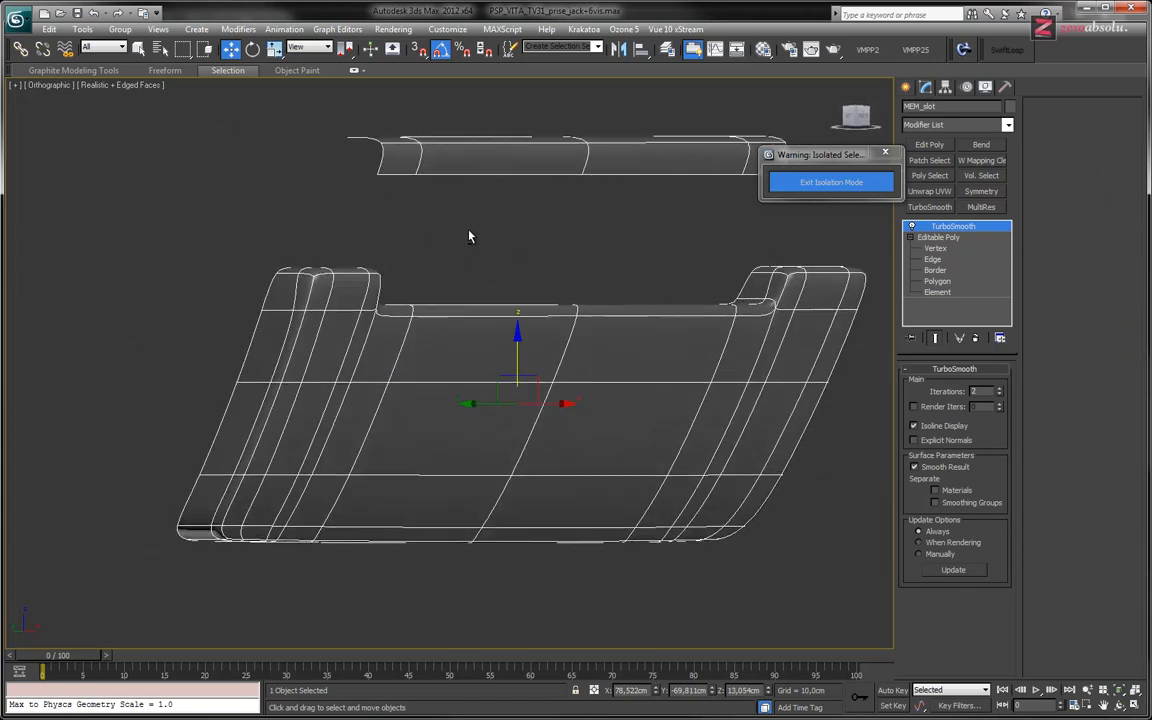
Extrude the detached strip's four lower front edges about 2.1 cm inward along Y to form a bottom face.
{"action": "left_click", "coordinate": [935, 259]}
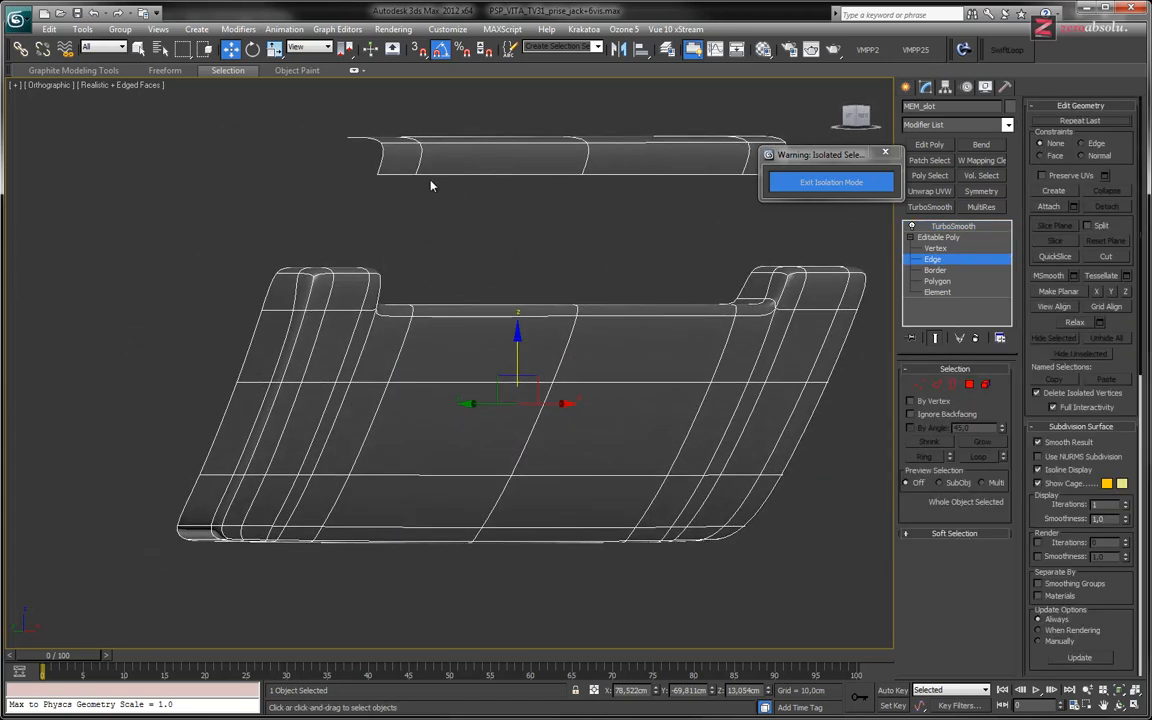
{"action": "left_click", "coordinate": [402, 176]}
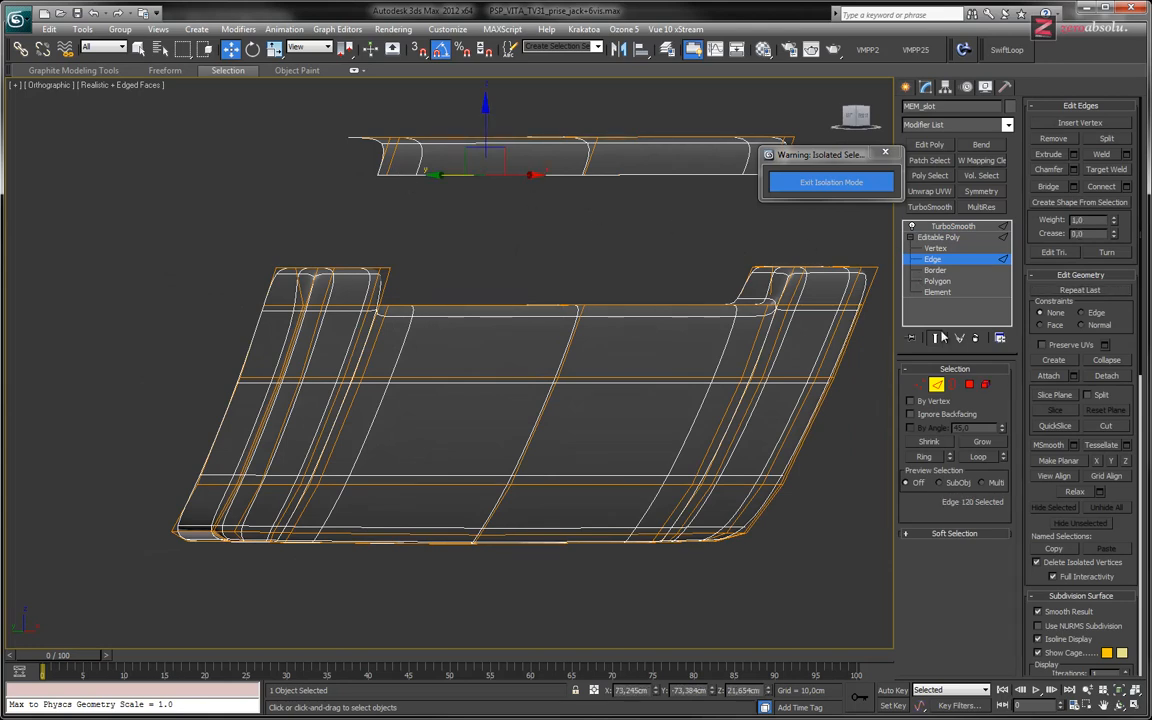
{"action": "left_click", "coordinate": [937, 337]}
{"action": "middle_click_drag", "start_coordinate": [576, 229], "coordinate": [515, 261]}
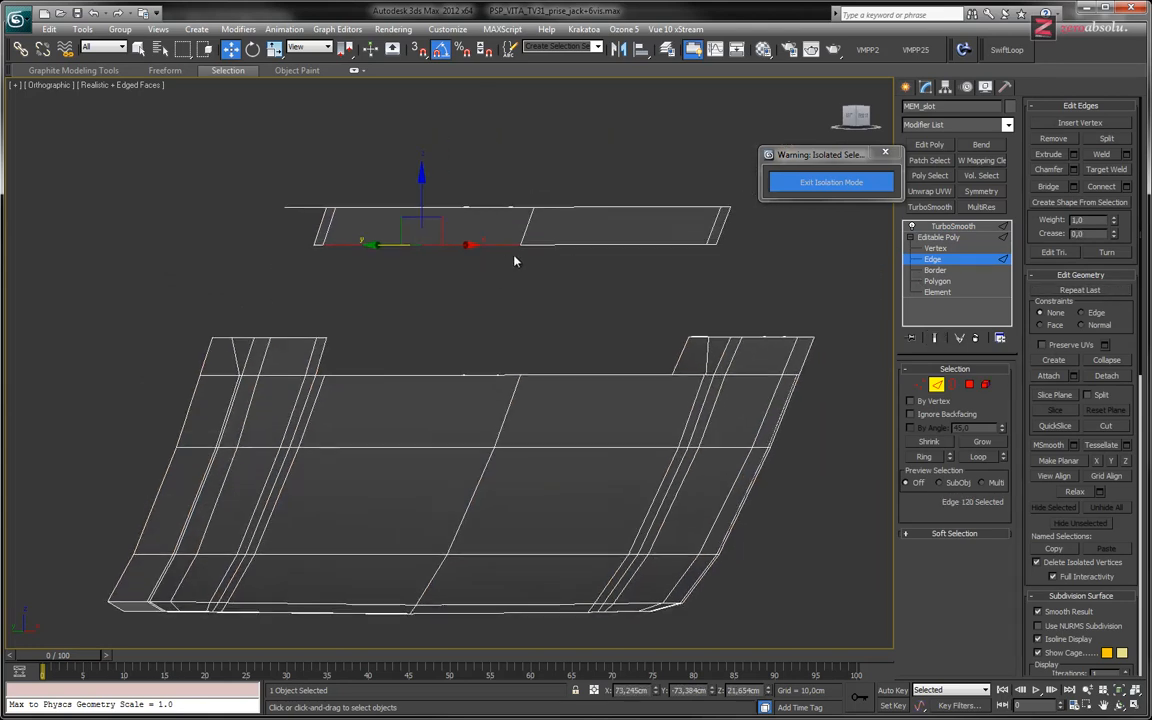
{"action": "left_click", "coordinate": [321, 244]}
{"action": "double_click", "coordinate": [400, 244]}
{"action": "middle_click_drag", "start_coordinate": [400, 244], "coordinate": [522, 255], "text": "alt"}
{"action": "left_click_drag", "start_coordinate": [469, 243], "coordinate": [435, 244]}
{"action": "middle_click_drag", "start_coordinate": [558, 257], "coordinate": [501, 273], "text": "alt"}
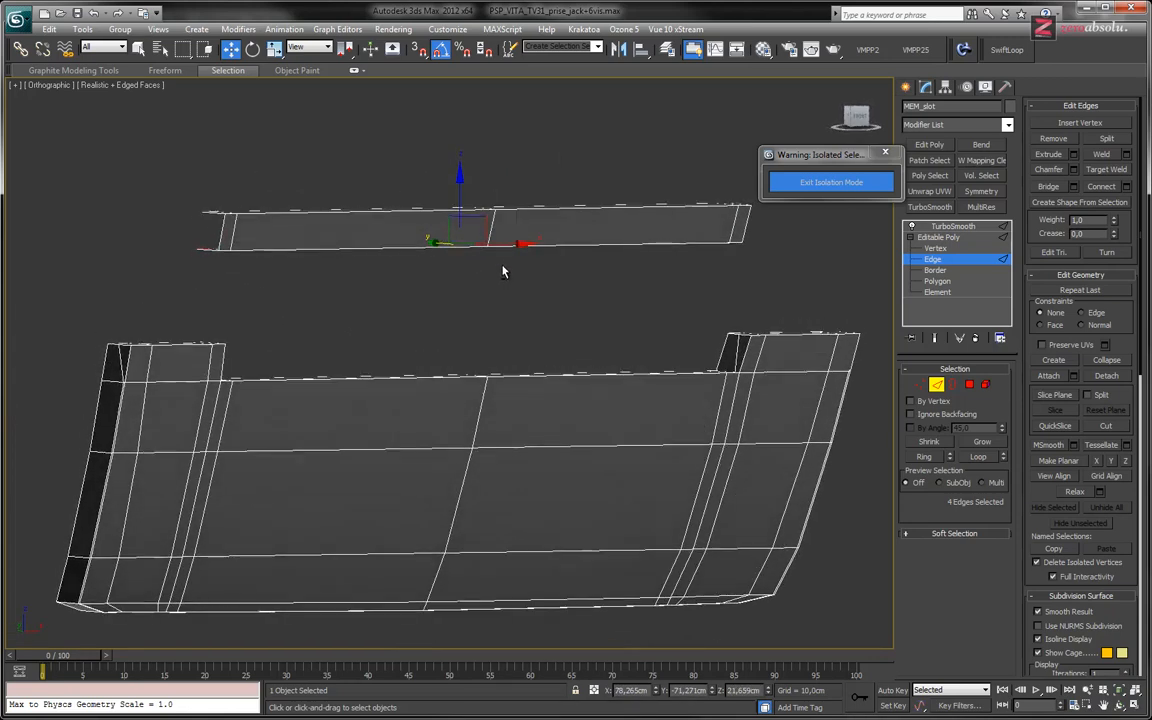
Select the detached strip's four lower front and four upper front edge segments.
{"action": "middle_click_drag", "start_coordinate": [600, 262], "coordinate": [369, 225], "text": "alt"}
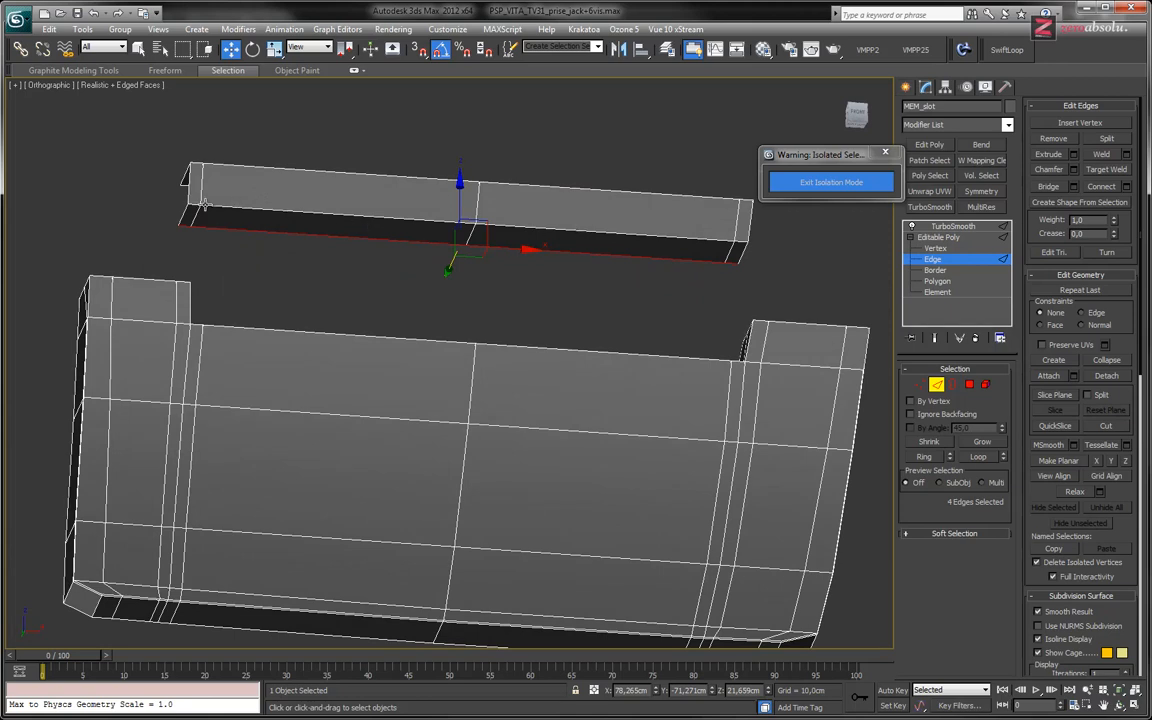
{"action": "left_click", "coordinate": [193, 207]}
{"action": "left_click", "coordinate": [390, 217], "text": "ctrl"}
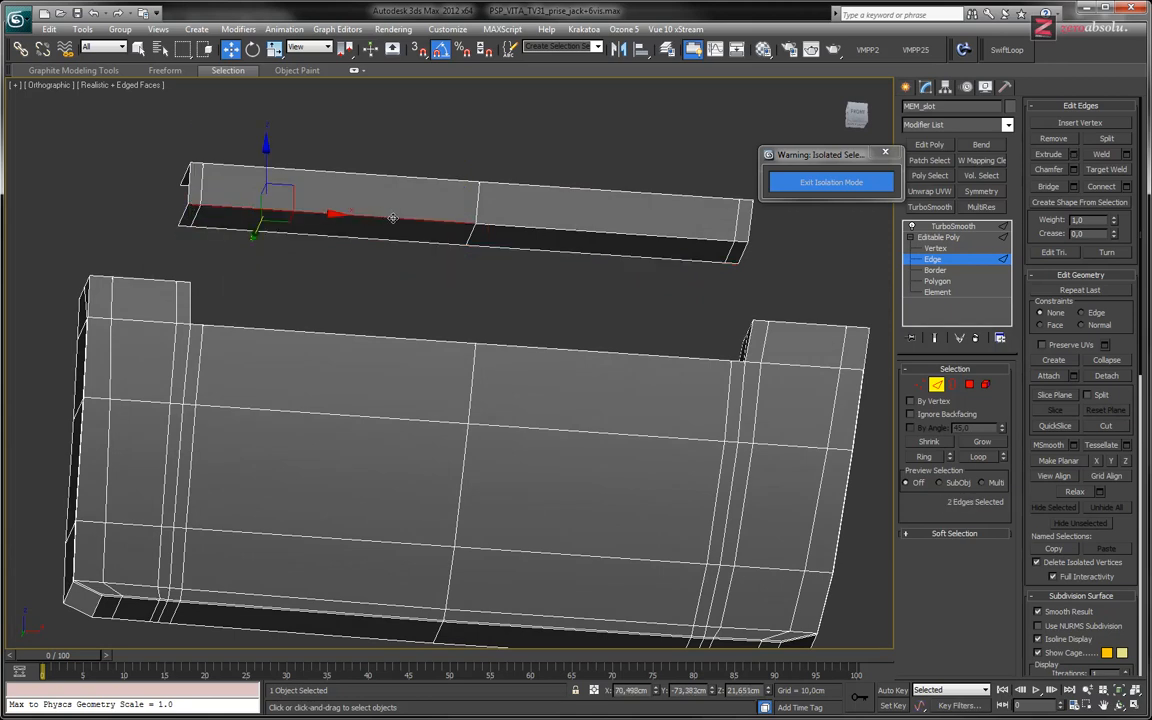
{"action": "left_click", "coordinate": [485, 225], "text": "ctrl"}
{"action": "left_click", "coordinate": [193, 163], "text": "ctrl"}
{"action": "left_click", "coordinate": [307, 169], "text": "ctrl"}
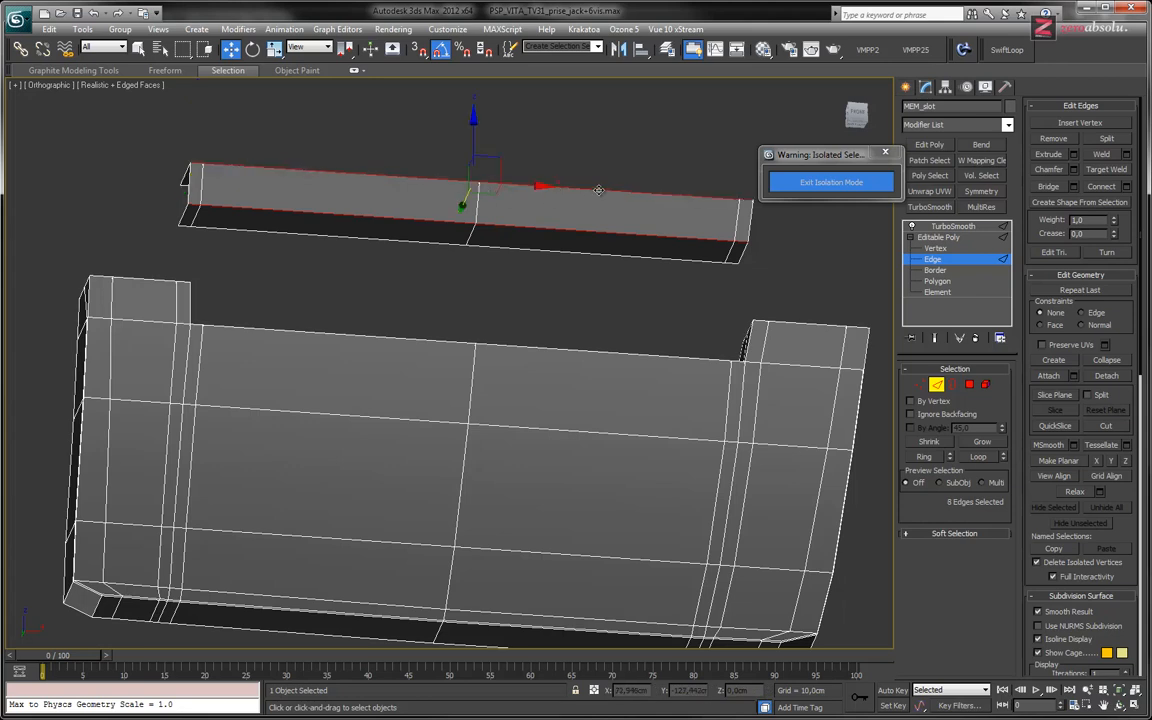
{"action": "middle_click_drag", "start_coordinate": [487, 230], "coordinate": [480, 298], "text": "alt"}
Lower the whole strip element along Z into the cover's notch and shift it back about 0.47 cm along Y.
{"action": "left_click", "coordinate": [937, 291]}
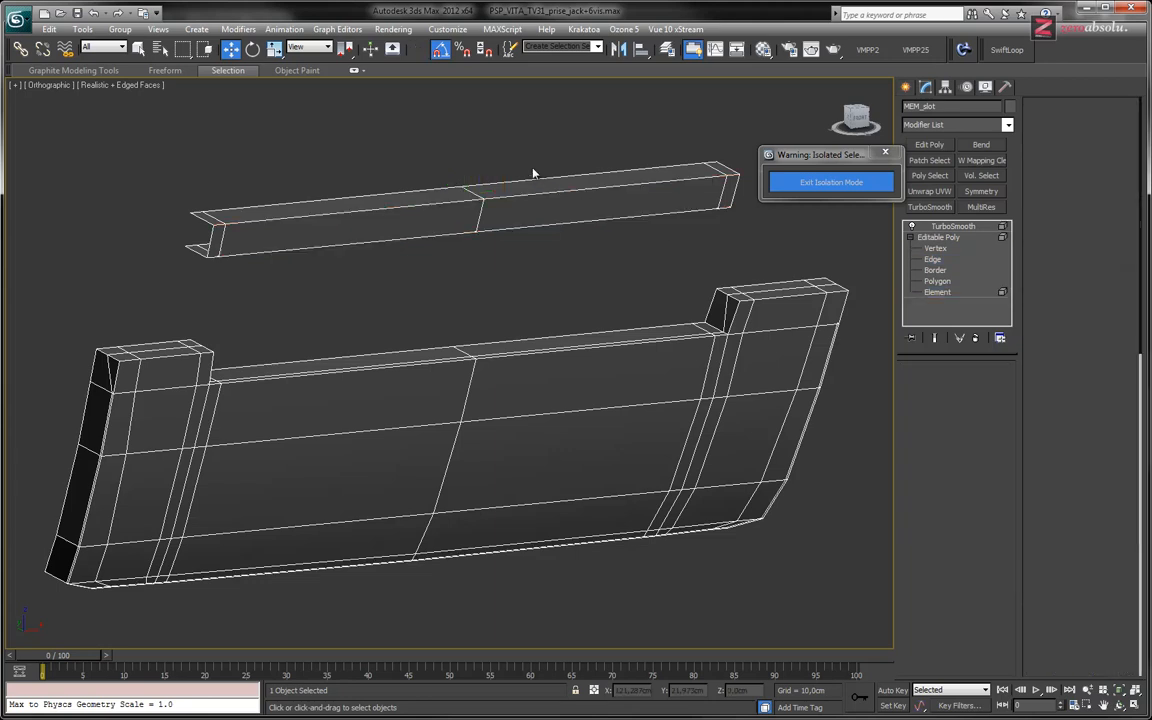
{"action": "left_click", "coordinate": [477, 192]}
{"action": "left_click_drag", "start_coordinate": [467, 160], "coordinate": [462, 284]}
{"action": "middle_click_drag", "start_coordinate": [462, 284], "coordinate": [516, 280], "text": "alt"}
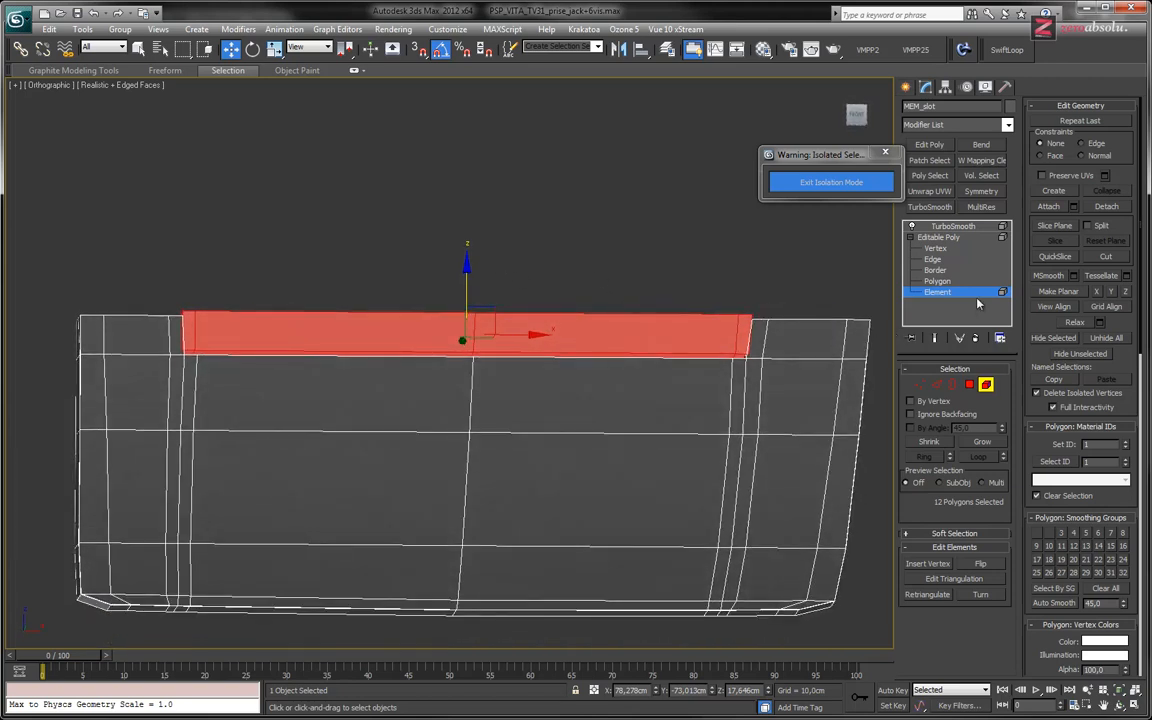
{"action": "middle_click_drag", "start_coordinate": [642, 303], "coordinate": [508, 318], "text": "alt"}
{"action": "key", "text": "alt+Tab"}
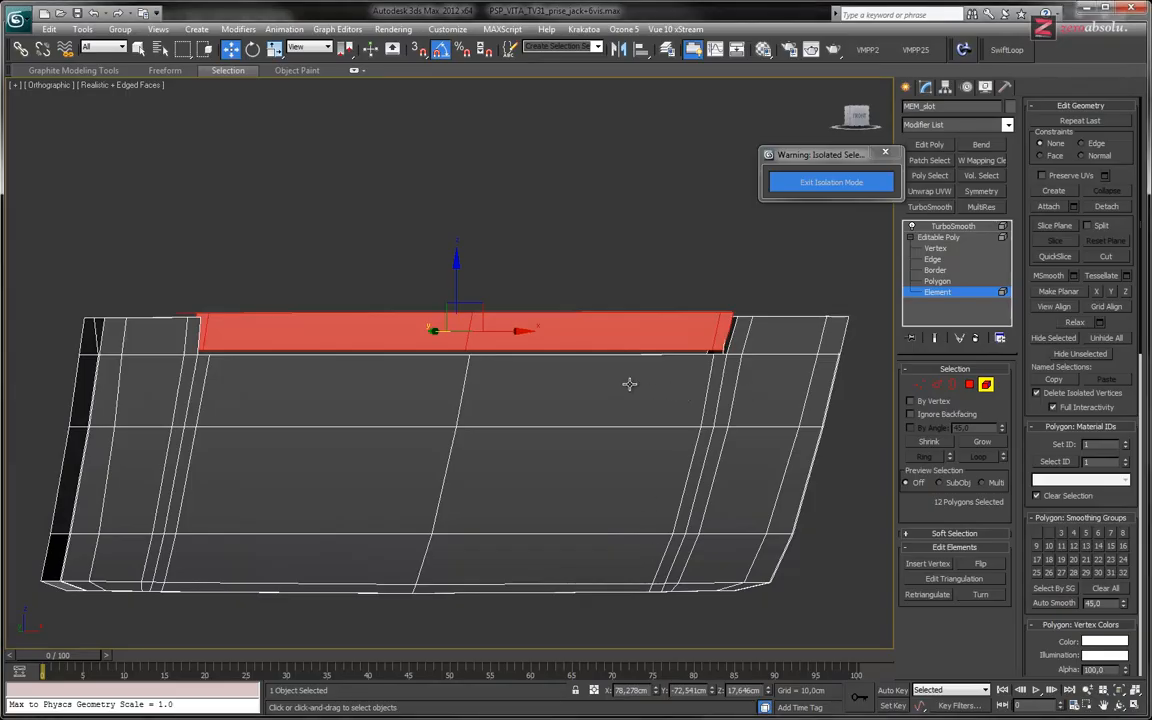
{"action": "middle_click_drag", "start_coordinate": [630, 384], "coordinate": [580, 406], "text": "alt"}
Chamfer the strip's eight selected front edge segments by 0.137 cm with one segment, with the TurboSmooth result shown.
{"action": "left_click", "coordinate": [935, 340]}
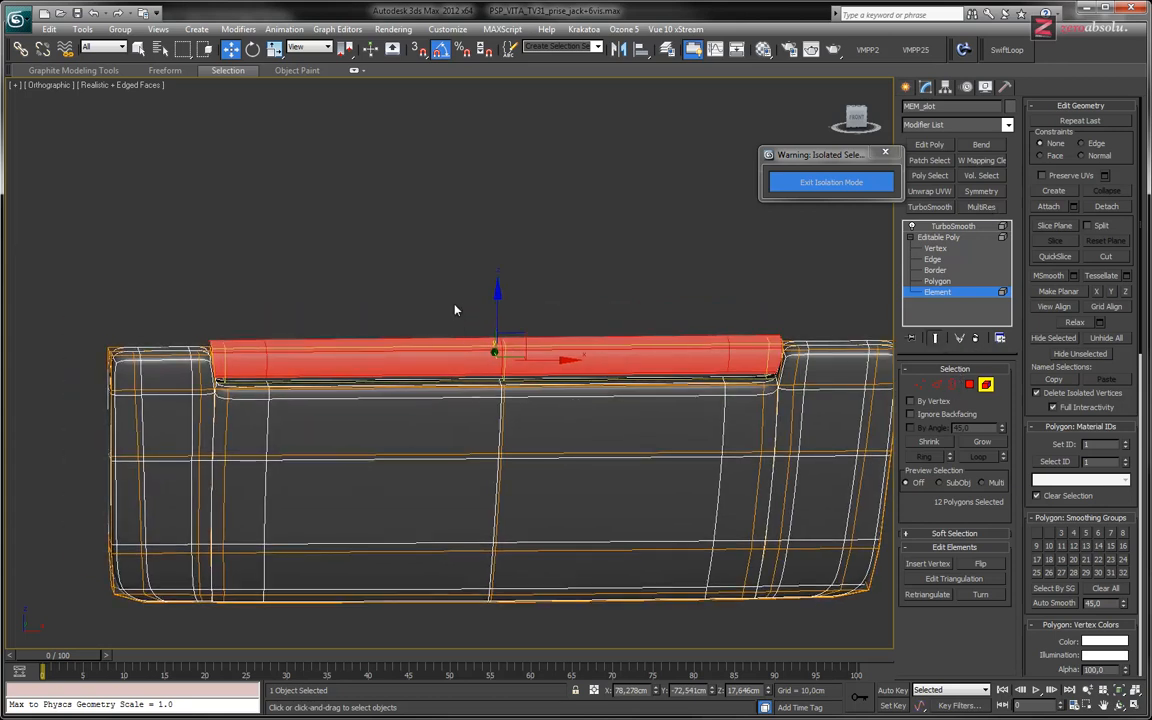
{"action": "left_click", "coordinate": [934, 260]}
{"action": "middle_click_drag", "start_coordinate": [522, 404], "coordinate": [585, 326], "text": "alt"}
{"action": "scroll", "coordinate": [580, 323], "scroll_direction": "up", "scroll_amount": 10}
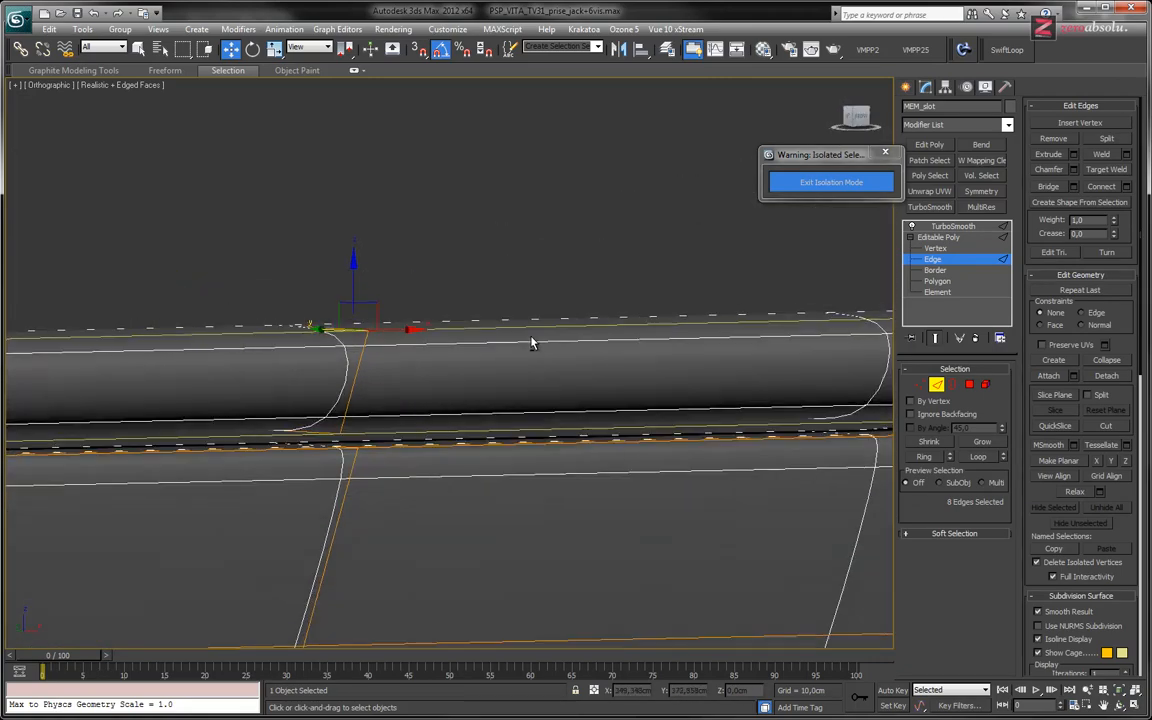
{"action": "middle_click_drag", "start_coordinate": [531, 343], "coordinate": [528, 355], "text": "alt"}
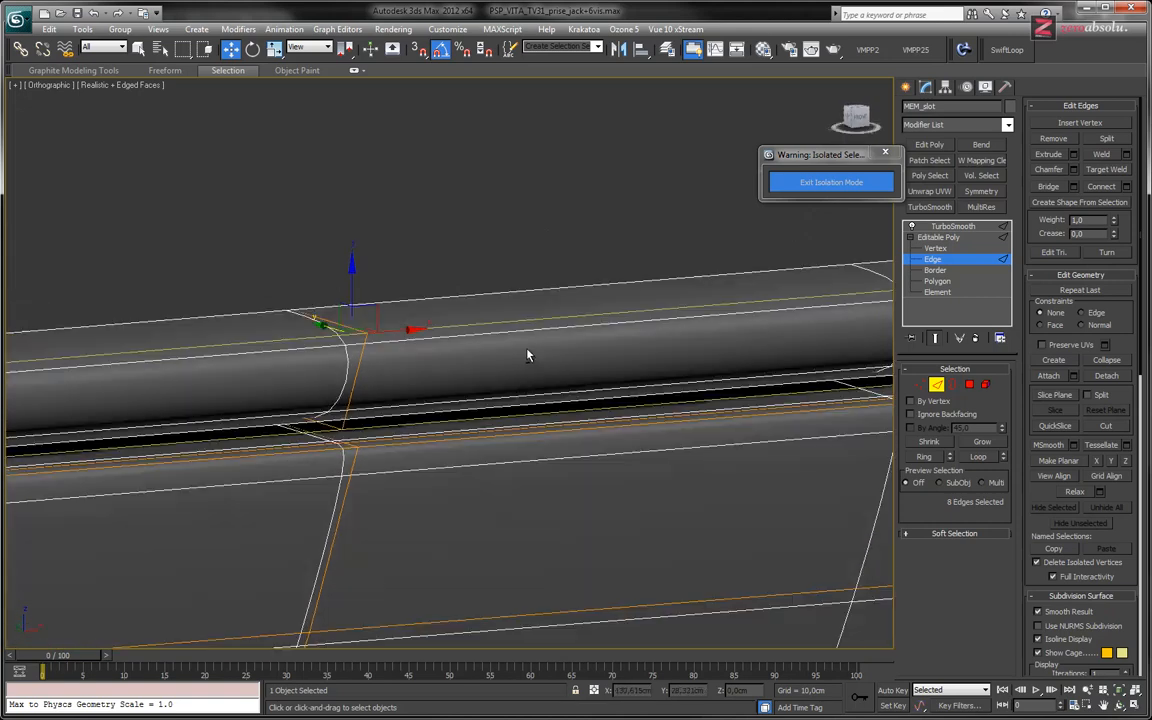
{"action": "left_click", "coordinate": [936, 339]}
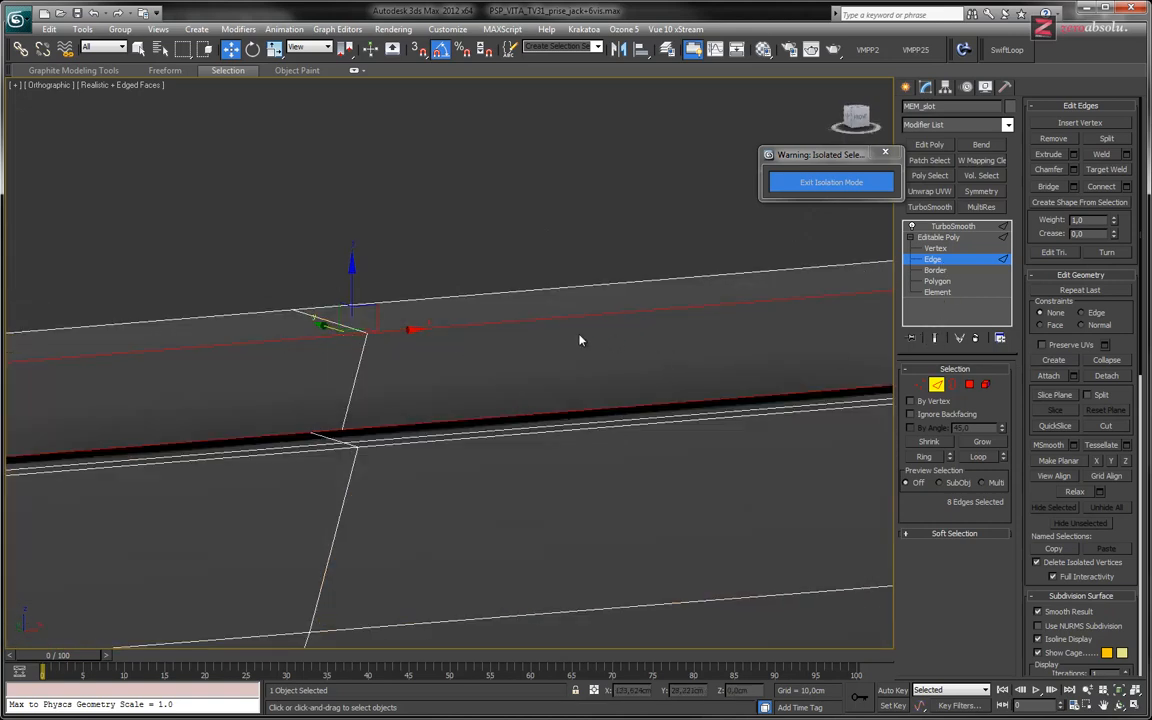
{"action": "scroll", "coordinate": [590, 338], "scroll_direction": "down", "scroll_amount": 8}
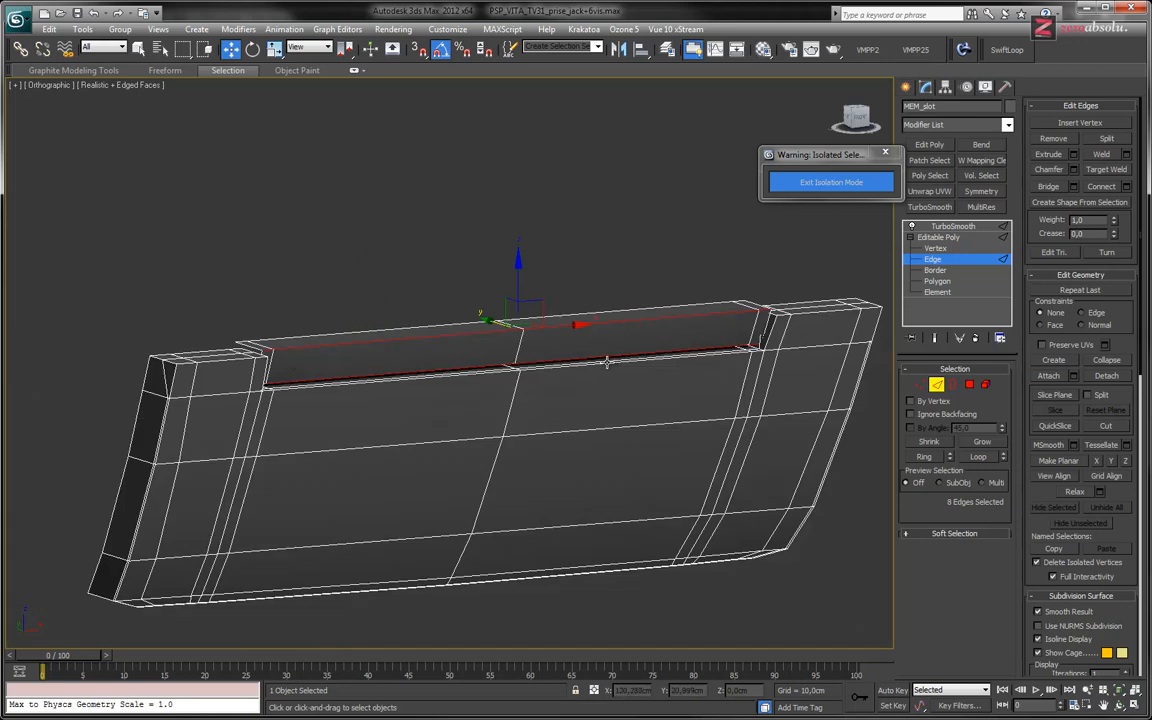
{"action": "scroll", "coordinate": [607, 361], "scroll_direction": "up", "scroll_amount": 5}
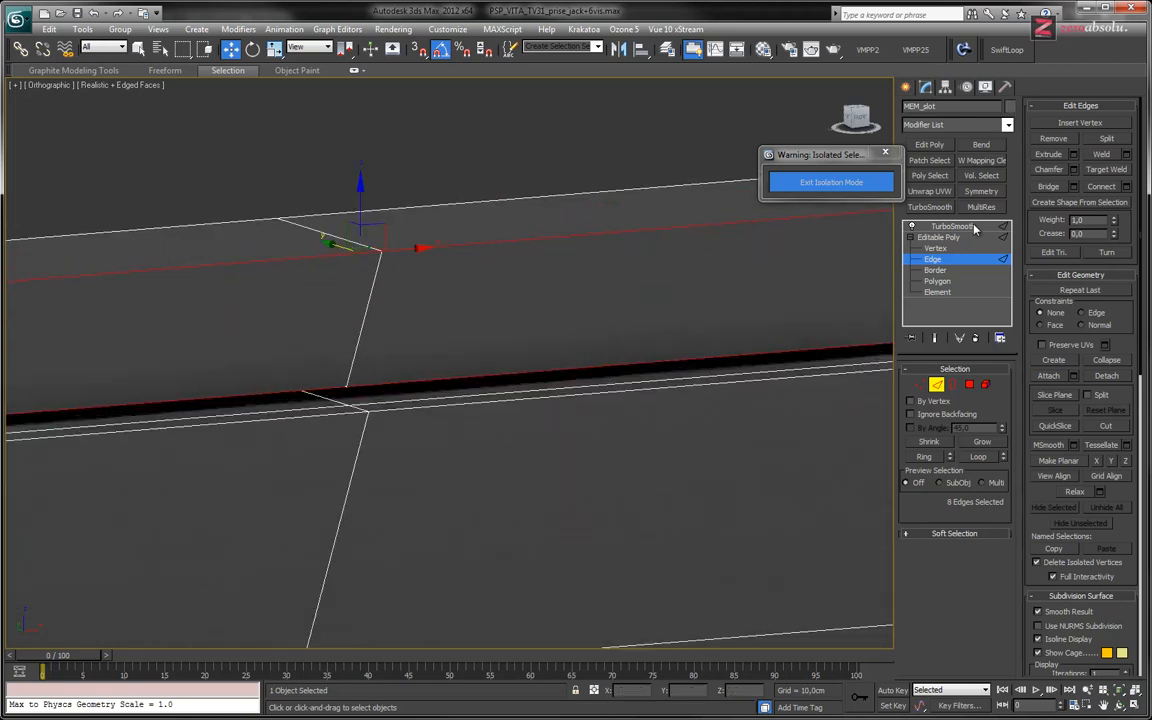
{"action": "left_click", "coordinate": [936, 339]}
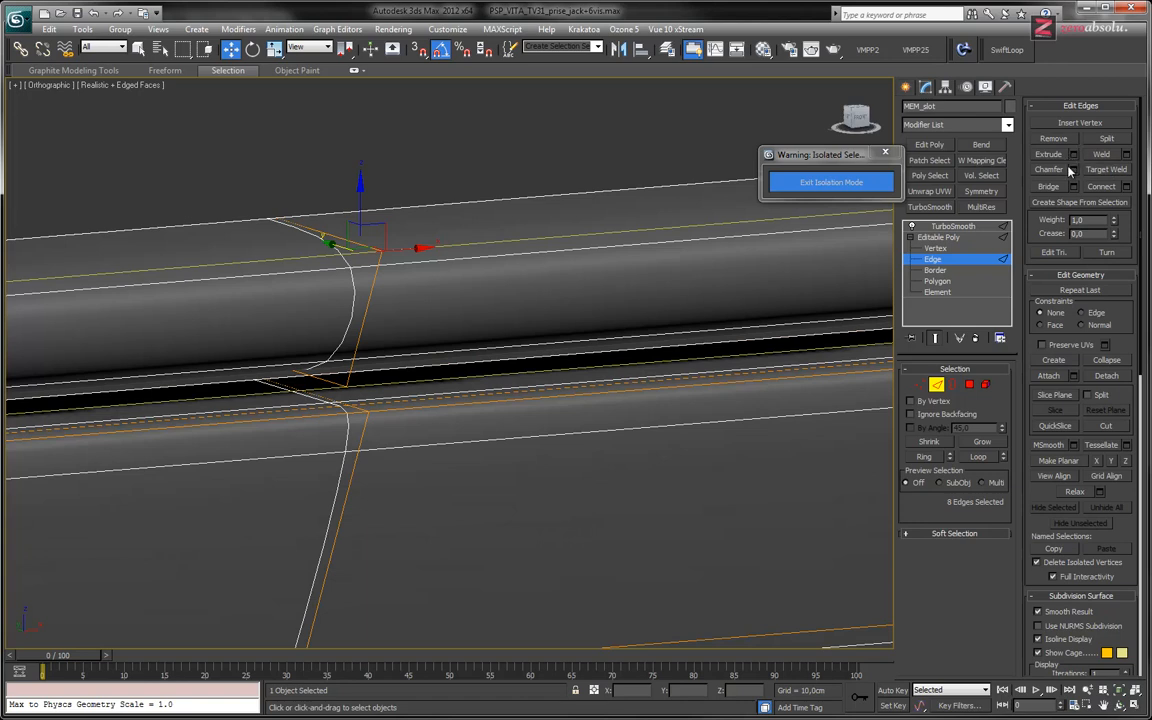
{"action": "left_click", "coordinate": [1074, 170]}
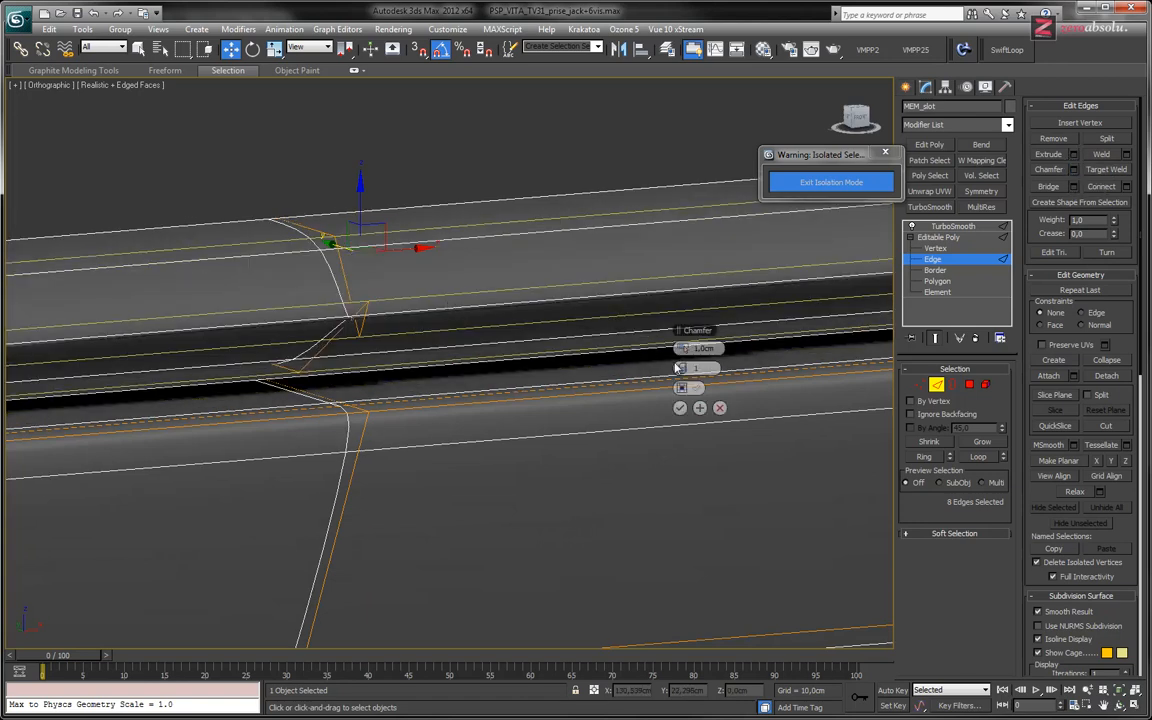
{"action": "left_click_drag", "start_coordinate": [688, 348], "coordinate": [591, 353]}
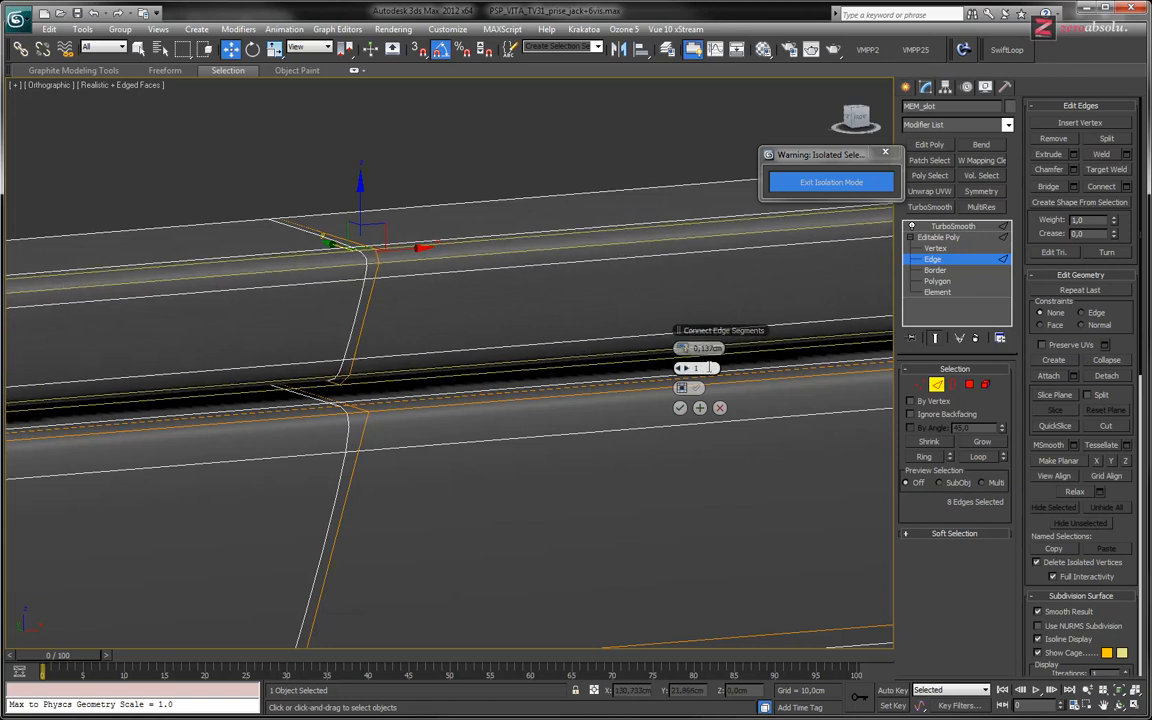
{"action": "left_click", "coordinate": [678, 414]}
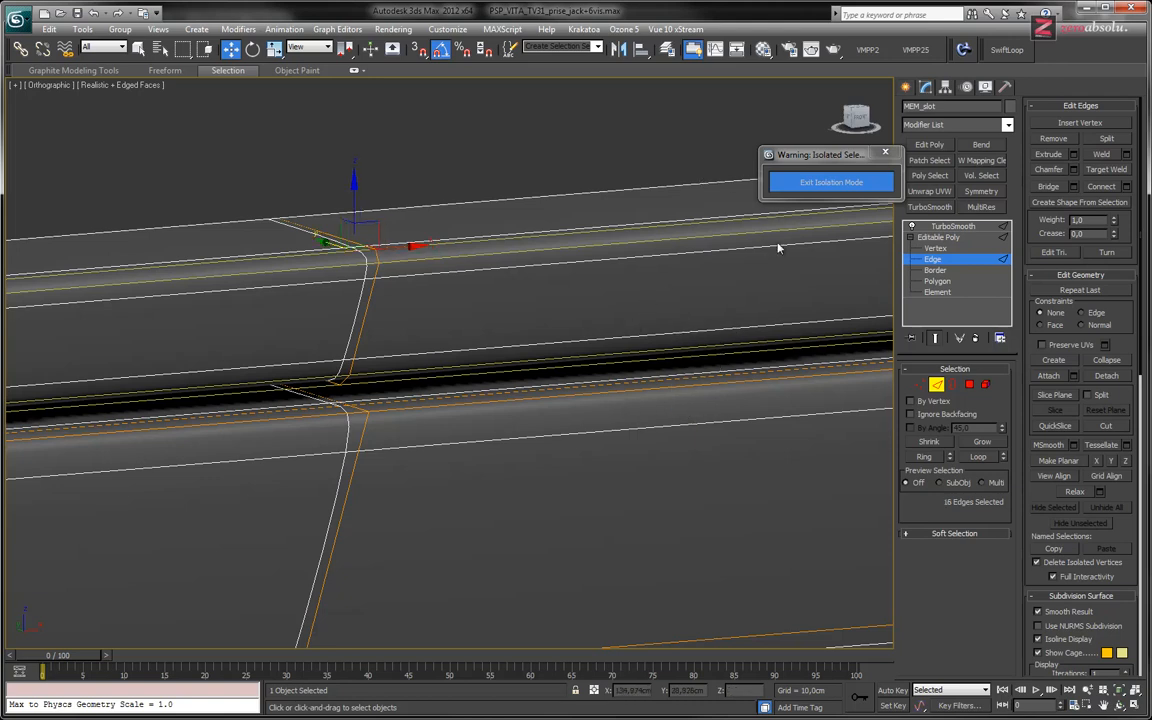
Hide the edge display and examine the smoothed strip seated in the notch.
{"action": "left_click", "coordinate": [938, 237]}
{"action": "left_click", "coordinate": [952, 226]}
{"action": "key", "text": "F4"}
{"action": "middle_click_drag", "start_coordinate": [417, 288], "coordinate": [610, 305], "text": "alt"}
{"action": "scroll", "coordinate": [386, 278], "scroll_direction": "down", "scroll_amount": 4}
Shift the two lower polygons at the strip's left end inward about 0.17 cm along X.
{"action": "left_click", "coordinate": [938, 248]}
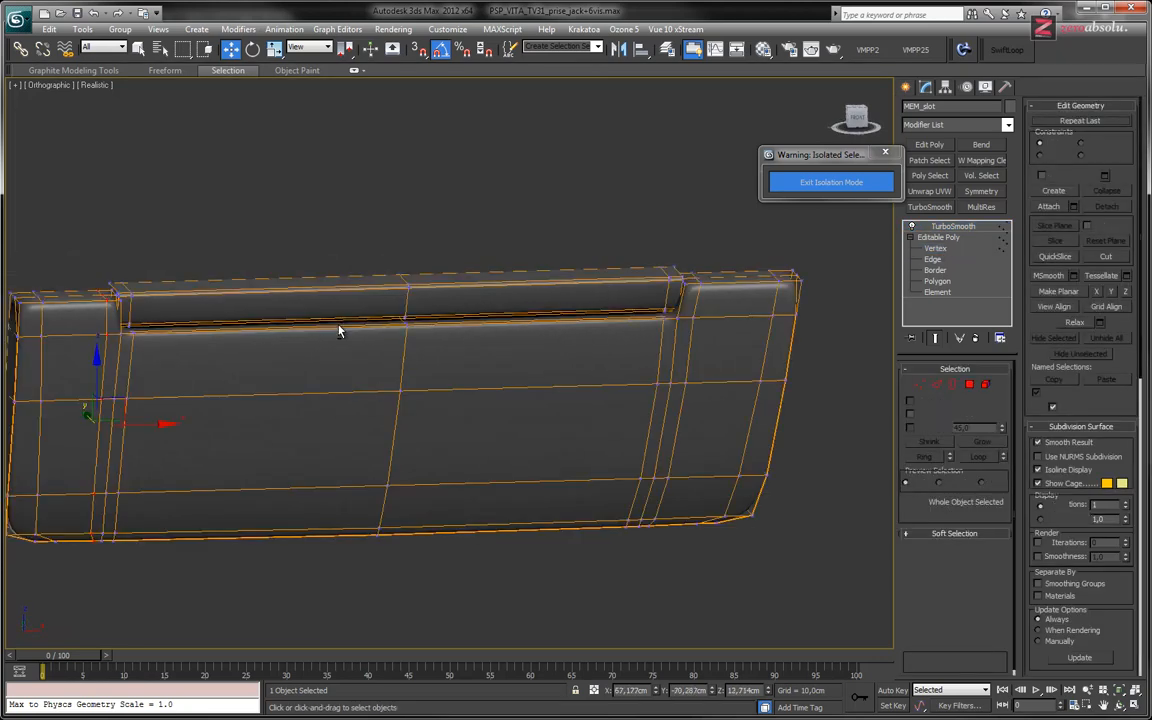
{"action": "mouse_move", "coordinate": [334, 311]}
{"action": "middle_mouse_down", "text": "alt"}
{"action": "mouse_move", "coordinate": [253, 319]}
{"action": "mouse_move", "coordinate": [311, 314]}
{"action": "mouse_move", "coordinate": [338, 335]}
{"action": "middle_mouse_up", "text": "alt"}
{"action": "scroll", "coordinate": [211, 332], "scroll_direction": "up", "scroll_amount": 5}
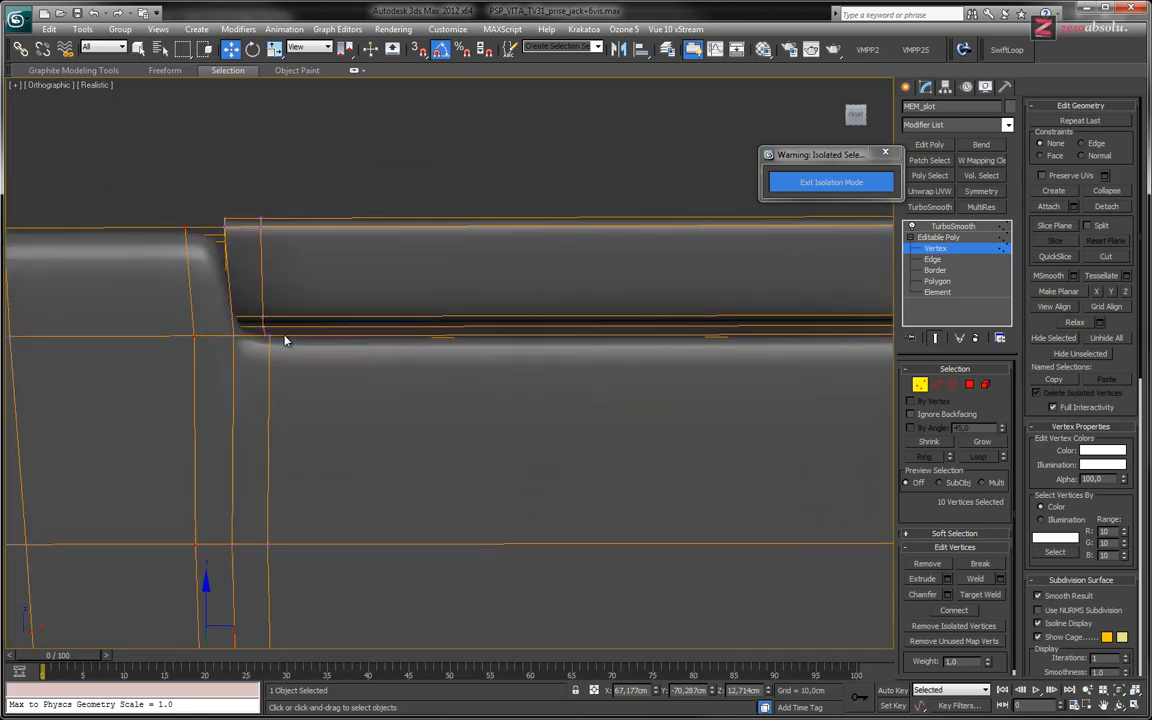
{"action": "key", "text": "F3"}
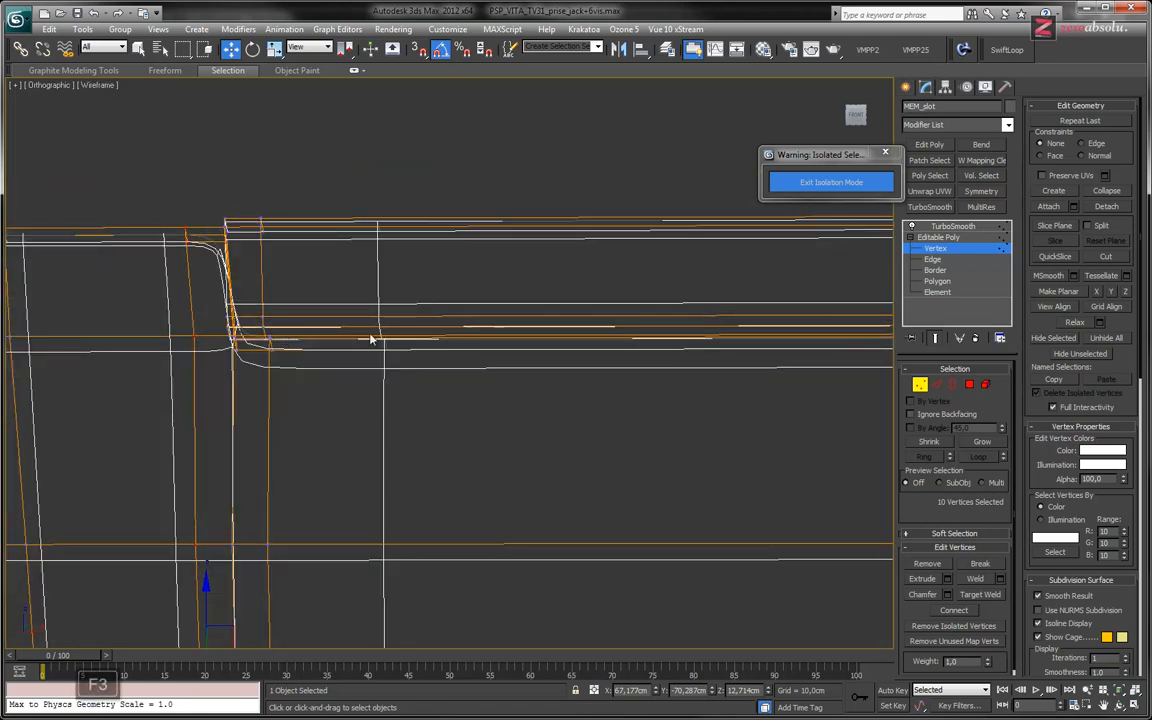
{"action": "left_click", "coordinate": [937, 339]}
{"action": "mouse_move", "coordinate": [388, 357]}
{"action": "middle_mouse_down", "text": "alt"}
{"action": "mouse_move", "coordinate": [399, 357]}
{"action": "mouse_move", "coordinate": [380, 379]}
{"action": "mouse_move", "coordinate": [633, 379]}
{"action": "mouse_move", "coordinate": [491, 375]}
{"action": "mouse_move", "coordinate": [535, 386]}
{"action": "middle_mouse_up", "text": "alt"}
{"action": "key", "text": "F3"}
{"action": "key", "text": "F4"}
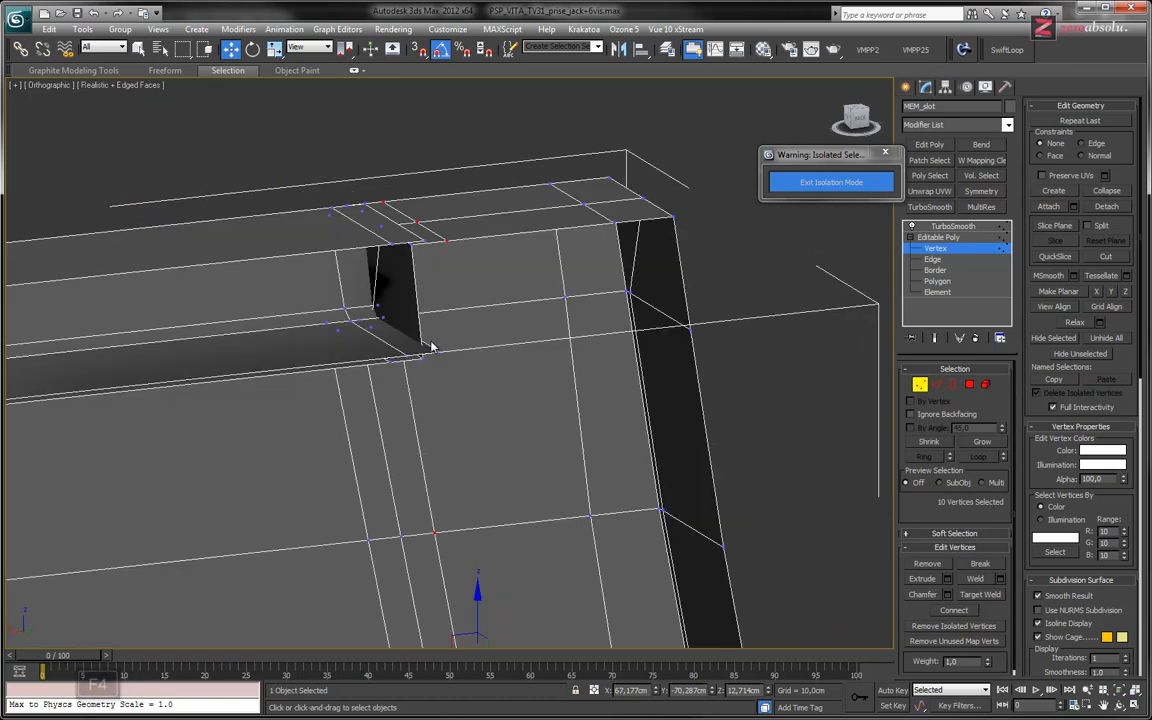
{"action": "key", "text": "4"}
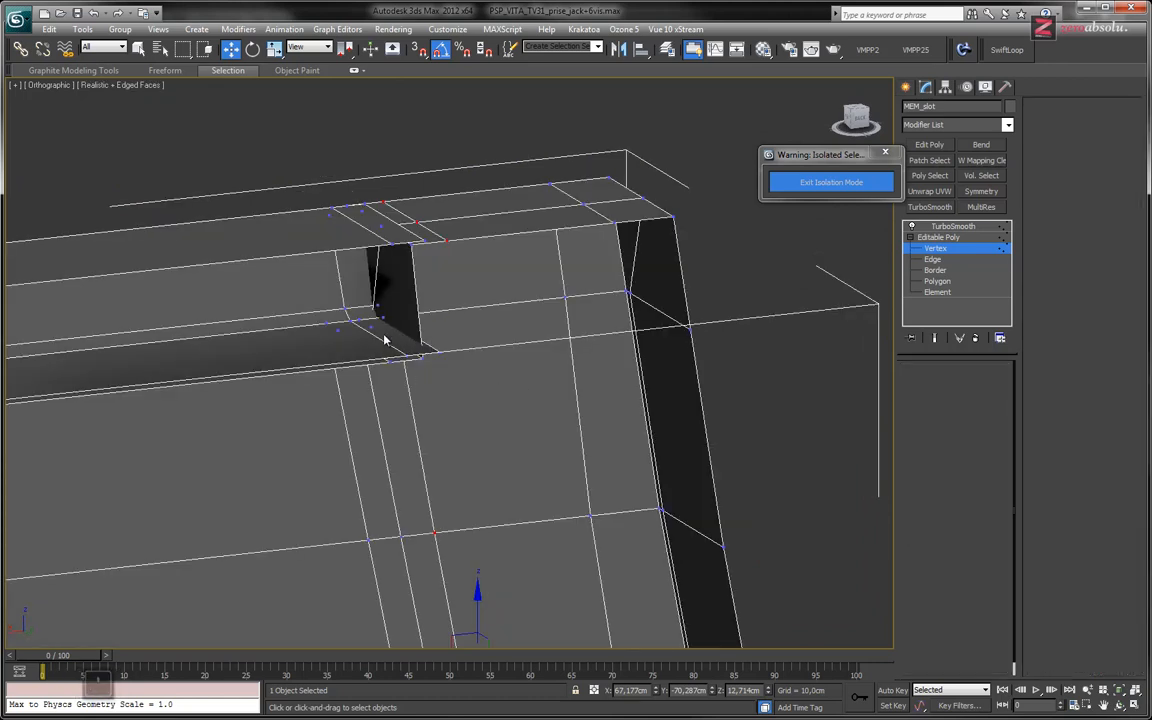
{"action": "left_click", "coordinate": [384, 333]}
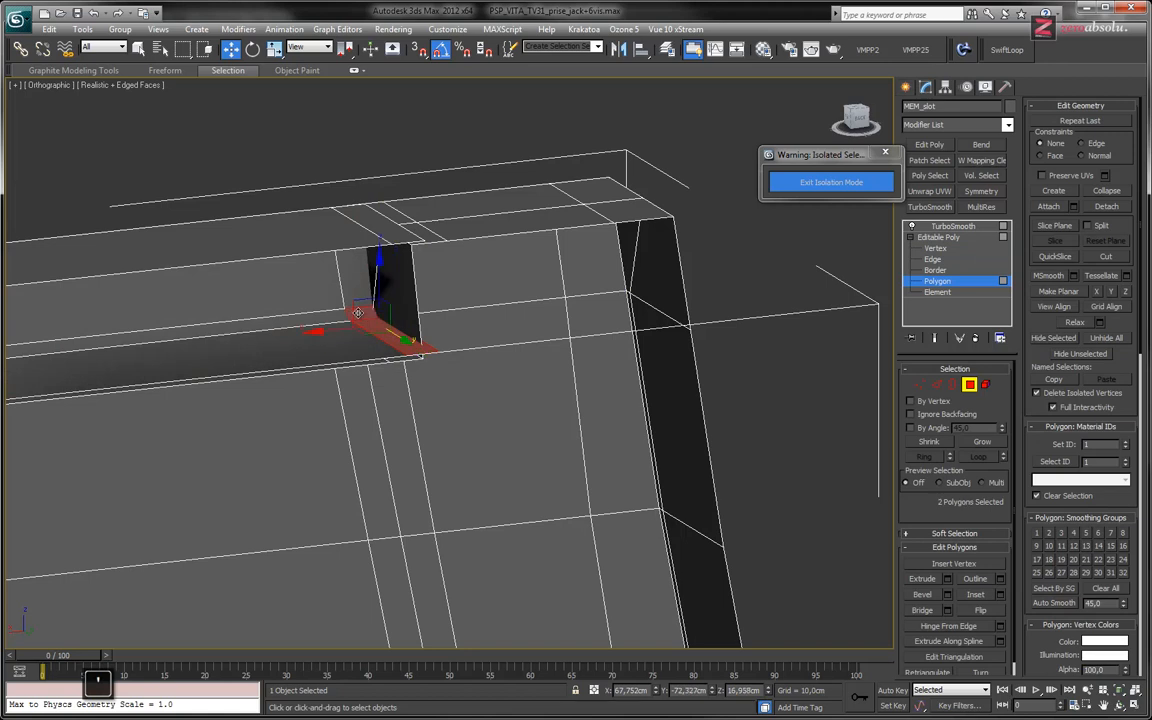
{"action": "left_click_drag", "start_coordinate": [328, 330], "coordinate": [317, 330]}
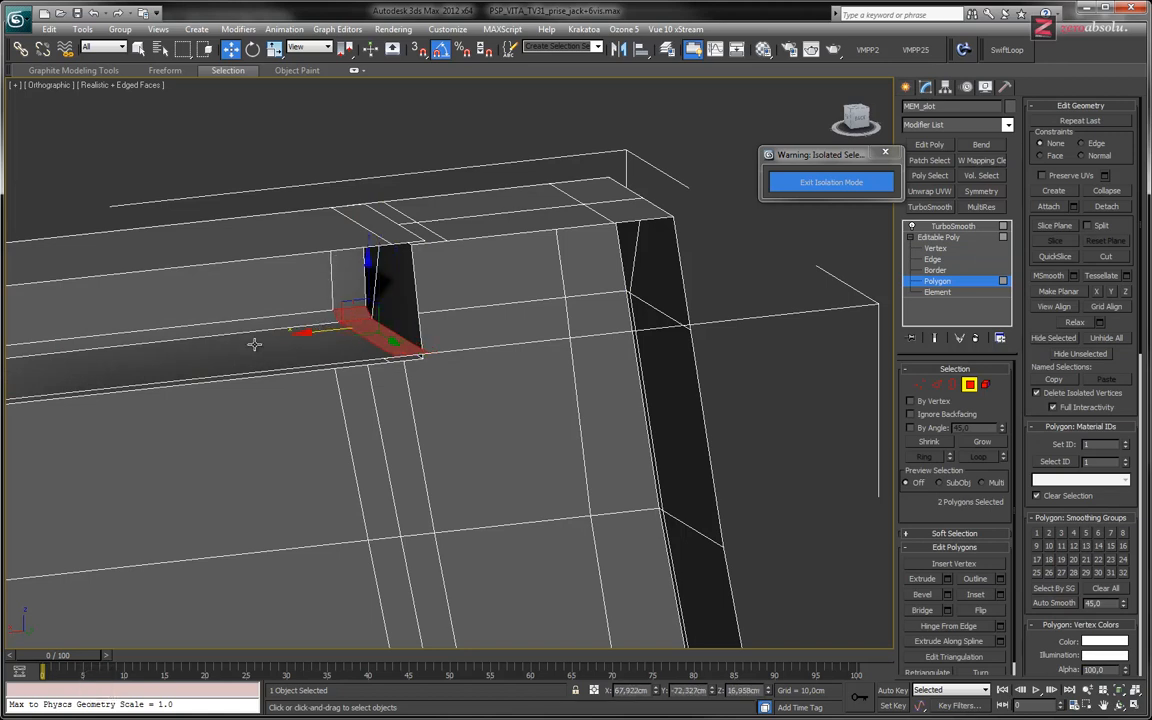
Shift the two lower polygons at the strip's right end inward 0.124 cm along X and back outward 0.055 cm.
{"action": "middle_click_drag", "start_coordinate": [254, 344], "coordinate": [710, 300]}
{"action": "middle_click_drag", "start_coordinate": [324, 375], "coordinate": [728, 324]}
{"action": "middle_click_drag", "start_coordinate": [453, 362], "coordinate": [780, 312]}
{"action": "middle_click_drag", "start_coordinate": [349, 329], "coordinate": [296, 327], "text": "alt"}
{"action": "middle_click_drag", "start_coordinate": [280, 170], "coordinate": [594, 494]}
{"action": "left_click", "coordinate": [486, 424]}
{"action": "left_click_drag", "start_coordinate": [441, 427], "coordinate": [448, 427]}
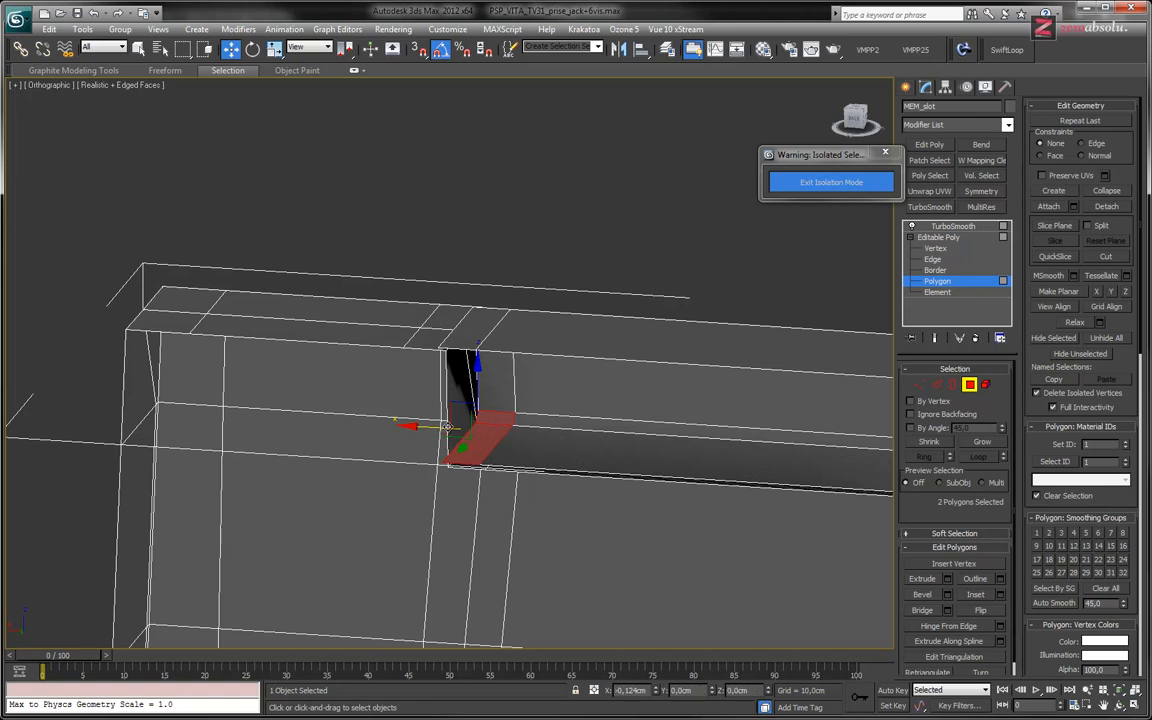
{"action": "middle_click_drag", "start_coordinate": [458, 424], "coordinate": [532, 440], "text": "alt"}
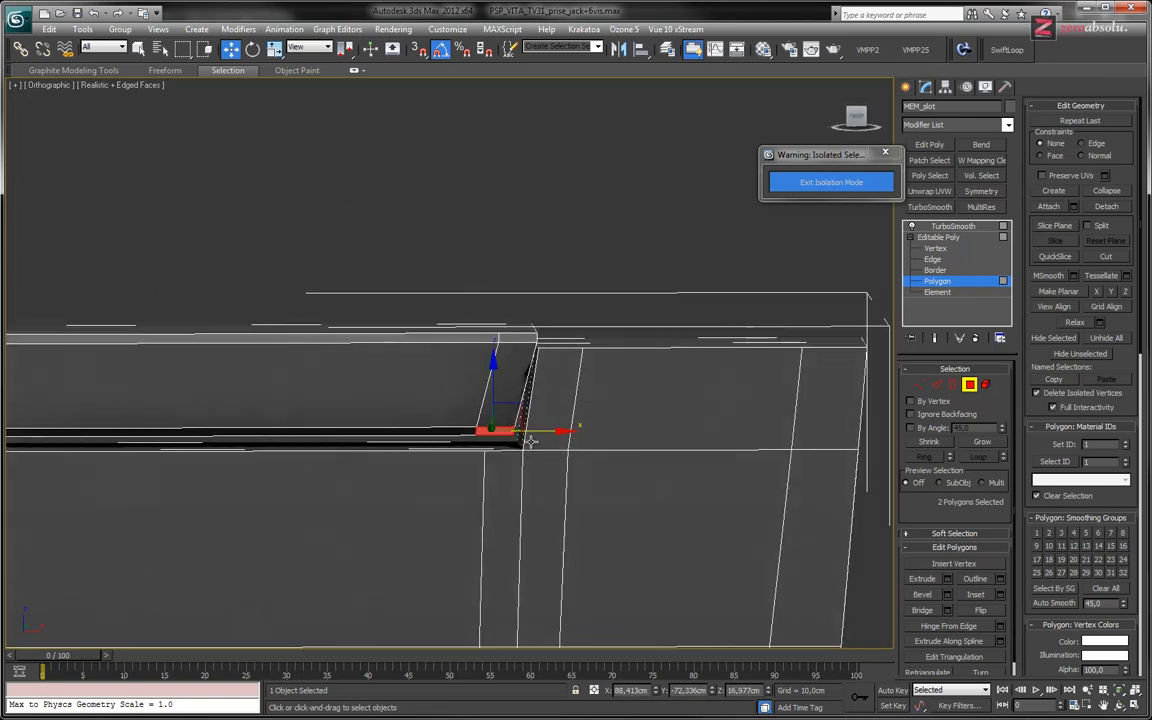
{"action": "left_click_drag", "start_coordinate": [535, 430], "coordinate": [540, 429]}
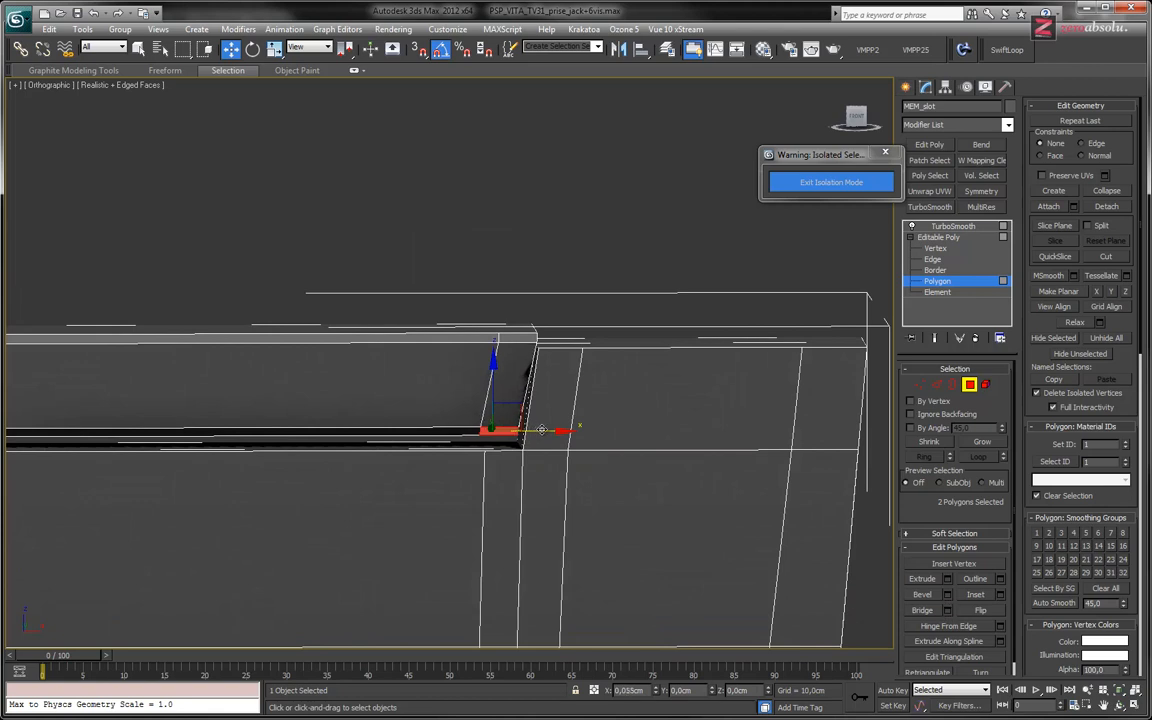
Shift the strip's left-end lower polygons outward about 0.05 cm and its two upper polygons inward 0.038 cm along X.
{"action": "middle_click_drag", "start_coordinate": [110, 464], "coordinate": [590, 458]}
{"action": "scroll", "coordinate": [312, 463], "scroll_direction": "down", "scroll_amount": 5}
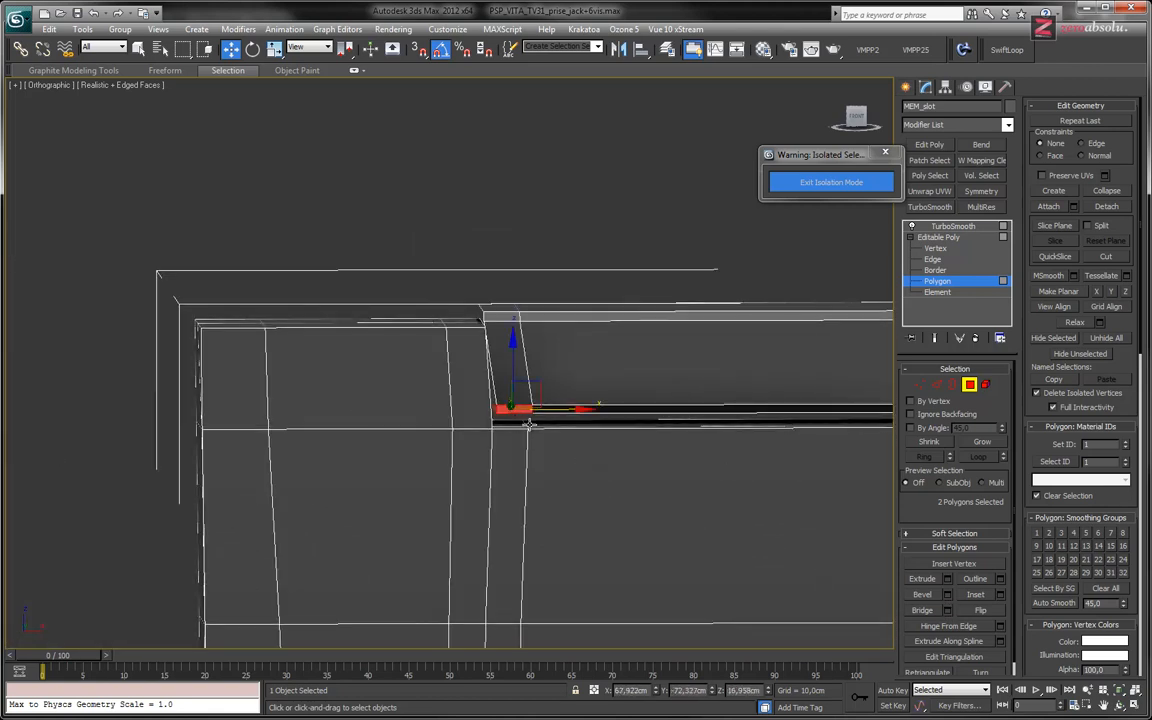
{"action": "left_click_drag", "start_coordinate": [558, 410], "coordinate": [553, 410]}
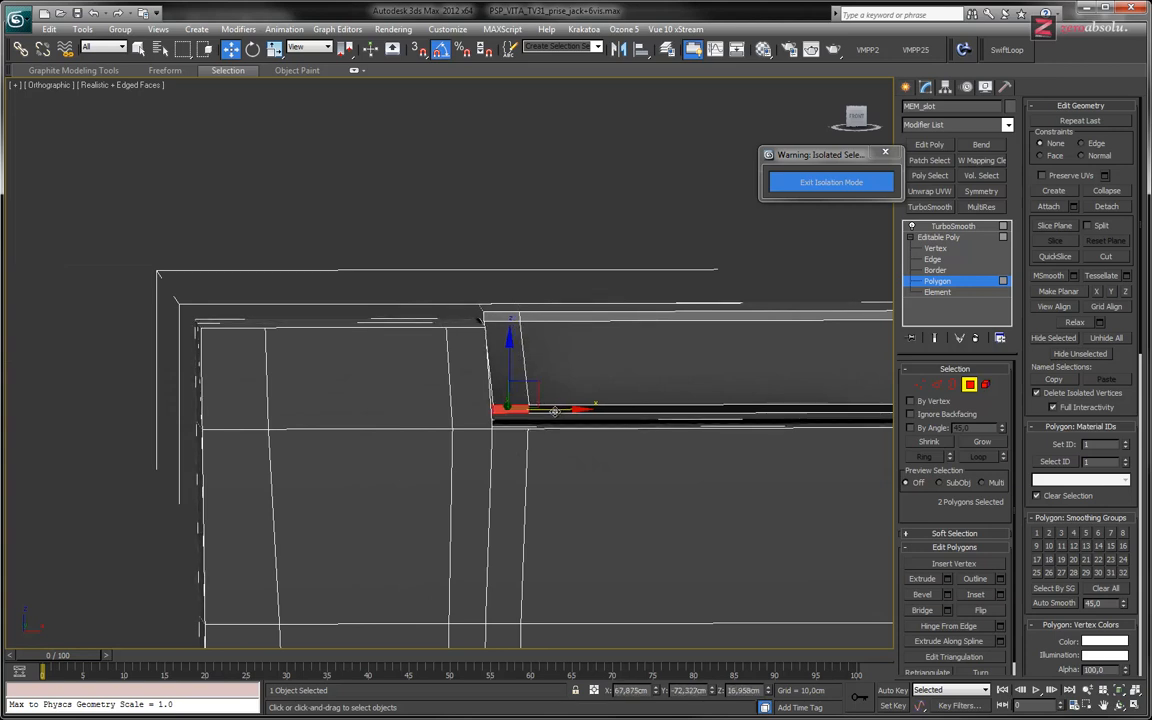
{"action": "middle_click_drag", "start_coordinate": [553, 410], "coordinate": [393, 414]}
{"action": "middle_click_drag", "start_coordinate": [487, 378], "coordinate": [390, 365], "text": "alt"}
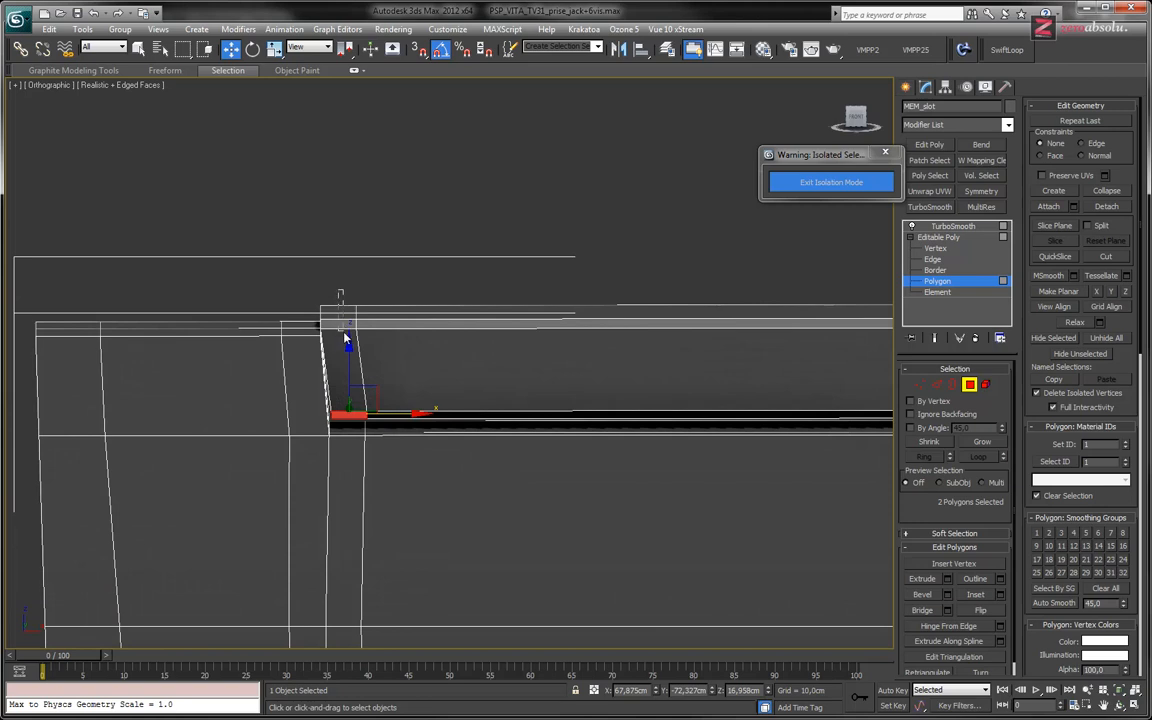
{"action": "left_click_drag", "start_coordinate": [345, 340], "coordinate": [392, 318]}
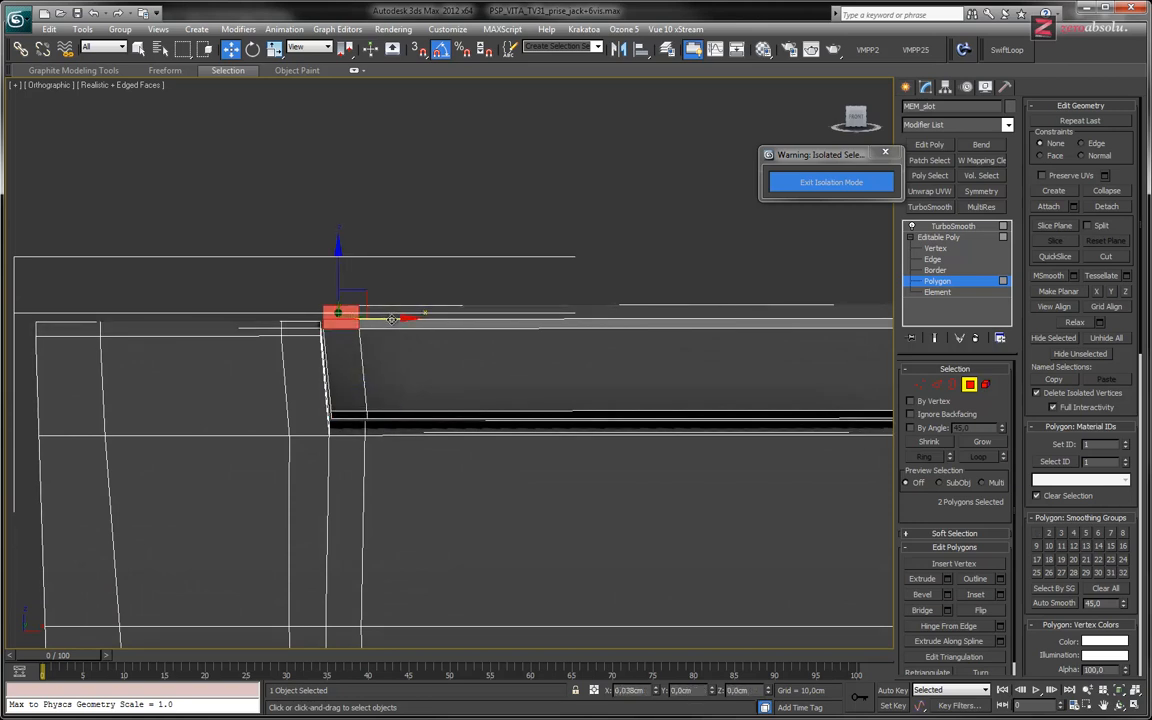
Nudge the two lower polygons at the strip's right end outward about 0.04 cm along X.
{"action": "middle_click_drag", "start_coordinate": [563, 346], "coordinate": [496, 327]}
{"action": "left_click_drag", "start_coordinate": [485, 181], "coordinate": [560, 266]}
{"action": "middle_click_drag", "start_coordinate": [560, 266], "coordinate": [476, 463], "text": "alt"}
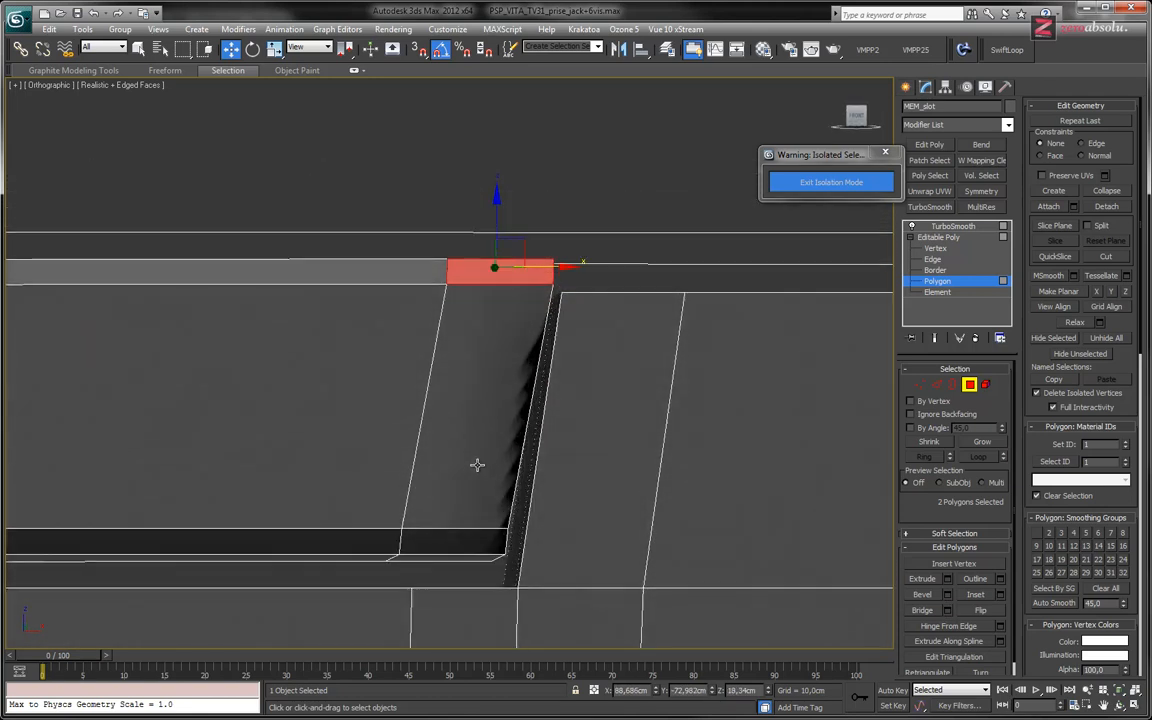
{"action": "left_click", "coordinate": [497, 550]}
{"action": "middle_click_drag", "start_coordinate": [514, 540], "coordinate": [507, 558], "text": "alt"}
{"action": "left_click_drag", "start_coordinate": [507, 549], "coordinate": [517, 549]}
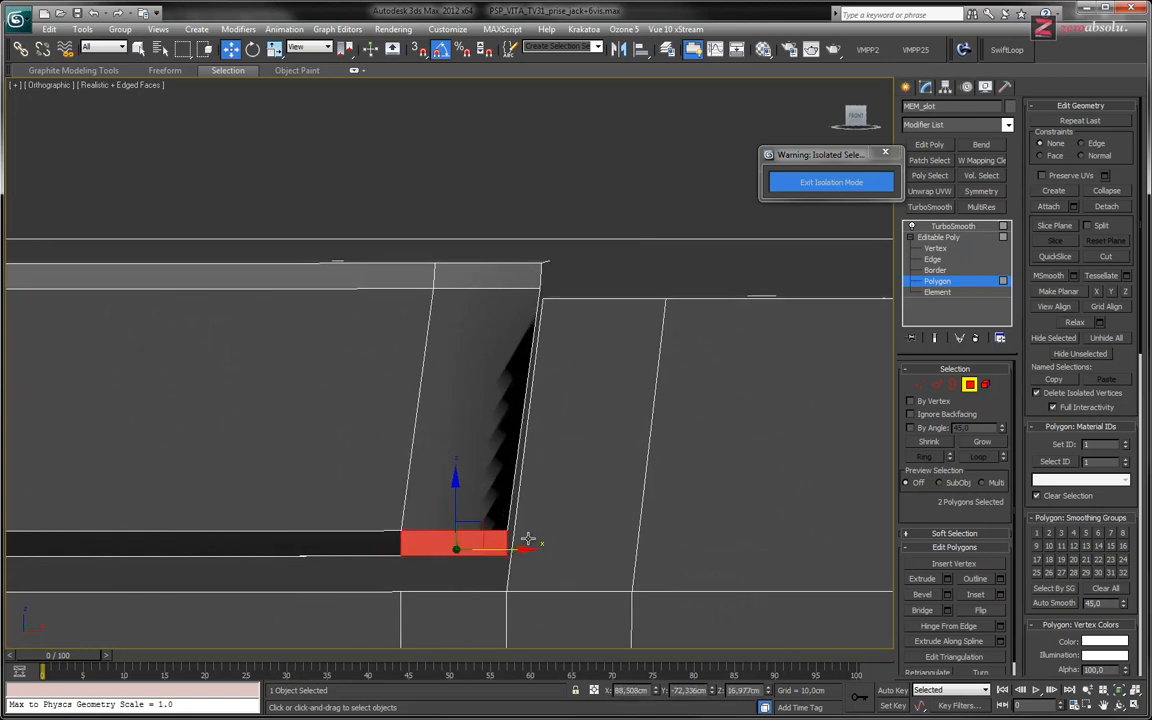
Examine the smoothed gaps around the strip and compare them with the 10588PSVITA_under.jpg reference photo in Pale Moon.
{"action": "left_click", "coordinate": [946, 226]}
{"action": "middle_click_drag", "start_coordinate": [470, 329], "coordinate": [466, 327], "text": "alt"}
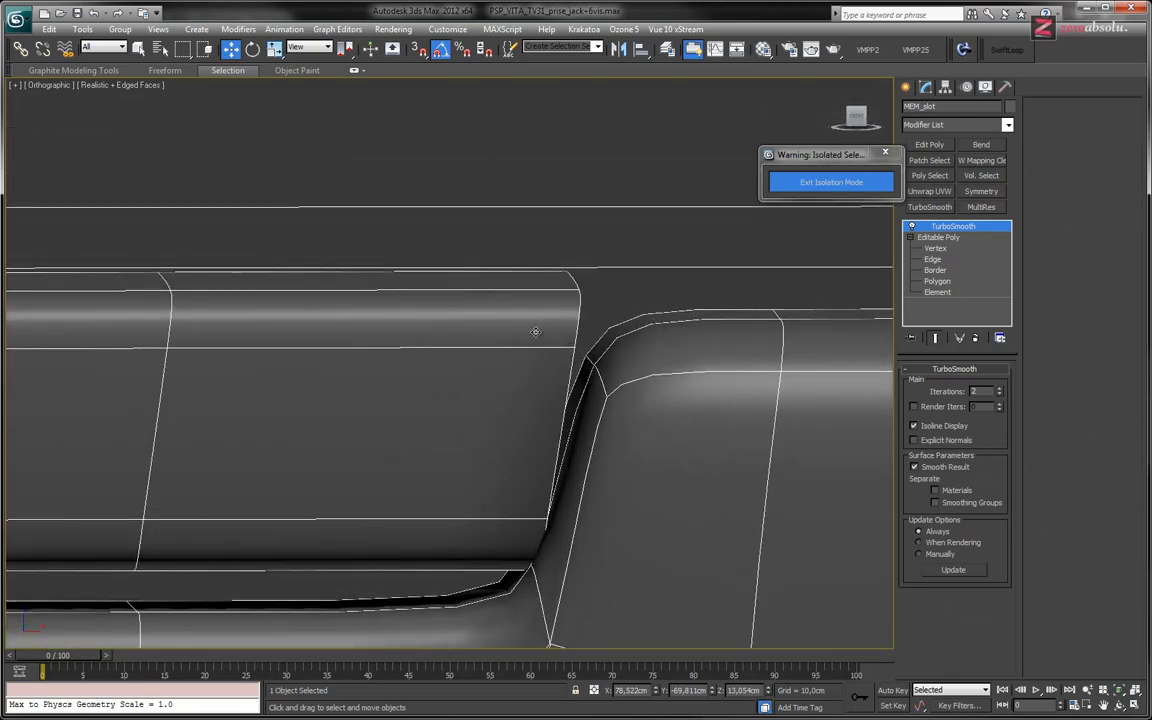
{"action": "middle_click_drag", "start_coordinate": [560, 388], "coordinate": [685, 326]}
{"action": "scroll", "coordinate": [682, 335], "scroll_direction": "down", "scroll_amount": 4}
{"action": "middle_click_drag", "start_coordinate": [592, 350], "coordinate": [737, 366]}
{"action": "middle_click_drag", "start_coordinate": [423, 349], "coordinate": [607, 329]}
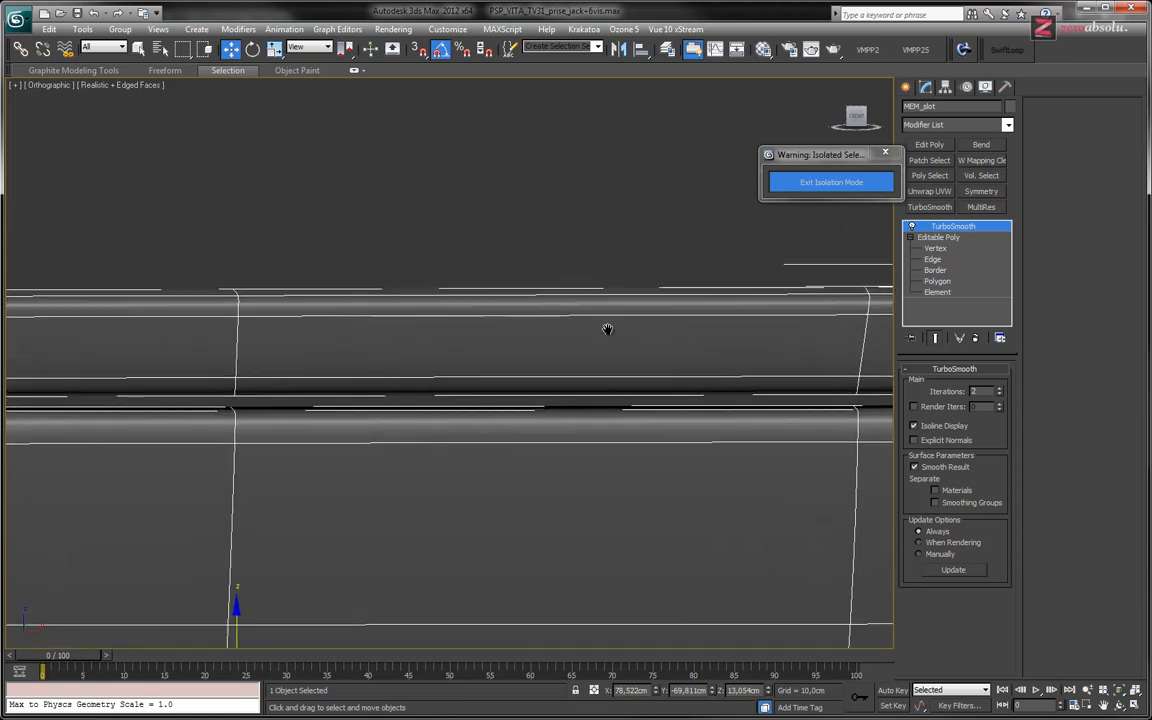
{"action": "scroll", "coordinate": [424, 347], "scroll_direction": "down", "scroll_amount": 4}
{"action": "middle_click_drag", "start_coordinate": [384, 379], "coordinate": [712, 368]}
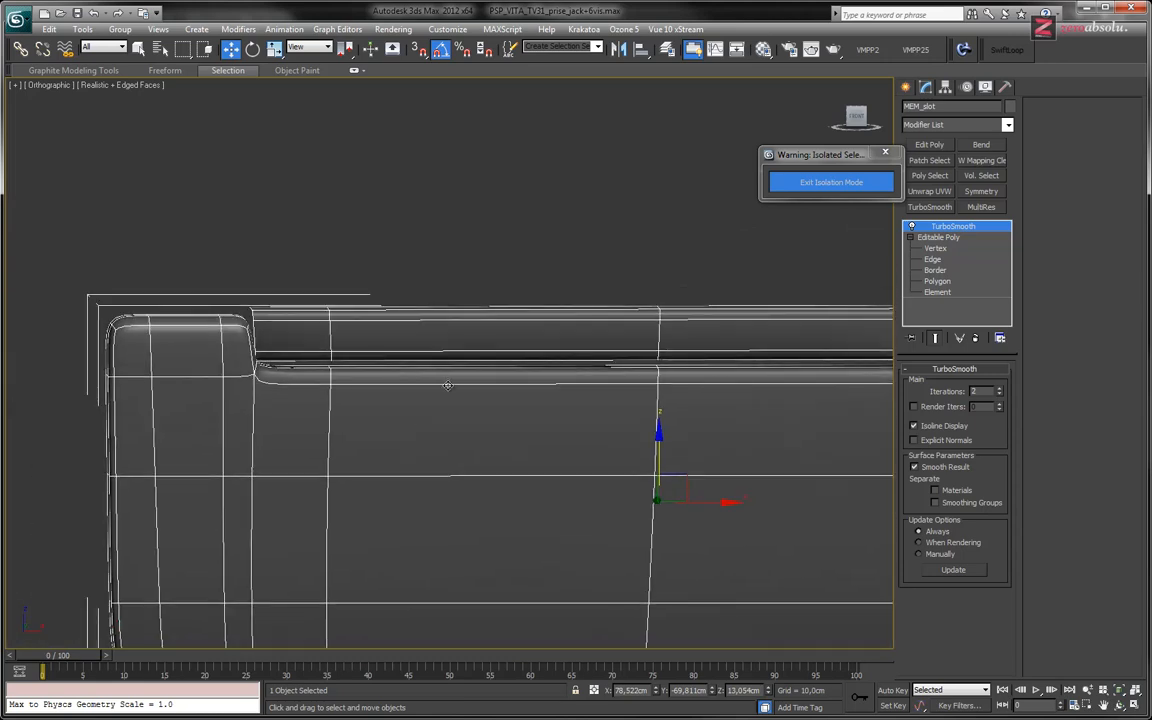
{"action": "key", "text": "alt+Tab"}
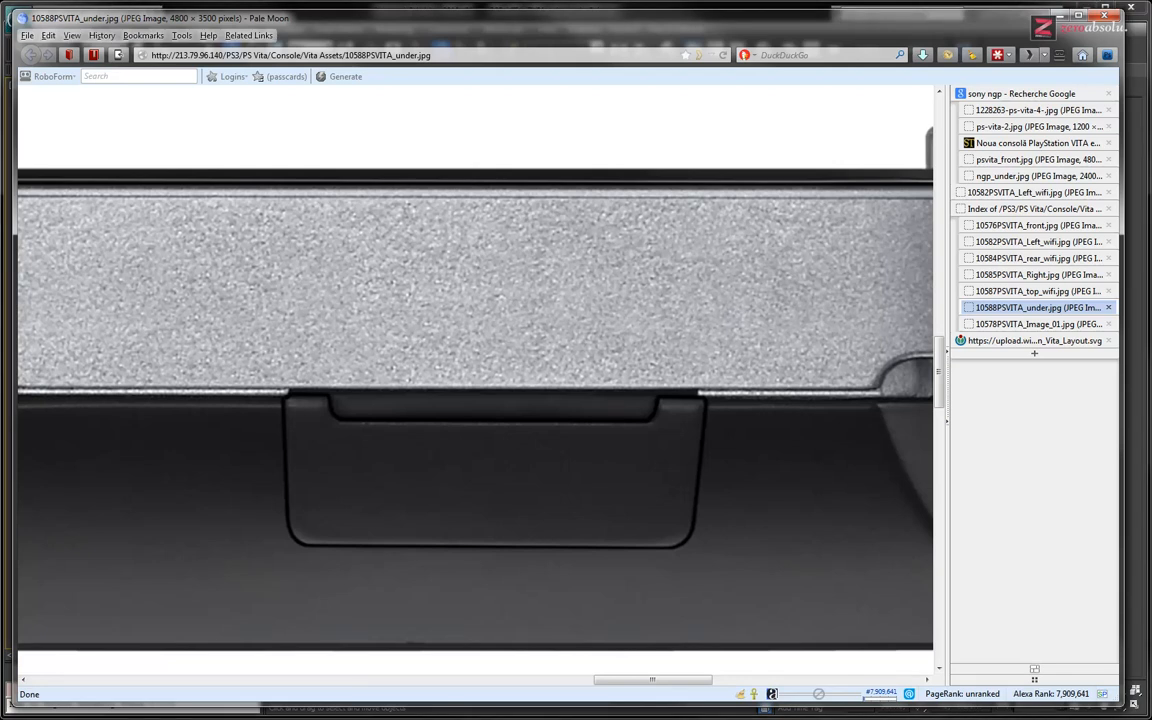
{"action": "key", "text": "alt+Tab"}
{"action": "middle_click_drag", "start_coordinate": [494, 436], "coordinate": [487, 506]}
{"action": "middle_click_drag", "start_coordinate": [265, 453], "coordinate": [265, 460]}
{"action": "middle_click_drag", "start_coordinate": [490, 475], "coordinate": [375, 458]}
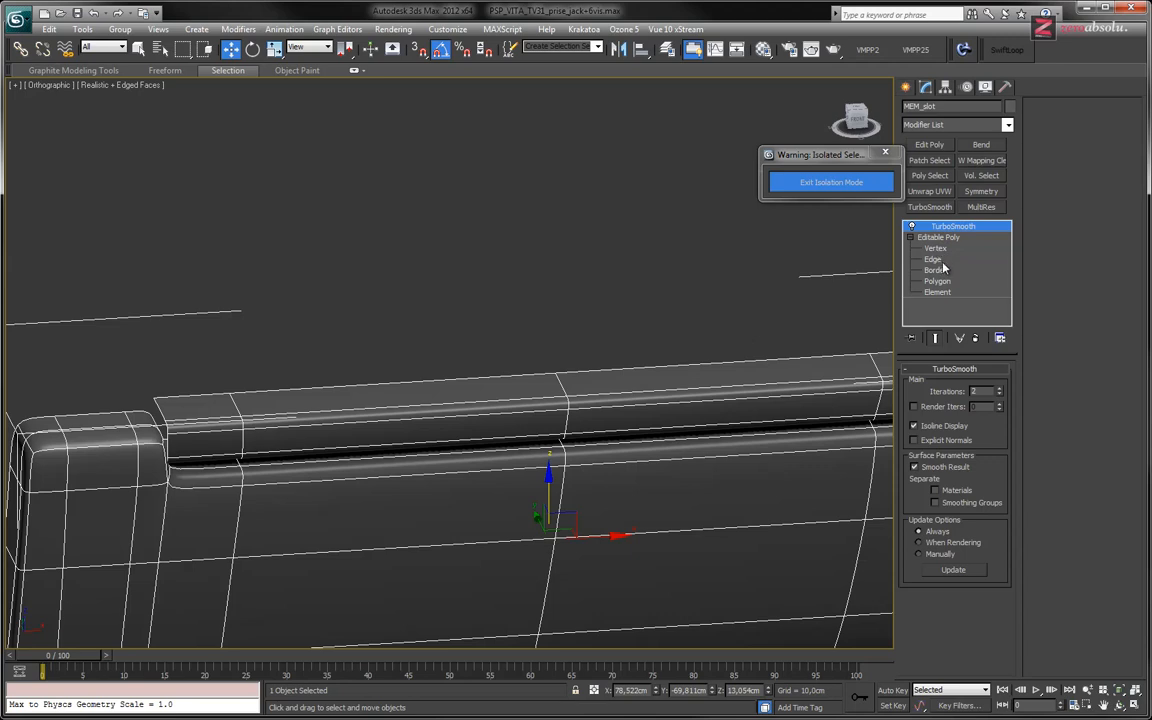
Raise the whole strip element above the cover to about Z 20.56 cm and hide the selection brackets.
{"action": "left_click", "coordinate": [937, 292]}
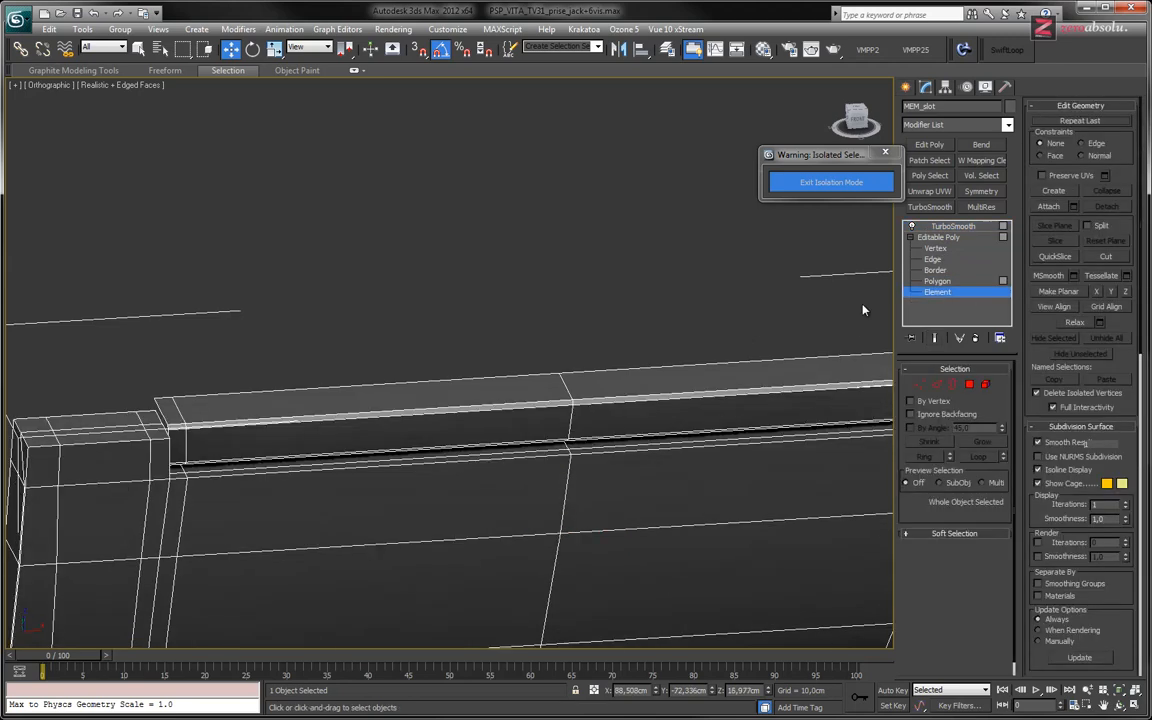
{"action": "left_click", "coordinate": [488, 411]}
{"action": "middle_click_drag", "start_coordinate": [557, 365], "coordinate": [547, 336], "text": "alt"}
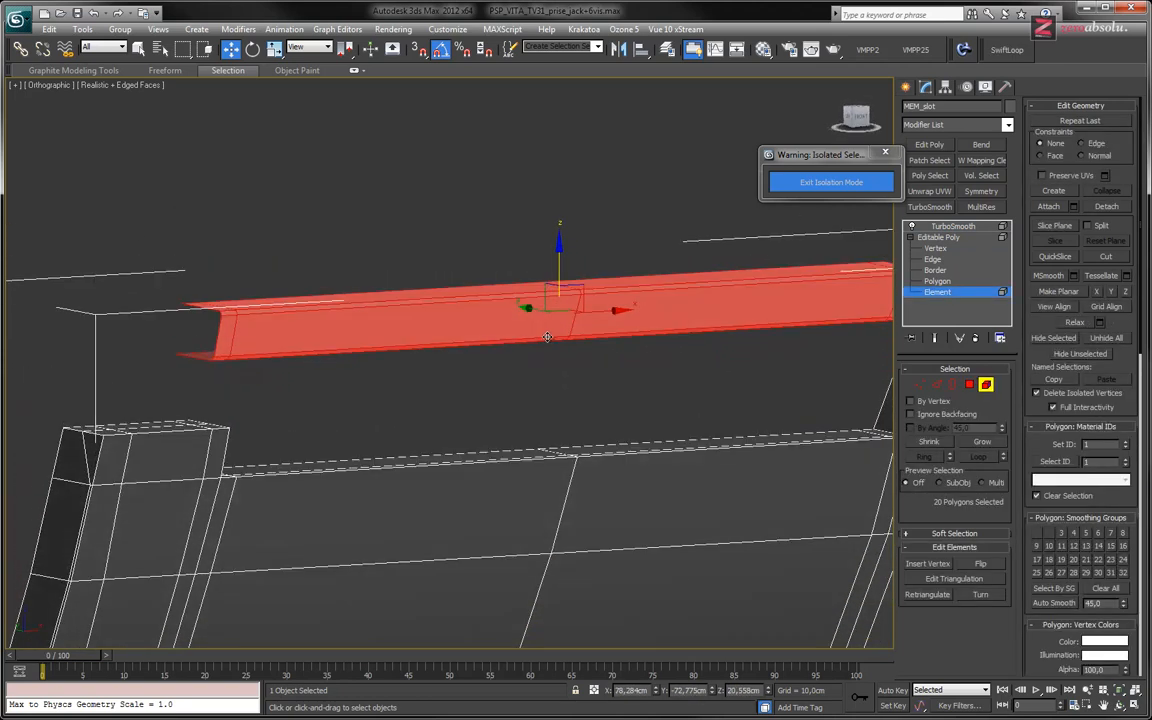
{"action": "middle_click_drag", "start_coordinate": [411, 357], "coordinate": [386, 303]}
{"action": "left_click", "coordinate": [390, 308]}
{"action": "middle_click_drag", "start_coordinate": [441, 380], "coordinate": [450, 352]}
{"action": "scroll", "coordinate": [450, 352], "scroll_direction": "up", "scroll_amount": 4}
{"action": "key", "text": "j"}
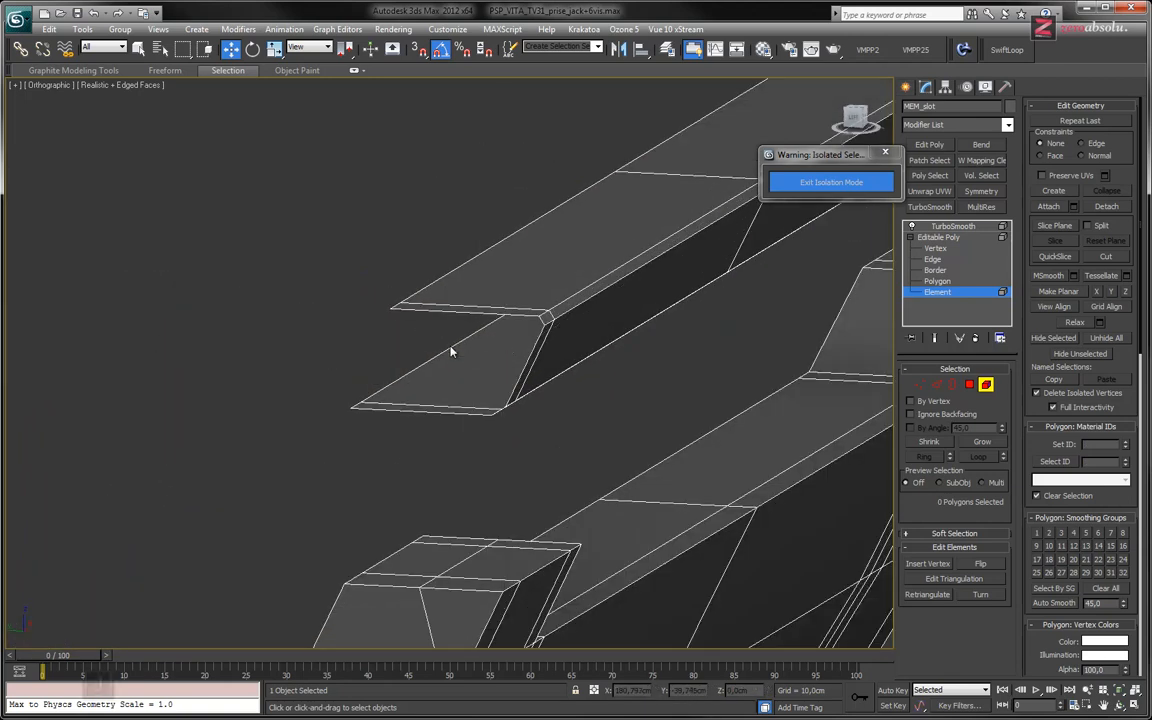
Bridge the upper and lower end edges at the strip's left end with one segment to close that side.
{"action": "left_click", "coordinate": [519, 317]}
{"action": "left_click", "coordinate": [934, 259]}
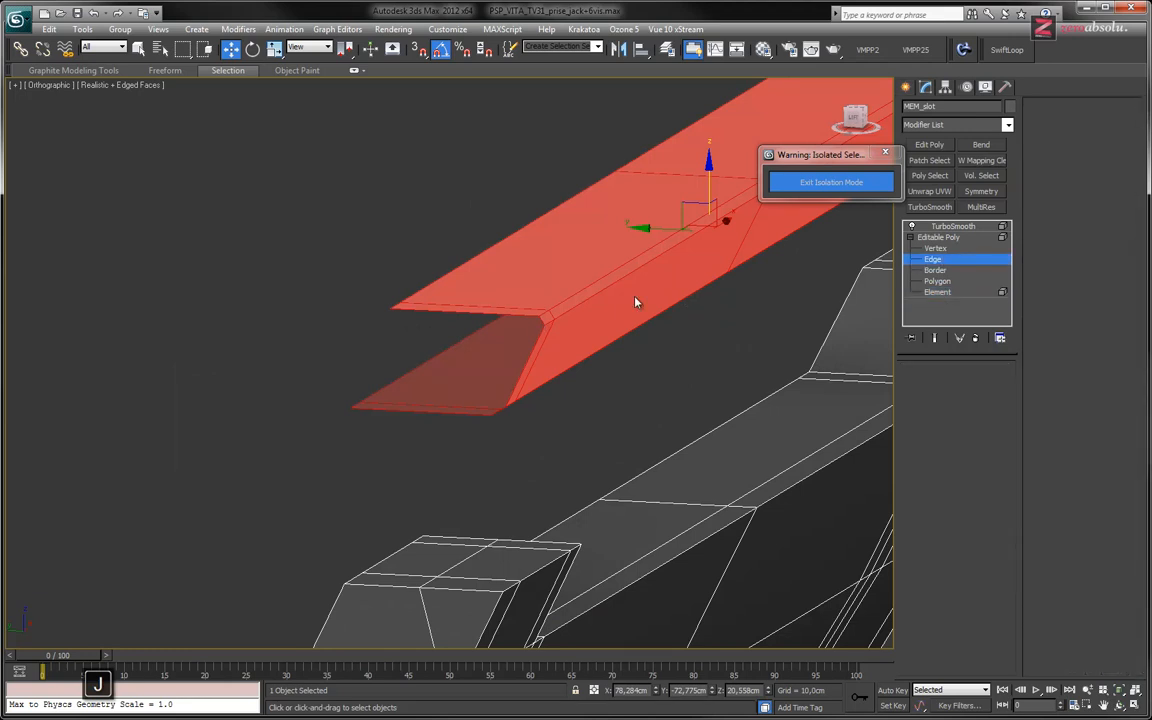
{"action": "left_click", "coordinate": [514, 313]}
{"action": "left_click", "coordinate": [540, 319], "text": "ctrl"}
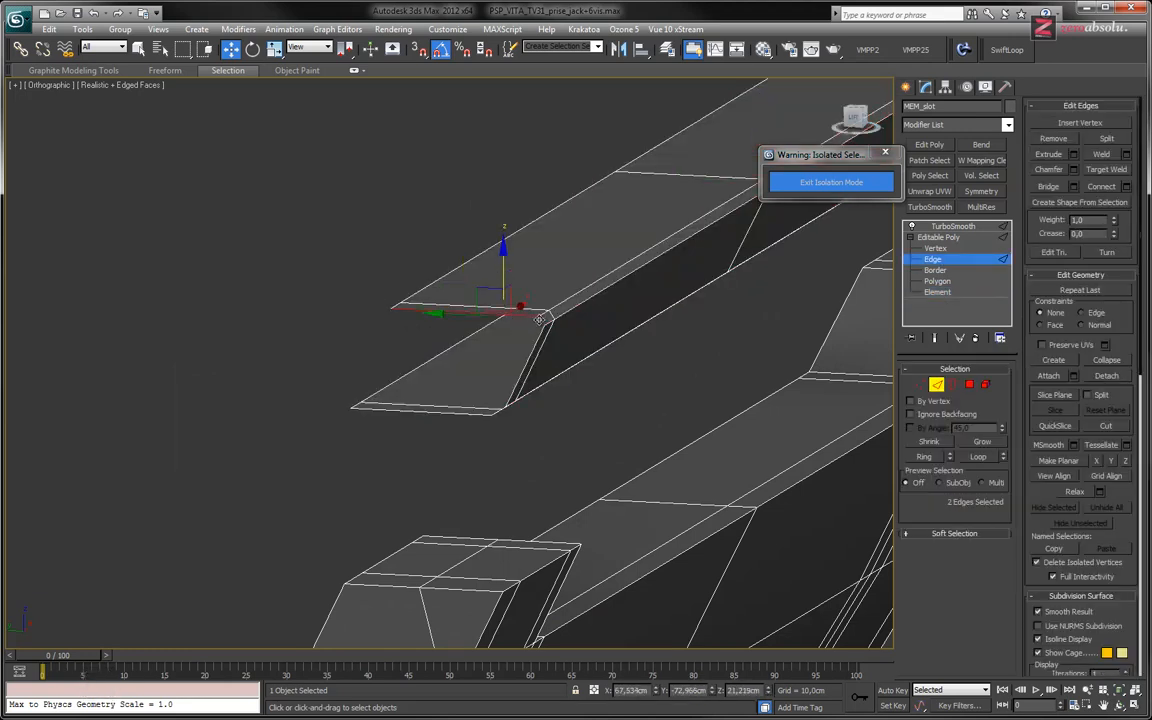
{"action": "left_click", "coordinate": [440, 409], "text": "ctrl"}
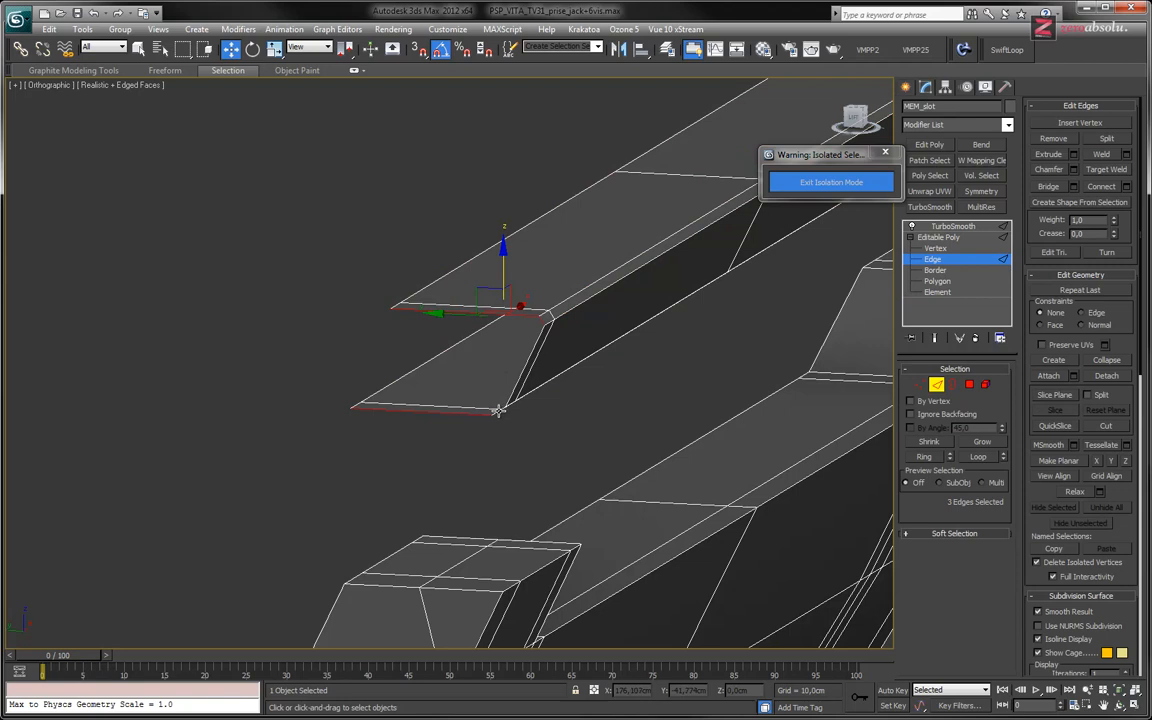
{"action": "left_click", "coordinate": [1073, 186]}
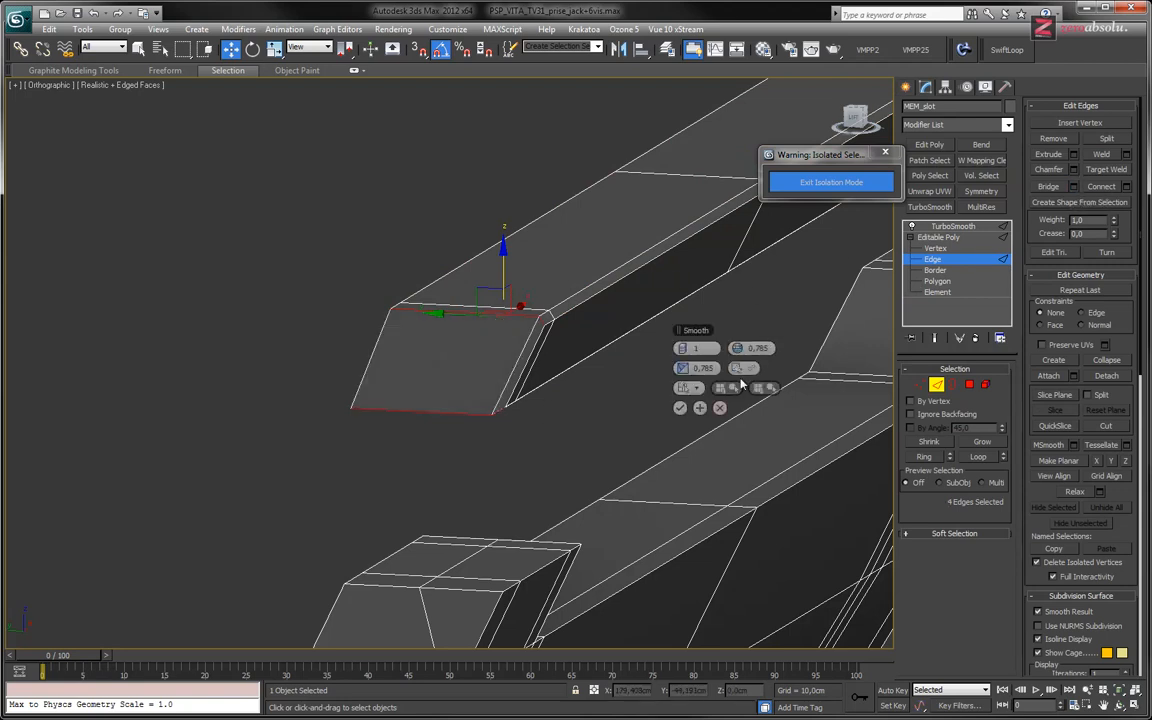
{"action": "left_click", "coordinate": [680, 407]}
Close the strip's right end by bridging its four upper and lower end edges.
{"action": "middle_click_drag", "start_coordinate": [653, 302], "coordinate": [312, 384]}
{"action": "scroll", "coordinate": [312, 384], "scroll_direction": "down", "scroll_amount": 2}
{"action": "middle_click_drag", "start_coordinate": [505, 338], "coordinate": [398, 356], "text": "alt"}
{"action": "middle_click_drag", "start_coordinate": [820, 545], "coordinate": [330, 385]}
{"action": "middle_click_drag", "start_coordinate": [852, 384], "coordinate": [538, 402]}
{"action": "scroll", "coordinate": [450, 380], "scroll_direction": "up", "scroll_amount": 4}
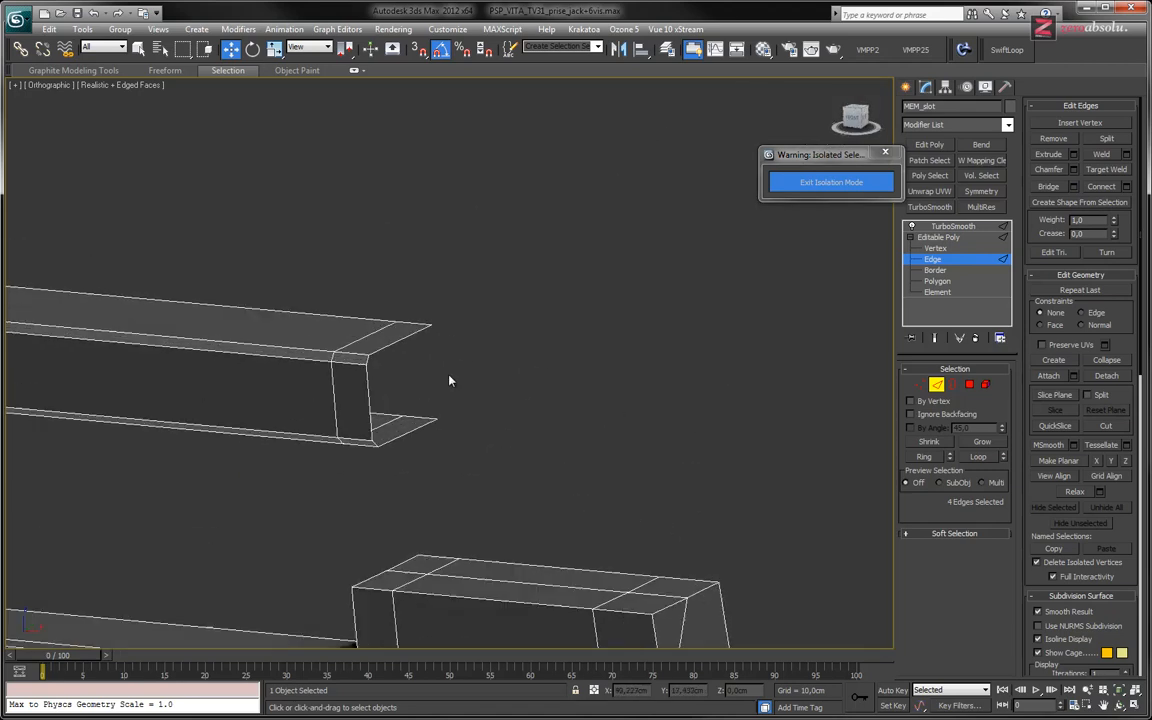
{"action": "left_click", "coordinate": [351, 349]}
{"action": "left_click", "coordinate": [346, 357], "text": "ctrl"}
{"action": "left_click", "coordinate": [391, 462], "text": "ctrl"}
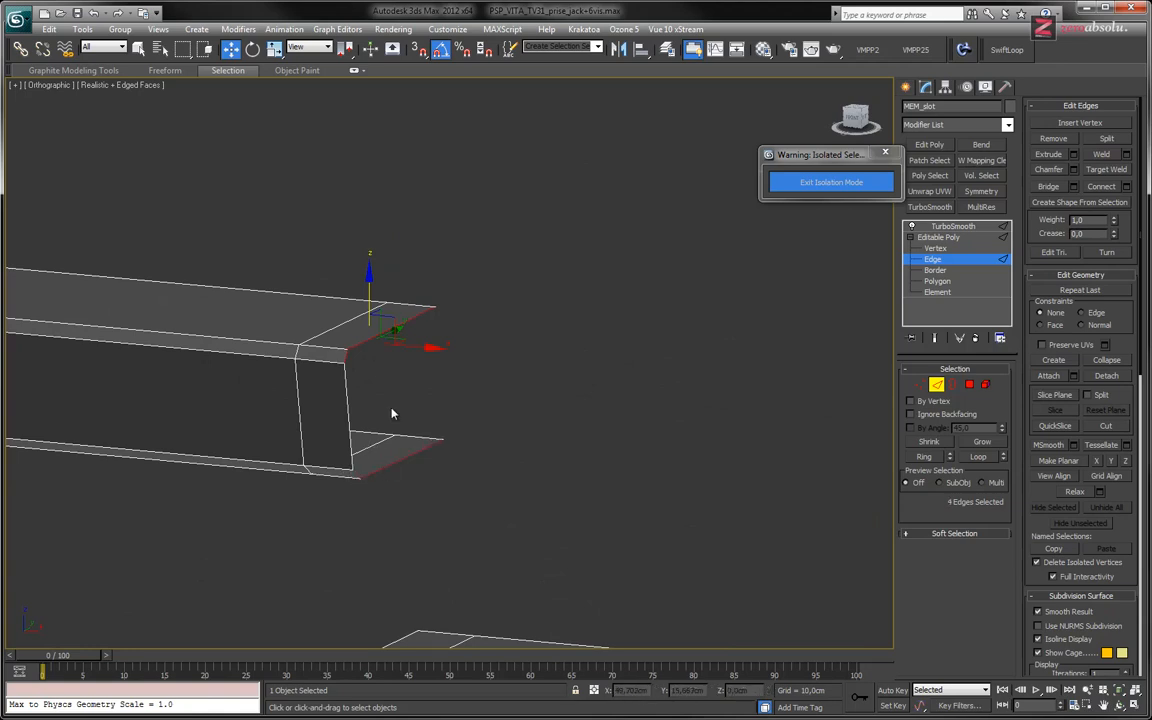
{"action": "scroll", "coordinate": [392, 413], "scroll_direction": "up", "scroll_amount": 4}
{"action": "mouse_move", "coordinate": [500, 400]}
{"action": "middle_mouse_down", "text": "alt"}
{"action": "mouse_move", "coordinate": [555, 404]}
{"action": "mouse_move", "coordinate": [607, 380]}
{"action": "mouse_move", "coordinate": [508, 389]}
{"action": "mouse_move", "coordinate": [555, 378]}
{"action": "mouse_move", "coordinate": [563, 327]}
{"action": "mouse_move", "coordinate": [512, 383]}
{"action": "mouse_move", "coordinate": [411, 401]}
{"action": "mouse_move", "coordinate": [558, 399]}
{"action": "mouse_move", "coordinate": [454, 343]}
{"action": "mouse_move", "coordinate": [489, 379]}
{"action": "middle_mouse_up", "text": "alt"}
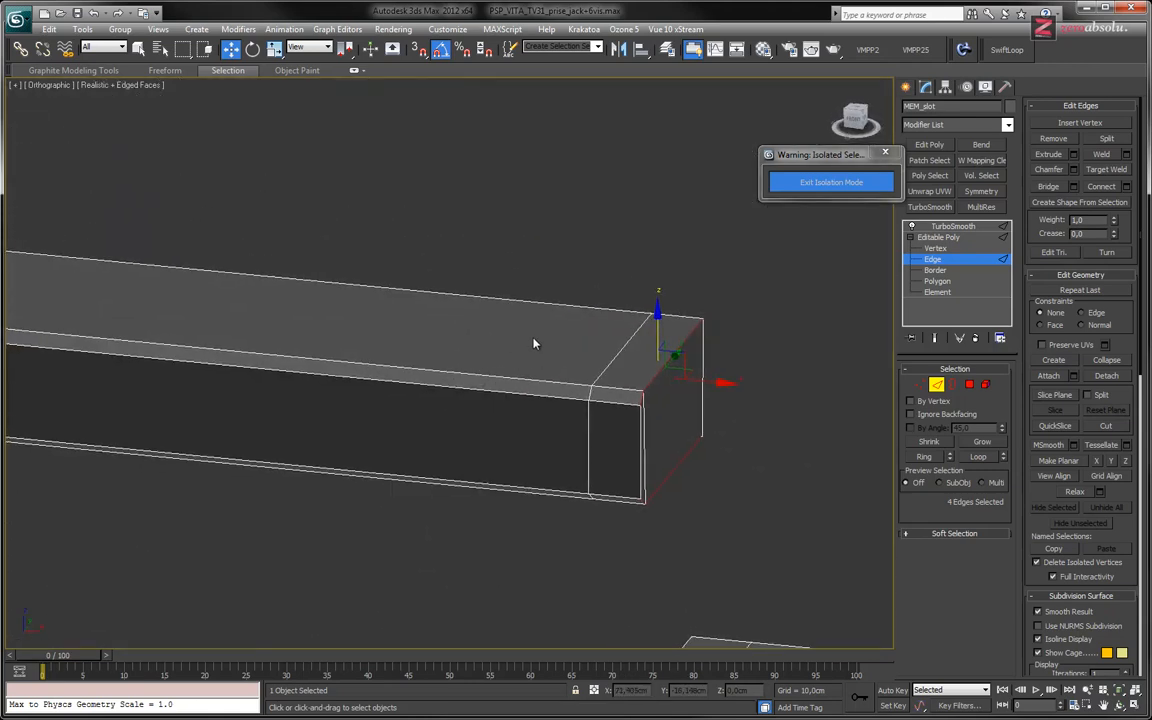
{"action": "scroll", "coordinate": [535, 342], "scroll_direction": "up", "scroll_amount": 2}
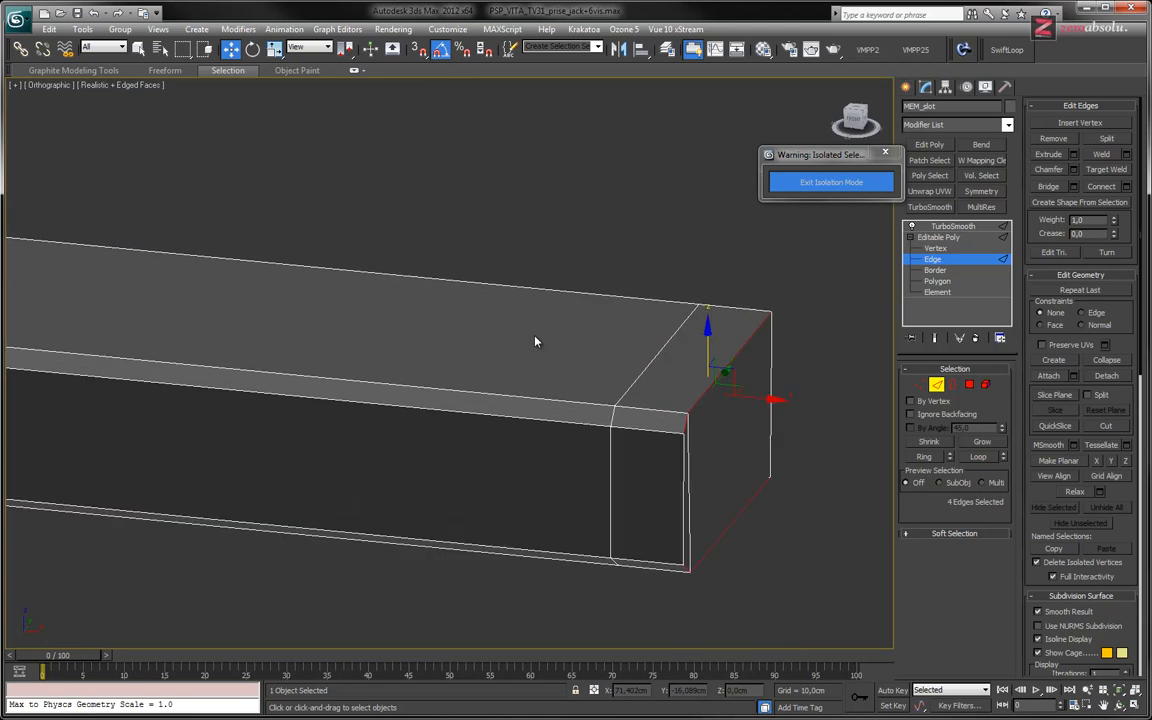
Select the open border running around the back of the strip.
{"action": "left_click", "coordinate": [932, 271]}
{"action": "left_click", "coordinate": [665, 299]}
{"action": "middle_click_drag", "start_coordinate": [667, 299], "coordinate": [749, 397], "text": "alt"}
{"action": "scroll", "coordinate": [643, 365], "scroll_direction": "down", "scroll_amount": 5}
{"action": "middle_click_drag", "start_coordinate": [643, 365], "coordinate": [577, 365], "text": "alt"}
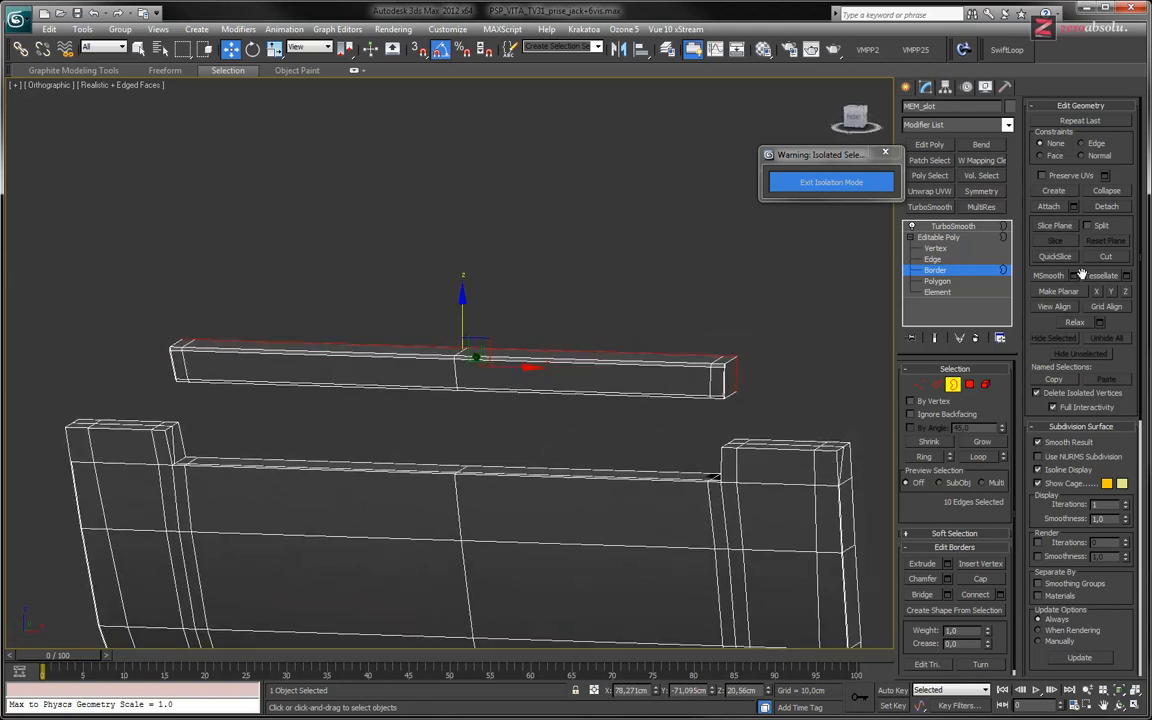
{"action": "left_click", "coordinate": [947, 580]}
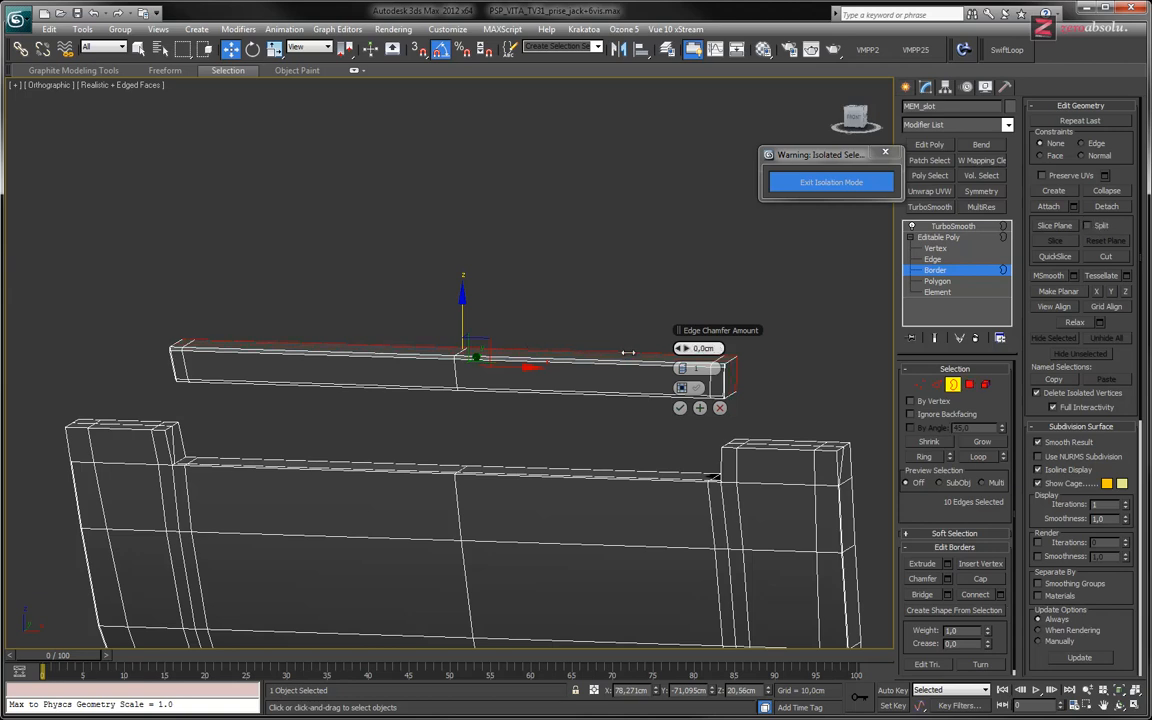
{"action": "left_click", "coordinate": [720, 408]}
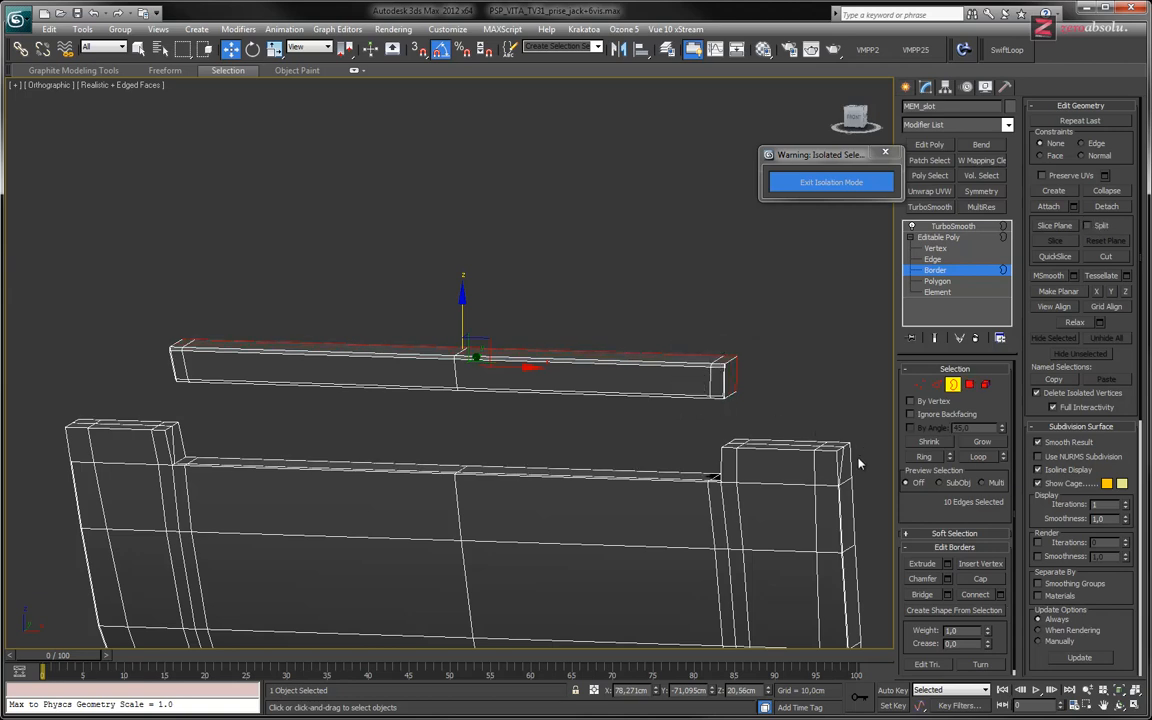
Extrude the open border around the strip's back with a height of about 0.838 cm and a width of 0 cm to form a flange.
{"action": "left_click", "coordinate": [947, 564]}
{"action": "left_click_drag", "start_coordinate": [681, 348], "coordinate": [437, 363]}
{"action": "middle_click_drag", "start_coordinate": [495, 379], "coordinate": [362, 345], "text": "alt"}
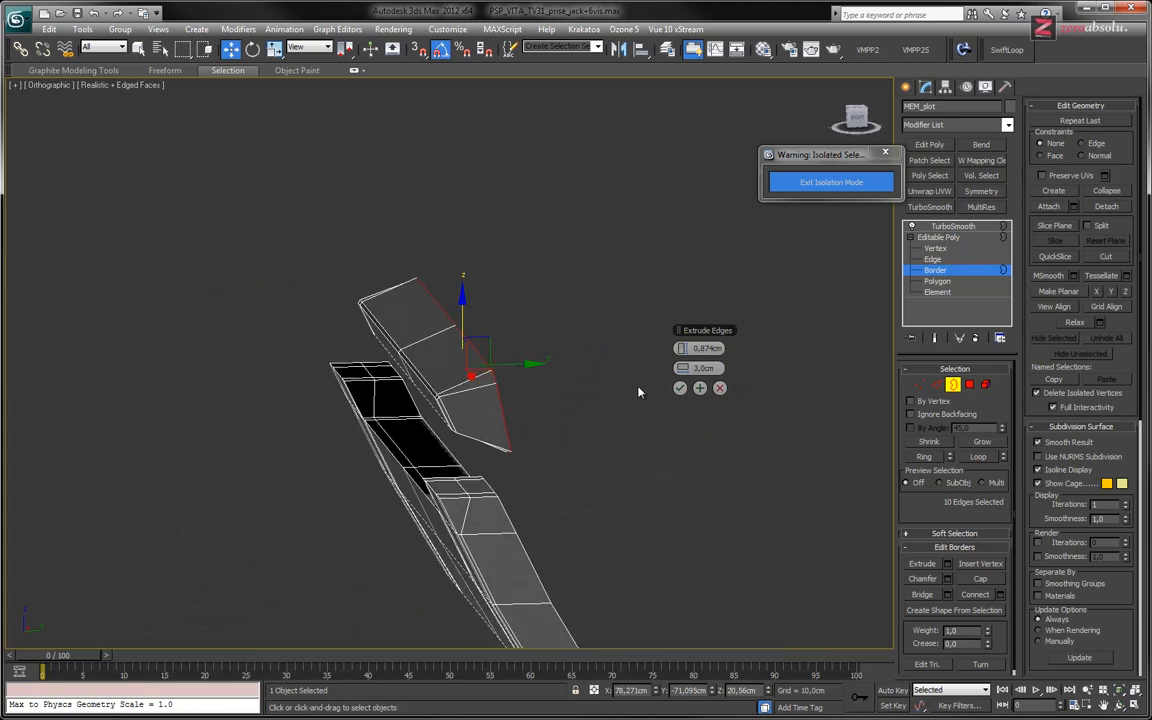
{"action": "left_click_drag", "start_coordinate": [698, 368], "coordinate": [486, 362]}
{"action": "middle_click_drag", "start_coordinate": [478, 383], "coordinate": [541, 450], "text": "alt"}
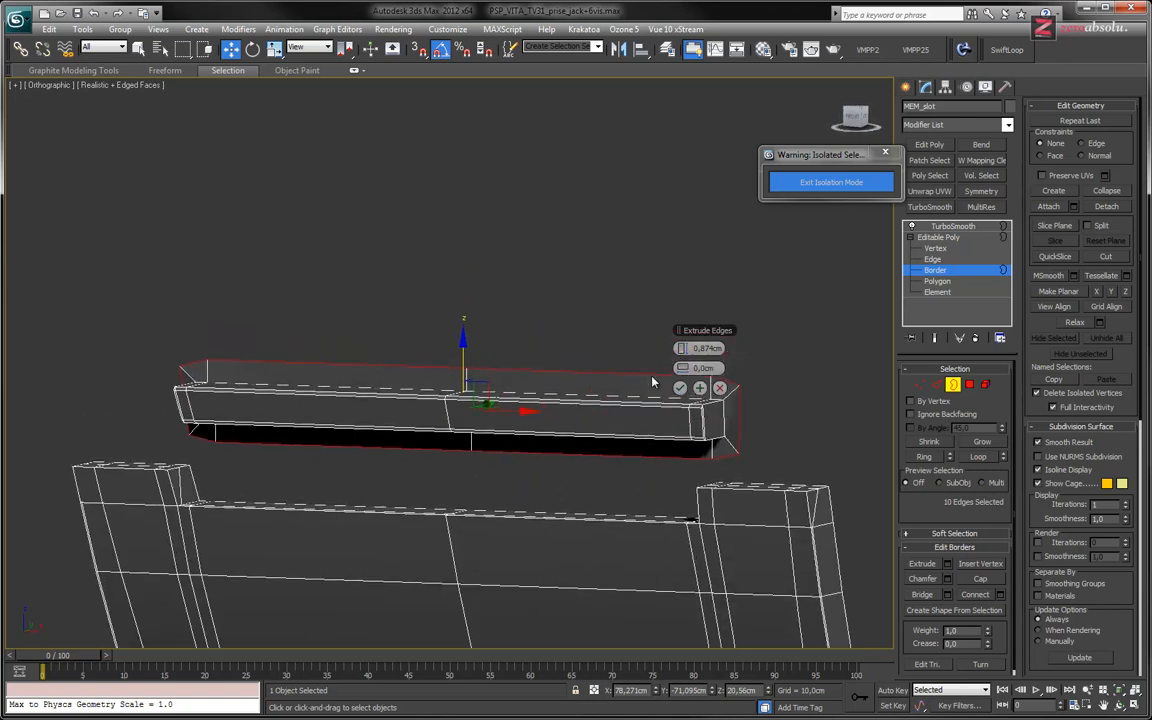
{"action": "left_click_drag", "start_coordinate": [681, 348], "coordinate": [681, 344]}
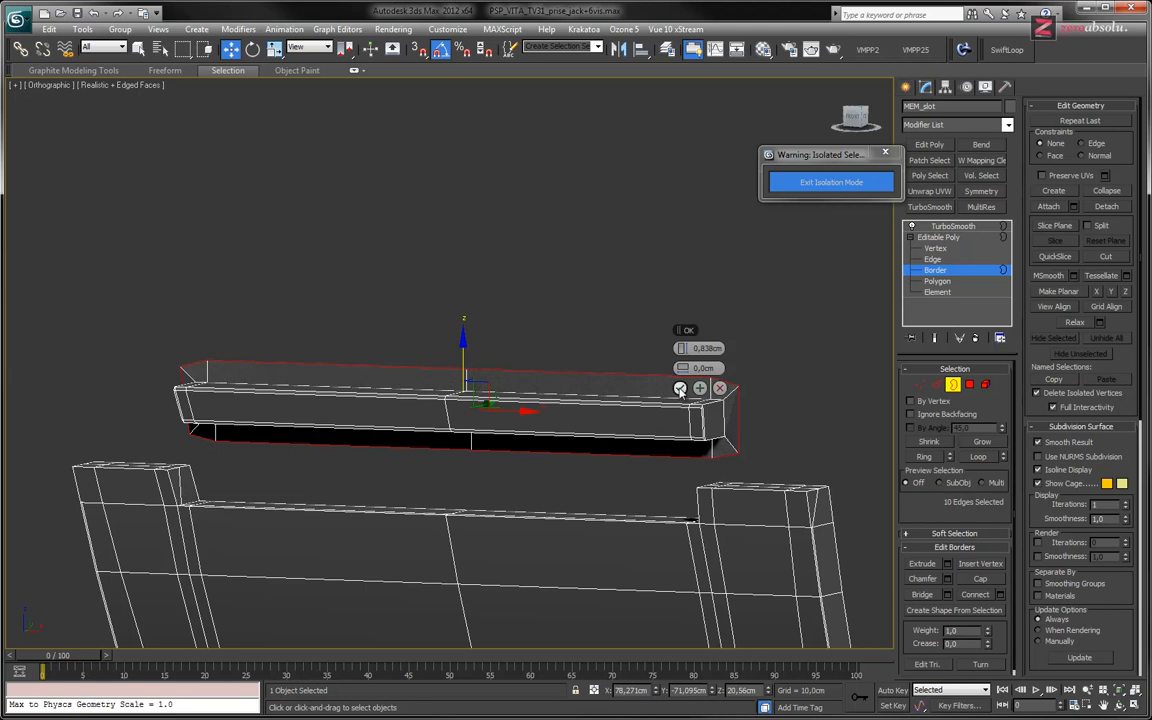
{"action": "left_click", "coordinate": [680, 388]}
{"action": "middle_click_drag", "start_coordinate": [680, 390], "coordinate": [758, 438], "text": "alt"}
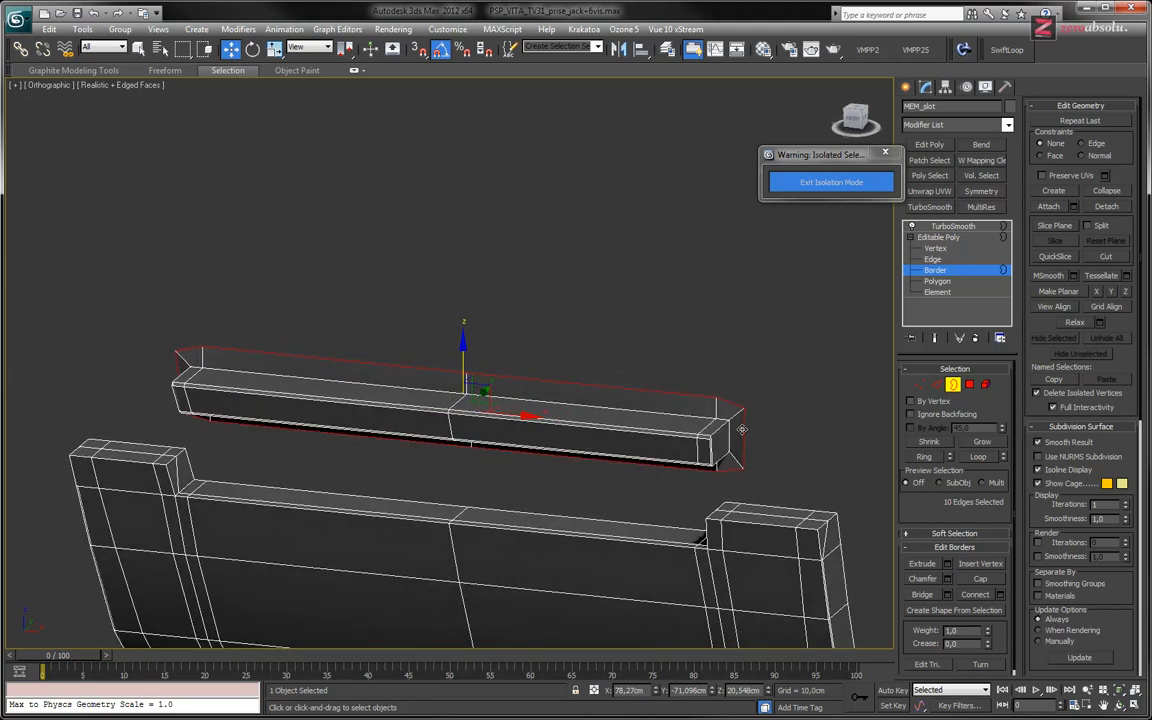
Select the four outer corner vertices at both ends of the strip's flange and scale them outward along X to about 128%.
{"action": "left_click", "coordinate": [933, 259]}
{"action": "left_click", "coordinate": [744, 432]}
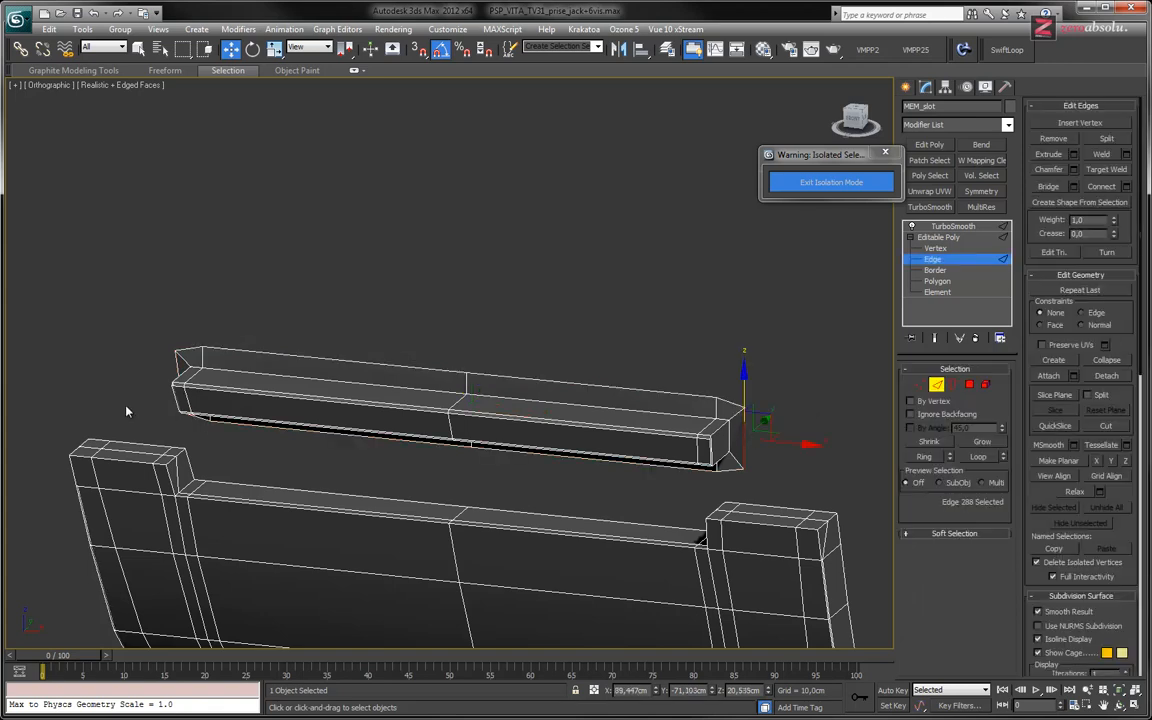
{"action": "left_click", "coordinate": [176, 370], "text": "ctrl"}
{"action": "middle_click_drag", "start_coordinate": [496, 465], "coordinate": [517, 425], "text": "alt"}
{"action": "key", "text": "e"}
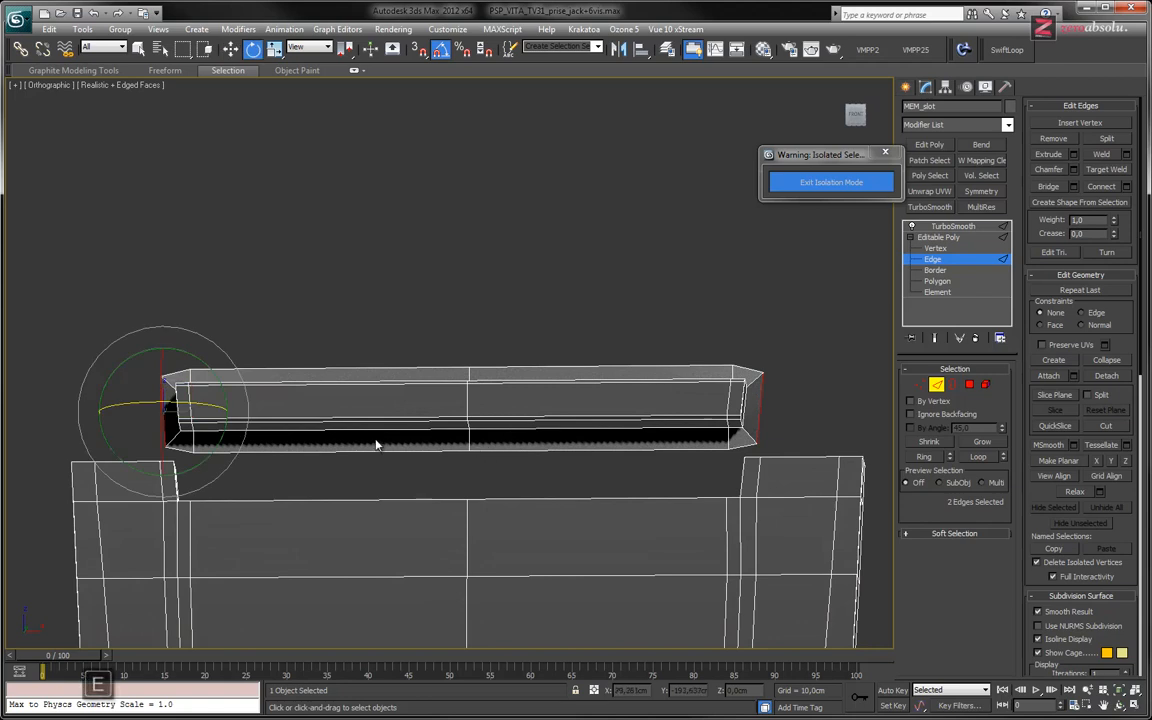
{"action": "key", "text": "1"}
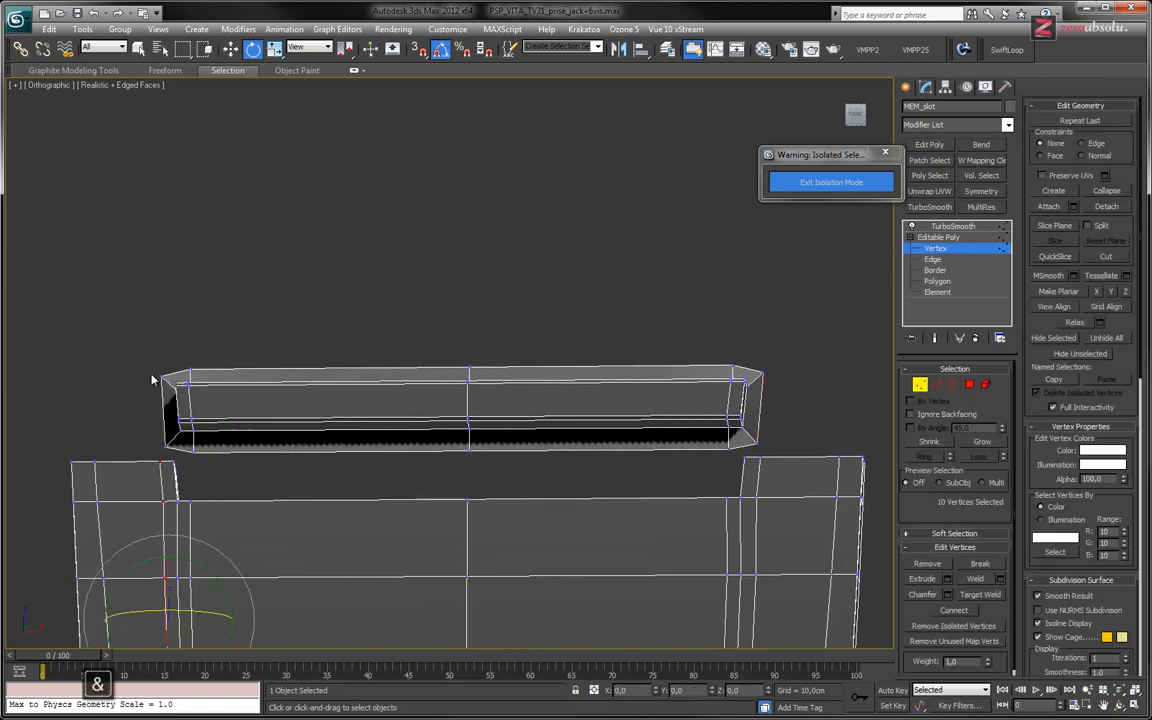
{"action": "left_click_drag", "start_coordinate": [170, 451], "coordinate": [171, 452]}
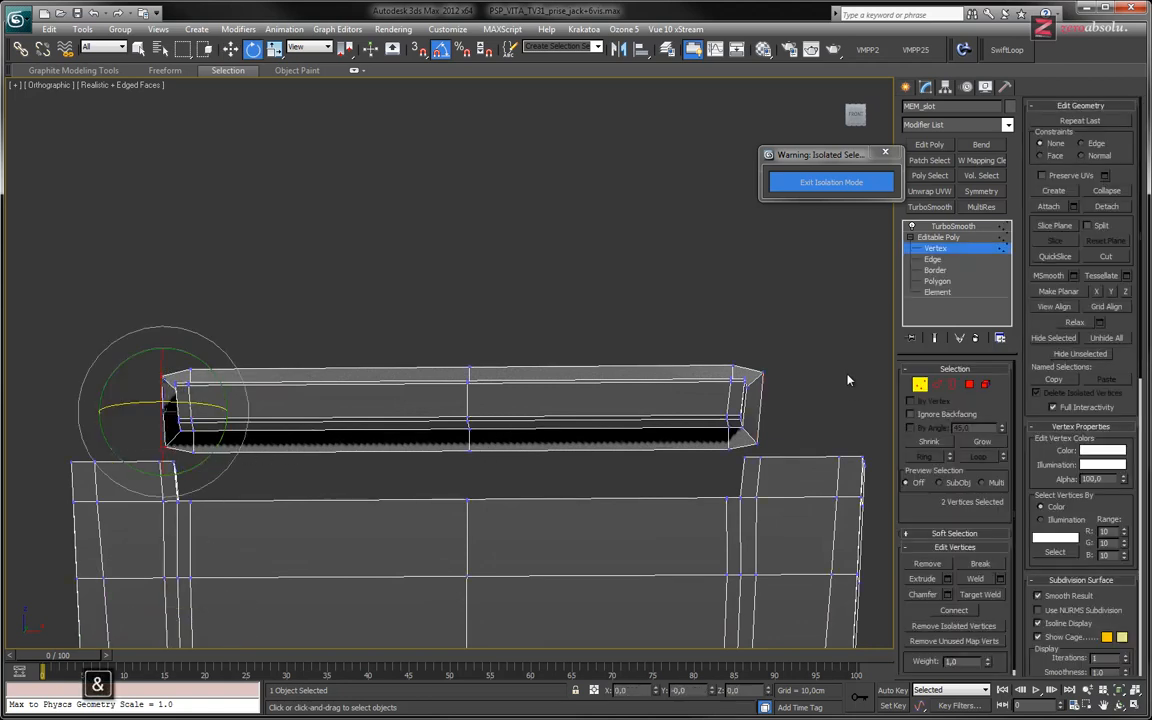
{"action": "left_click_drag", "start_coordinate": [789, 358], "coordinate": [756, 456], "text": "ctrl"}
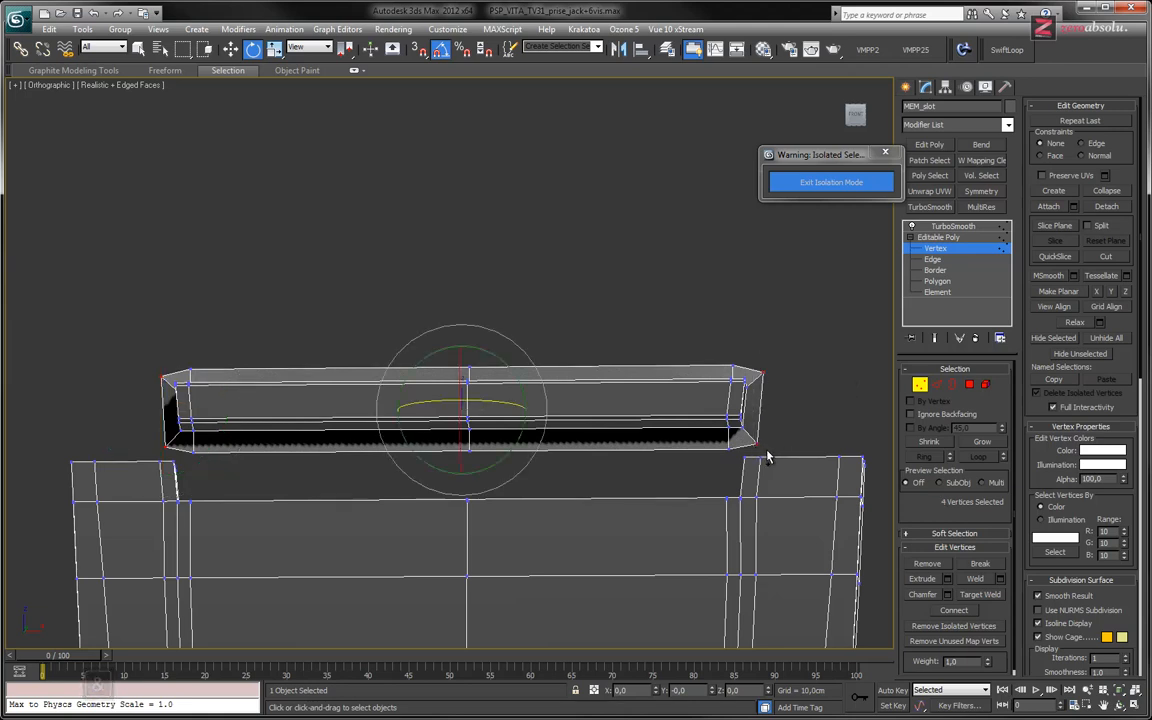
{"action": "key", "text": "r"}
{"action": "mouse_move", "coordinate": [532, 407]}
{"action": "left_mouse_down"}
{"action": "mouse_move", "coordinate": [563, 409]}
{"action": "mouse_move", "coordinate": [545, 406]}
{"action": "left_mouse_up"}
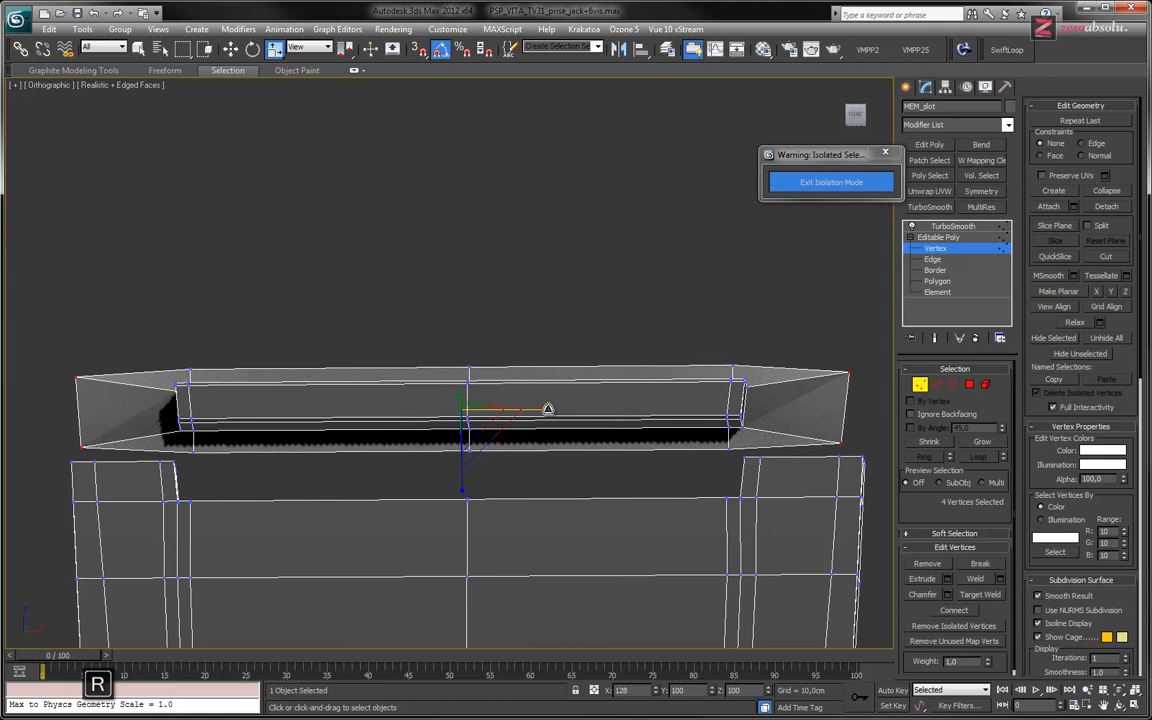
From the side, shift the upper and lower flange vertices along Y so the flange follows the slant of the strip's back.
{"action": "middle_click_drag", "start_coordinate": [520, 467], "coordinate": [517, 437], "text": "alt"}
{"action": "middle_click_drag", "start_coordinate": [531, 281], "coordinate": [542, 291]}
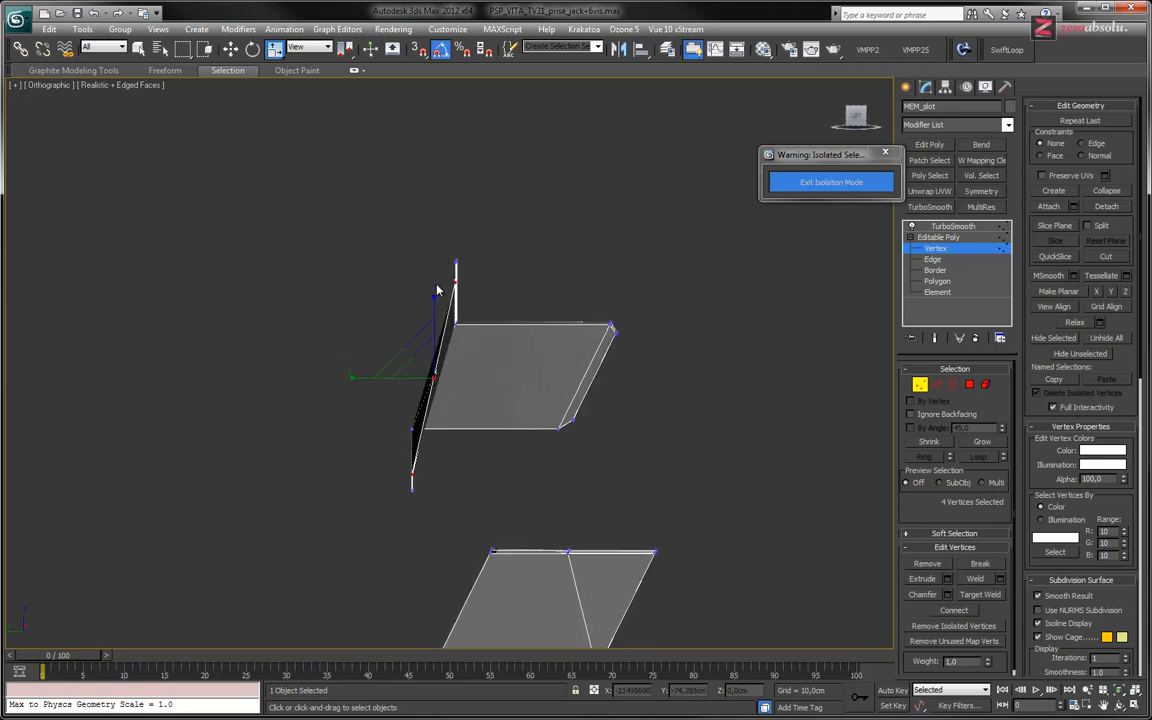
{"action": "left_click_drag", "start_coordinate": [458, 304], "coordinate": [458, 304]}
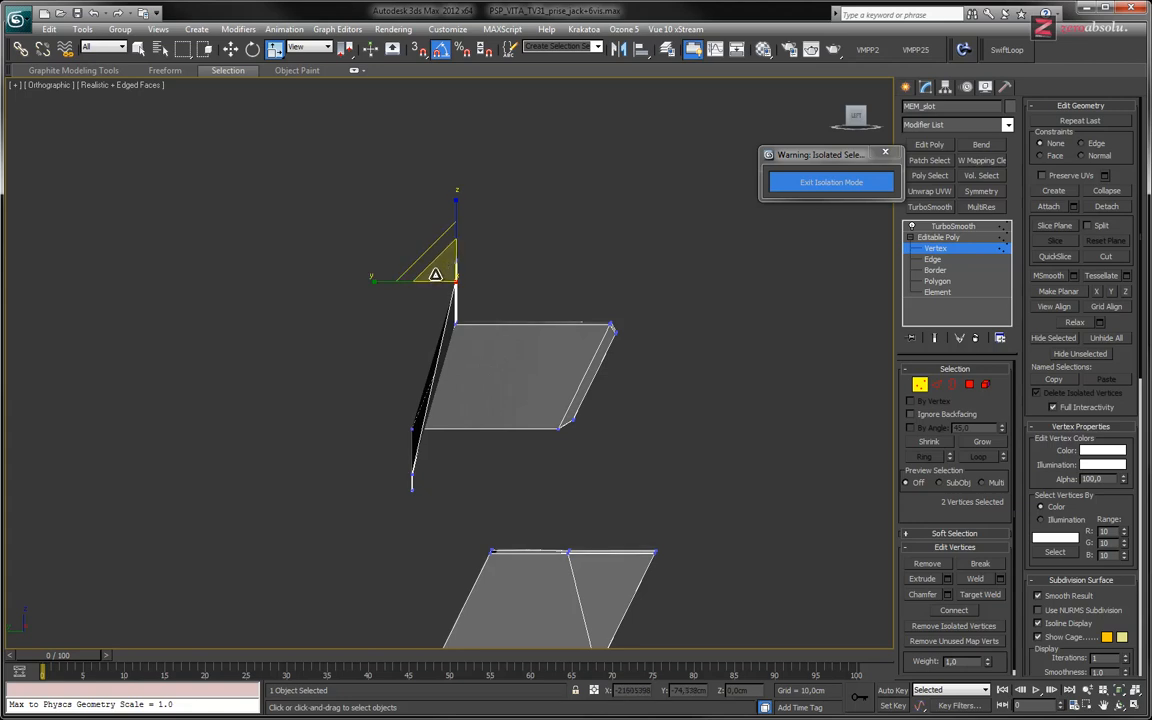
{"action": "key", "text": "w"}
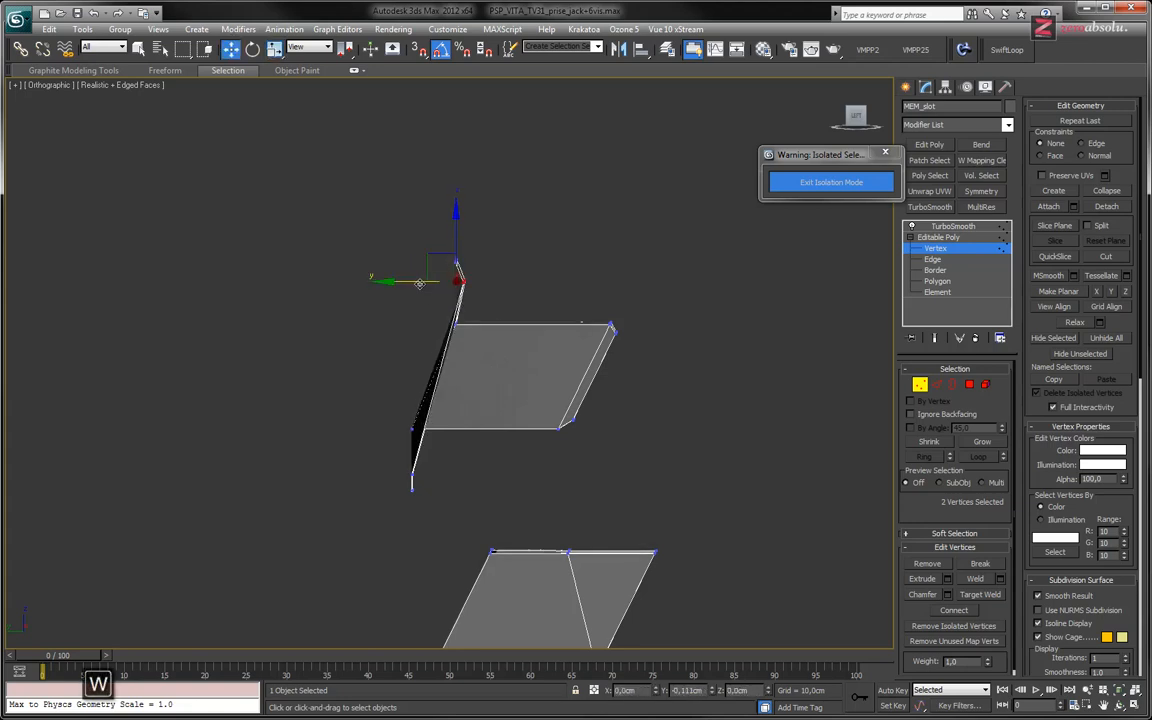
{"action": "left_click_drag", "start_coordinate": [426, 285], "coordinate": [423, 285]}
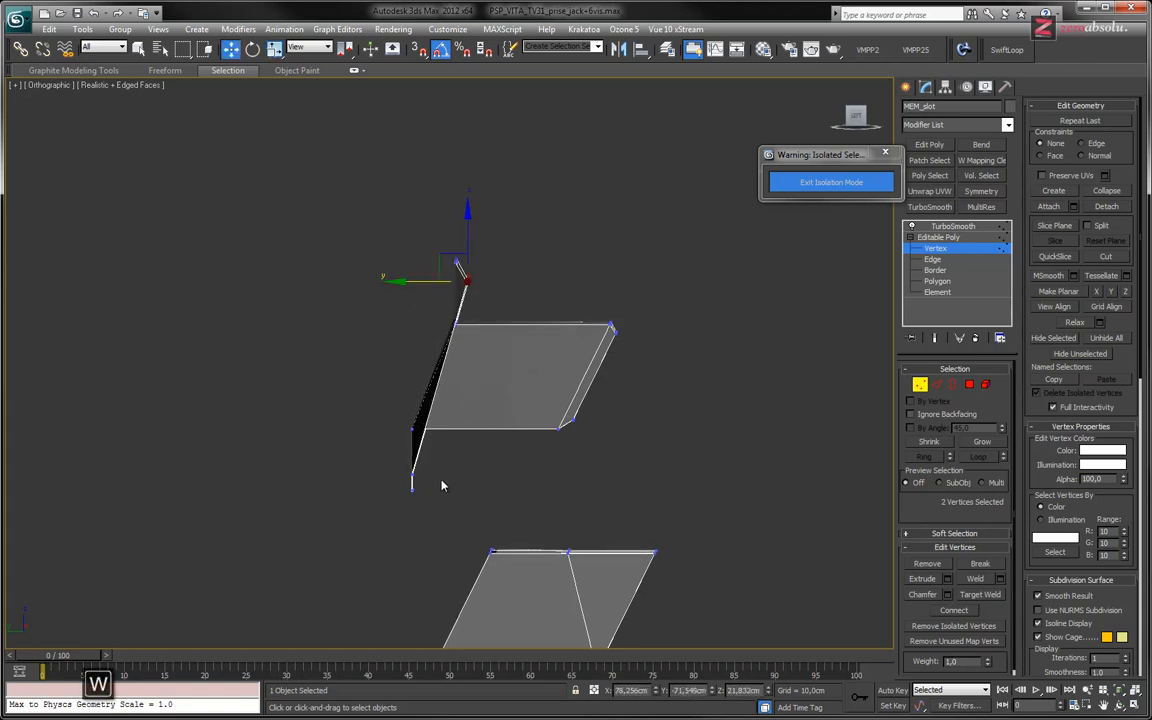
{"action": "left_click_drag", "start_coordinate": [372, 510], "coordinate": [334, 488]}
{"action": "left_click_drag", "start_coordinate": [461, 268], "coordinate": [426, 260]}
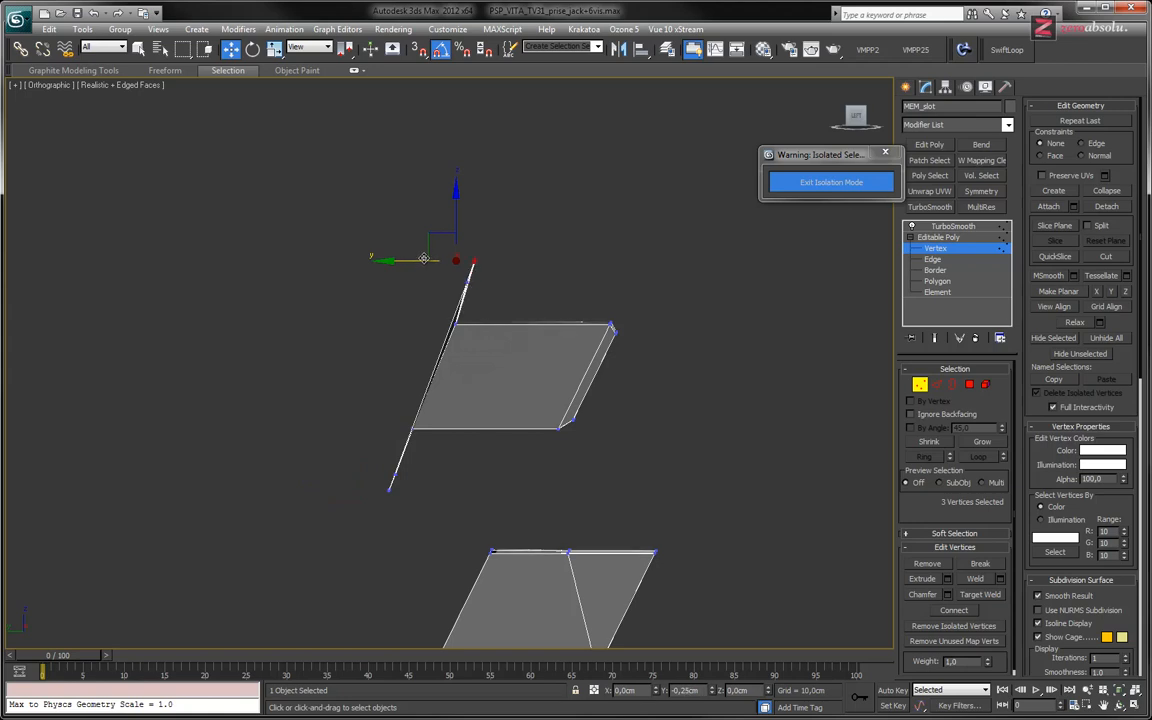
Fine-tune the upper corner and top flange vertices along the slanted back line, placing the top three at about Y -71.72 cm.
{"action": "middle_click_drag", "start_coordinate": [471, 308], "coordinate": [456, 339]}
{"action": "scroll", "coordinate": [457, 338], "scroll_direction": "up", "scroll_amount": 5}
{"action": "left_click_drag", "start_coordinate": [418, 255], "coordinate": [473, 302]}
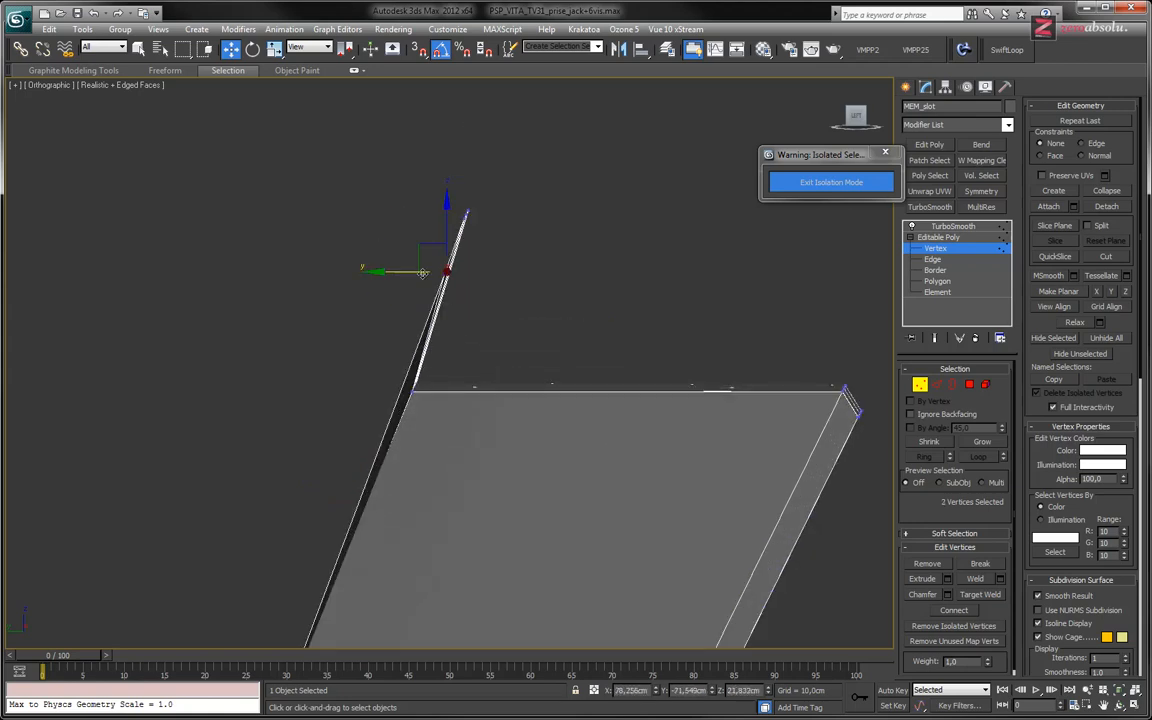
{"action": "left_click_drag", "start_coordinate": [391, 274], "coordinate": [407, 274]}
{"action": "left_click_drag", "start_coordinate": [432, 186], "coordinate": [512, 226]}
{"action": "left_click_drag", "start_coordinate": [421, 215], "coordinate": [437, 218]}
{"action": "middle_click_drag", "start_coordinate": [350, 610], "coordinate": [455, 357]}
{"action": "middle_click_drag", "start_coordinate": [623, 262], "coordinate": [491, 408]}
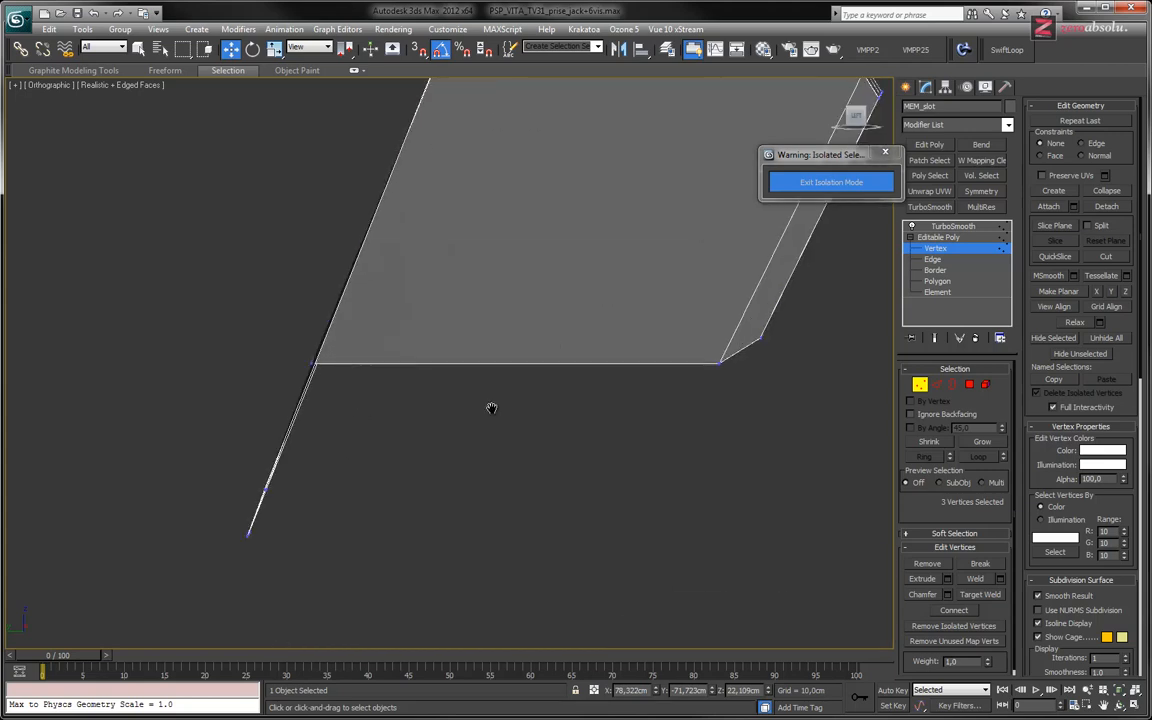
{"action": "scroll", "coordinate": [491, 408], "scroll_direction": "down", "scroll_amount": 5}
{"action": "scroll", "coordinate": [585, 403], "scroll_direction": "up", "scroll_amount": 3}
{"action": "scroll", "coordinate": [503, 420], "scroll_direction": "down", "scroll_amount": 3}
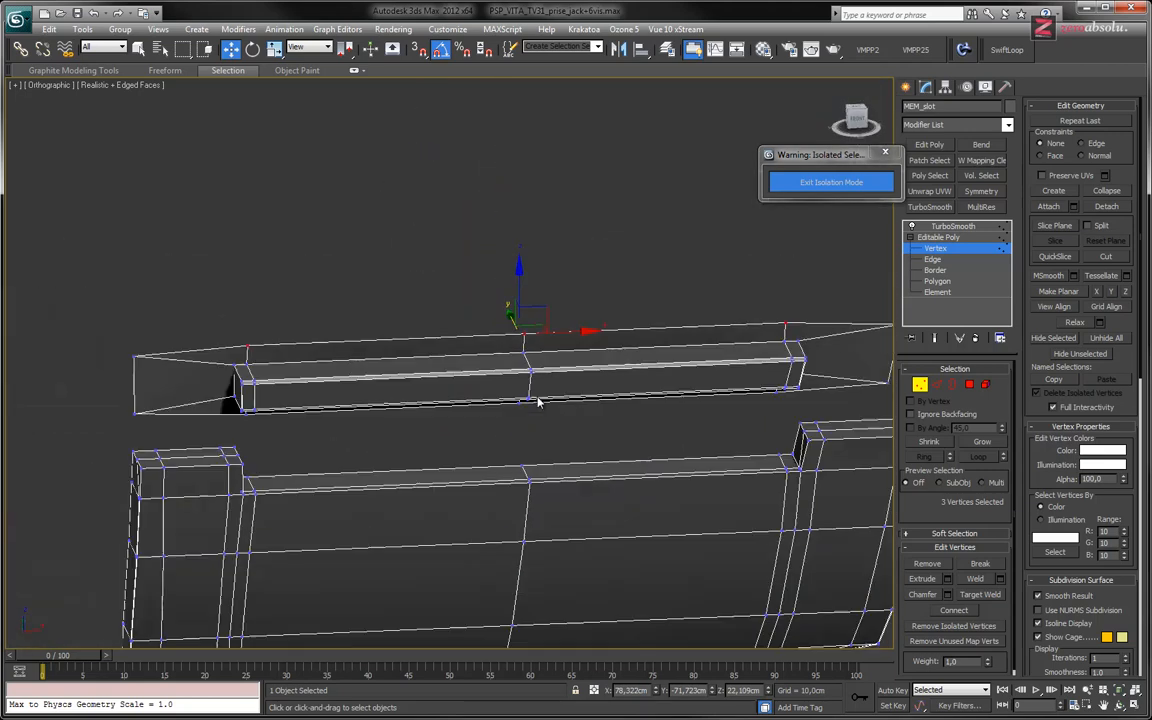
Show the smoothed end result on the mesh and select the whole strip element including its flange.
{"action": "left_click", "coordinate": [945, 292]}
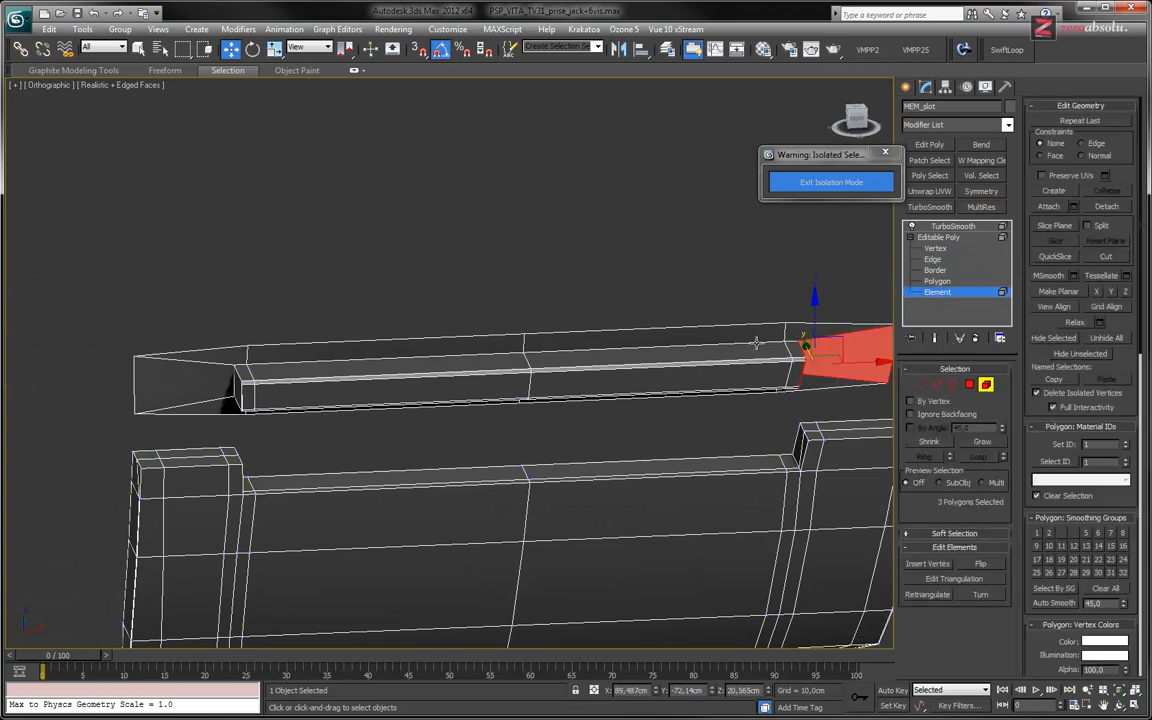
{"action": "middle_click_drag", "start_coordinate": [757, 343], "coordinate": [607, 333]}
{"action": "left_click", "coordinate": [935, 340]}
{"action": "left_click", "coordinate": [583, 278]}
{"action": "middle_click_drag", "start_coordinate": [515, 290], "coordinate": [631, 355], "text": "alt"}
{"action": "left_click", "coordinate": [421, 330]}
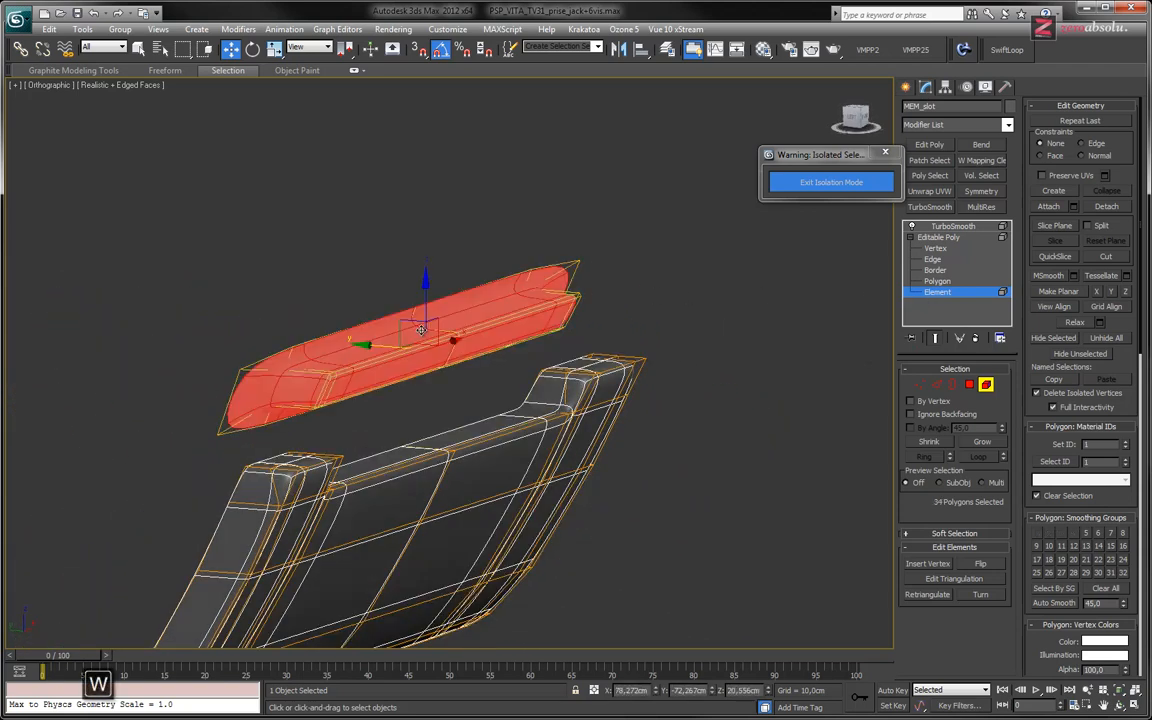
Lower the strip element into the cover's notch to about Z 17.38 cm.
{"action": "left_click_drag", "start_coordinate": [428, 292], "coordinate": [428, 374]}
{"action": "middle_click_drag", "start_coordinate": [428, 374], "coordinate": [450, 392], "text": "alt"}
{"action": "middle_click_drag", "start_coordinate": [310, 474], "coordinate": [703, 389]}
{"action": "scroll", "coordinate": [398, 401], "scroll_direction": "up", "scroll_amount": 5}
{"action": "middle_click_drag", "start_coordinate": [430, 355], "coordinate": [485, 387], "text": "alt"}
{"action": "middle_click_drag", "start_coordinate": [765, 370], "coordinate": [340, 384]}
{"action": "middle_click_drag", "start_coordinate": [700, 388], "coordinate": [415, 392]}
{"action": "middle_click_drag", "start_coordinate": [840, 339], "coordinate": [267, 333]}
{"action": "left_click_drag", "start_coordinate": [450, 283], "coordinate": [452, 291]}
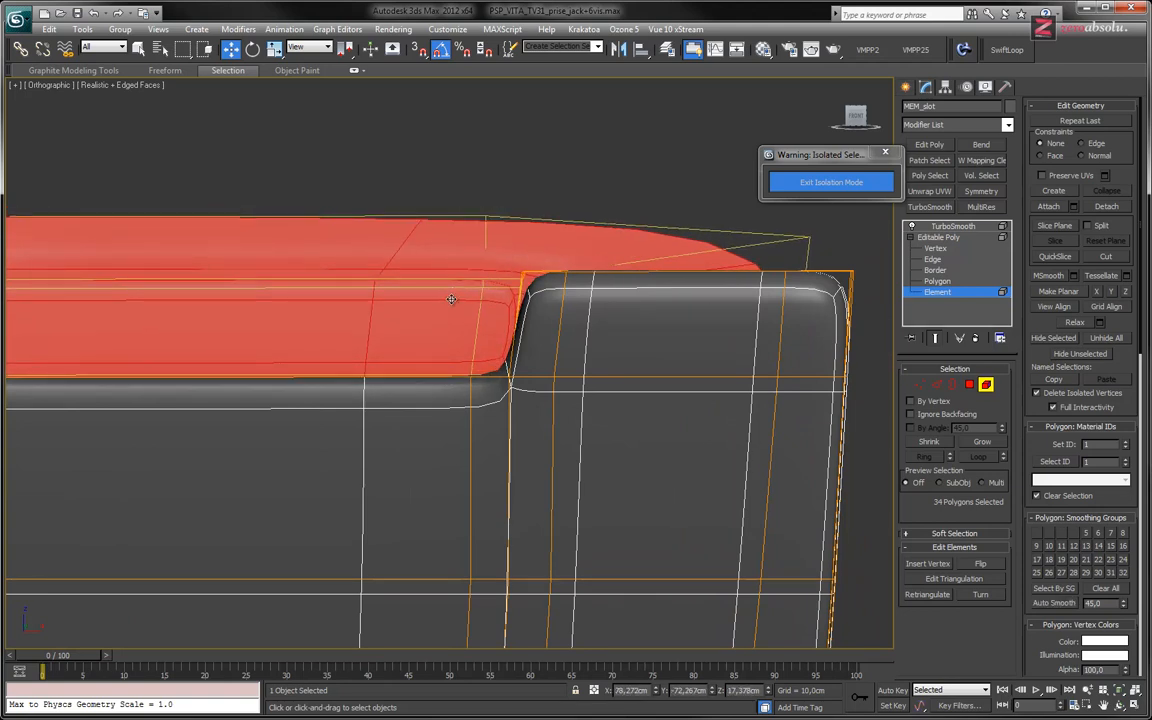
{"action": "middle_click_drag", "start_coordinate": [451, 299], "coordinate": [629, 263]}
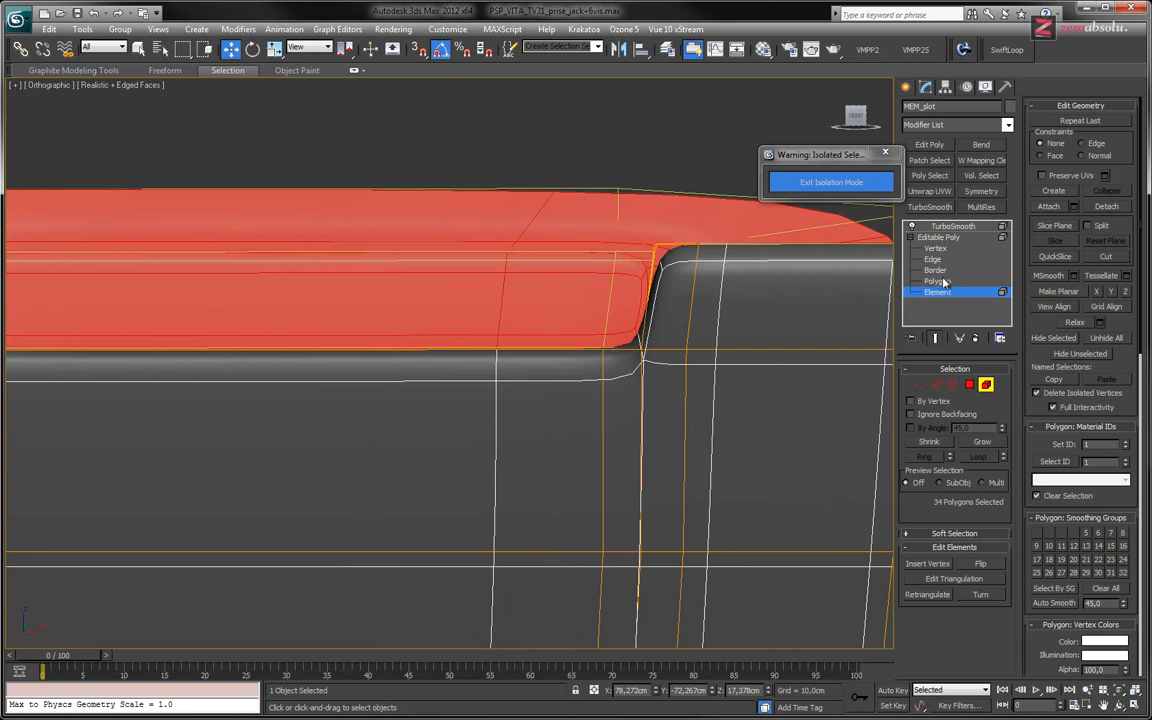
Examine the unsmoothed mesh at the vertex level where the strip meets both ends and the middle of the notch.
{"action": "left_click", "coordinate": [937, 248]}
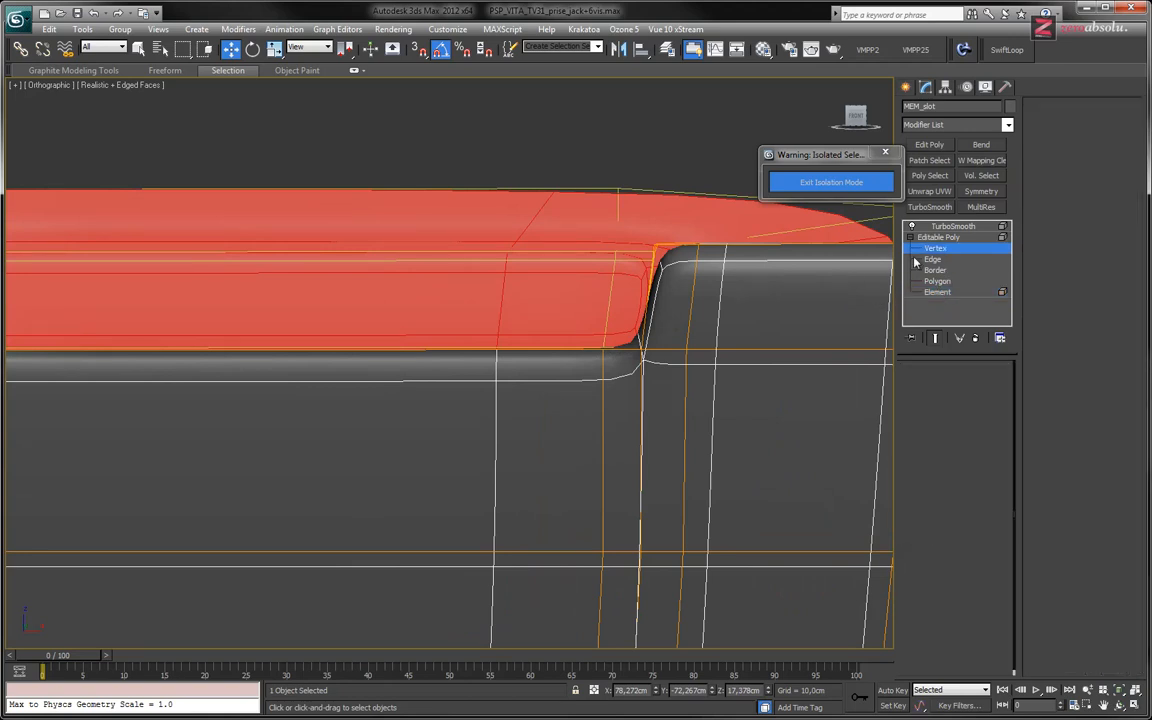
{"action": "middle_click_drag", "start_coordinate": [581, 330], "coordinate": [594, 357], "text": "alt"}
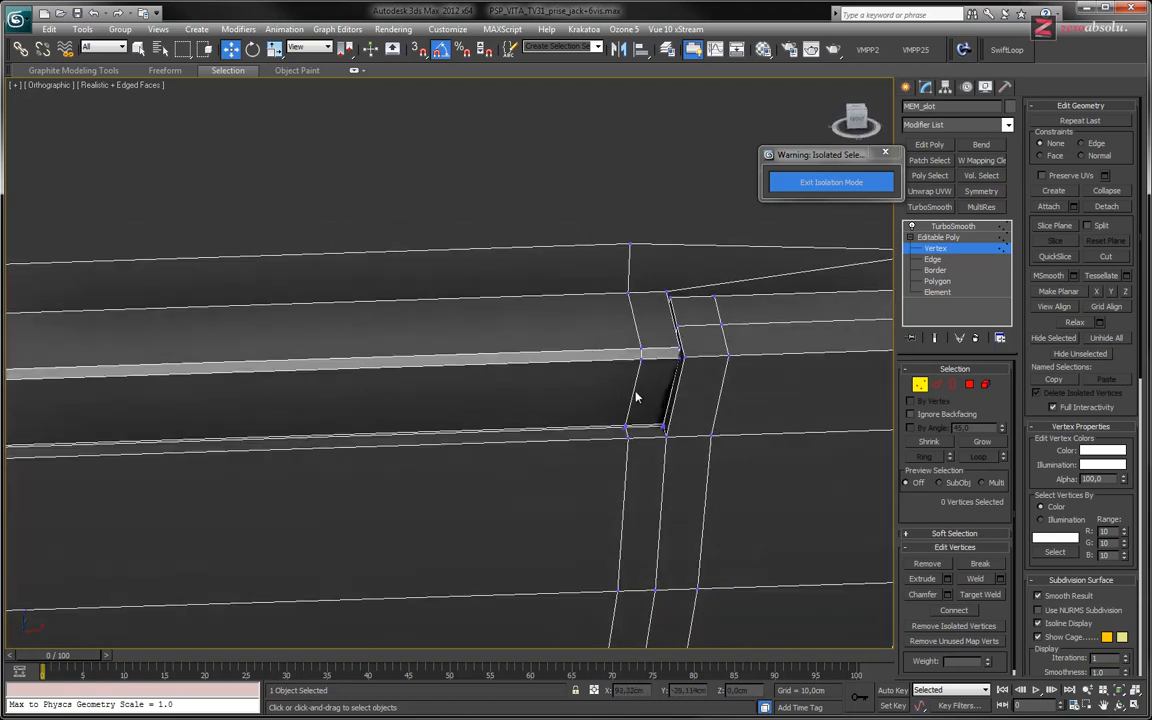
{"action": "middle_click_drag", "start_coordinate": [622, 366], "coordinate": [671, 303]}
{"action": "scroll", "coordinate": [628, 310], "scroll_direction": "down", "scroll_amount": 3}
{"action": "scroll", "coordinate": [630, 300], "scroll_direction": "down", "scroll_amount": 6}
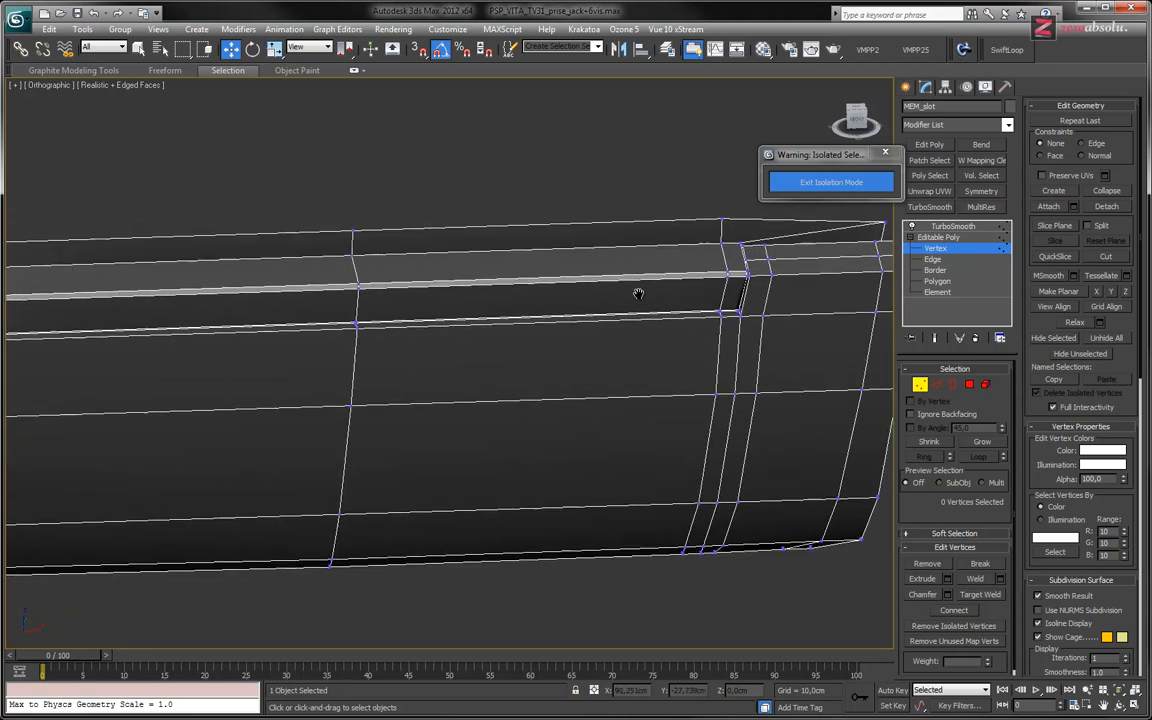
{"action": "middle_click_drag", "start_coordinate": [587, 316], "coordinate": [548, 298], "text": "alt"}
{"action": "scroll", "coordinate": [541, 301], "scroll_direction": "up", "scroll_amount": 8}
{"action": "scroll", "coordinate": [520, 299], "scroll_direction": "down", "scroll_amount": 2}
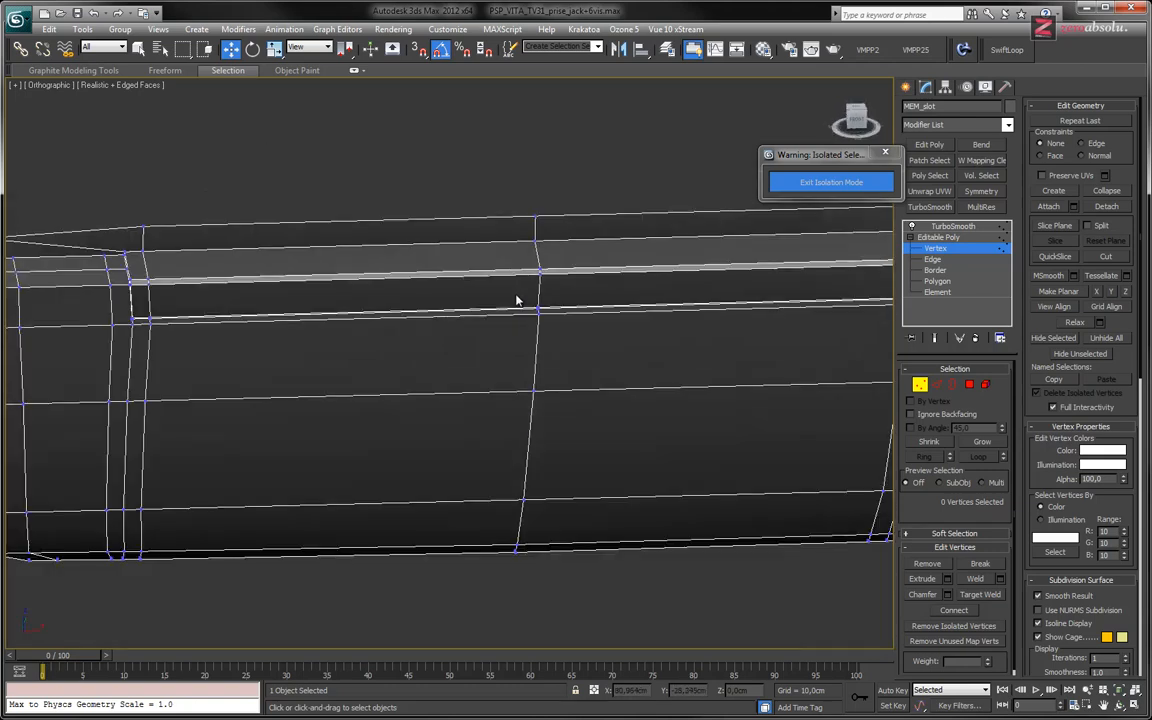
{"action": "middle_click_drag", "start_coordinate": [331, 319], "coordinate": [332, 341]}
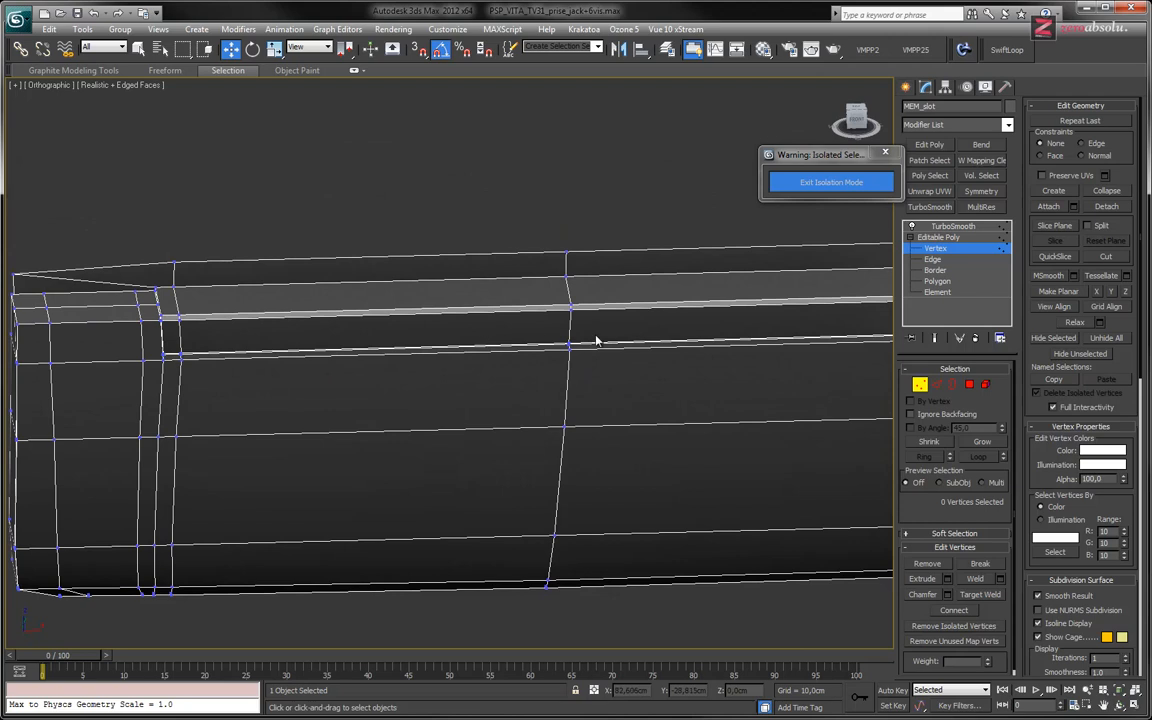
Select the four polygons along the strip's front face, from one end of the notch to the other.
{"action": "key", "text": "4"}
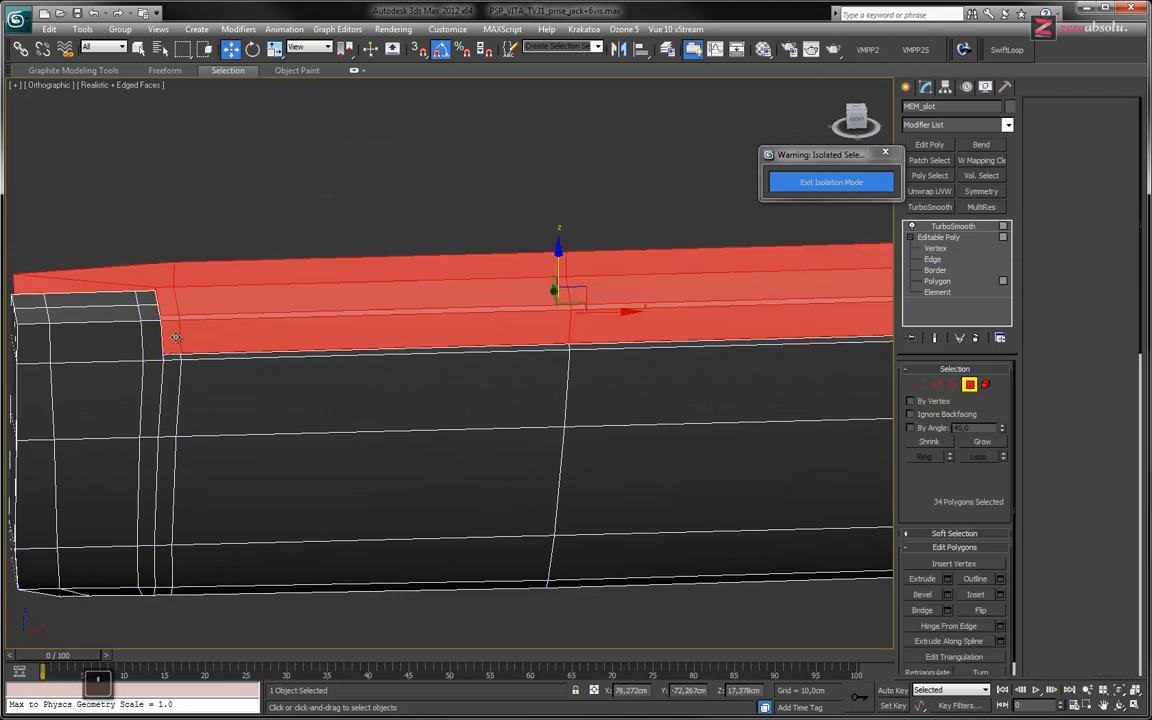
{"action": "middle_click_drag", "start_coordinate": [184, 337], "coordinate": [257, 356], "text": "alt"}
{"action": "left_click", "coordinate": [182, 346]}
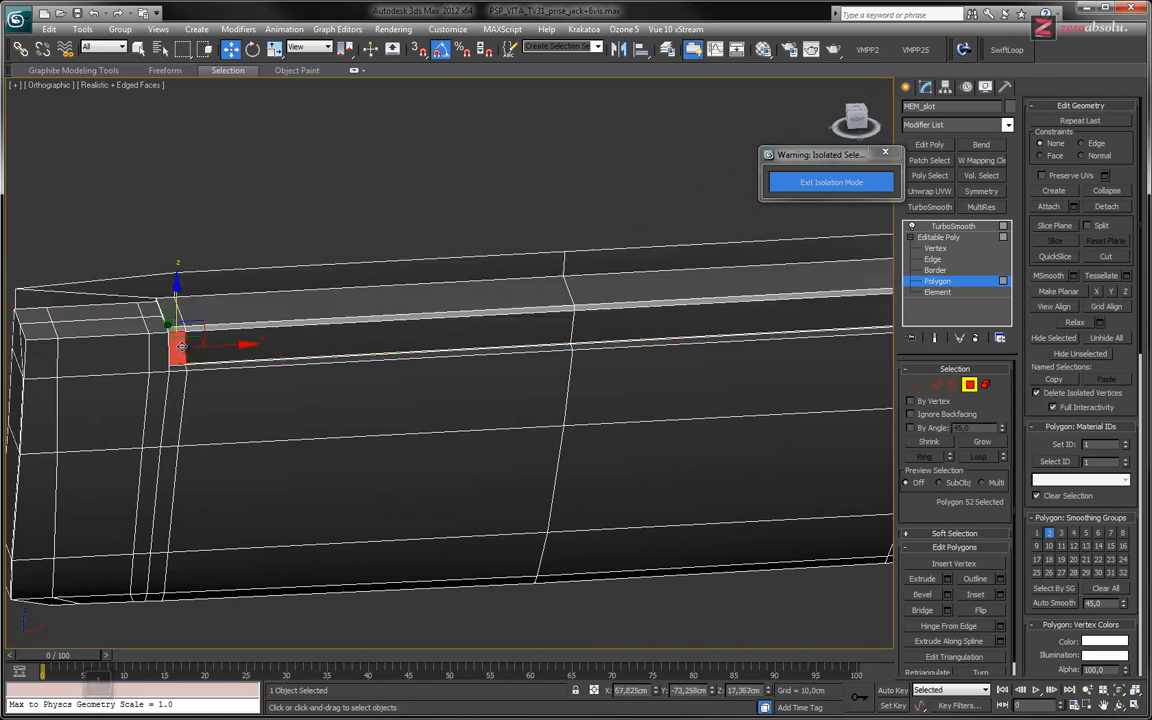
{"action": "left_click", "coordinate": [355, 336], "text": "ctrl"}
{"action": "left_click", "coordinate": [612, 331], "text": "ctrl"}
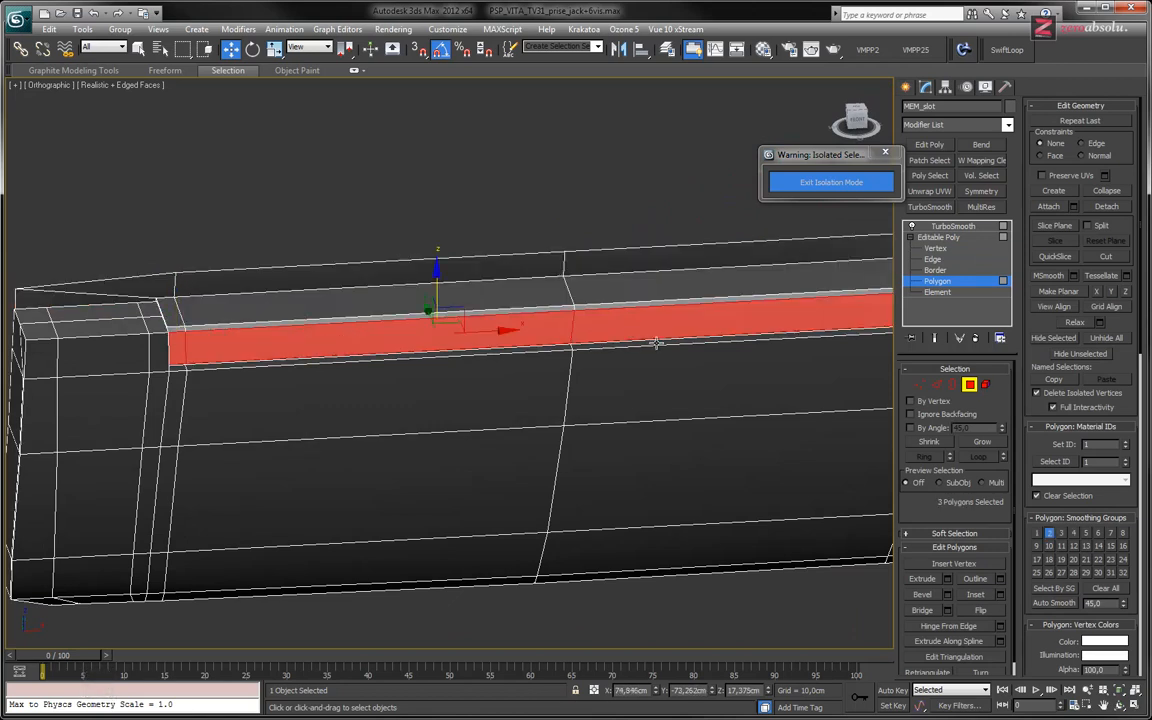
{"action": "middle_click_drag", "start_coordinate": [653, 342], "coordinate": [421, 339], "text": "alt"}
{"action": "left_click", "coordinate": [532, 318], "text": "ctrl"}
{"action": "middle_click_drag", "start_coordinate": [302, 354], "coordinate": [667, 356]}
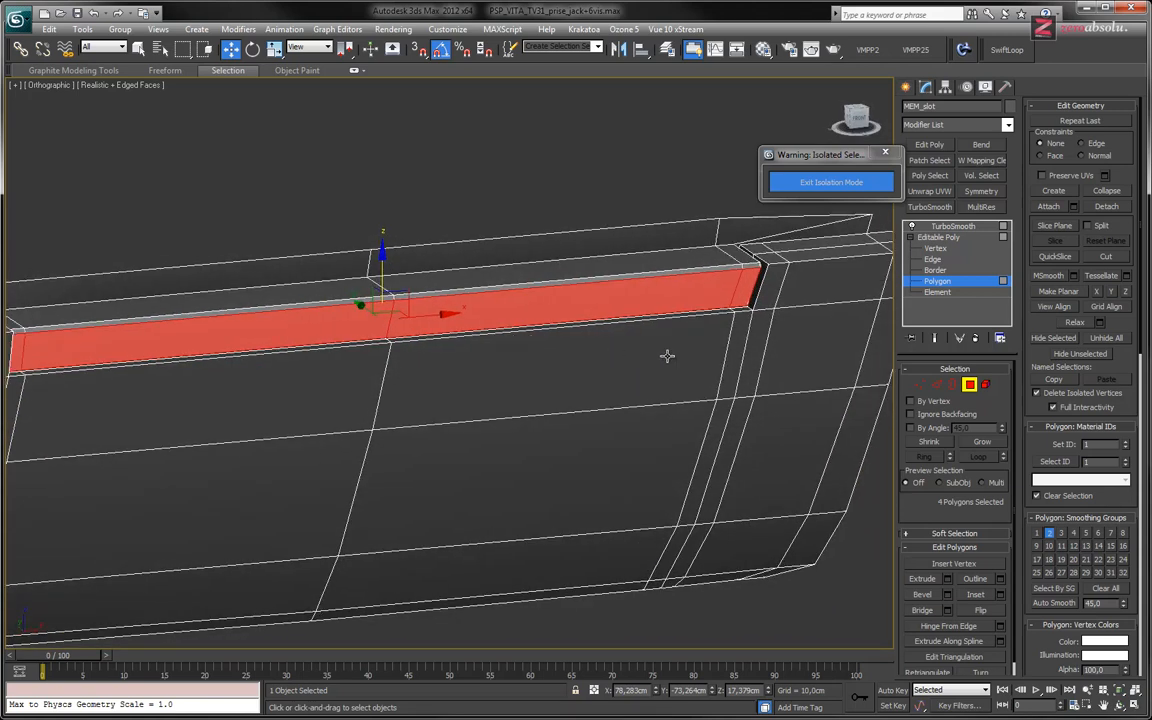
Grow the selection to the surrounding bevel polygons and push the strip's front back about 0.3 cm along Y.
{"action": "left_click", "coordinate": [981, 443]}
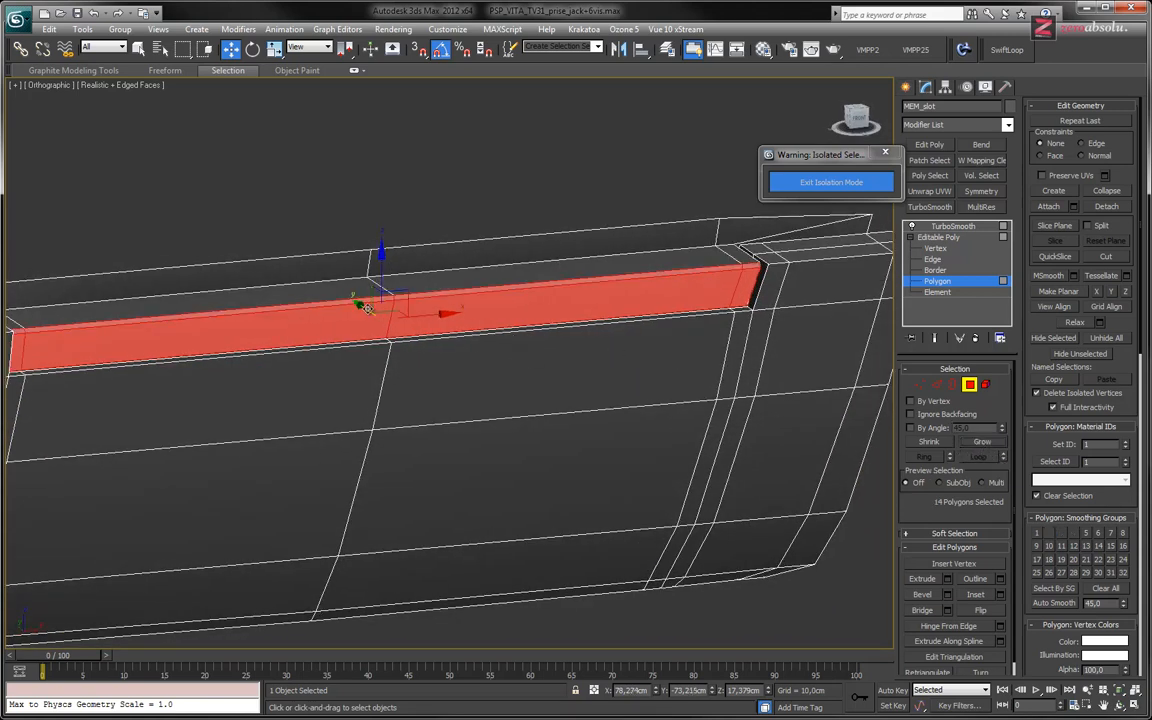
{"action": "left_click_drag", "start_coordinate": [361, 307], "coordinate": [360, 306]}
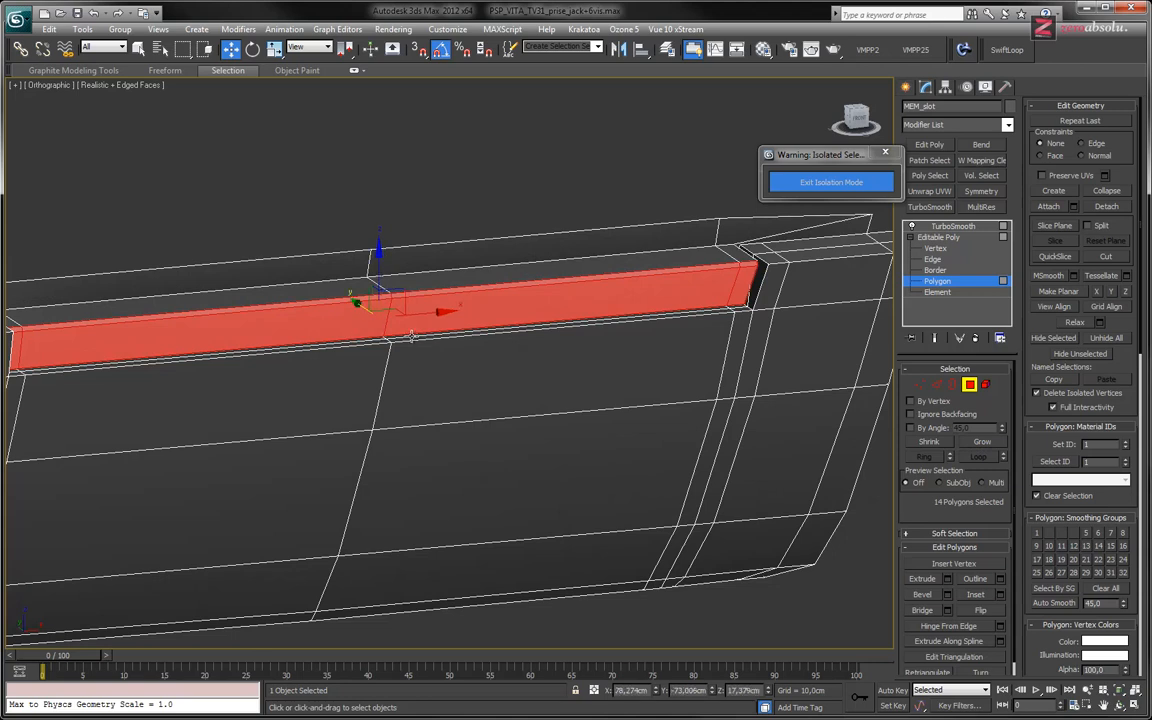
{"action": "left_click_drag", "start_coordinate": [356, 303], "coordinate": [356, 302]}
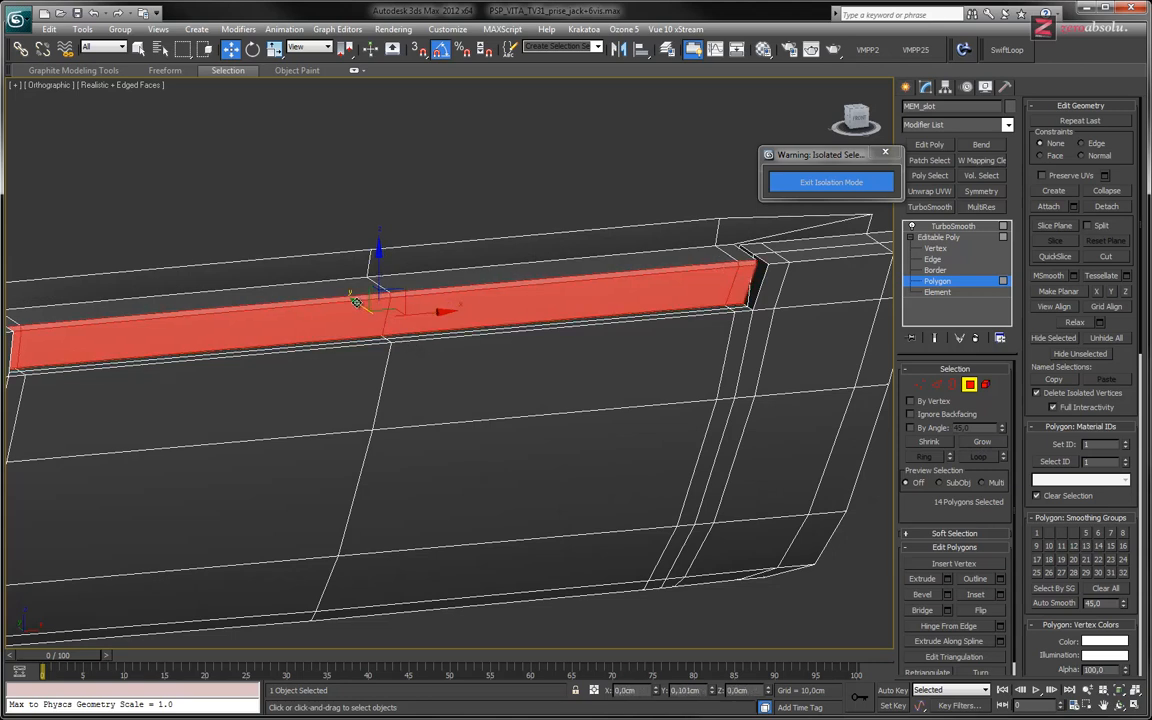
Raise the whole strip element slightly in the notch, to about Z 17.45 cm, and clear the element selection.
{"action": "left_click", "coordinate": [937, 291]}
{"action": "left_click", "coordinate": [345, 256]}
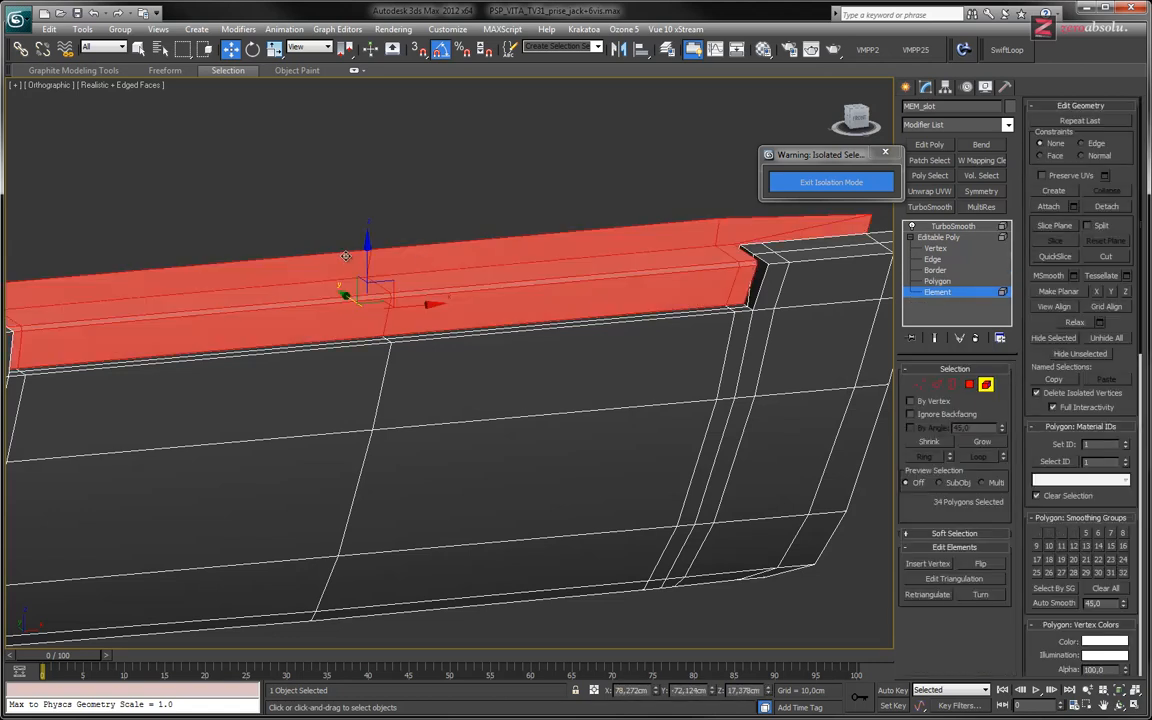
{"action": "left_click_drag", "start_coordinate": [366, 254], "coordinate": [367, 249]}
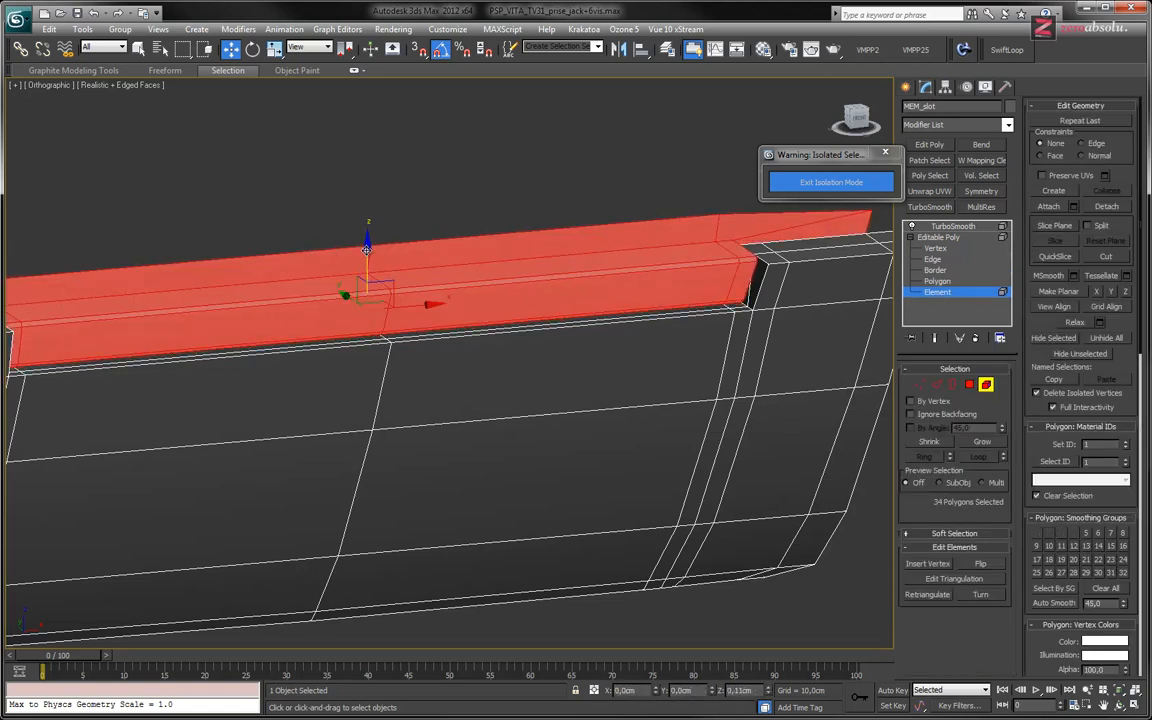
{"action": "left_click", "coordinate": [566, 221]}
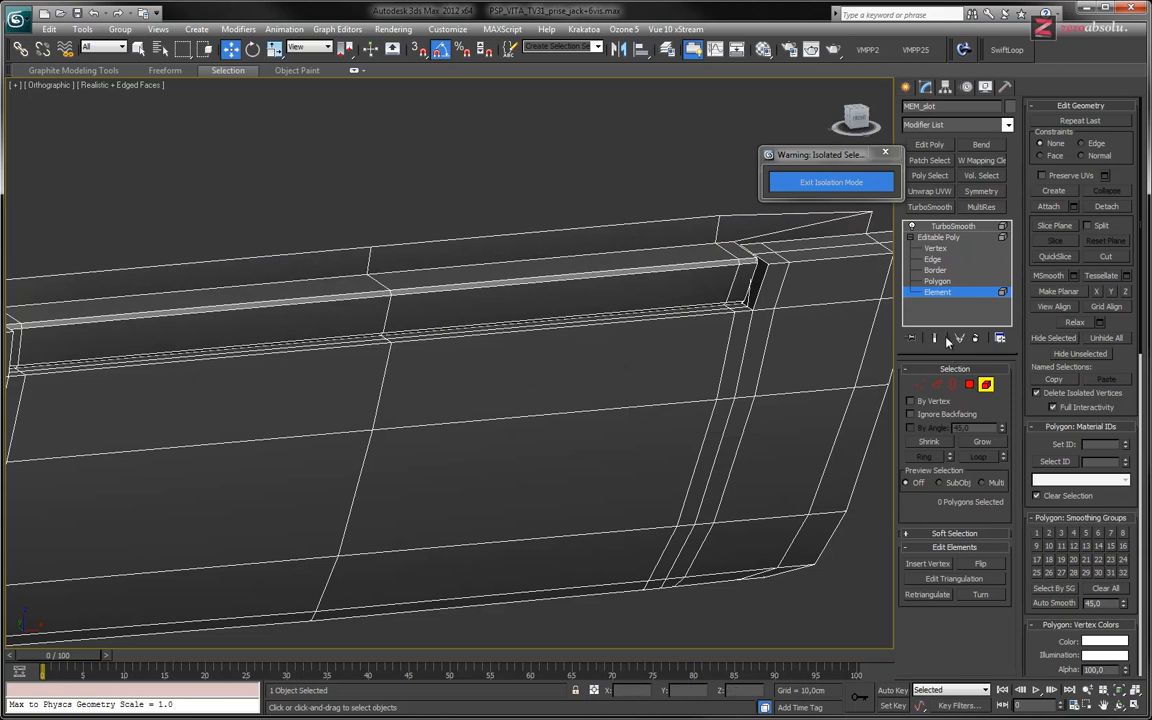
Return to the TurboSmooth result of the cover and exit isolation mode to show it within the console body.
{"action": "left_click", "coordinate": [938, 237]}
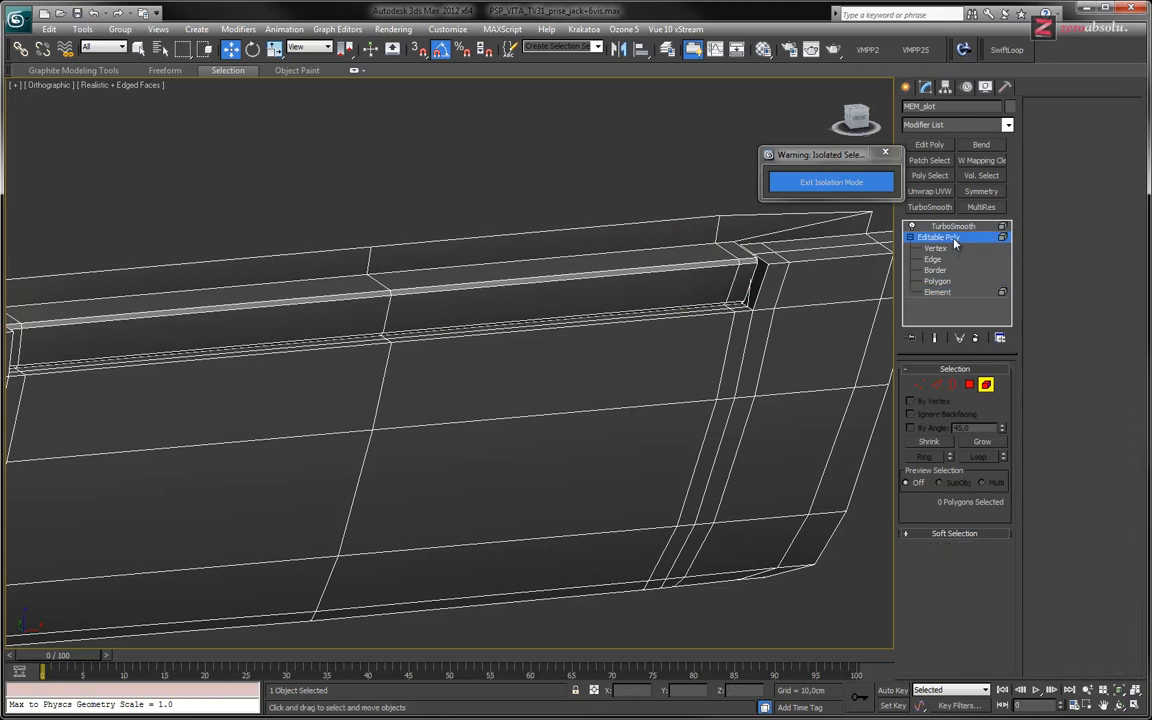
{"action": "left_click", "coordinate": [952, 226]}
{"action": "middle_click_drag", "start_coordinate": [577, 361], "coordinate": [643, 368], "text": "alt"}
{"action": "middle_click_drag", "start_coordinate": [538, 371], "coordinate": [676, 393], "text": "alt"}
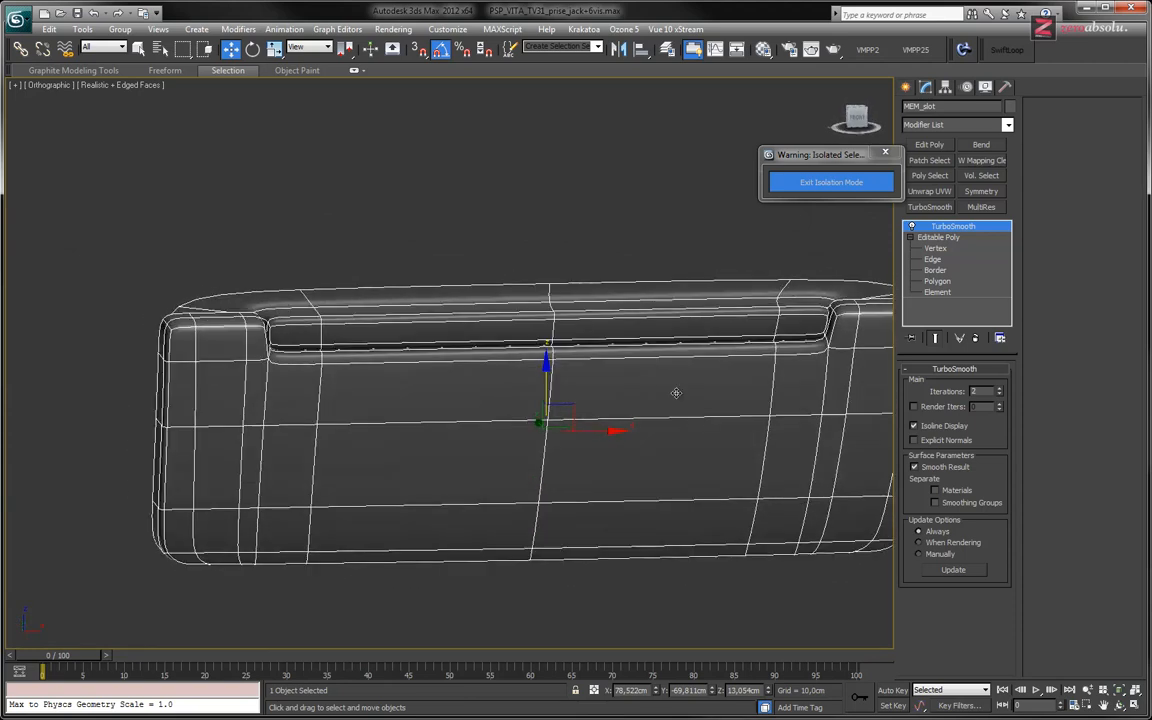
{"action": "left_click", "coordinate": [826, 181]}
{"action": "middle_click_drag", "start_coordinate": [471, 345], "coordinate": [503, 368], "text": "alt"}
Move the strip element about 0.37 cm toward the cover's front along negative Y and return to the TurboSmooth result.
{"action": "left_click", "coordinate": [950, 292]}
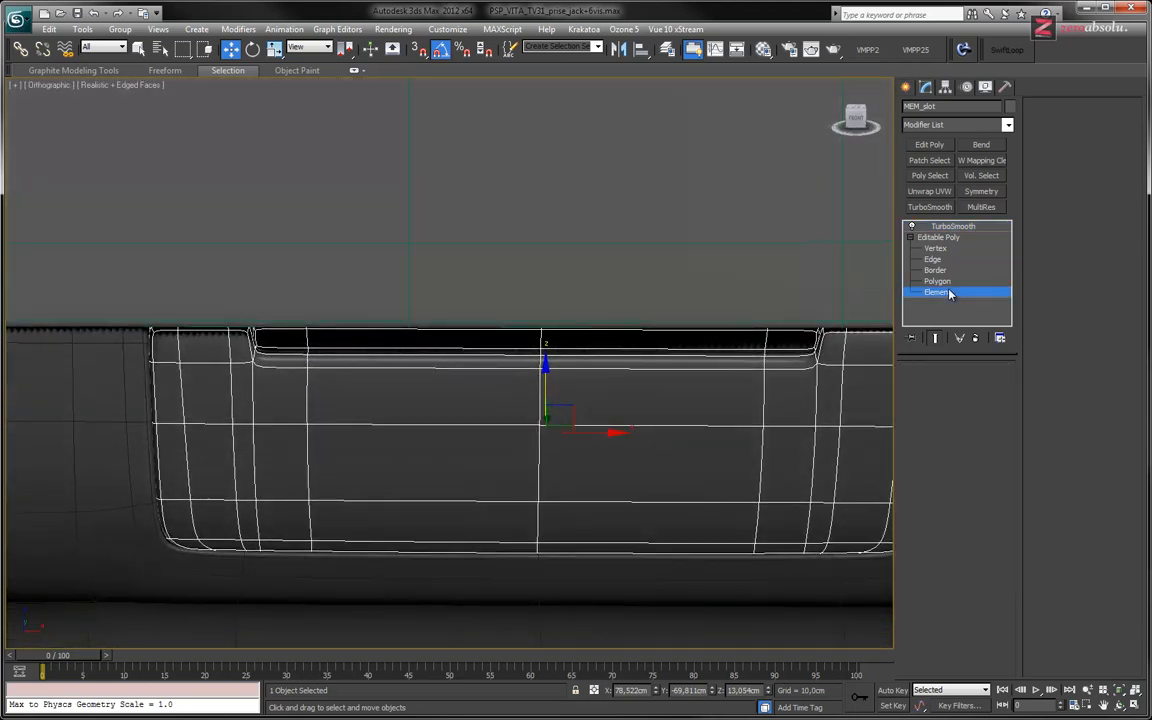
{"action": "left_click", "coordinate": [481, 341]}
{"action": "middle_click_drag", "start_coordinate": [579, 336], "coordinate": [584, 327], "text": "alt"}
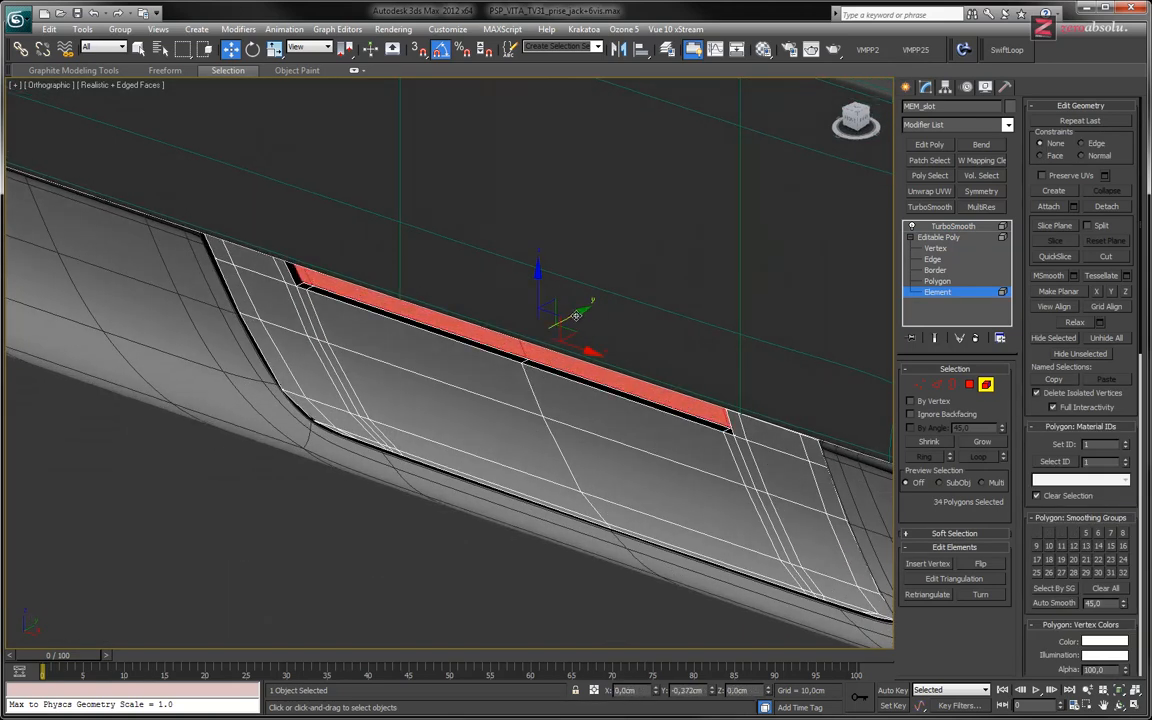
{"action": "left_click", "coordinate": [951, 294]}
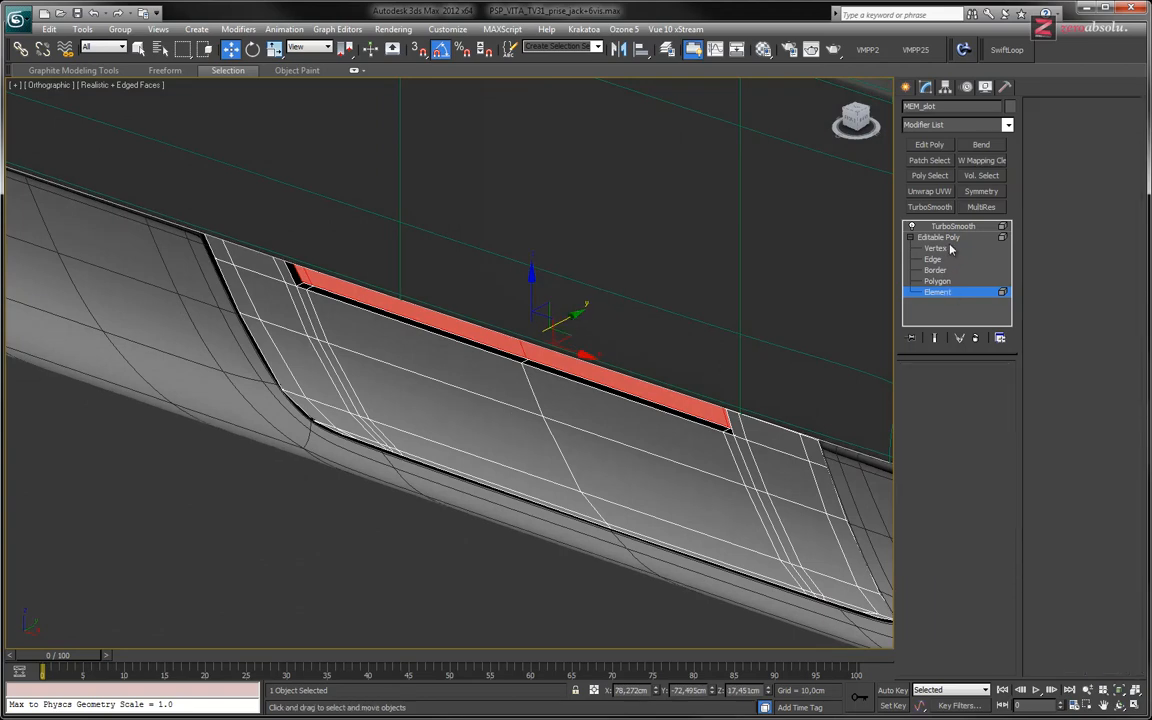
{"action": "left_click", "coordinate": [956, 227]}
{"action": "middle_click_drag", "start_coordinate": [489, 461], "coordinate": [569, 400], "text": "alt"}
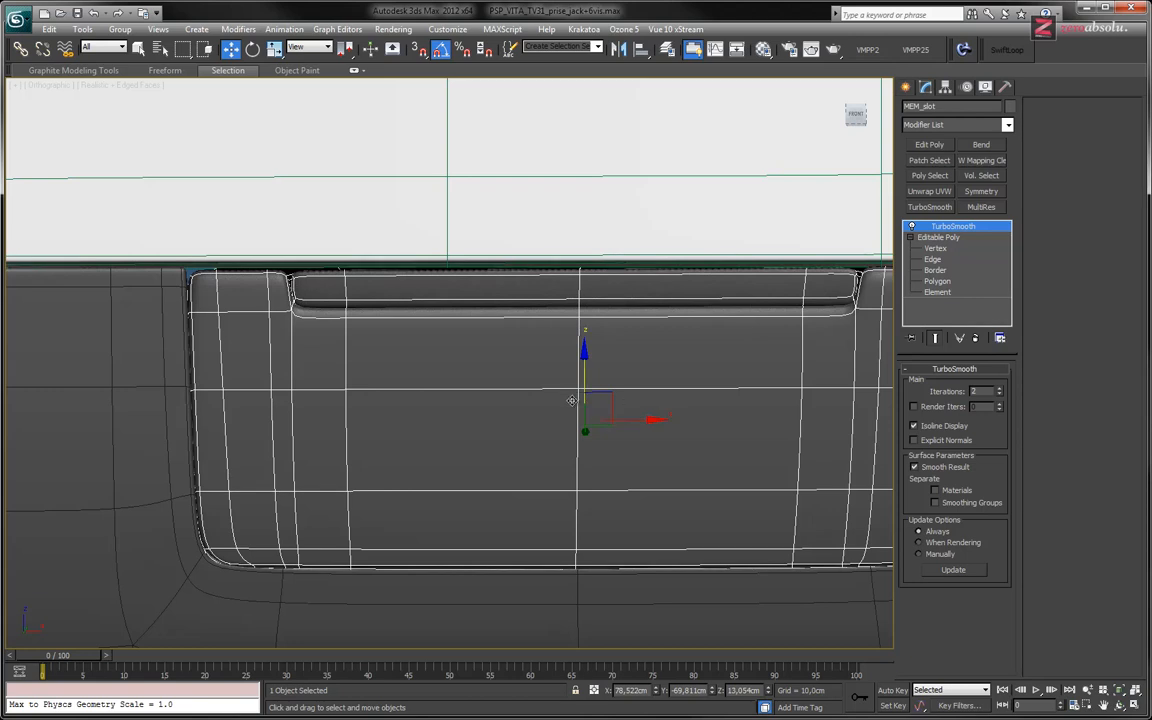
Deselect the cover, examine it along the console's edge, and step back through earlier views to the openings on the console's back side.
{"action": "scroll", "coordinate": [482, 417], "scroll_direction": "down", "scroll_amount": 6}
{"action": "middle_click_drag", "start_coordinate": [478, 423], "coordinate": [514, 468], "text": "alt"}
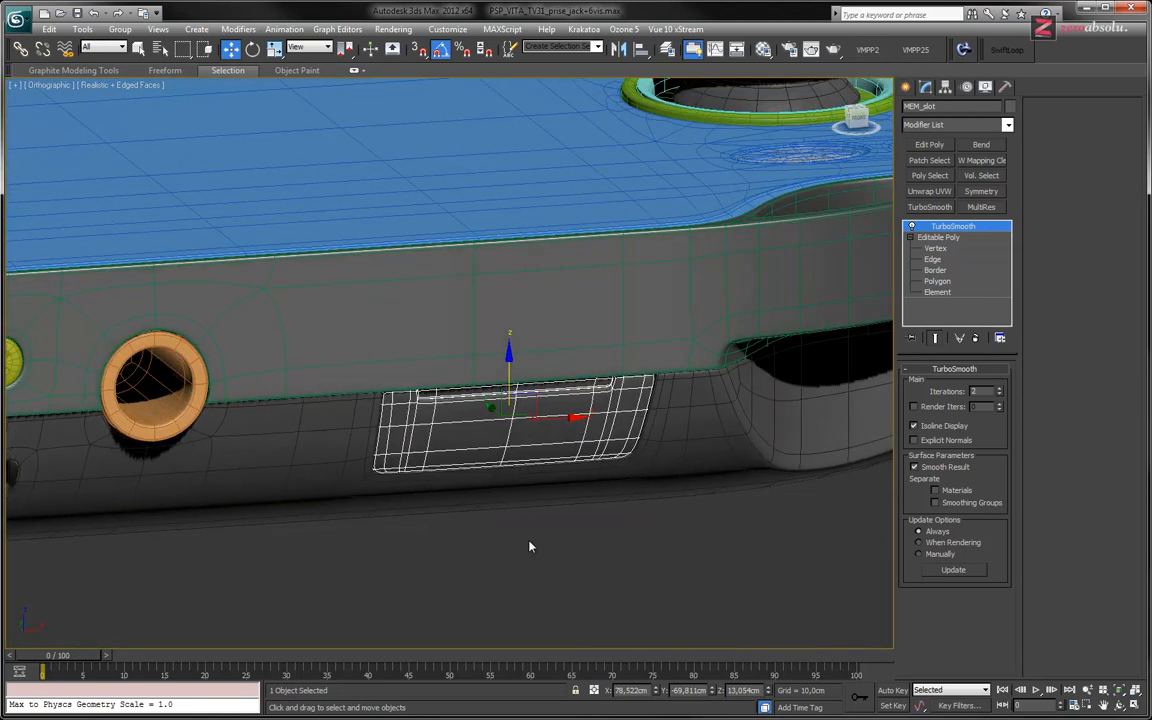
{"action": "left_click", "coordinate": [383, 486]}
{"action": "middle_click_drag", "start_coordinate": [383, 486], "coordinate": [546, 456]}
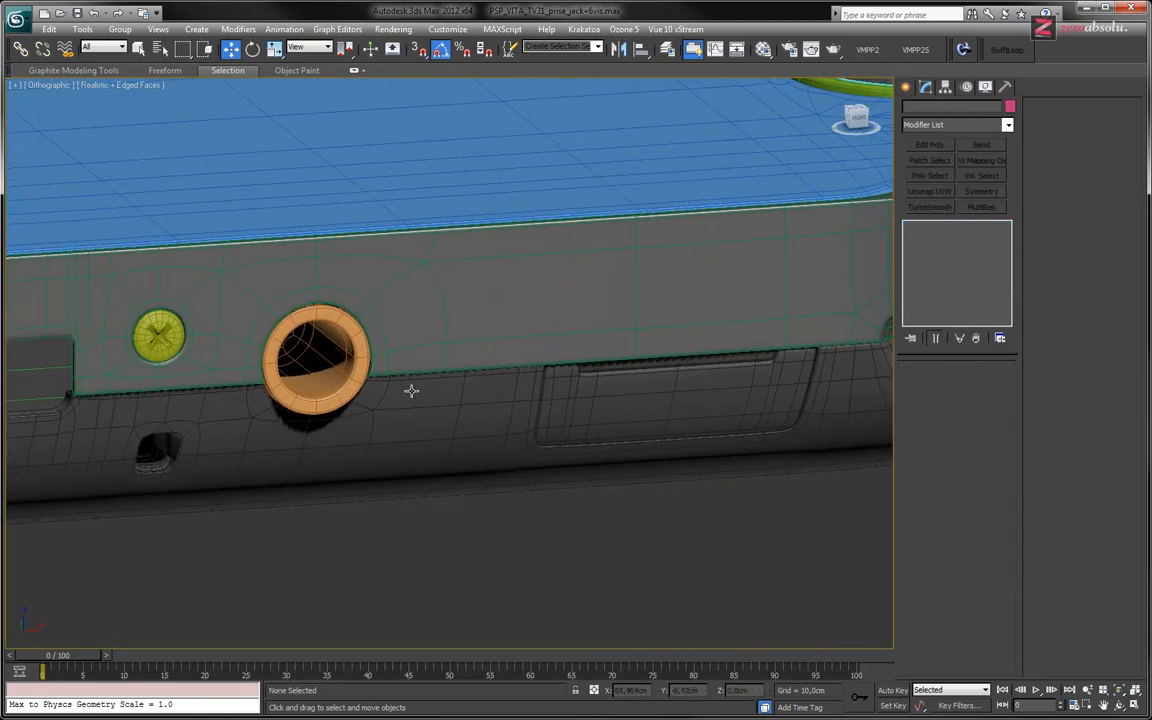
{"action": "middle_click_drag", "start_coordinate": [411, 391], "coordinate": [657, 348]}
{"action": "middle_click_drag", "start_coordinate": [426, 412], "coordinate": [416, 513]}
{"action": "scroll", "coordinate": [548, 494], "scroll_direction": "down", "scroll_amount": 8}
{"action": "key", "text": "shift+z"}
{"action": "key", "text": "shift+z"}
{"action": "key", "text": "shift+z"}
{"action": "key", "text": "shift+z"}
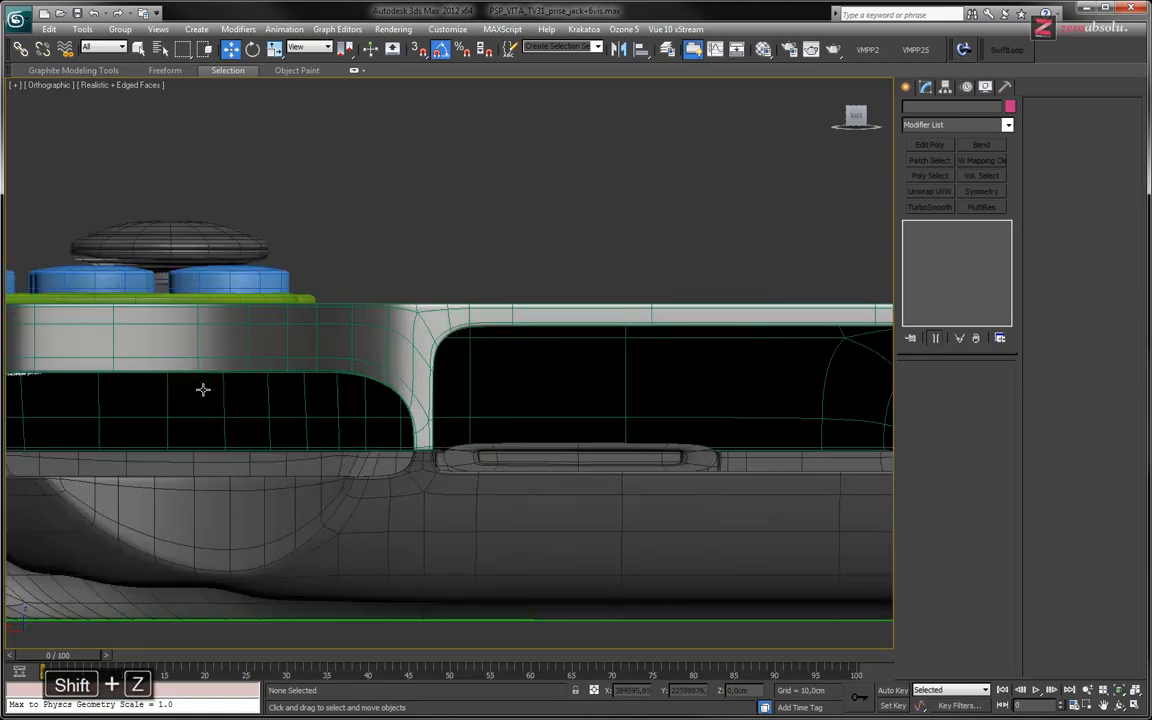
{"action": "key", "text": "shift+z"}
{"action": "key", "text": "shift+z"}
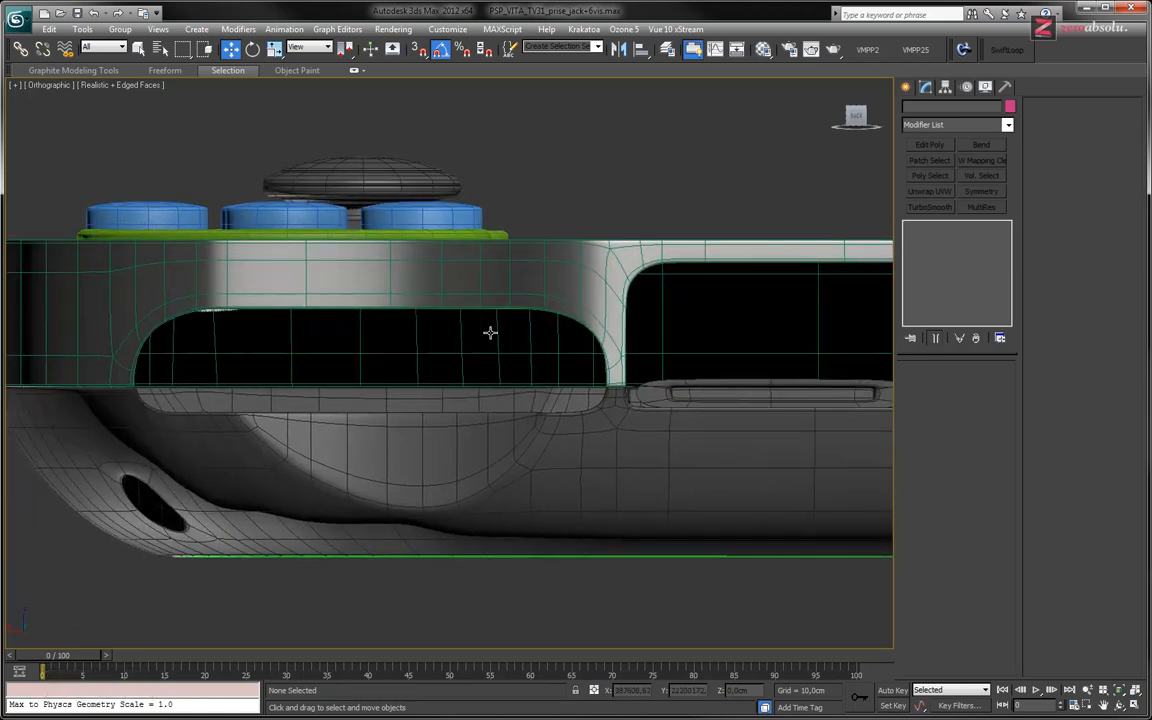